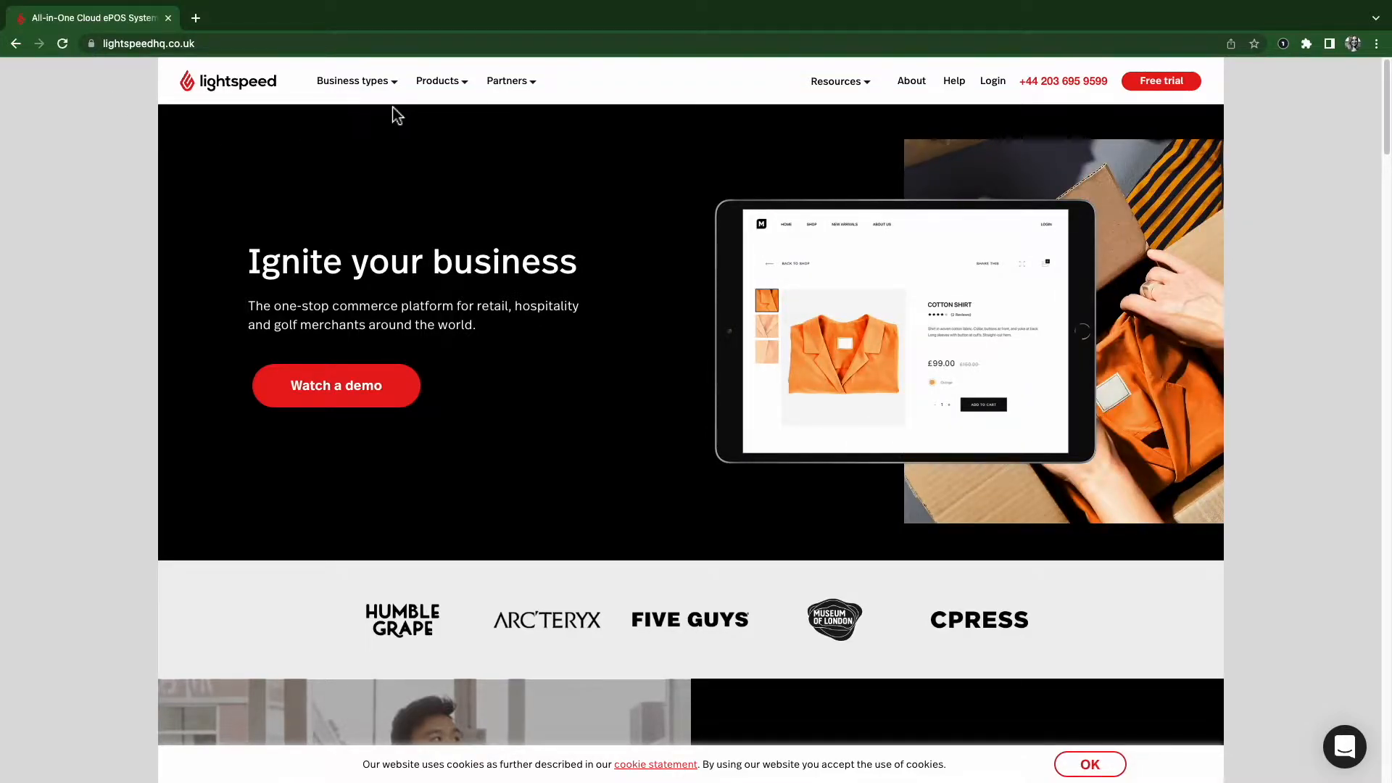
Step: Log in to the Restaurant POS (K-Series) account from the Lightspeed login page using the saved credentials
mouse_move(534, 96)
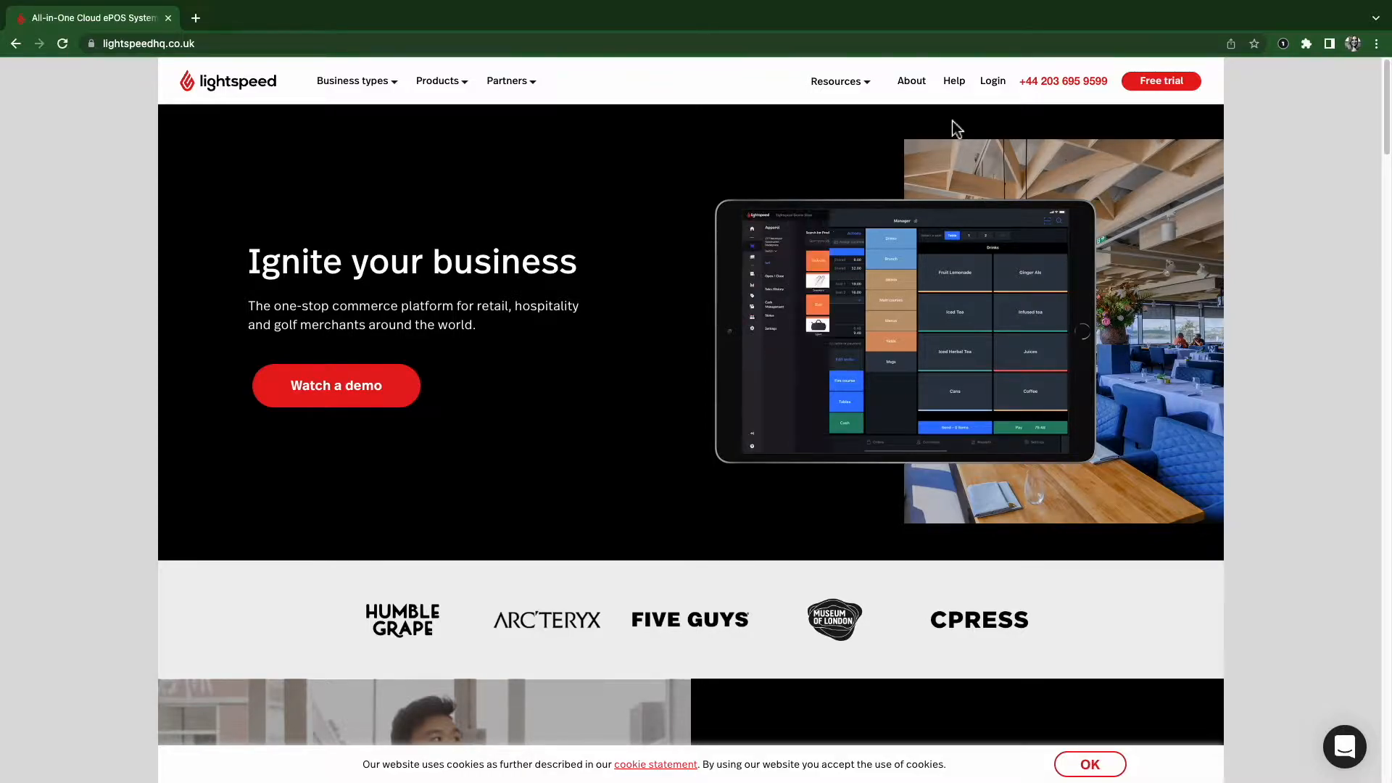
click(992, 92)
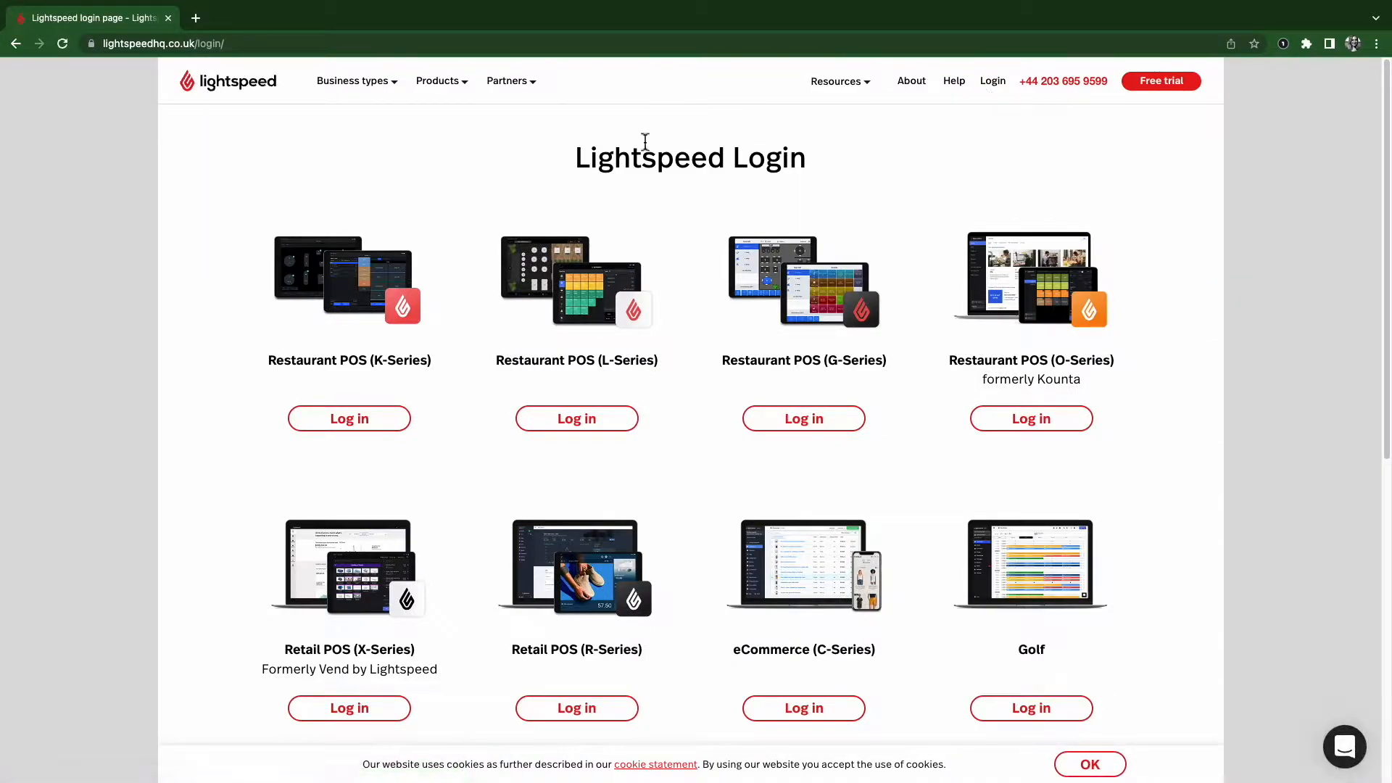
drag(375, 361, 433, 360)
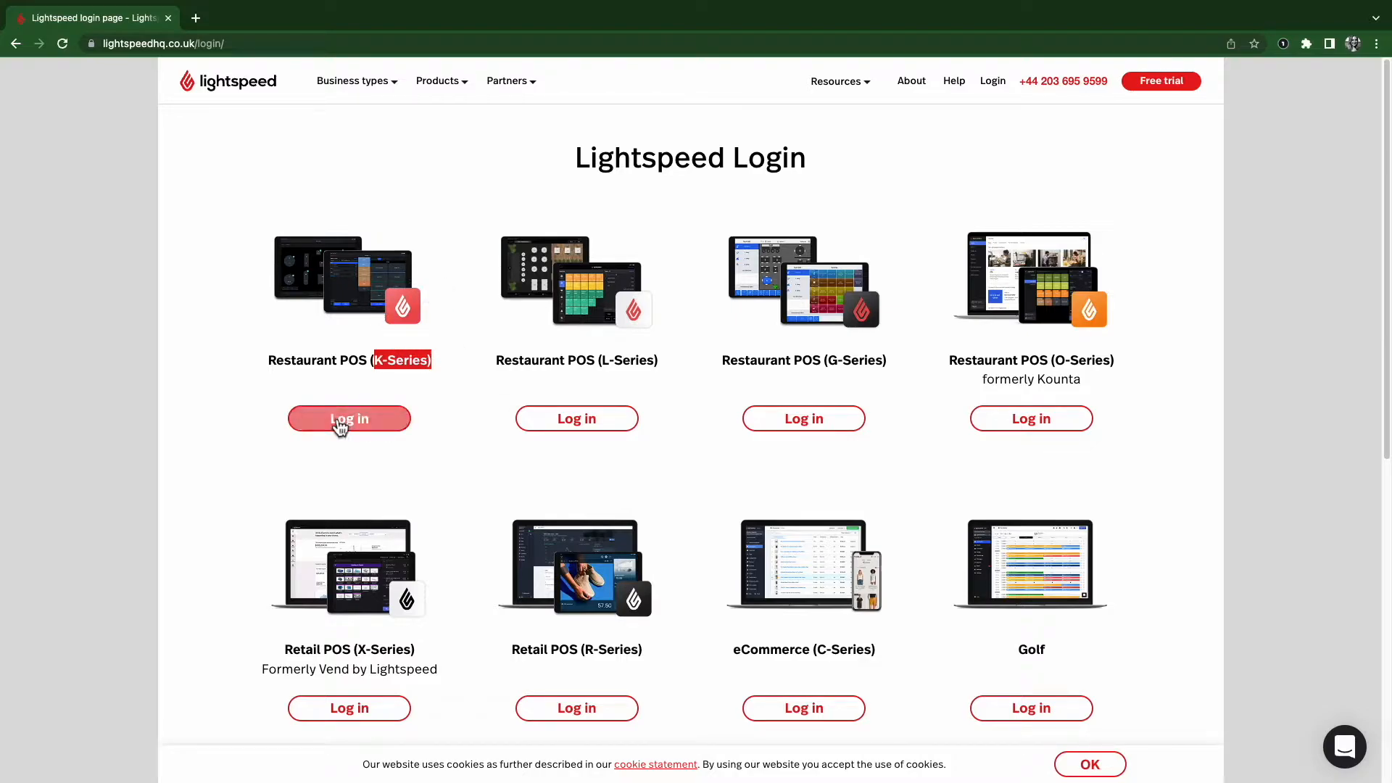
click(341, 425)
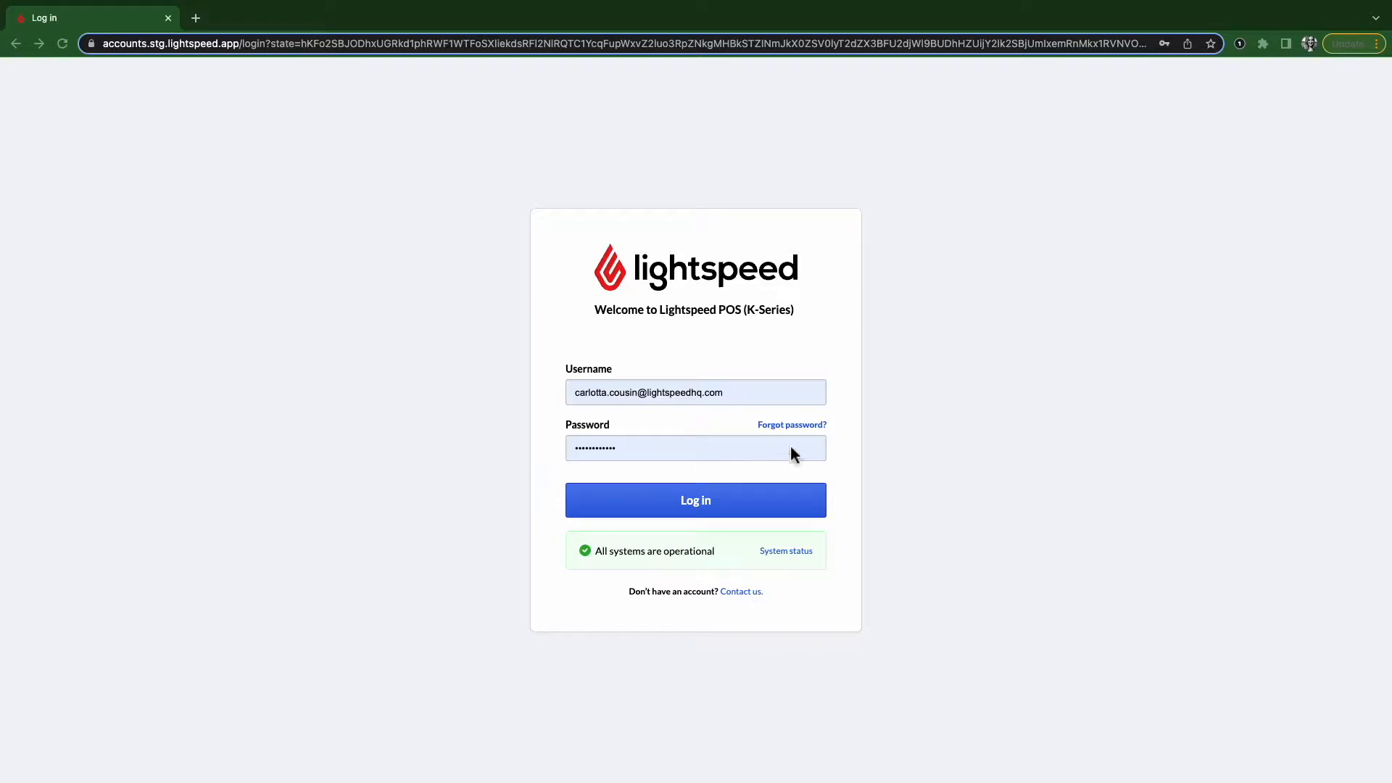
click(784, 435)
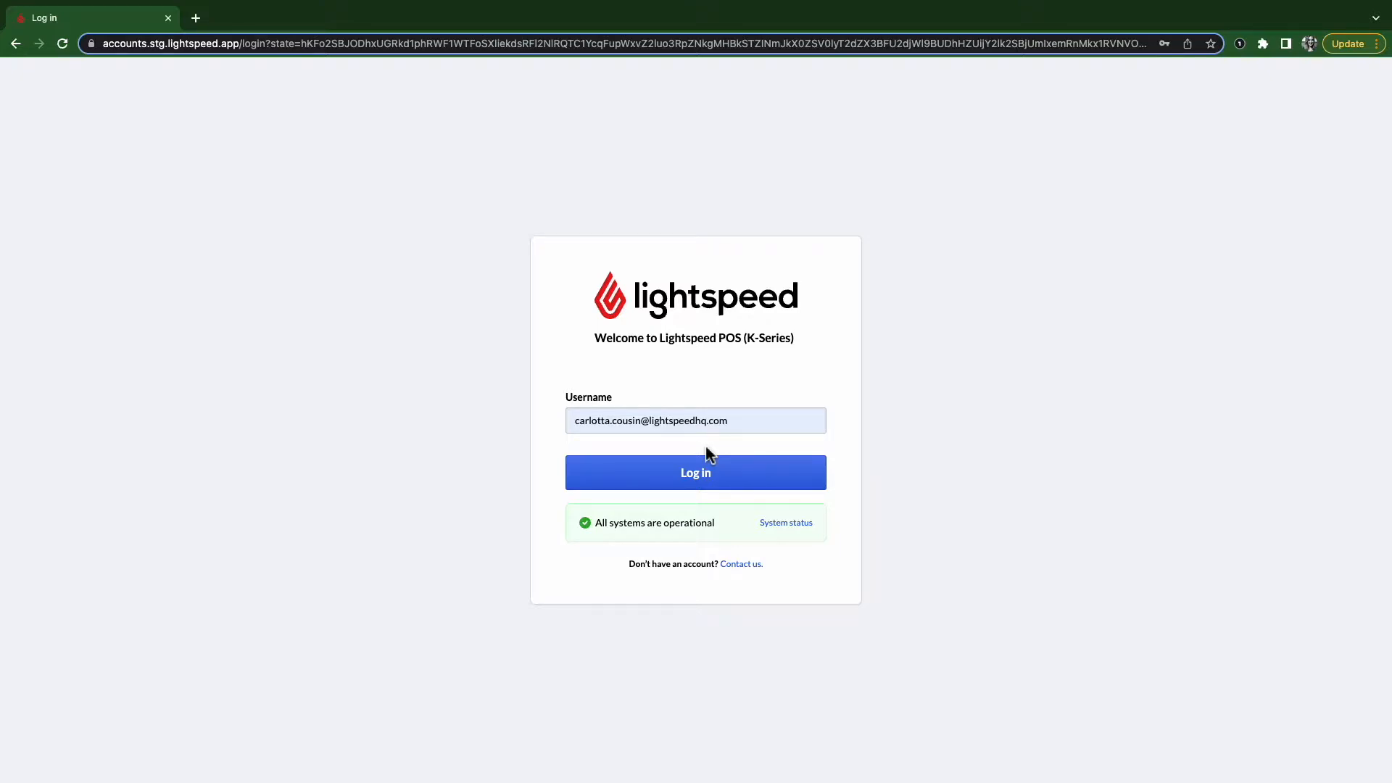
click(693, 476)
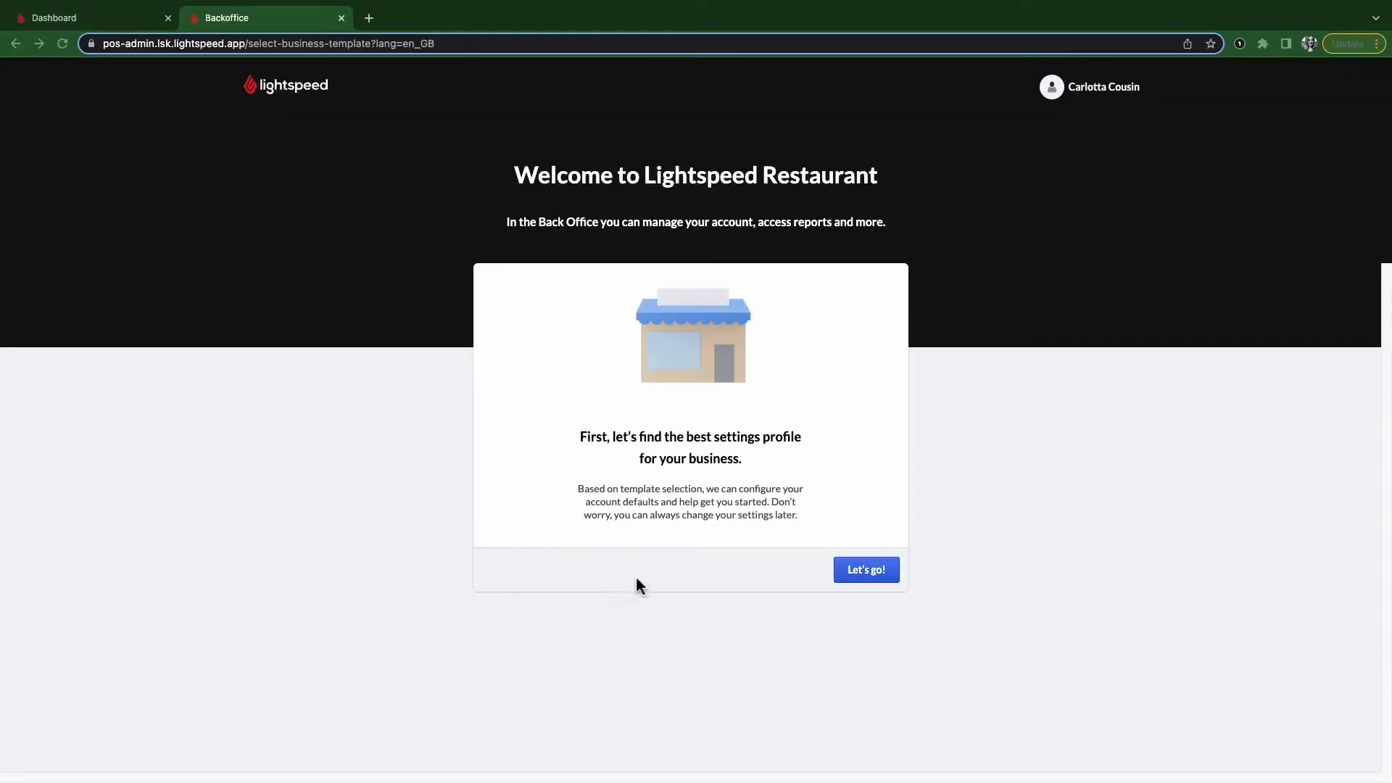
Step: Start the settings profile setup and choose Casual dining as the business type
click(868, 573)
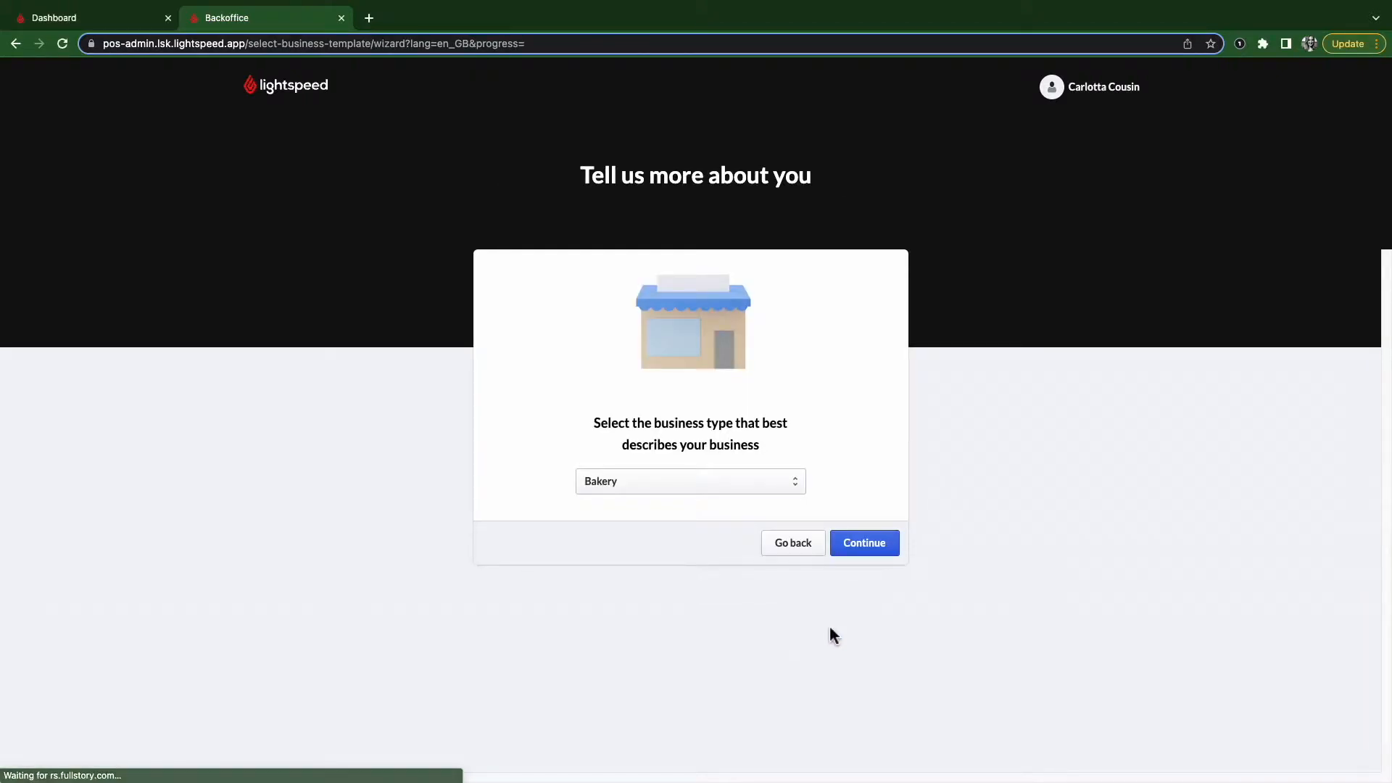
click(736, 482)
click(677, 480)
click(666, 481)
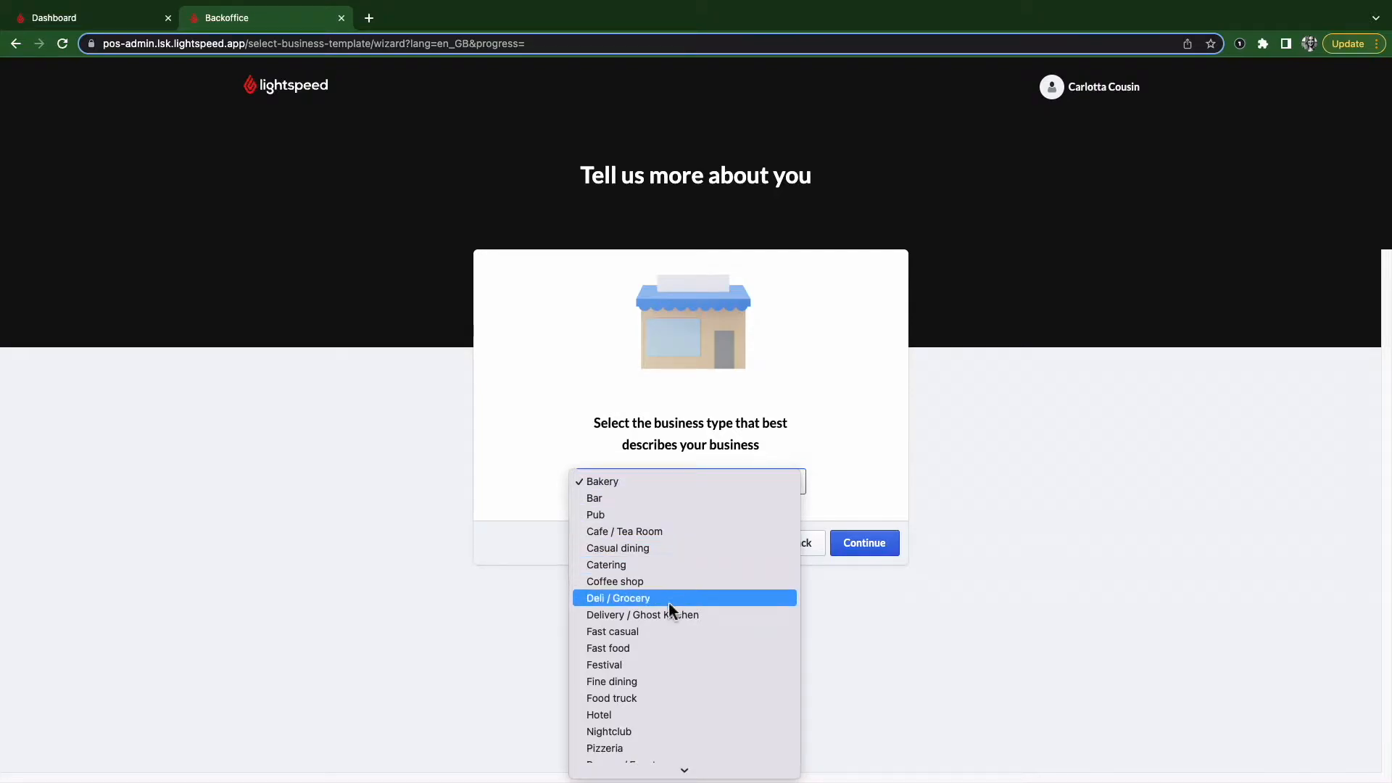
click(636, 548)
click(861, 557)
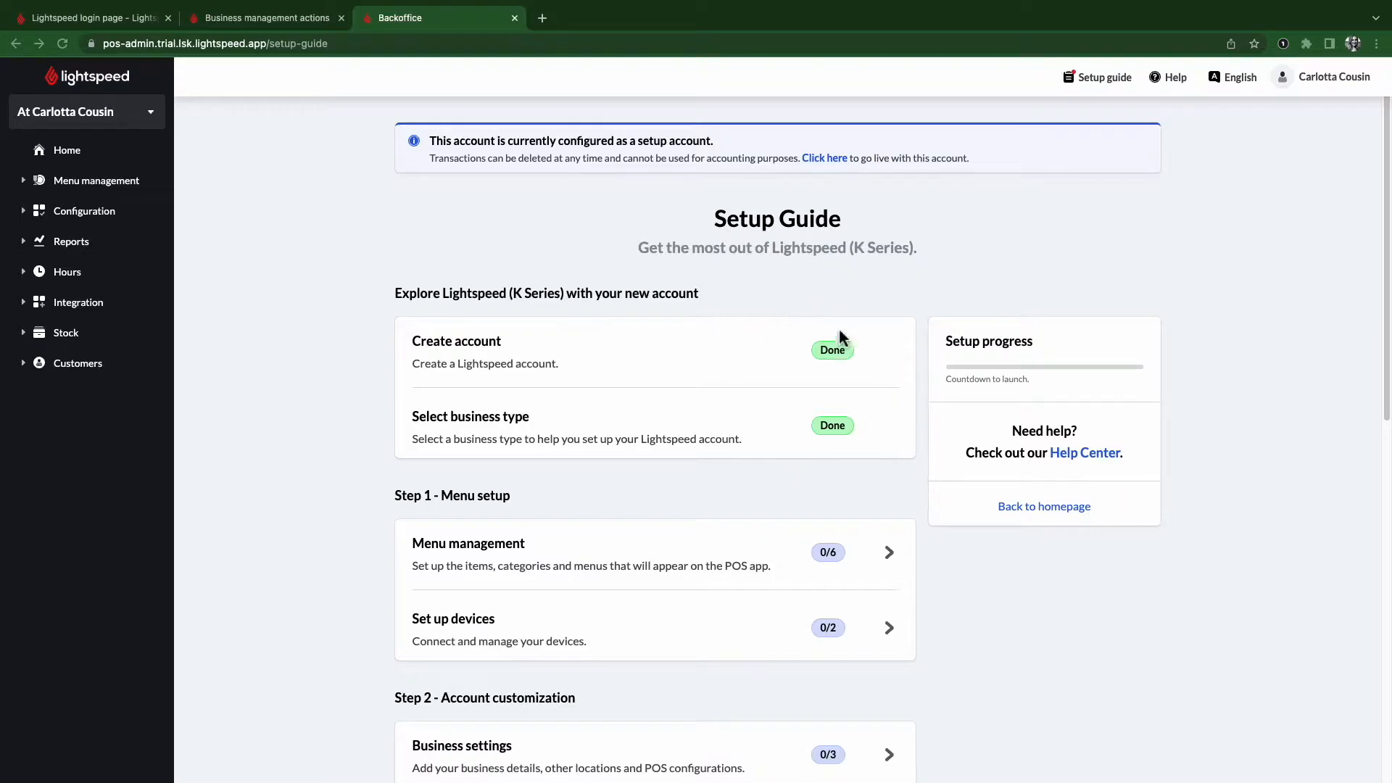
Step: Expand the Menu management checklist under Step 1 of the Setup Guide and review its tasks
scroll(298, 595, down, 1)
scroll(303, 594, down, 2)
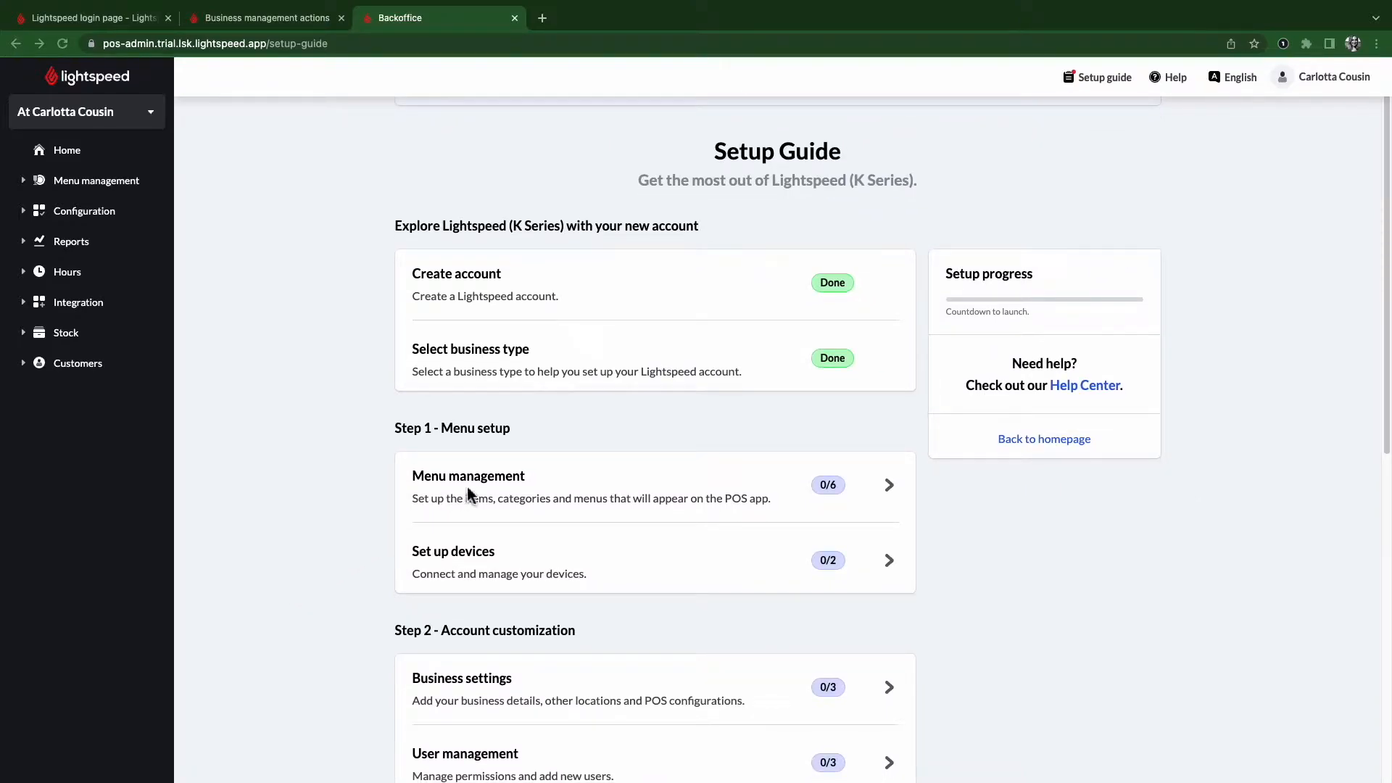
click(898, 495)
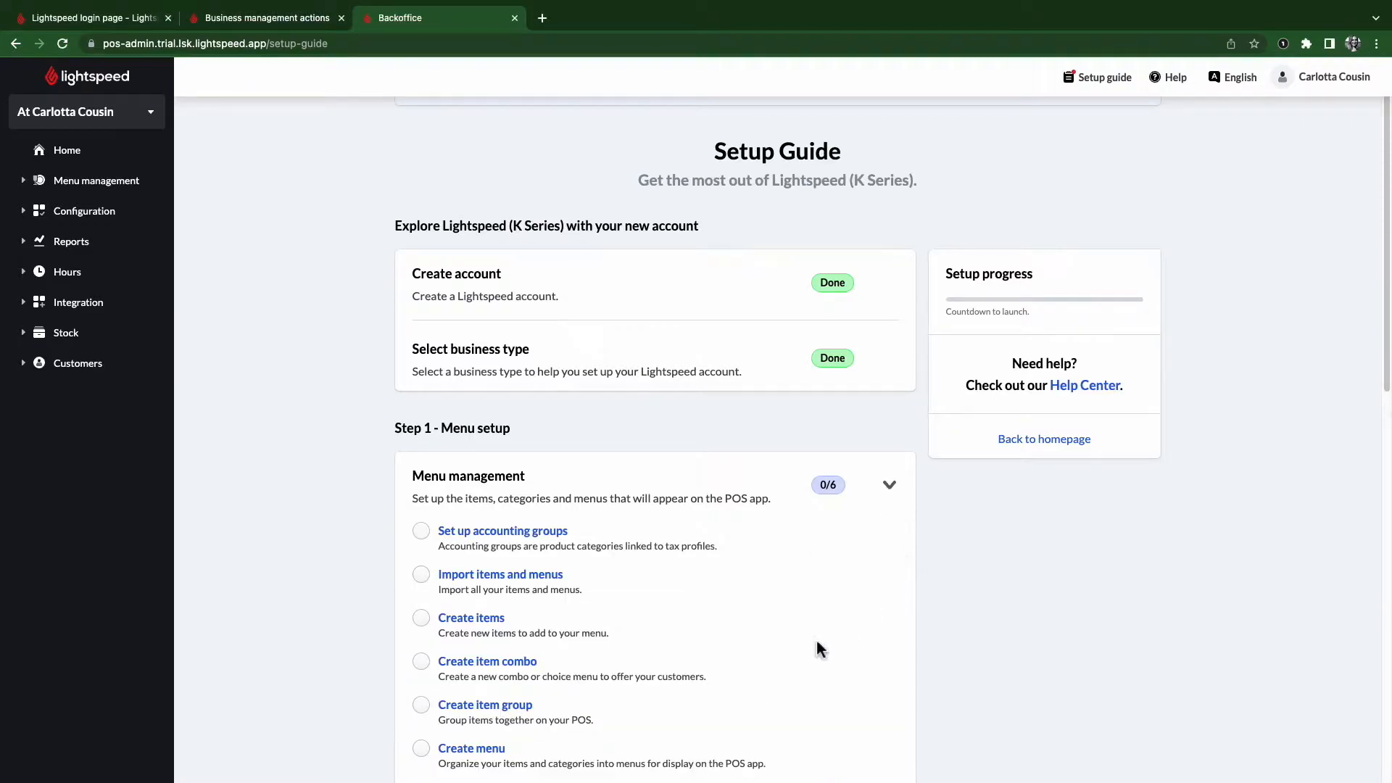
scroll(818, 647, down, 1)
scroll(817, 646, down, 2)
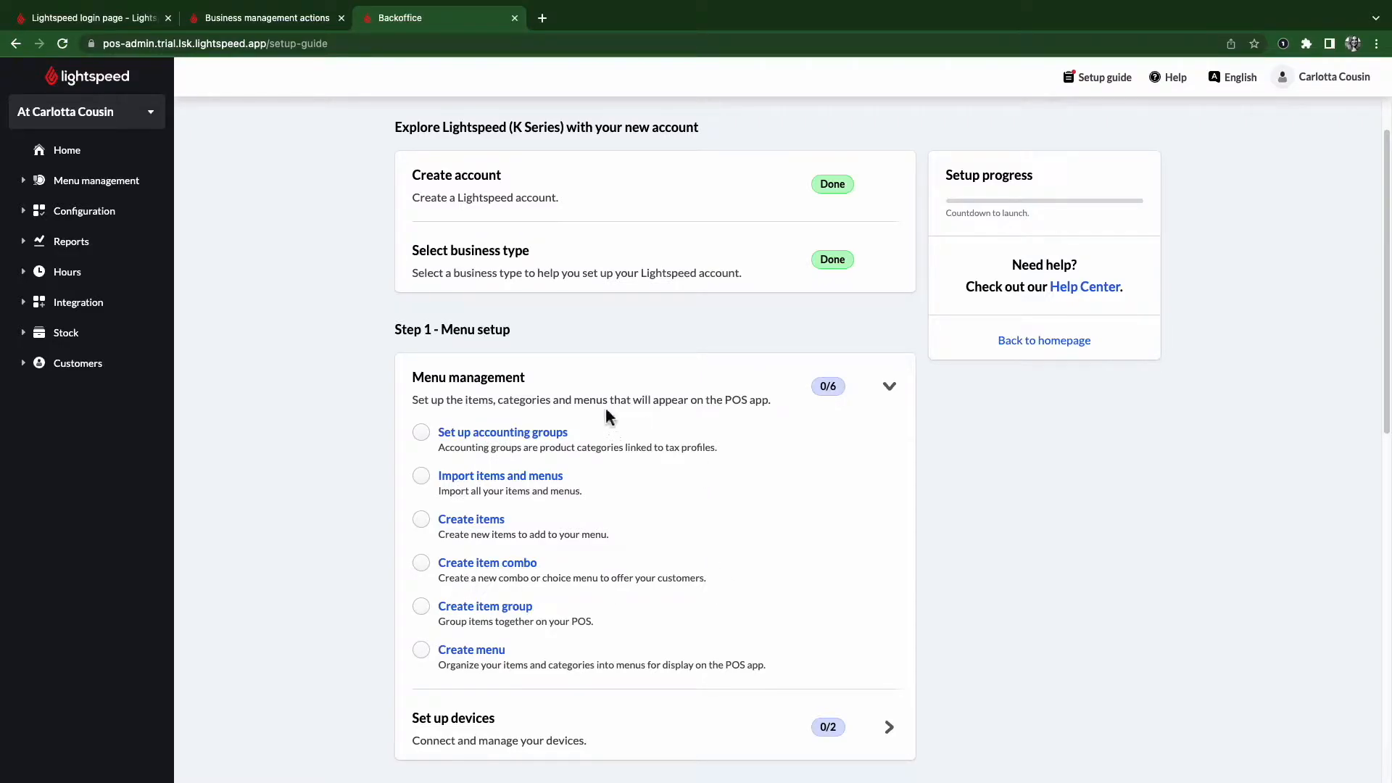
Step: Open the Set up accounting groups task and look through the list of accounting groups
click(420, 435)
click(503, 435)
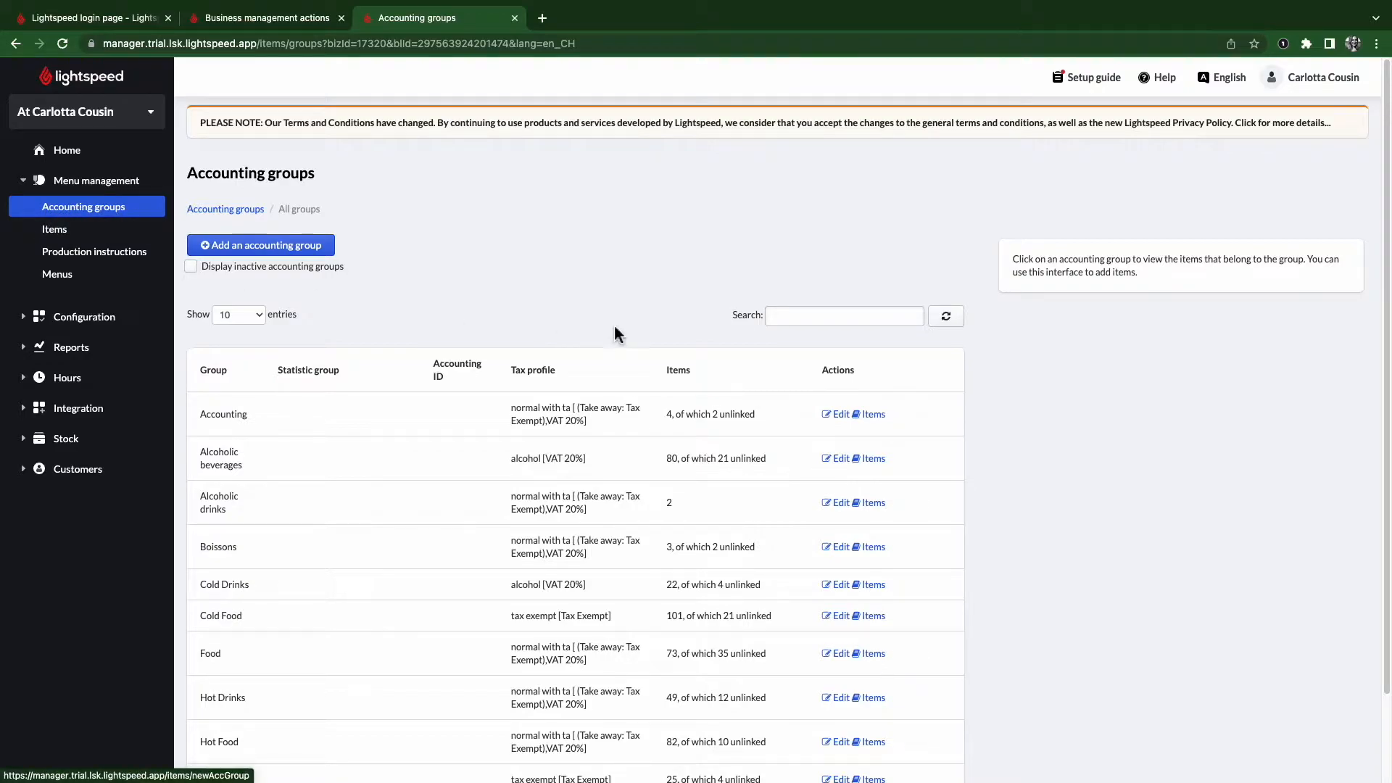
scroll(693, 741, down, 3)
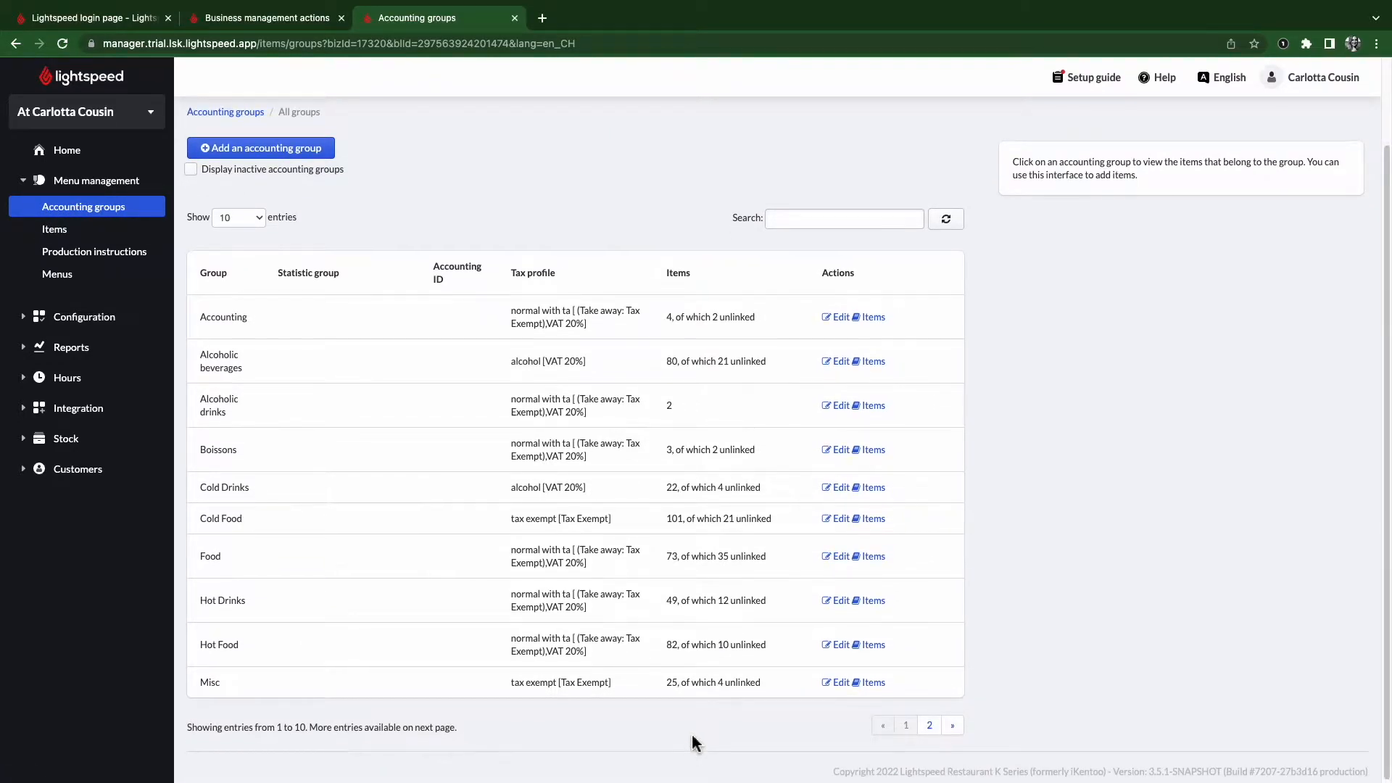
scroll(692, 741, up, 3)
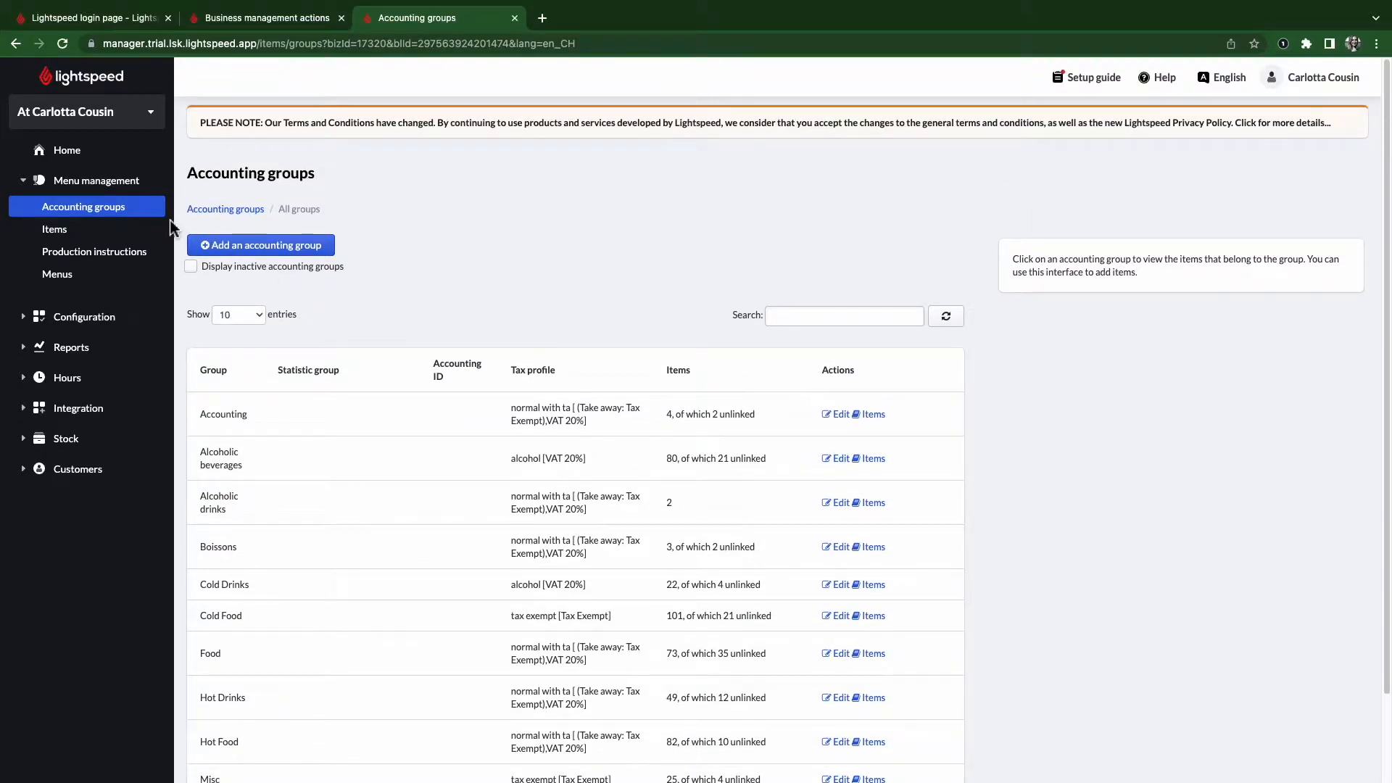
Step: Go back to the home dashboard, reopen the Setup Guide and expand its Menu management checklist
click(85, 153)
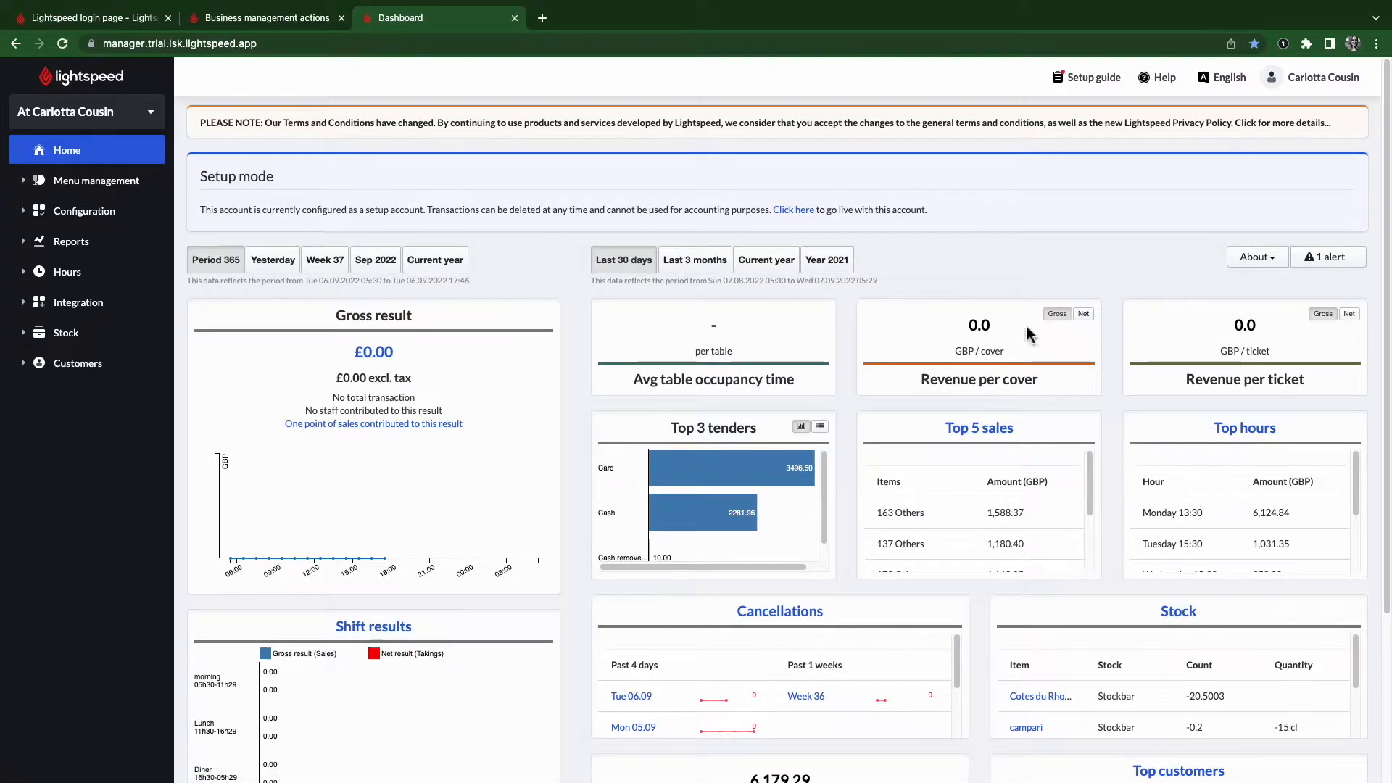
click(1103, 84)
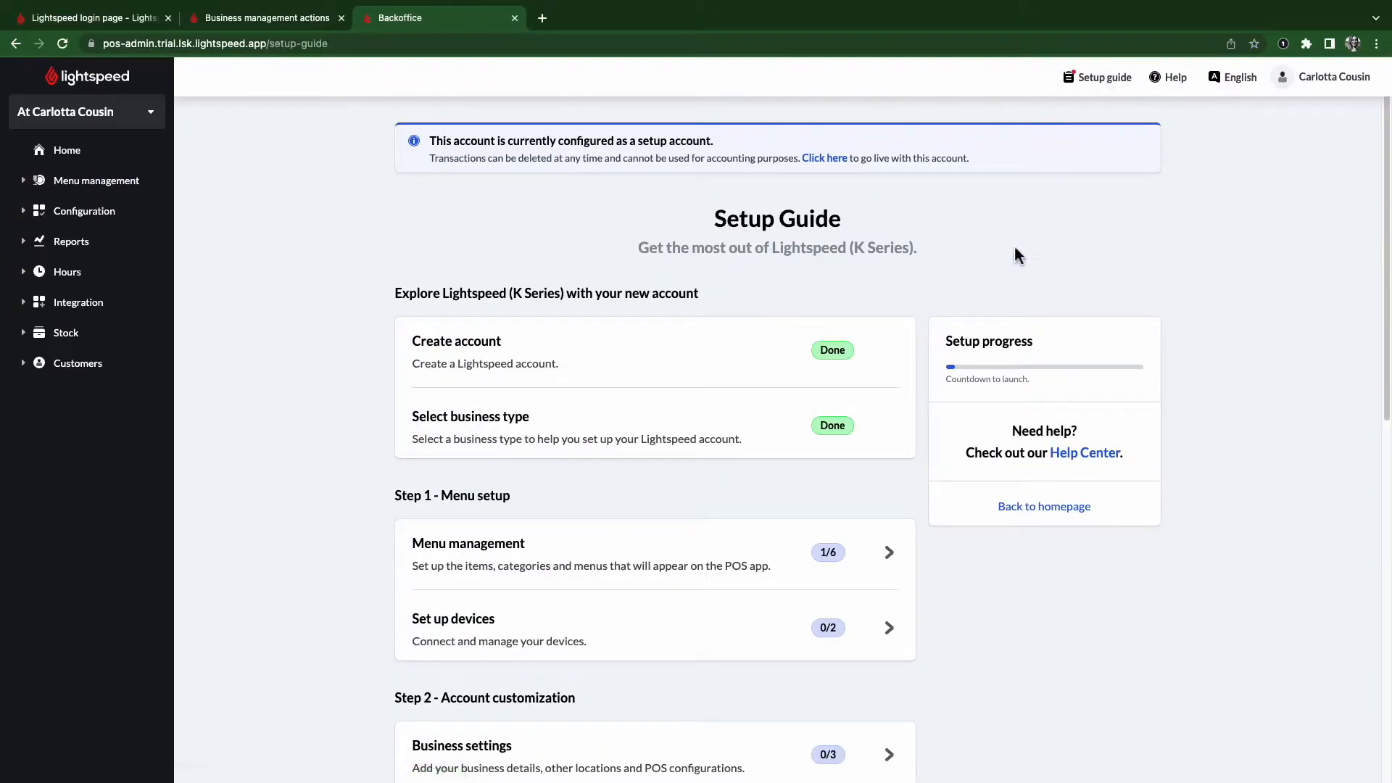
click(889, 552)
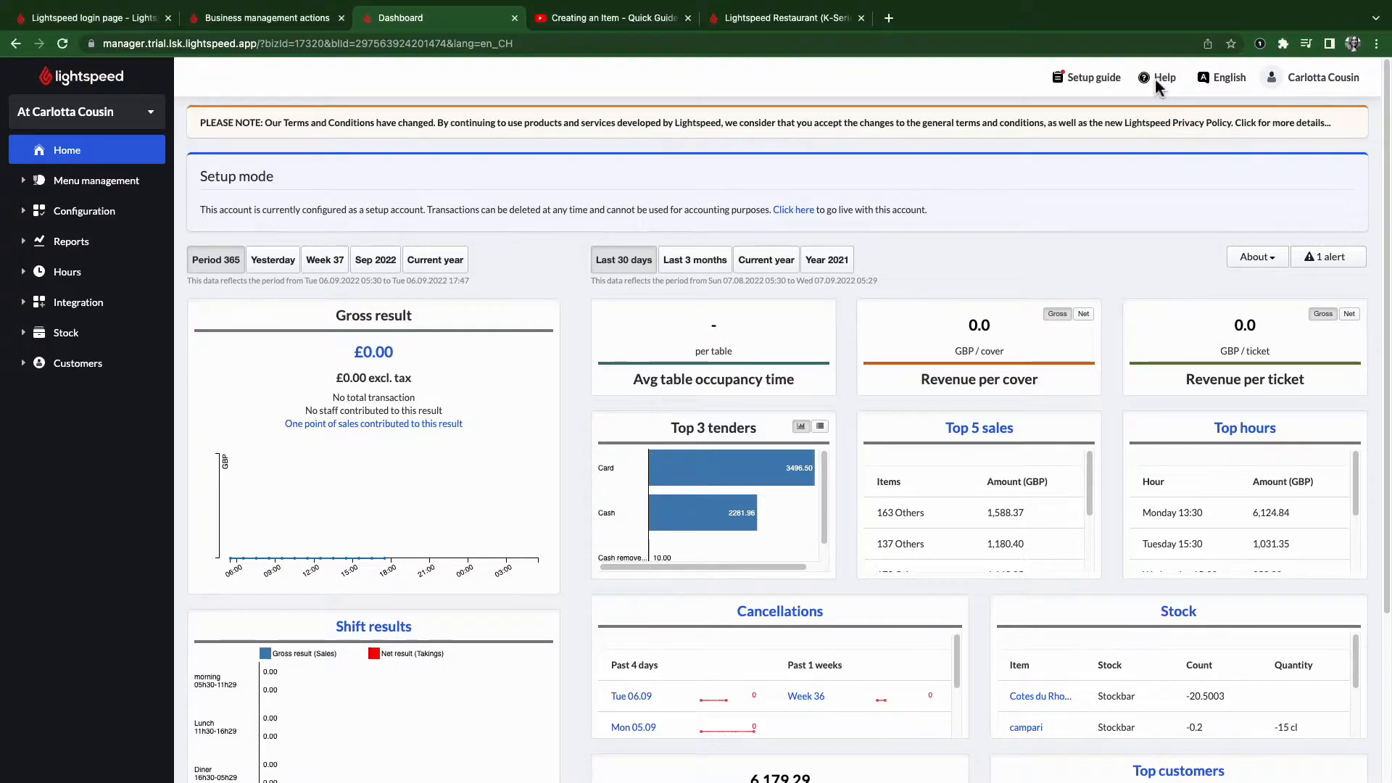
Step: Open the Help Center documentation, browse its article categories and return to the dashboard
click(1176, 87)
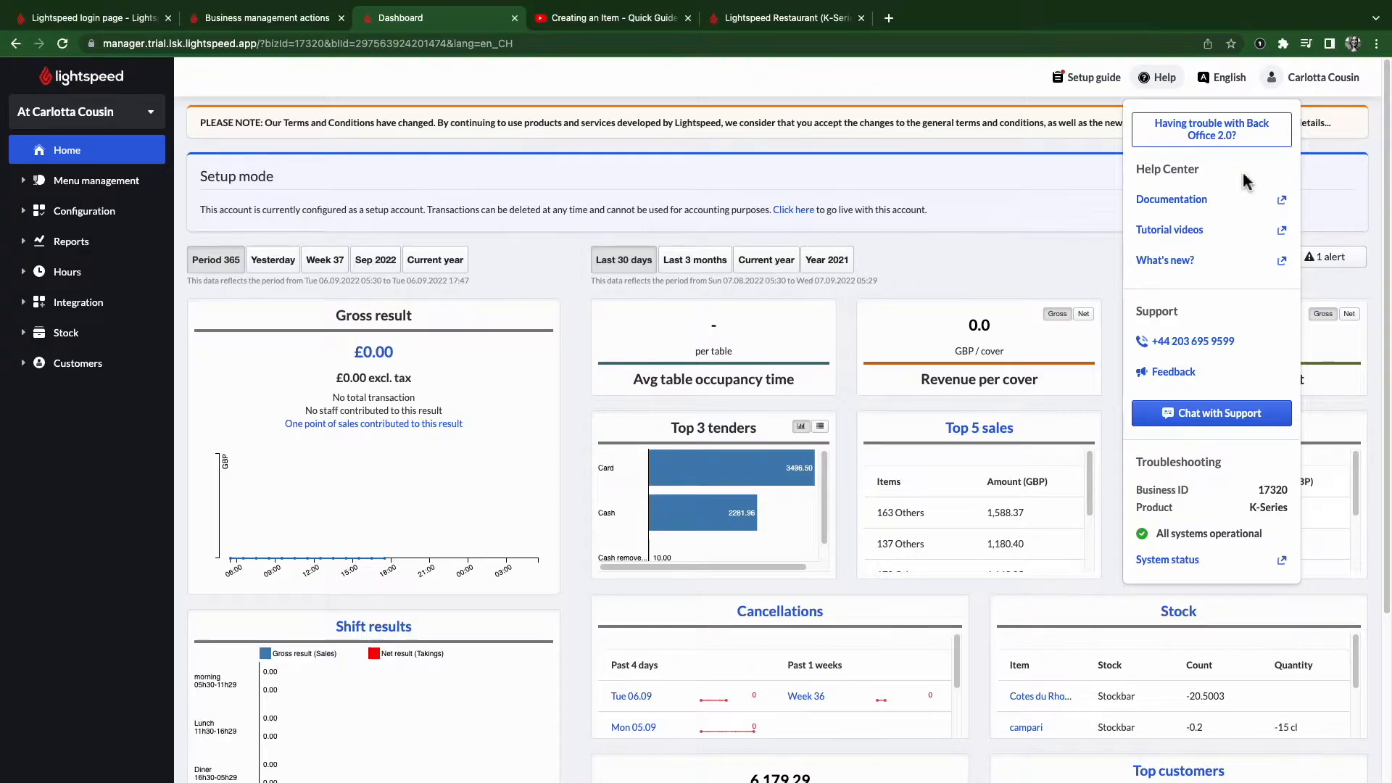
click(1190, 200)
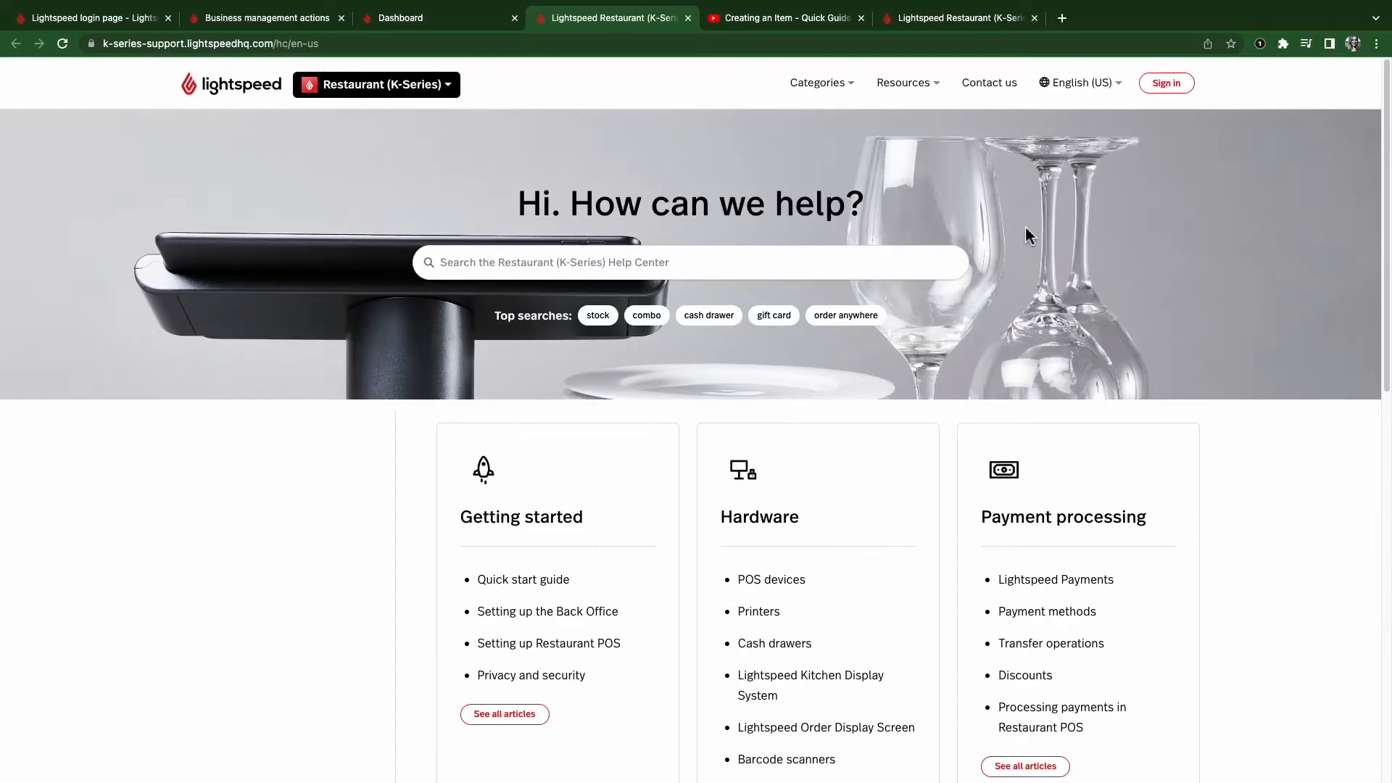
scroll(740, 542, down, 2)
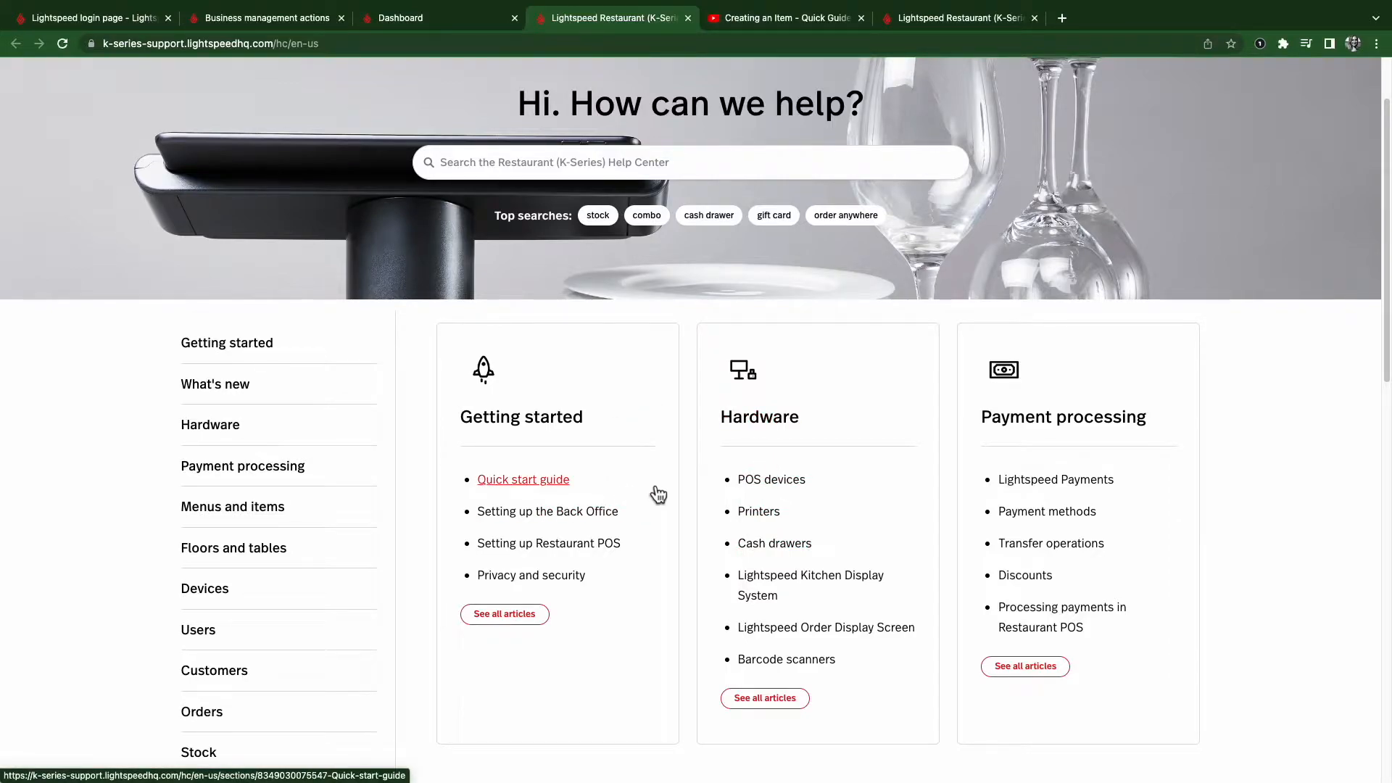
scroll(656, 493, down, 3)
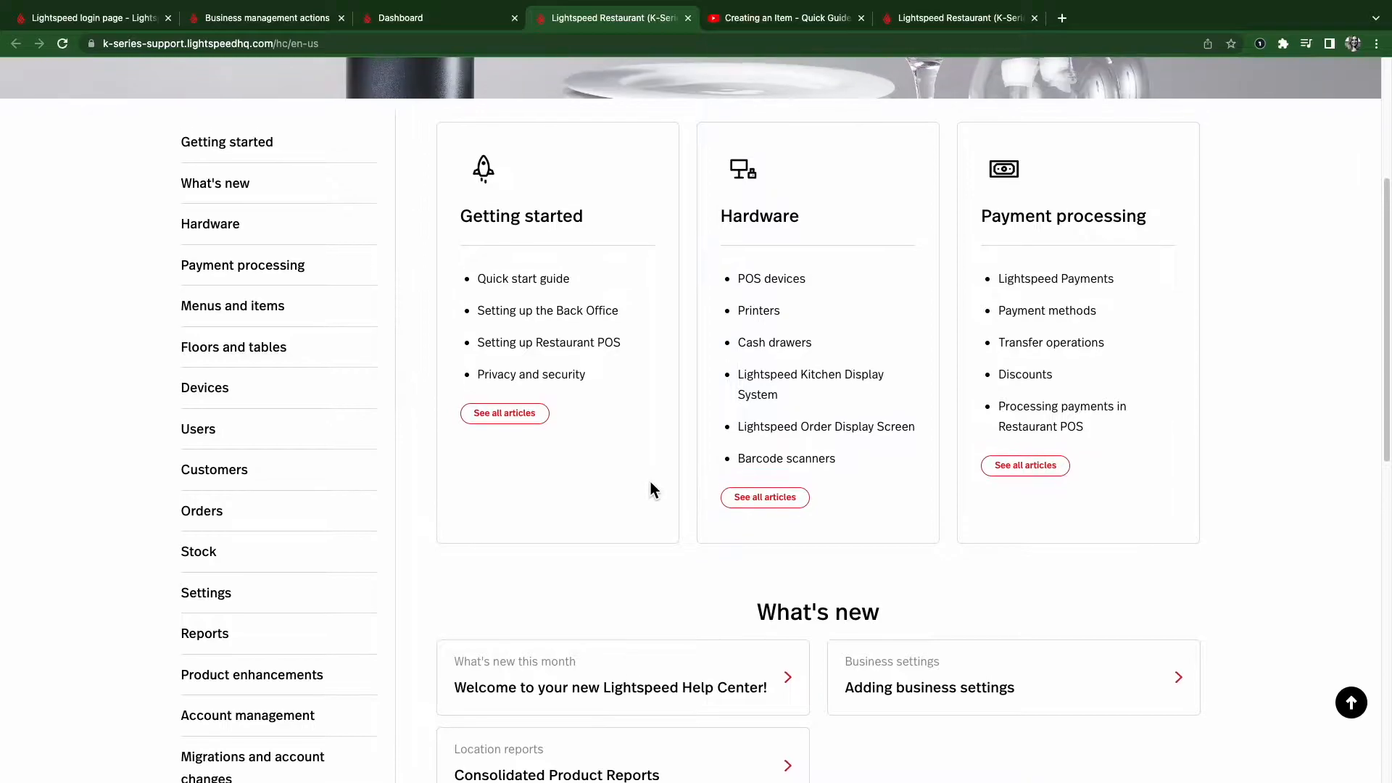
scroll(652, 487, up, 3)
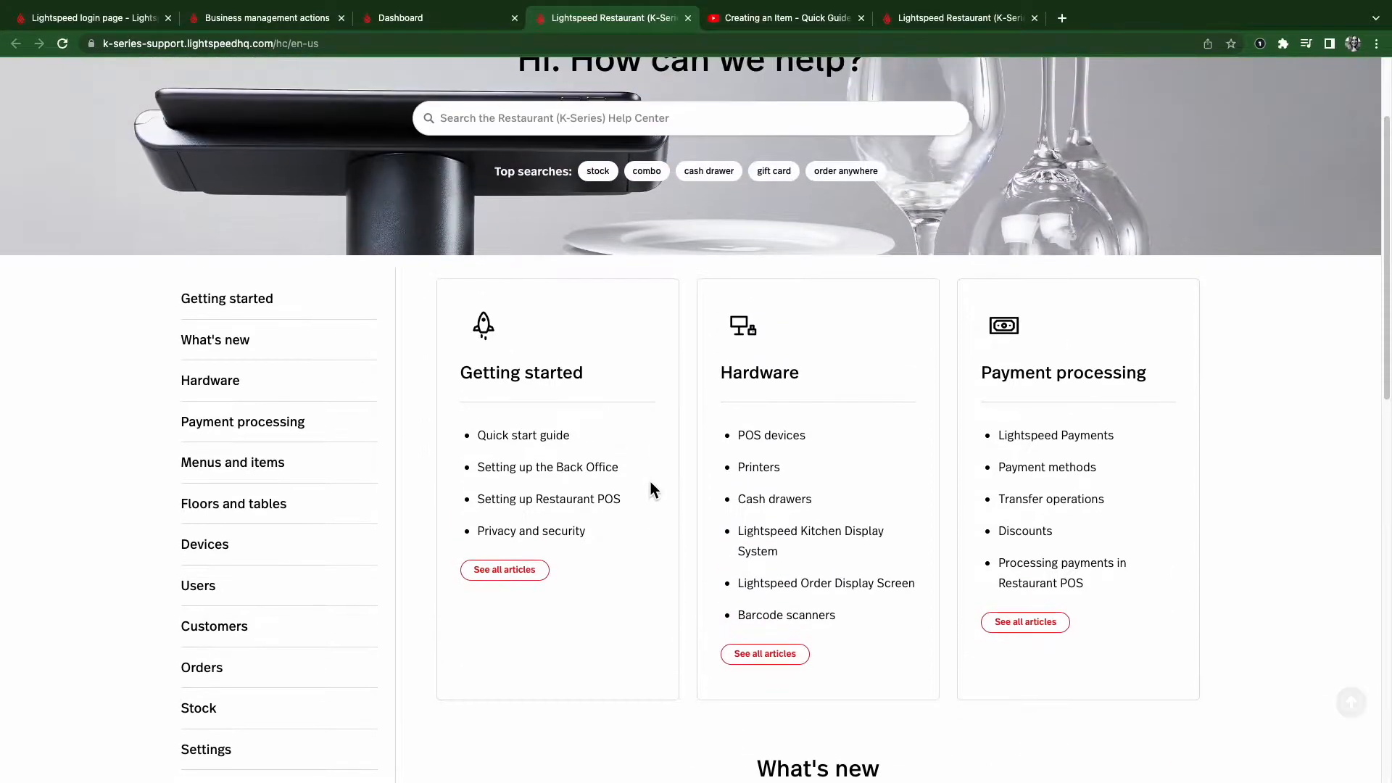
click(477, 22)
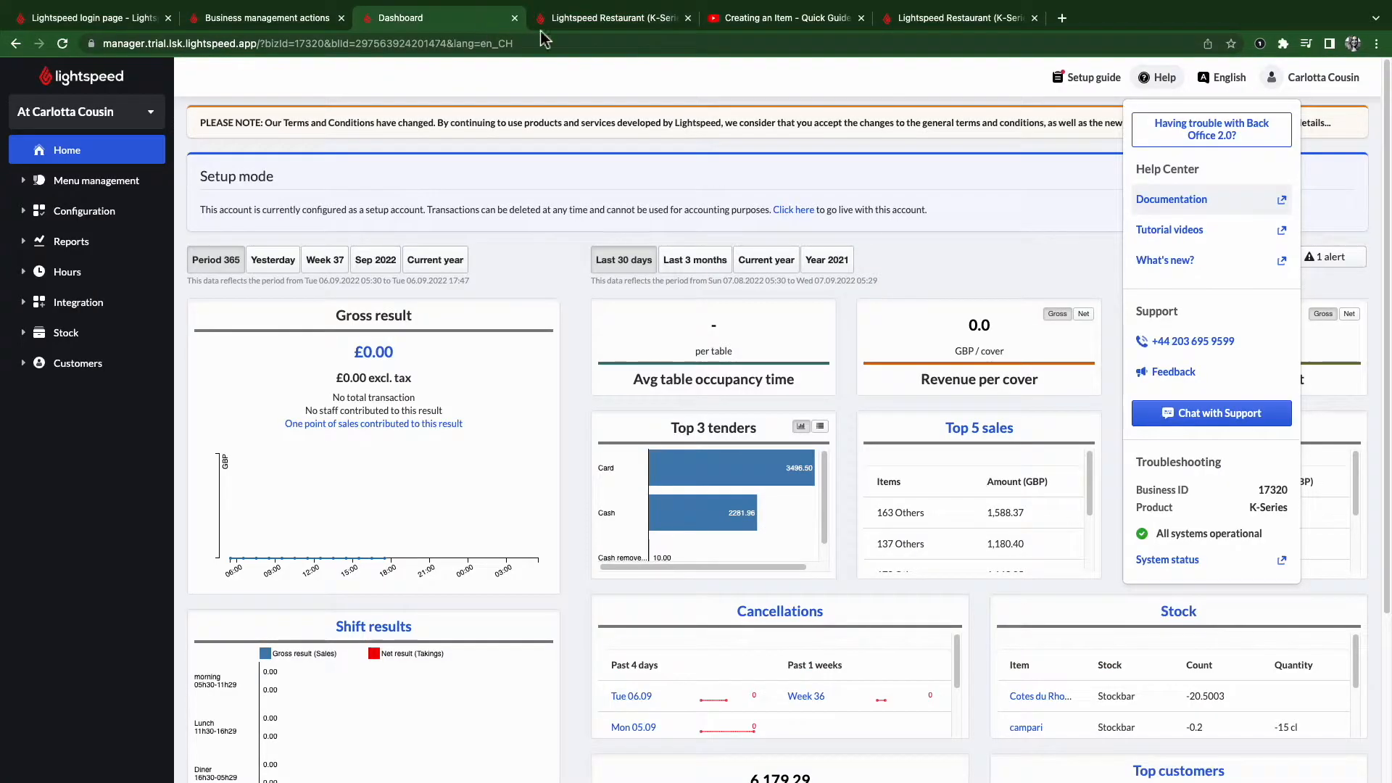
Step: Open the tutorial videos, start the Restaurant Manager (K Series) playlist and pause playback
click(1184, 233)
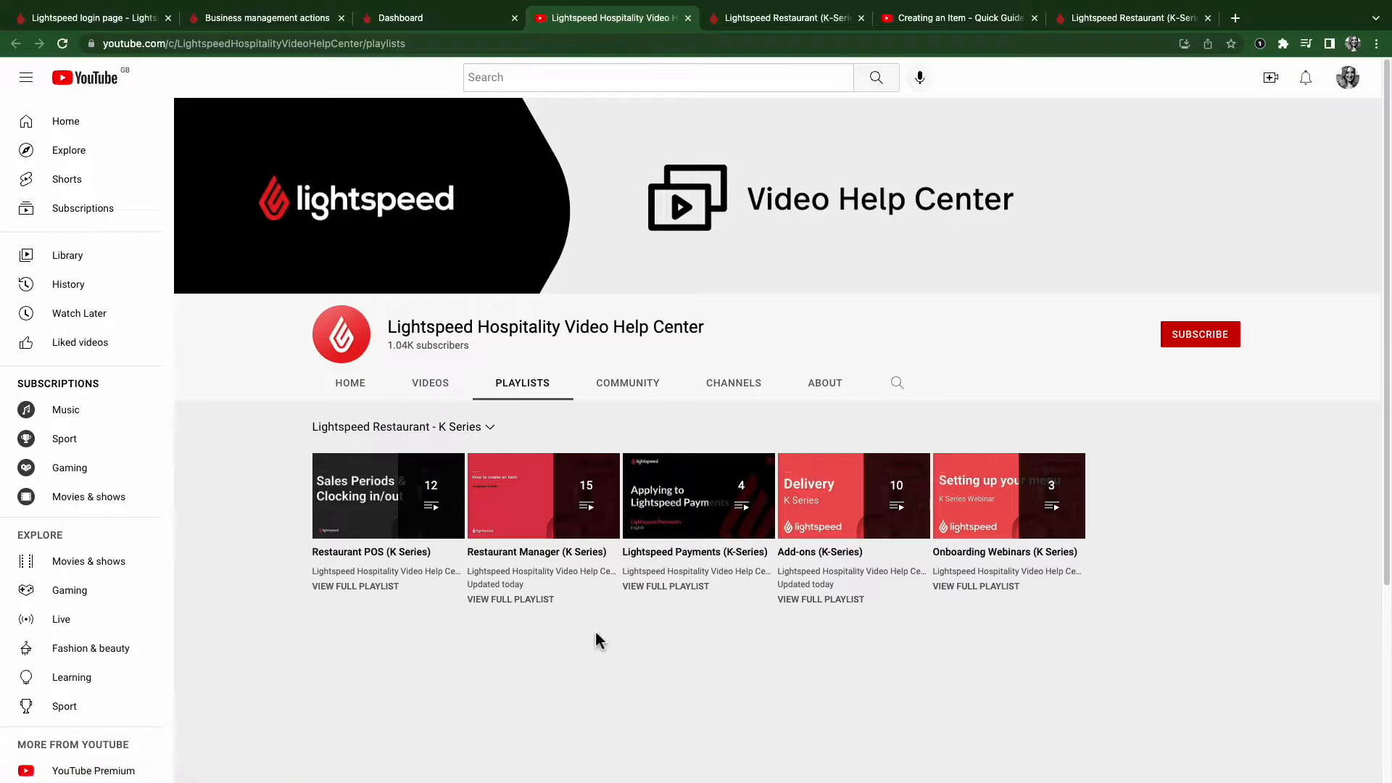
click(523, 569)
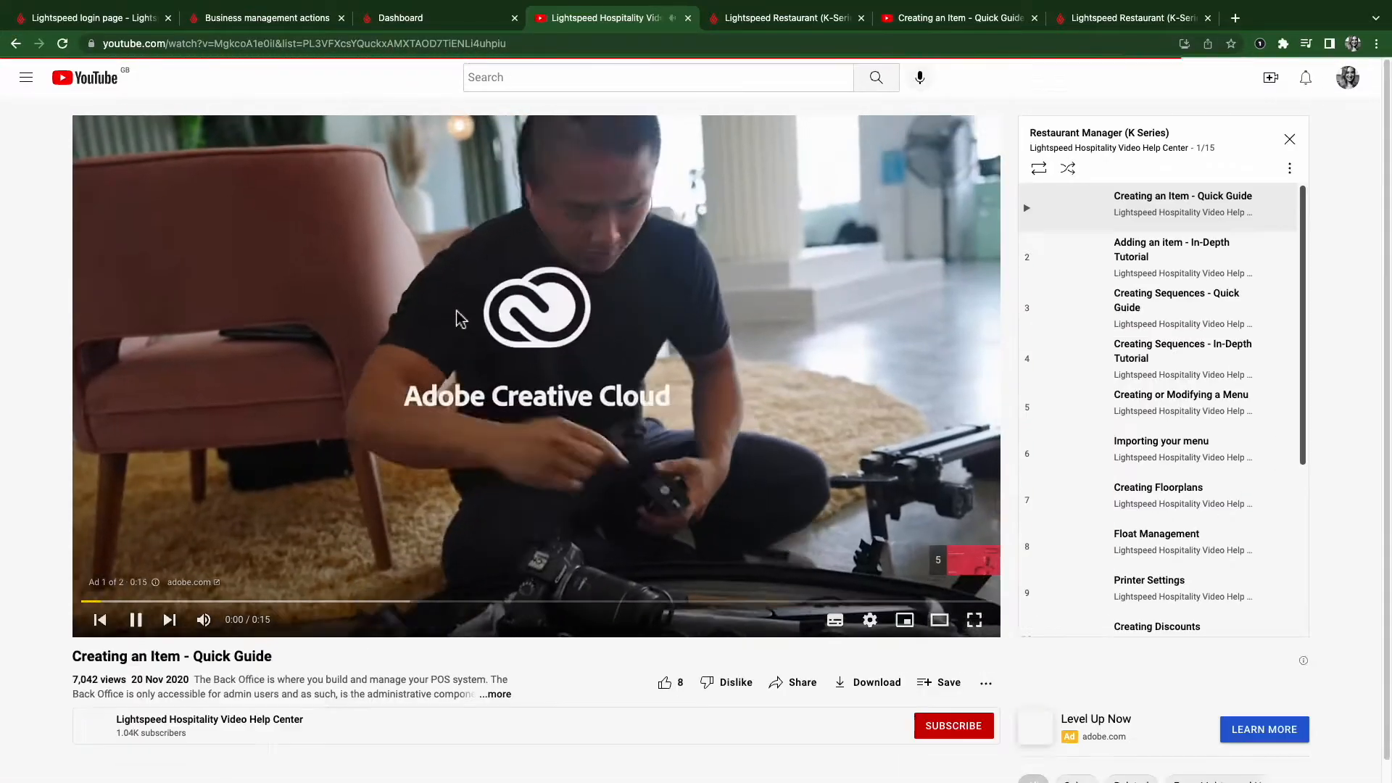
click(456, 312)
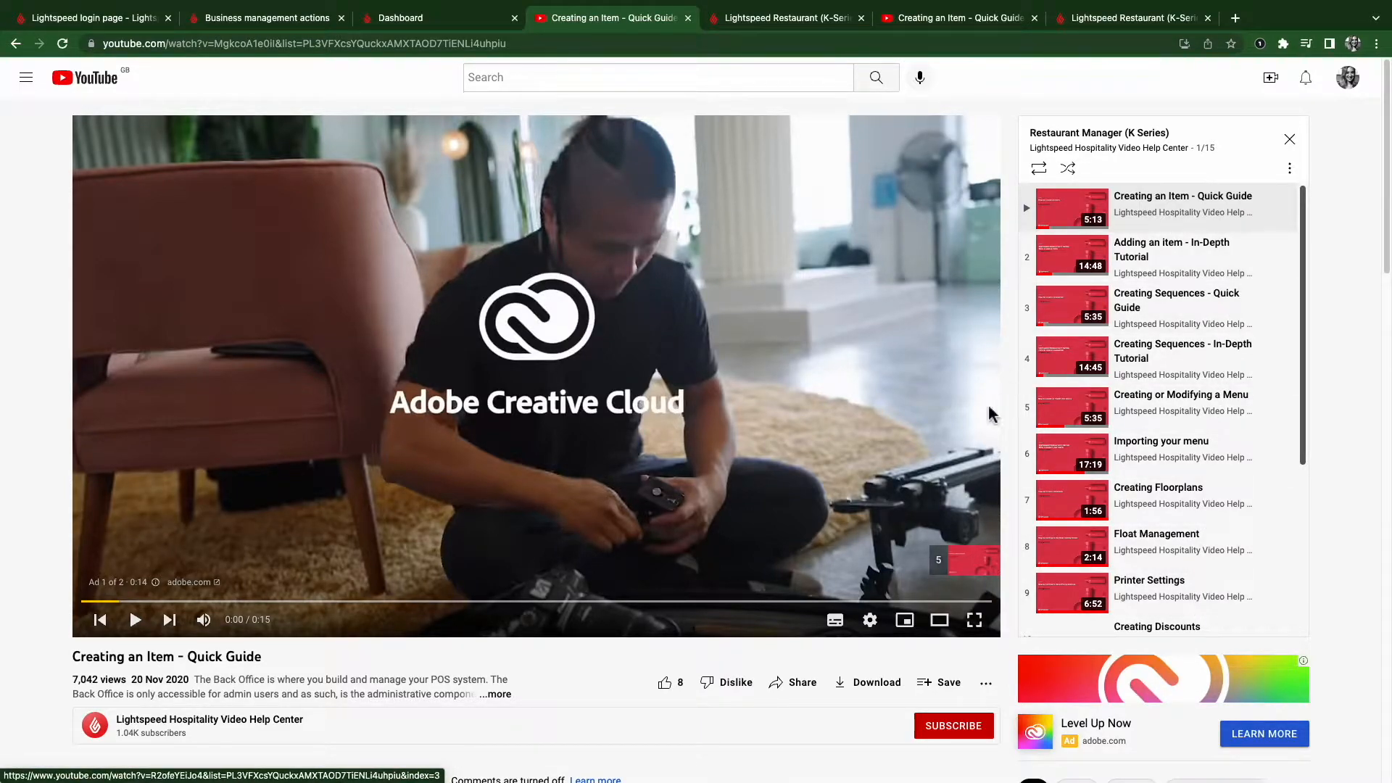
Step: Open the Feedback form from the dashboard's help options and return to the dashboard
click(434, 24)
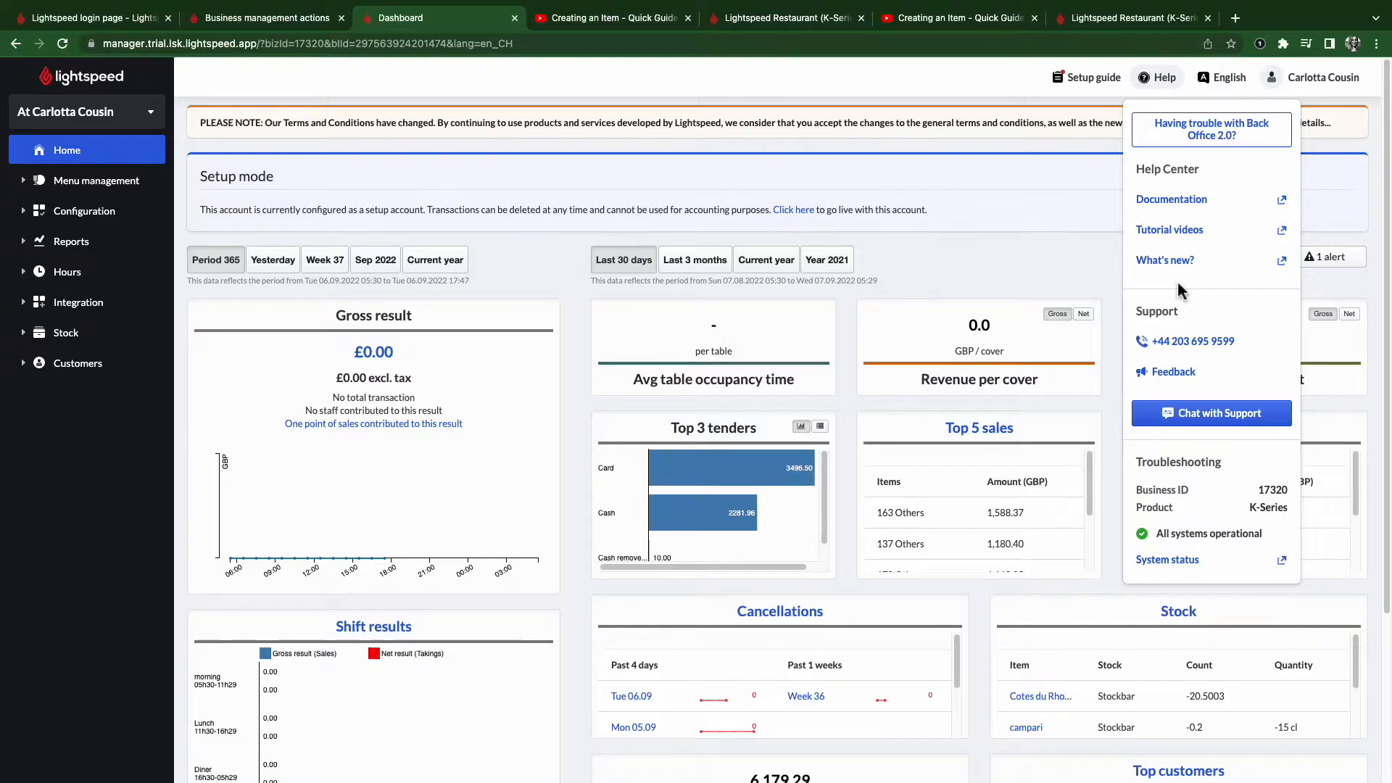
click(1208, 383)
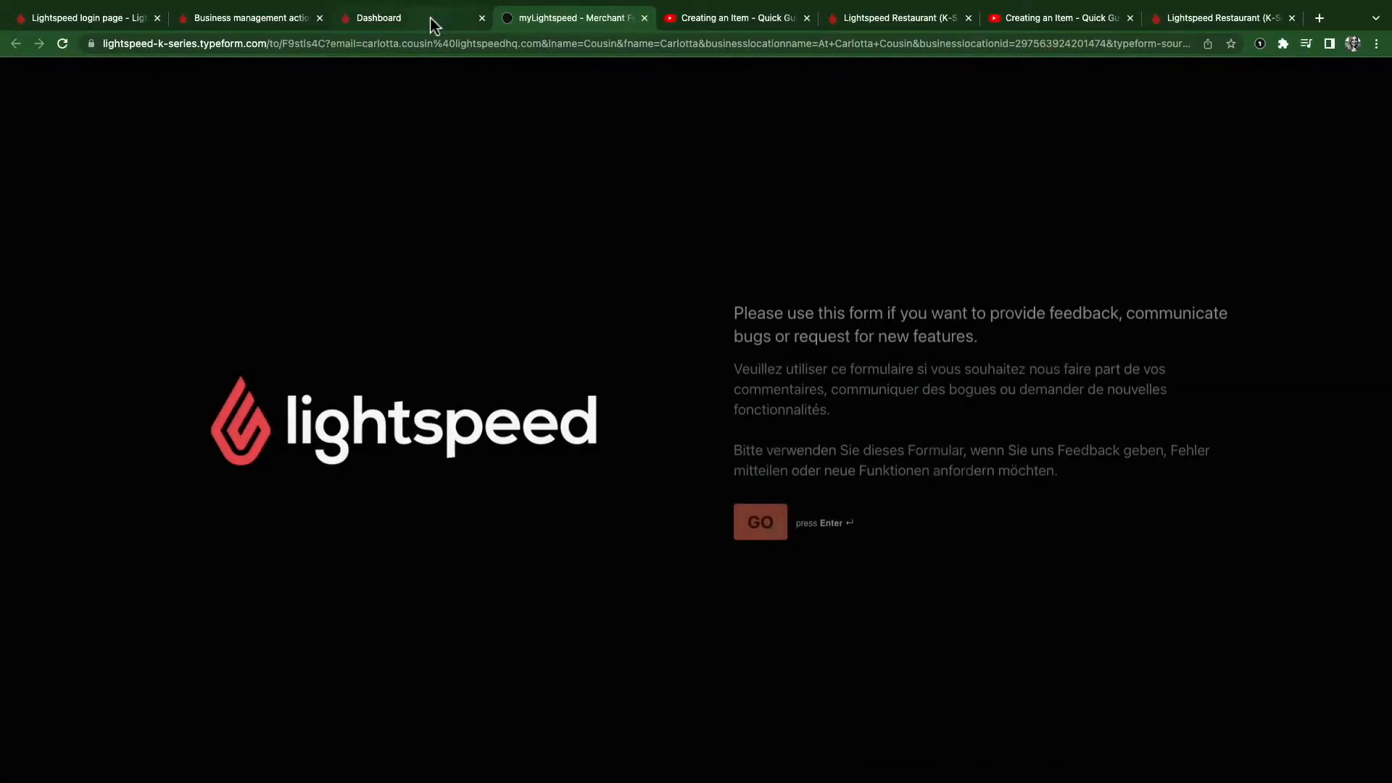
click(431, 17)
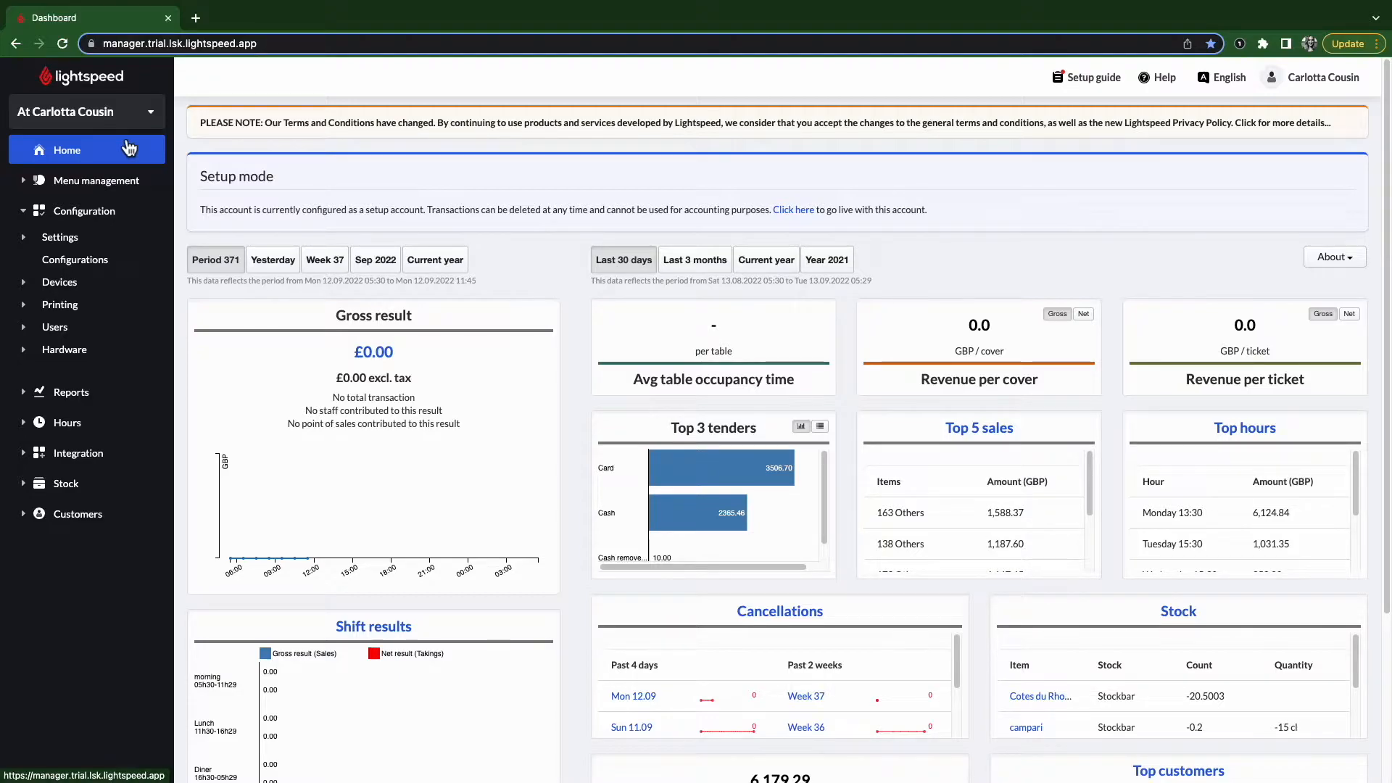
click(94, 183)
click(72, 348)
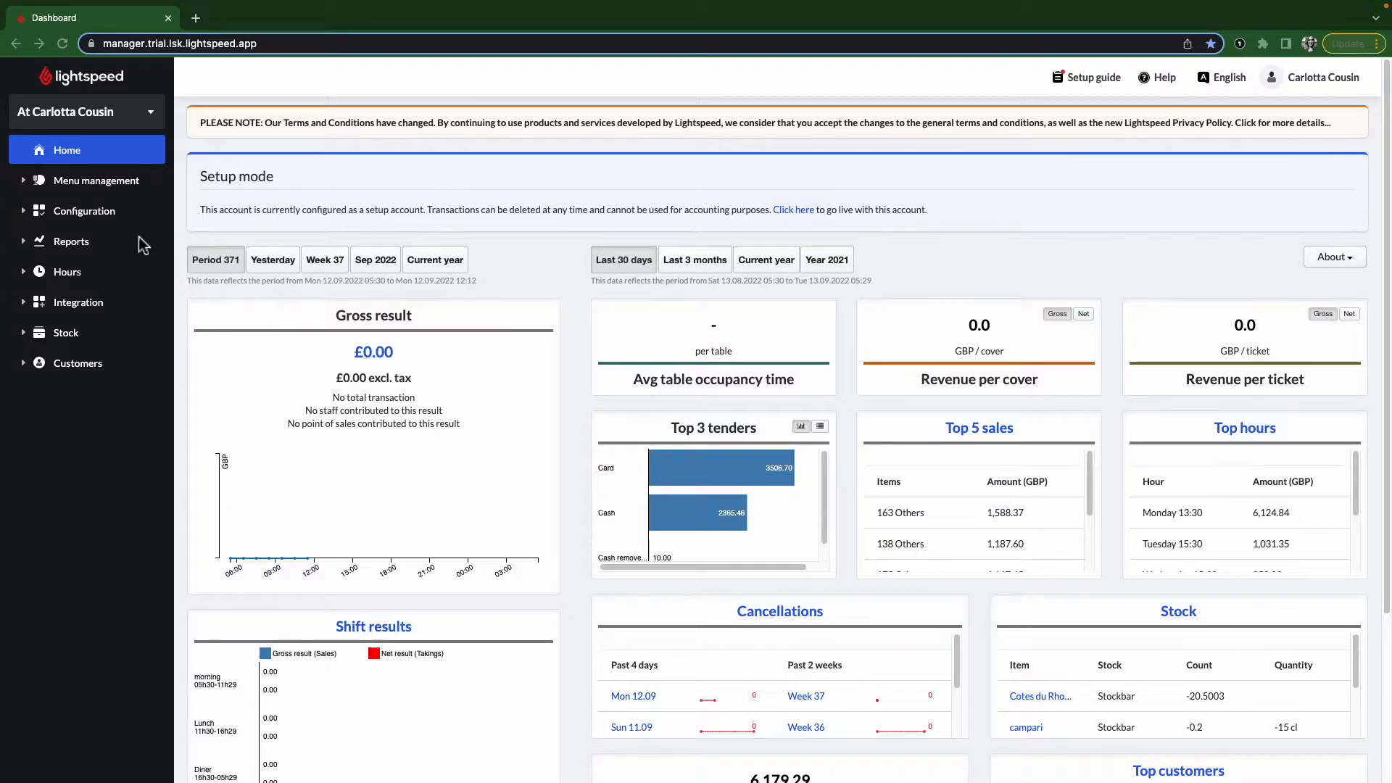
Step: Open the Connection codes page in the device configuration
click(87, 220)
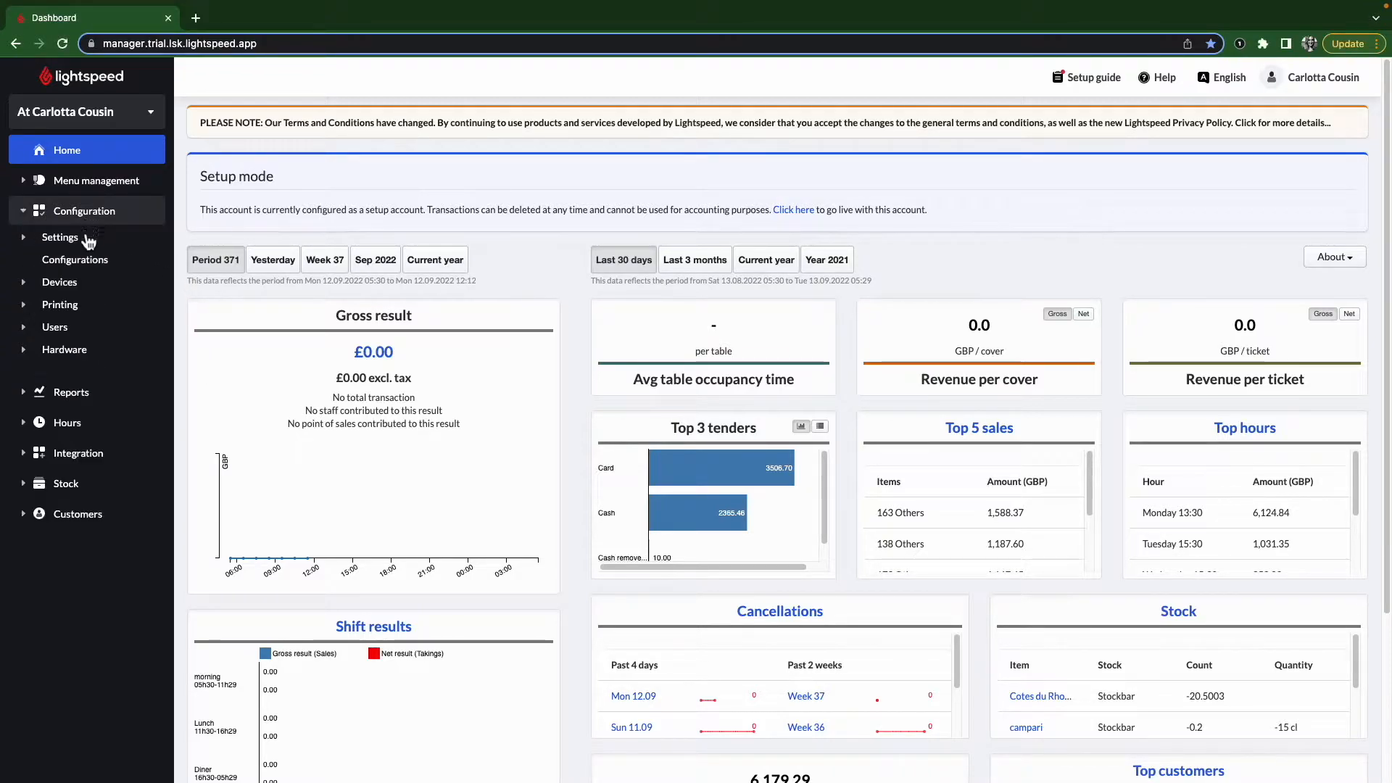
click(73, 283)
click(83, 355)
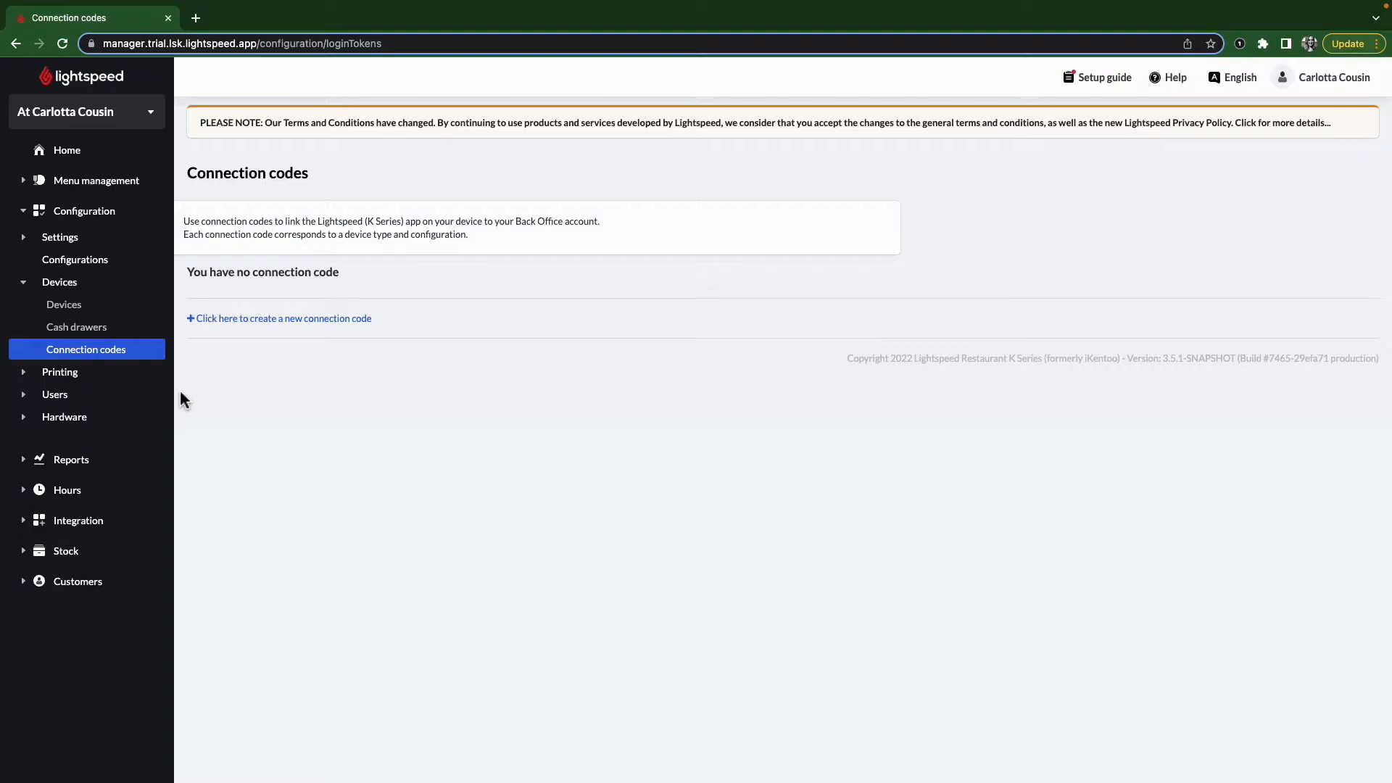
Step: Start a new connection code described as POS for the POS Device type, using the Demo configuration
click(290, 320)
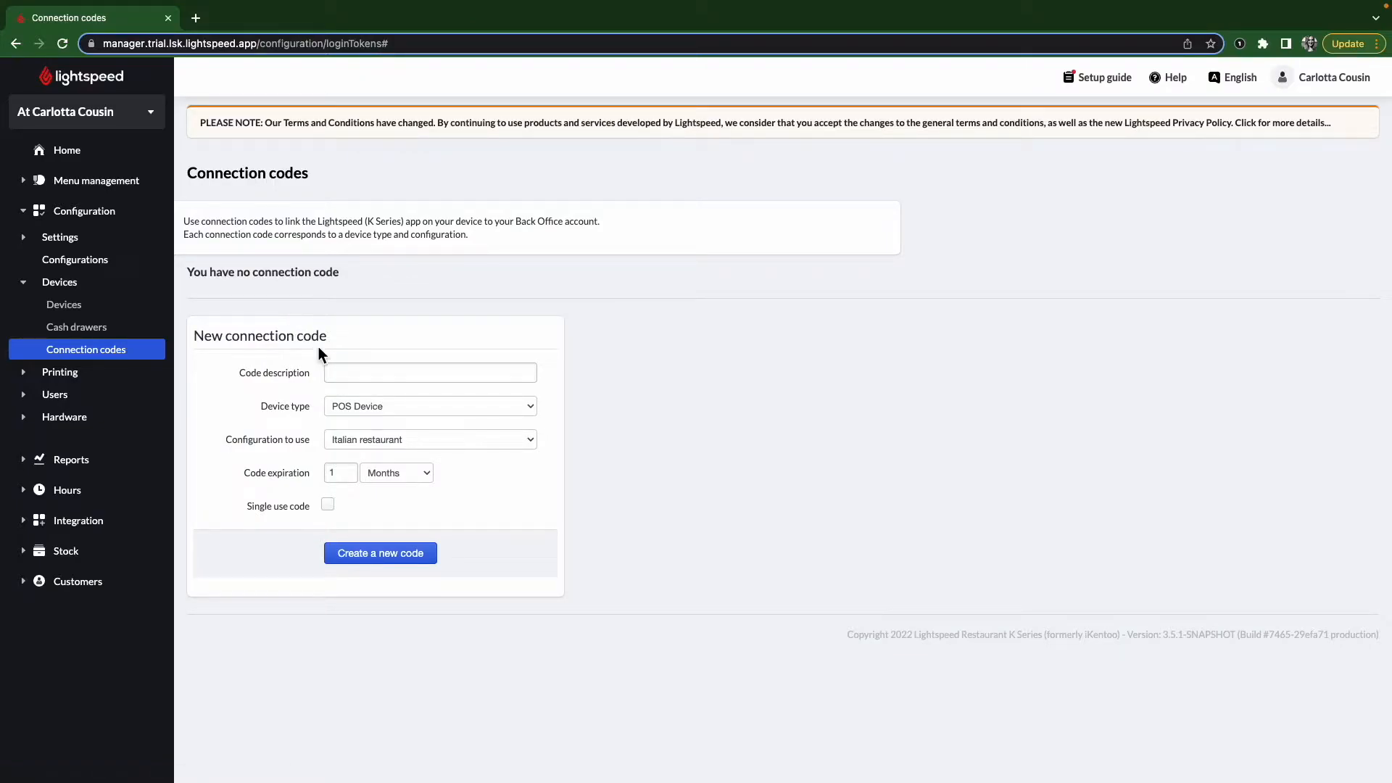
click(346, 371)
text(POS)
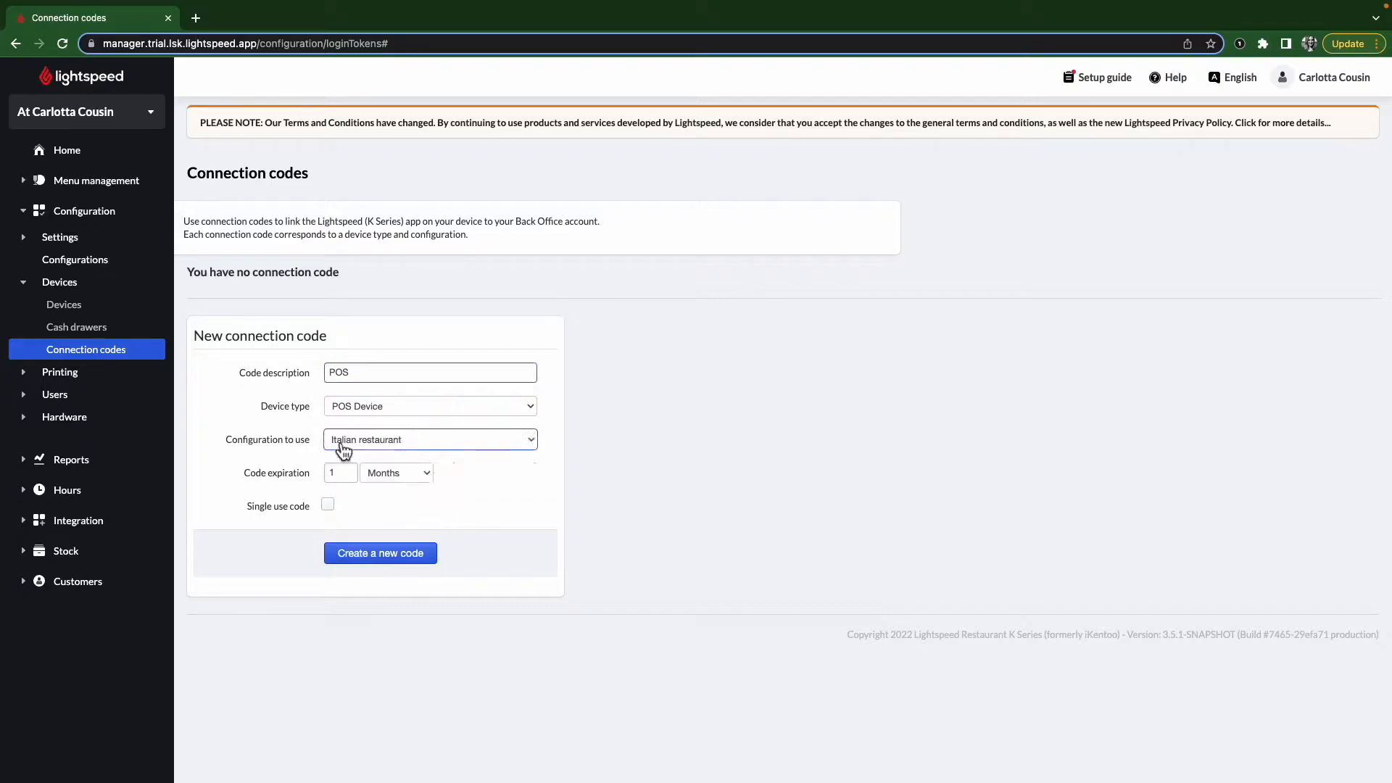
click(428, 440)
click(359, 480)
drag(234, 476, 312, 476)
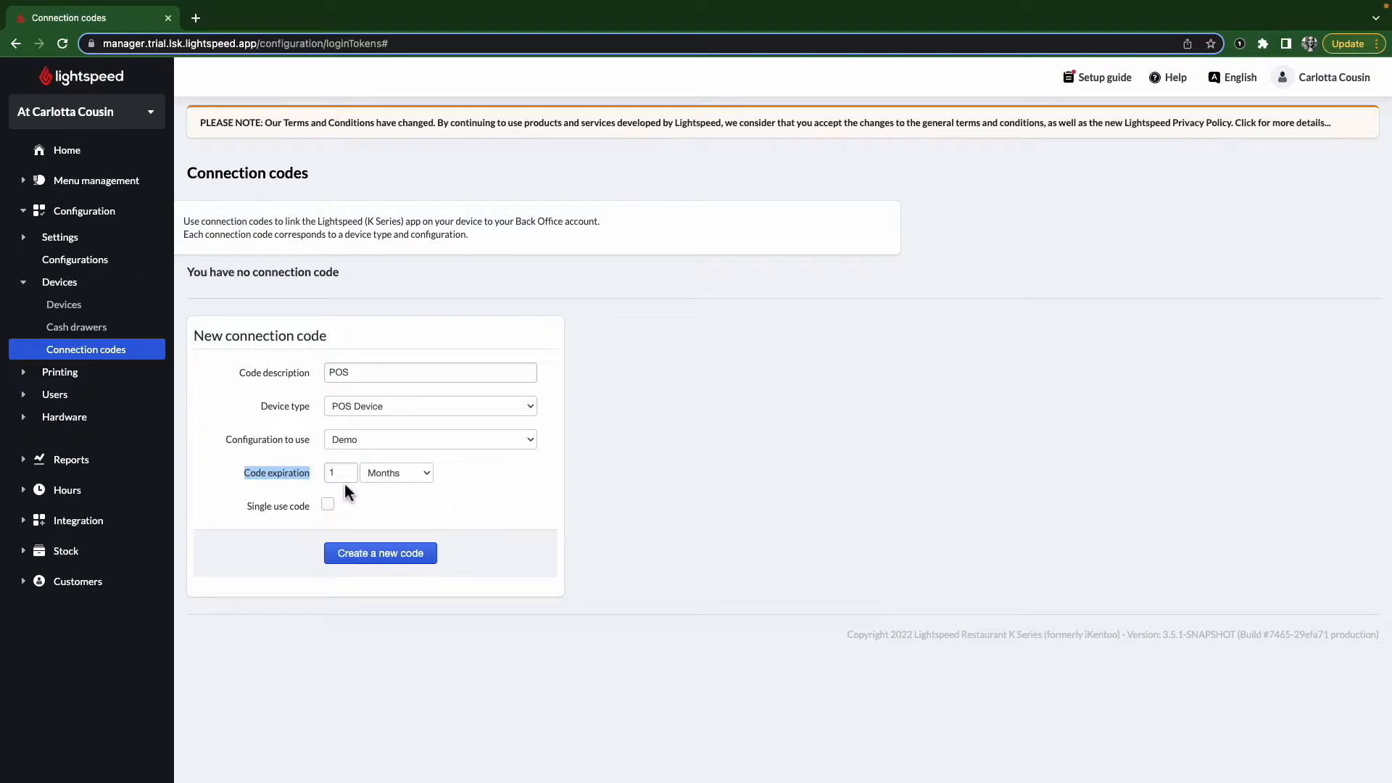
Step: Set the code expiration to 2 months and create the new connection code
click(335, 475)
drag(336, 474, 326, 474)
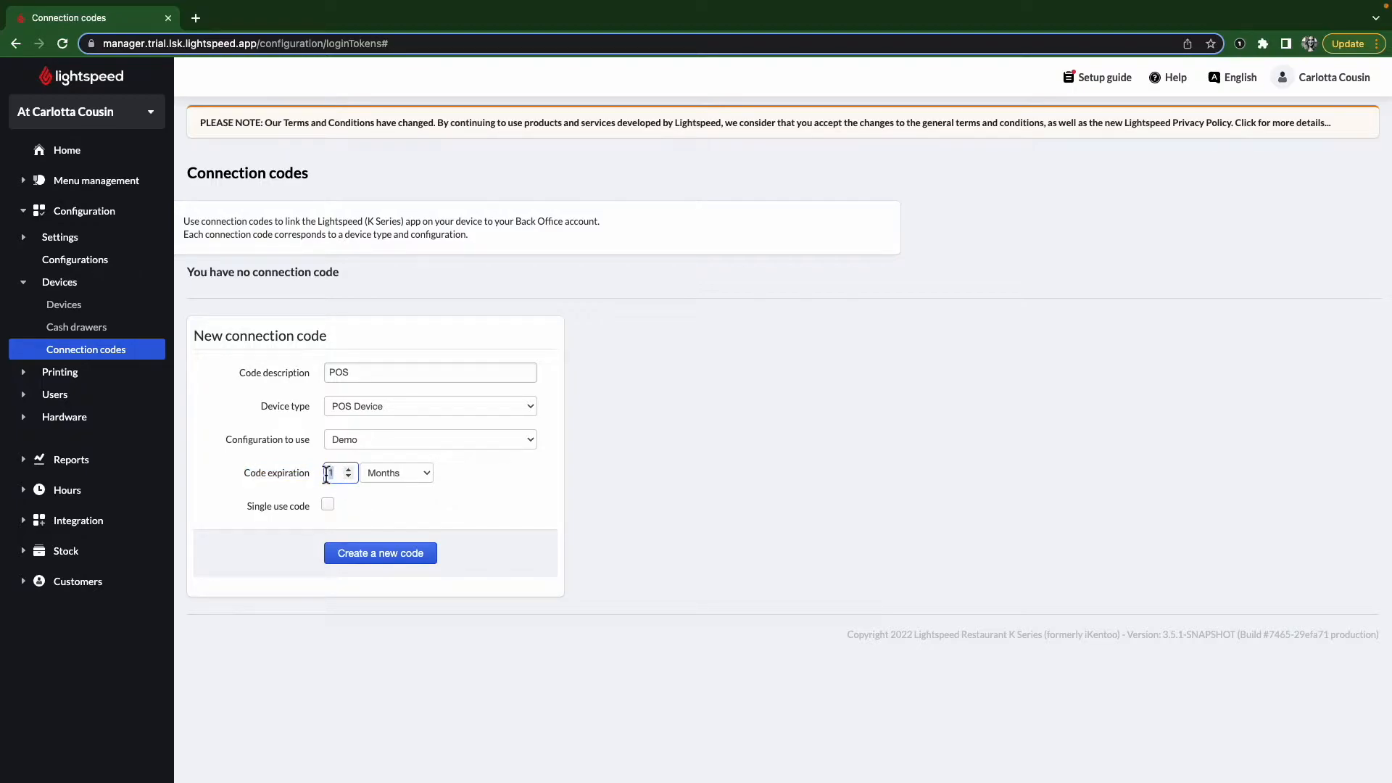
text(2)
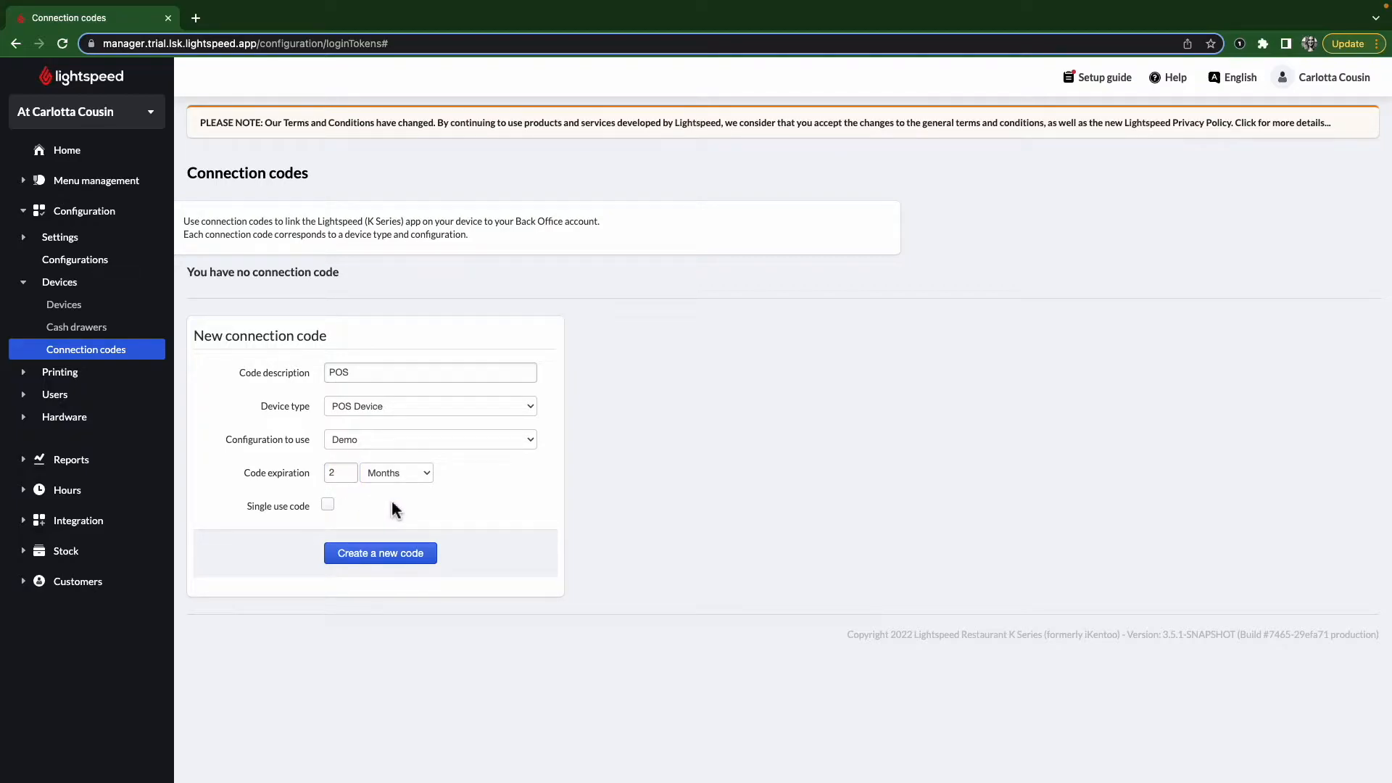
click(385, 556)
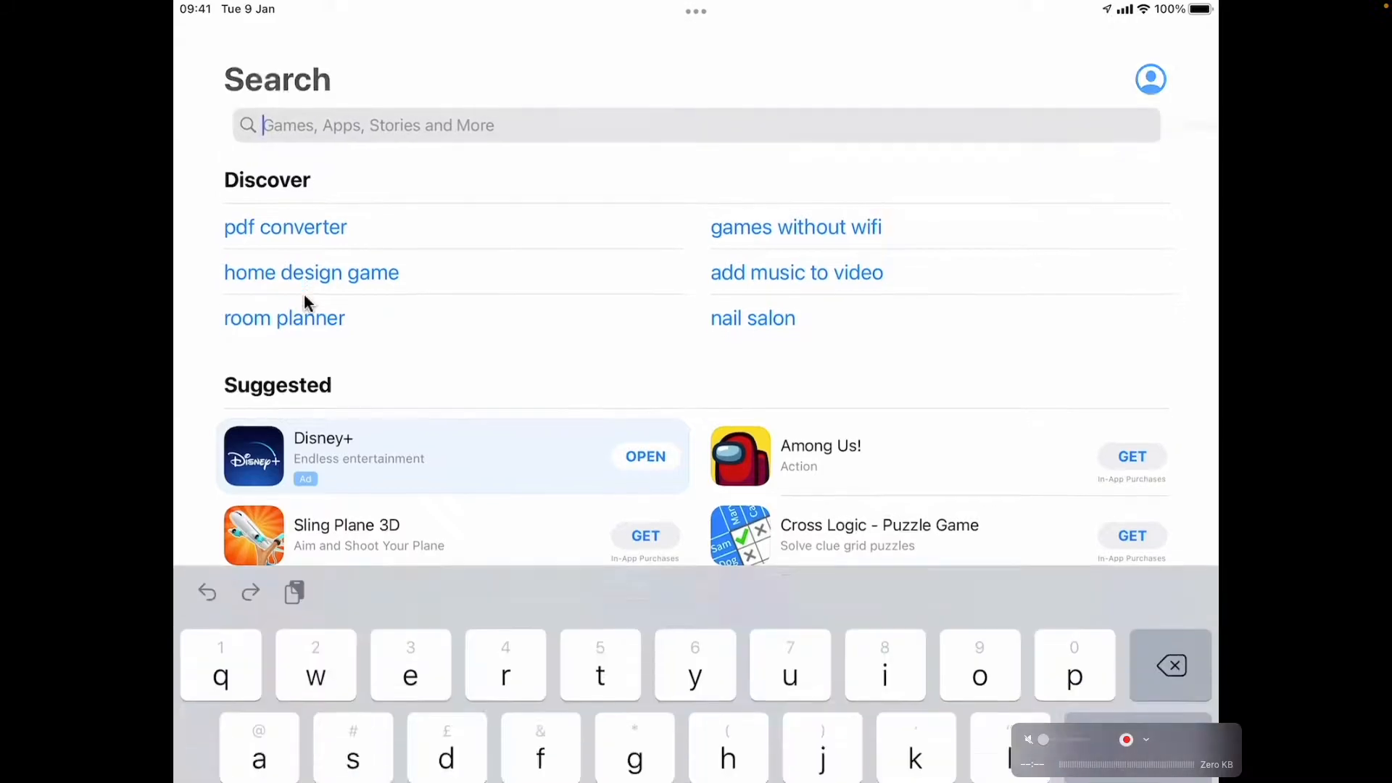
Step: Search the App Store for "lightspeed restaurant pos" and start the connection in the Lightspeed Restaurant POS app
text(lightspee)
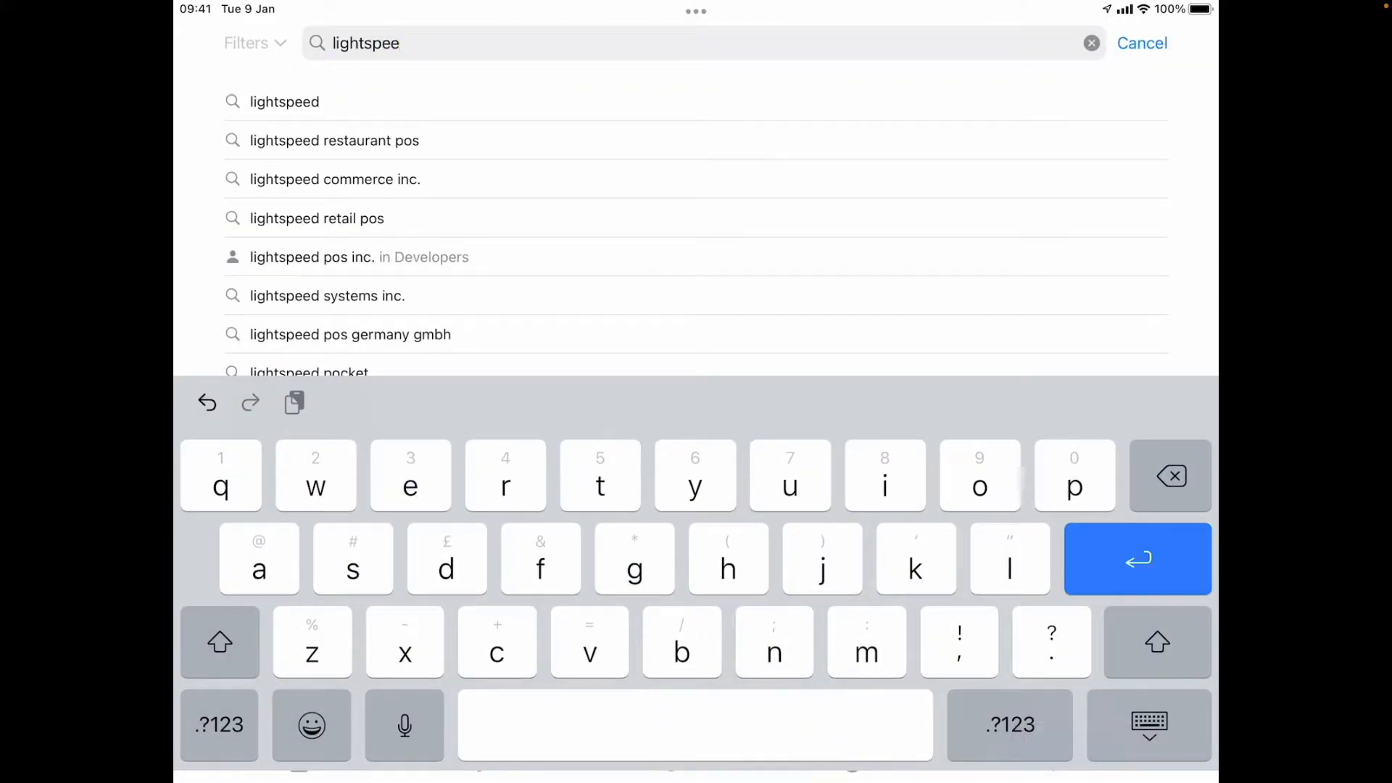
click(232, 145)
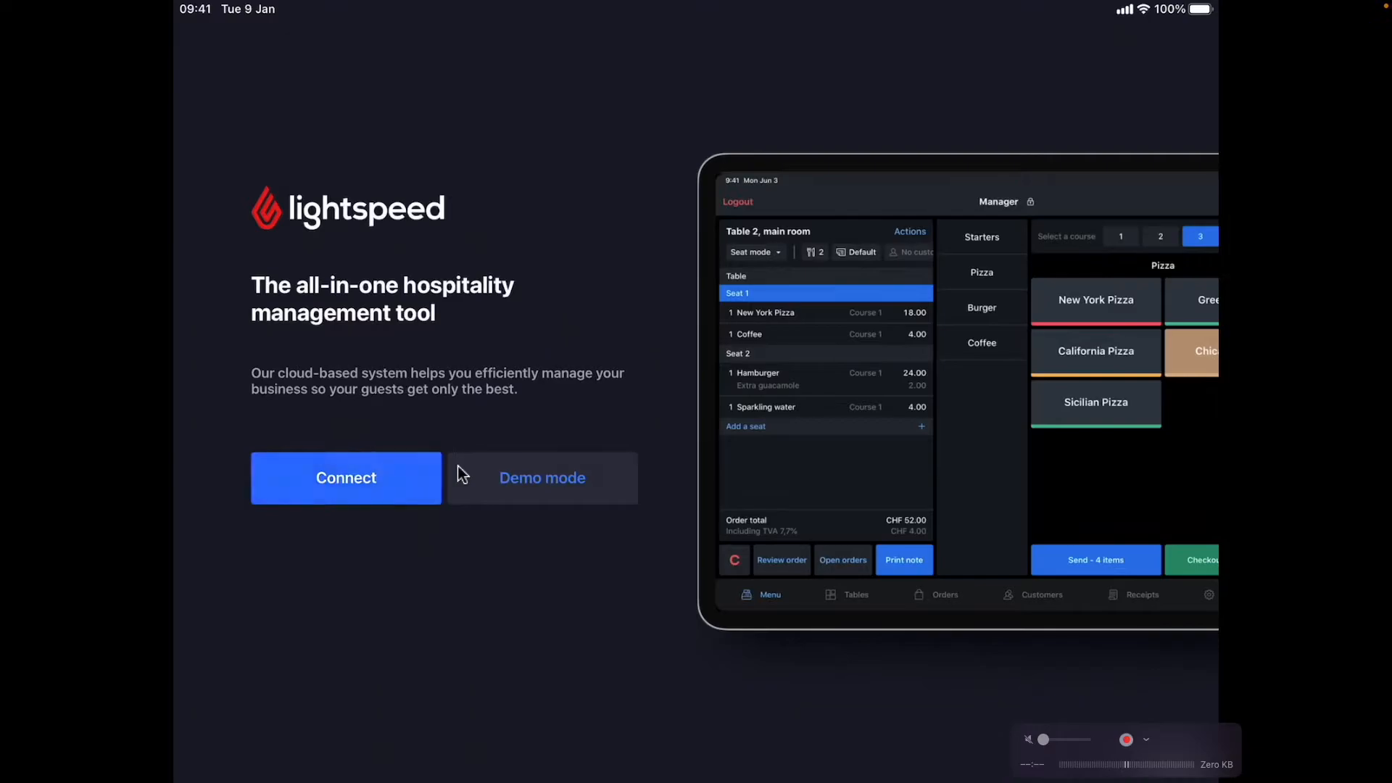
click(436, 473)
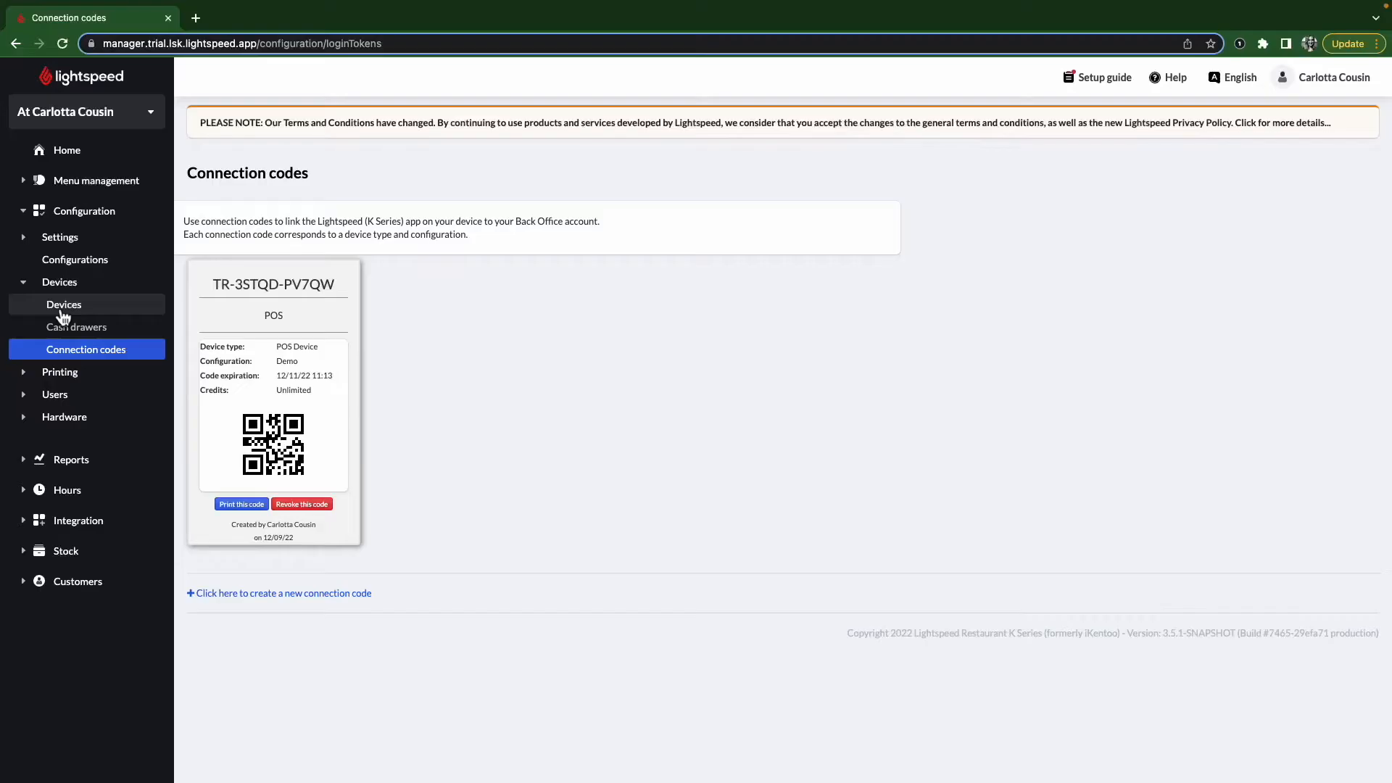
Step: Open the Devices list in the Back Office device configuration
click(58, 307)
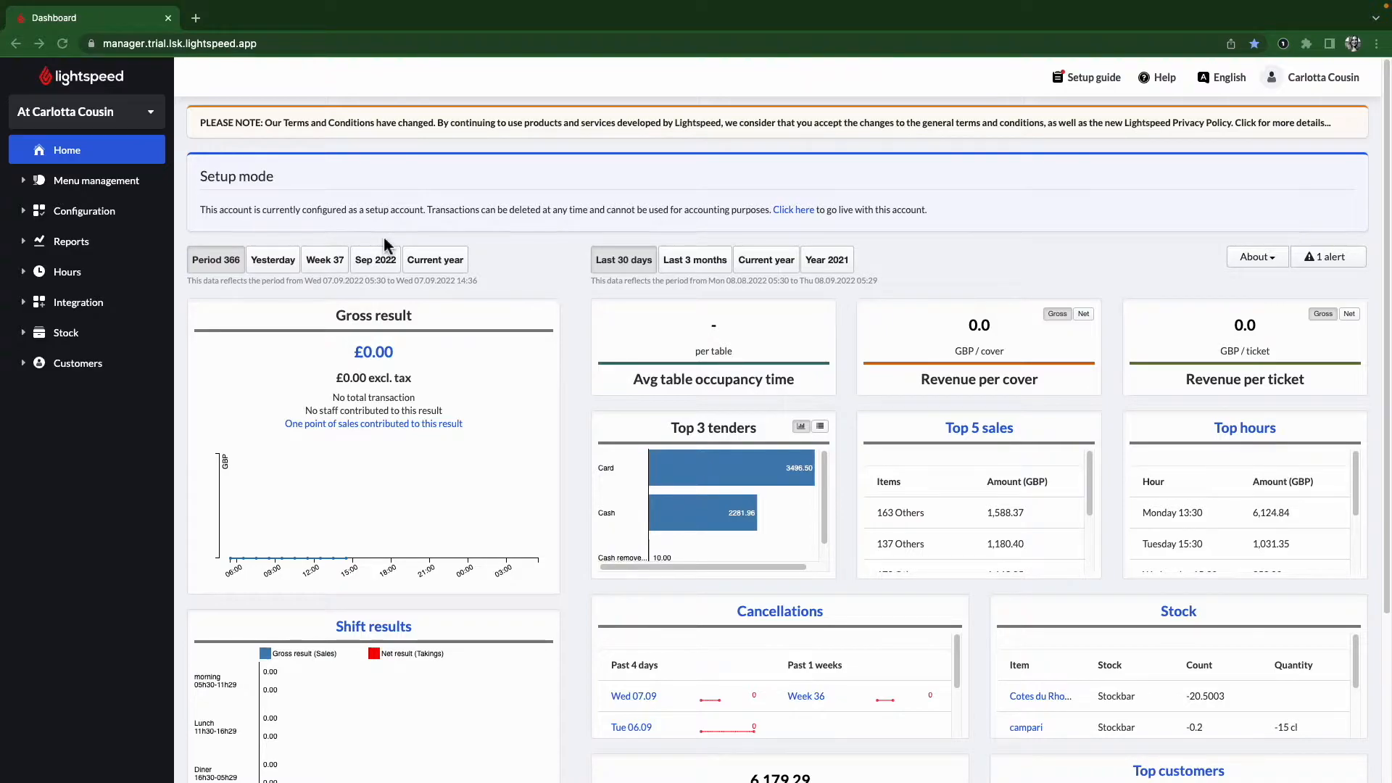
Step: Open the accounting groups in menu management and start a new accounting group named Cold food
click(75, 190)
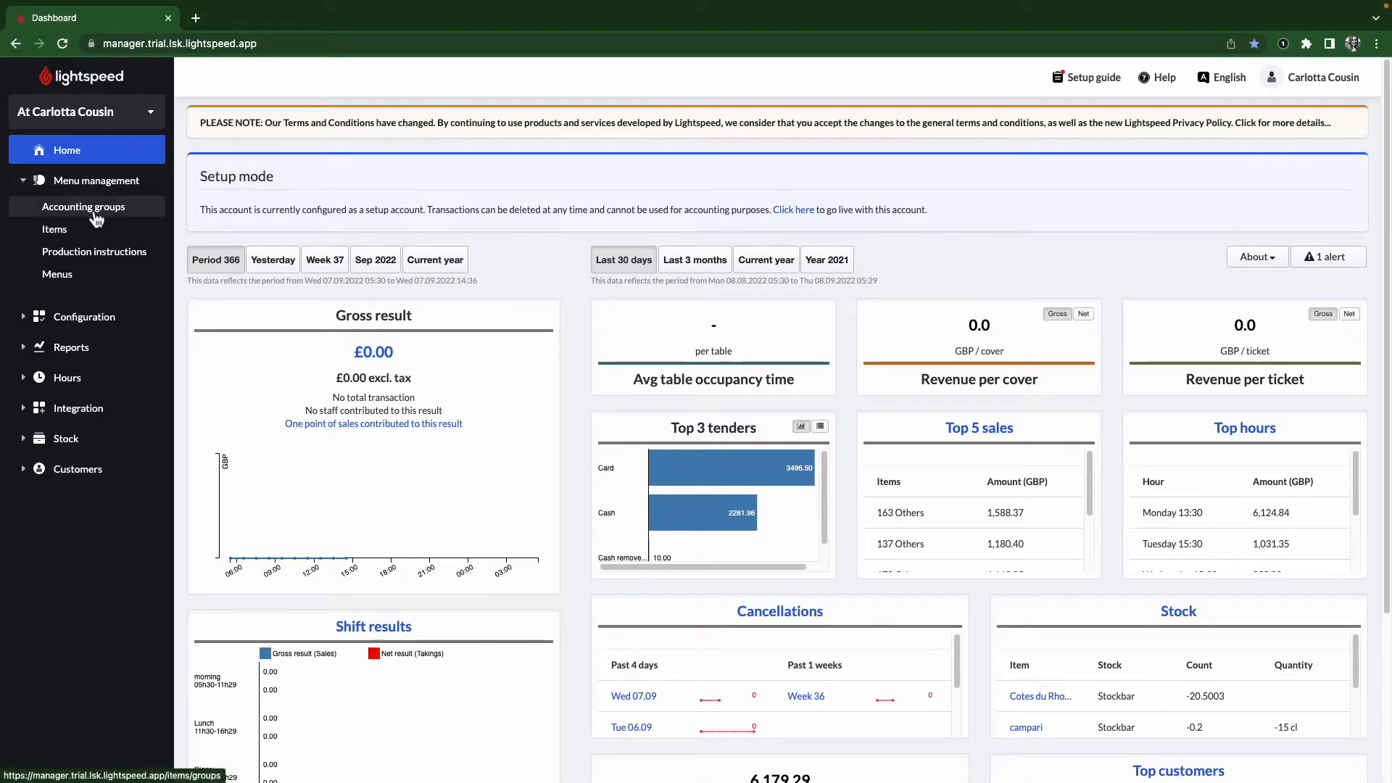
click(95, 216)
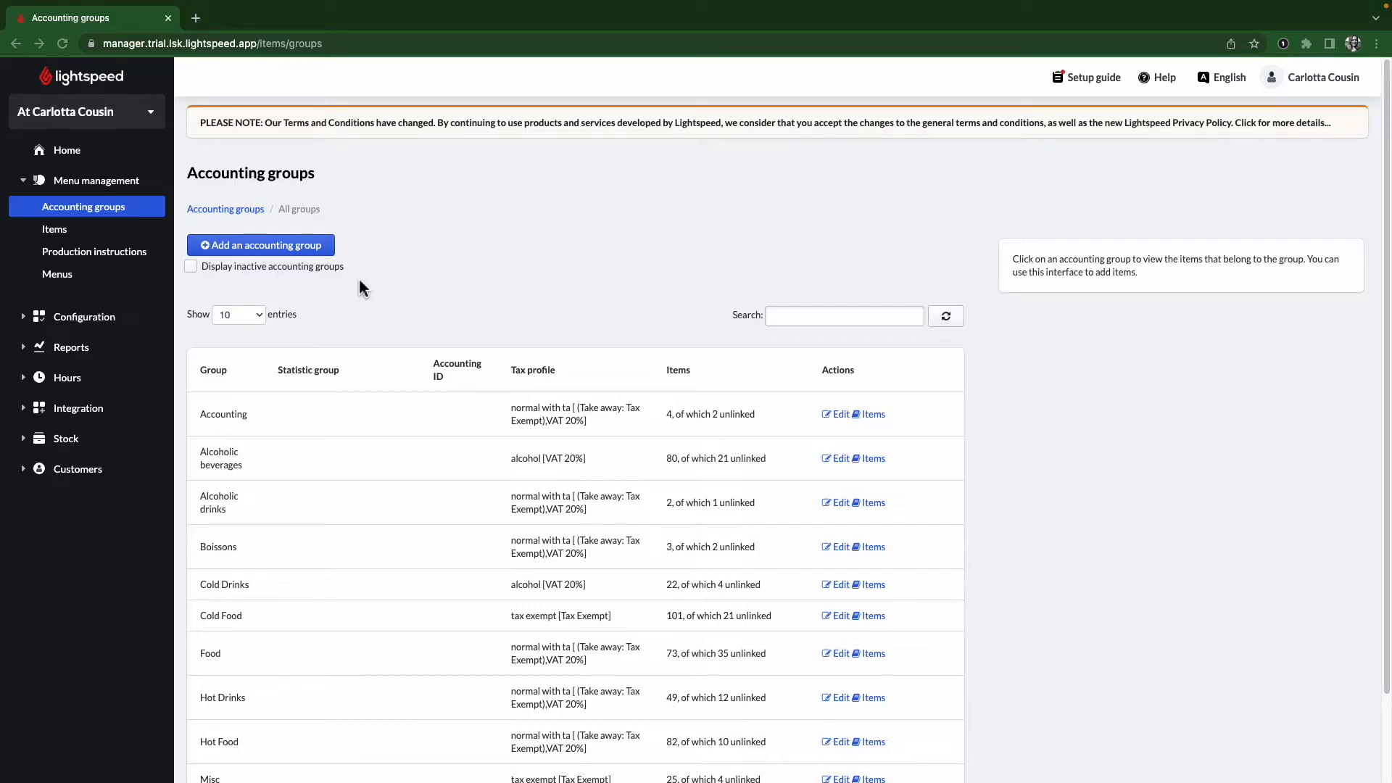
click(268, 248)
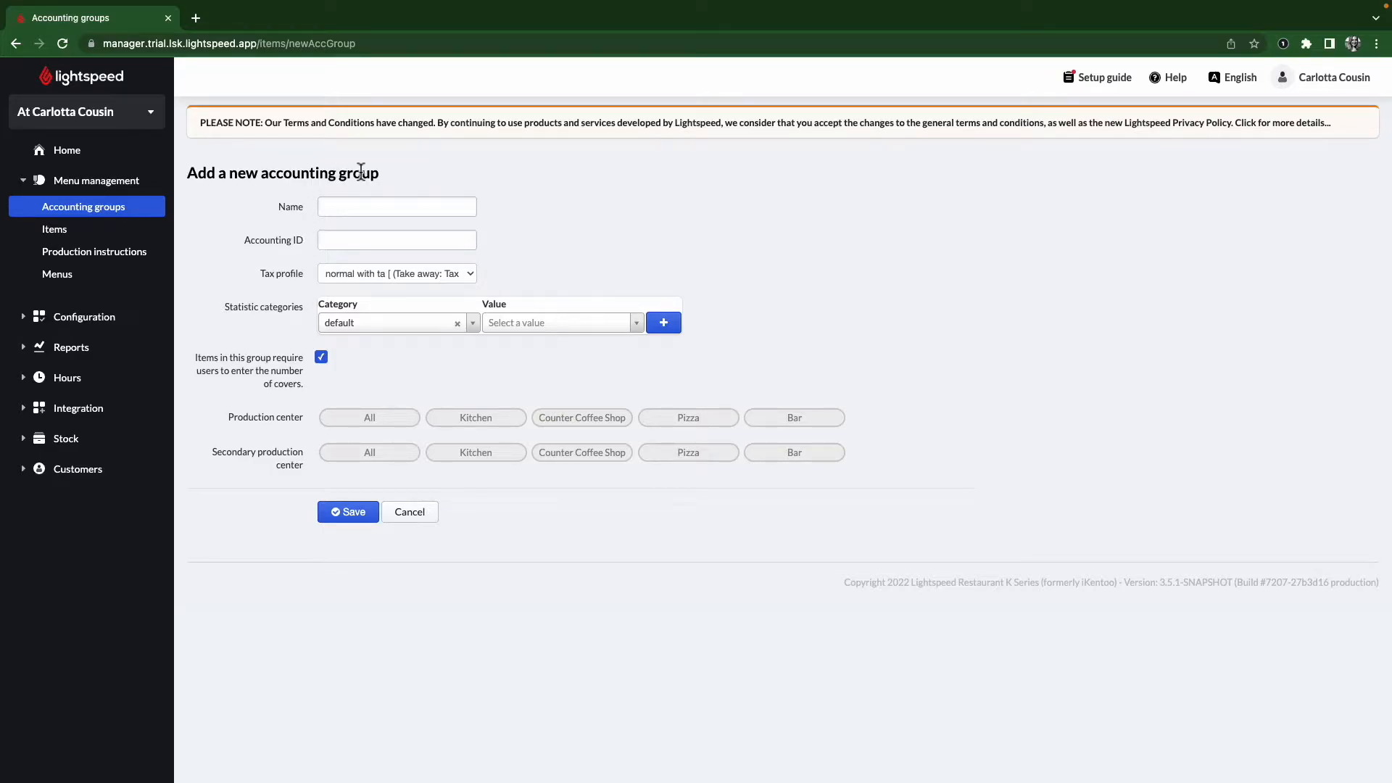
click(394, 207)
text(Cold food)
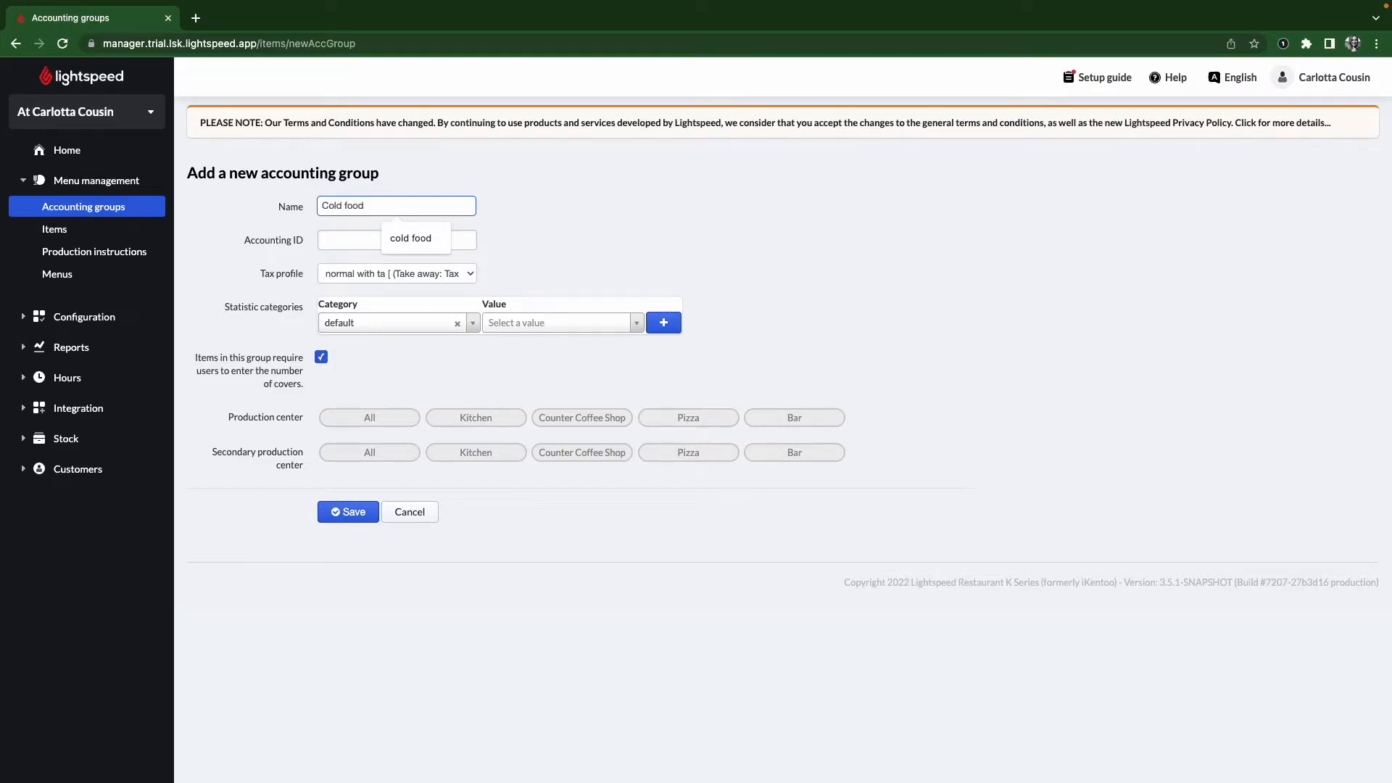
click(535, 239)
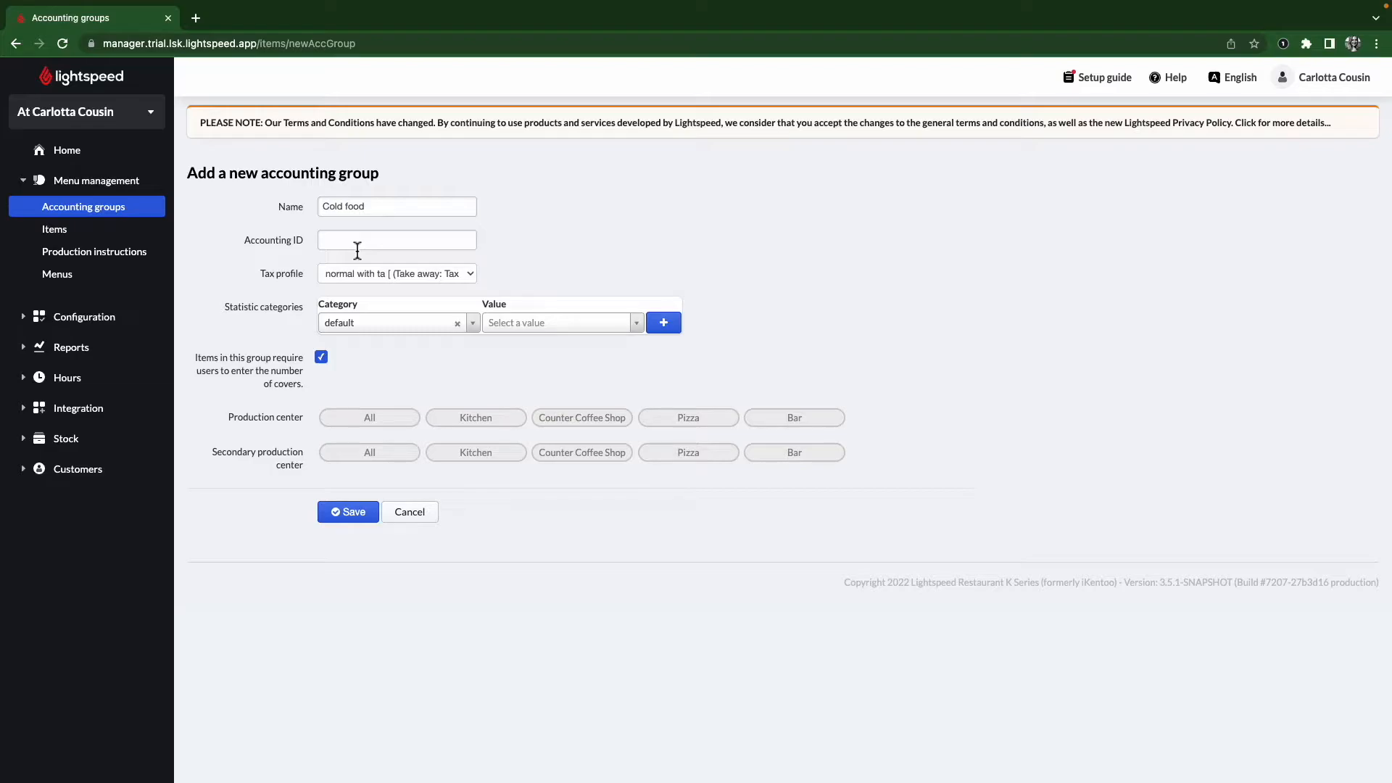
Step: Keep the "normal with ta" tax profile, assign Kitchen as the production center and save the accounting group
drag(258, 273, 304, 274)
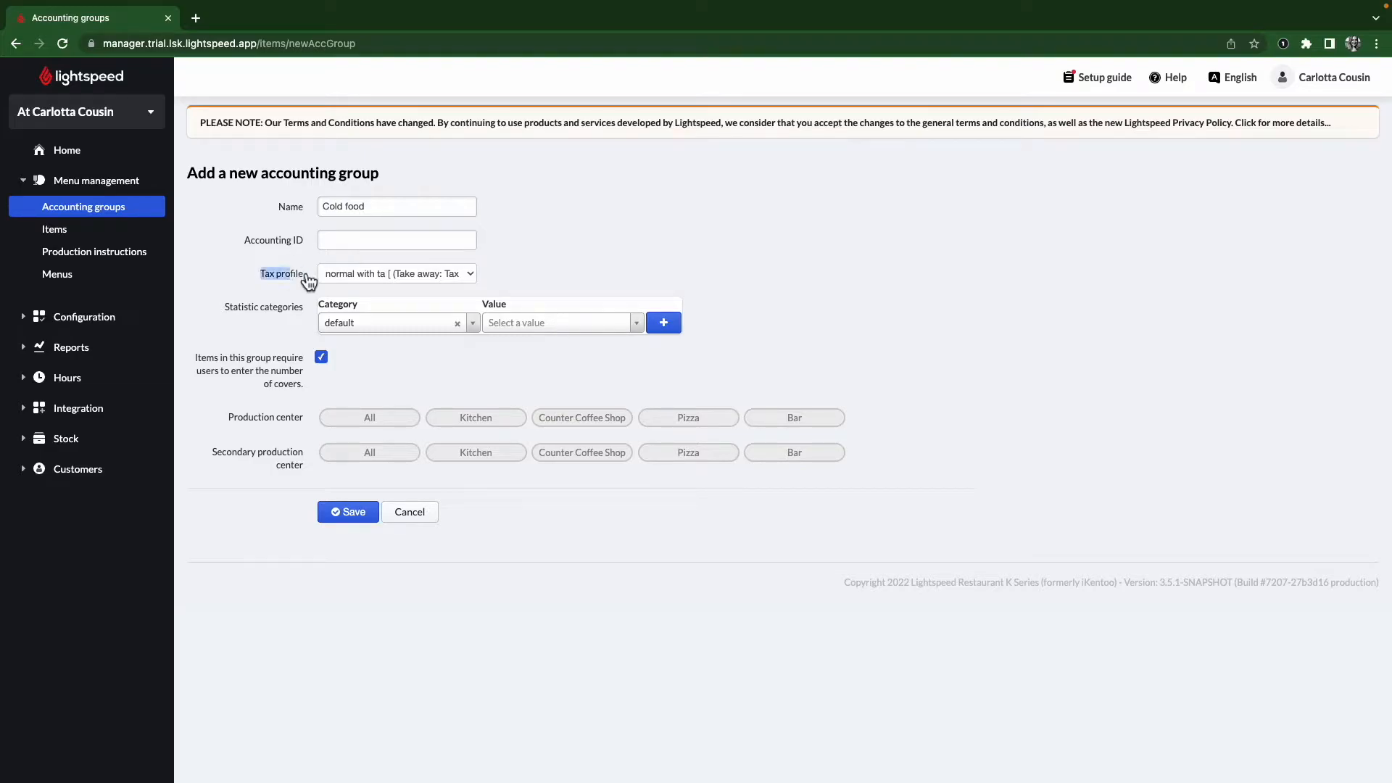
click(360, 274)
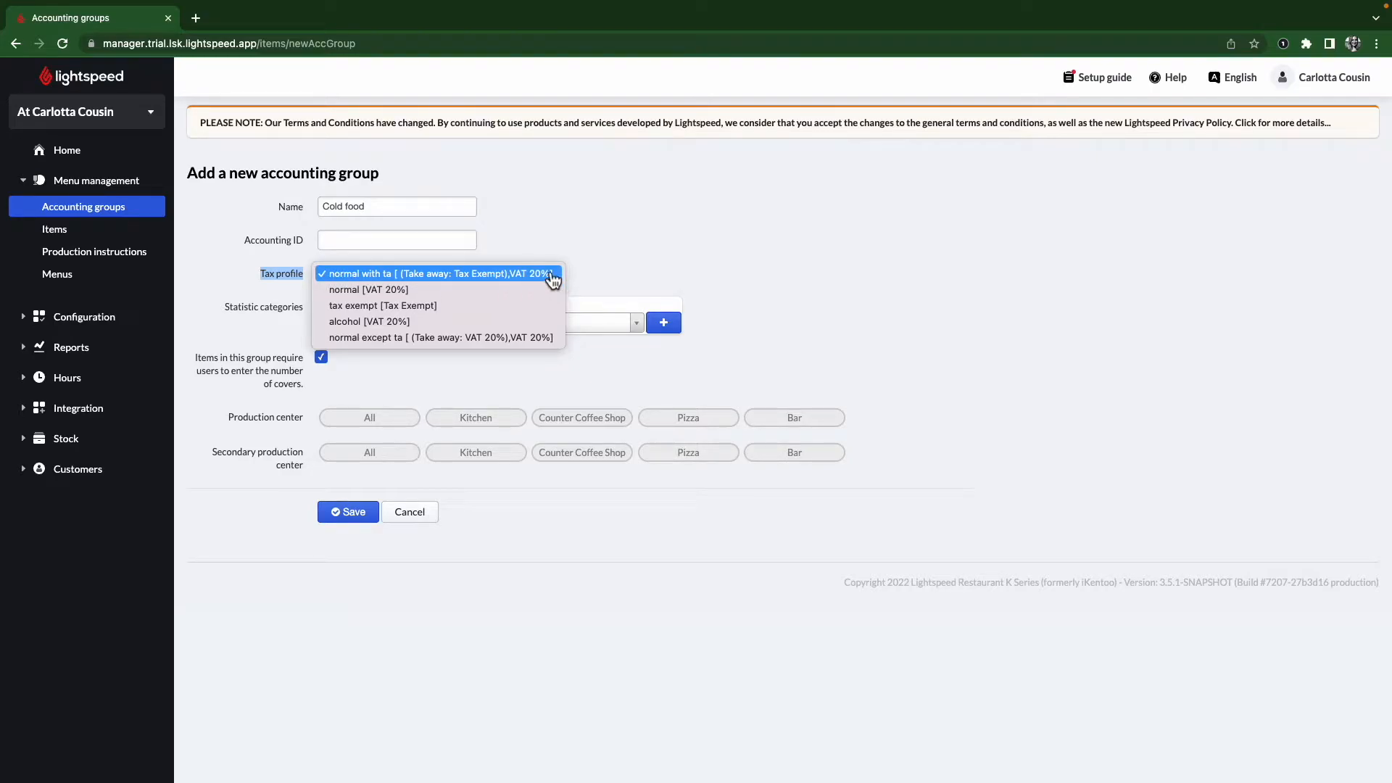
click(429, 278)
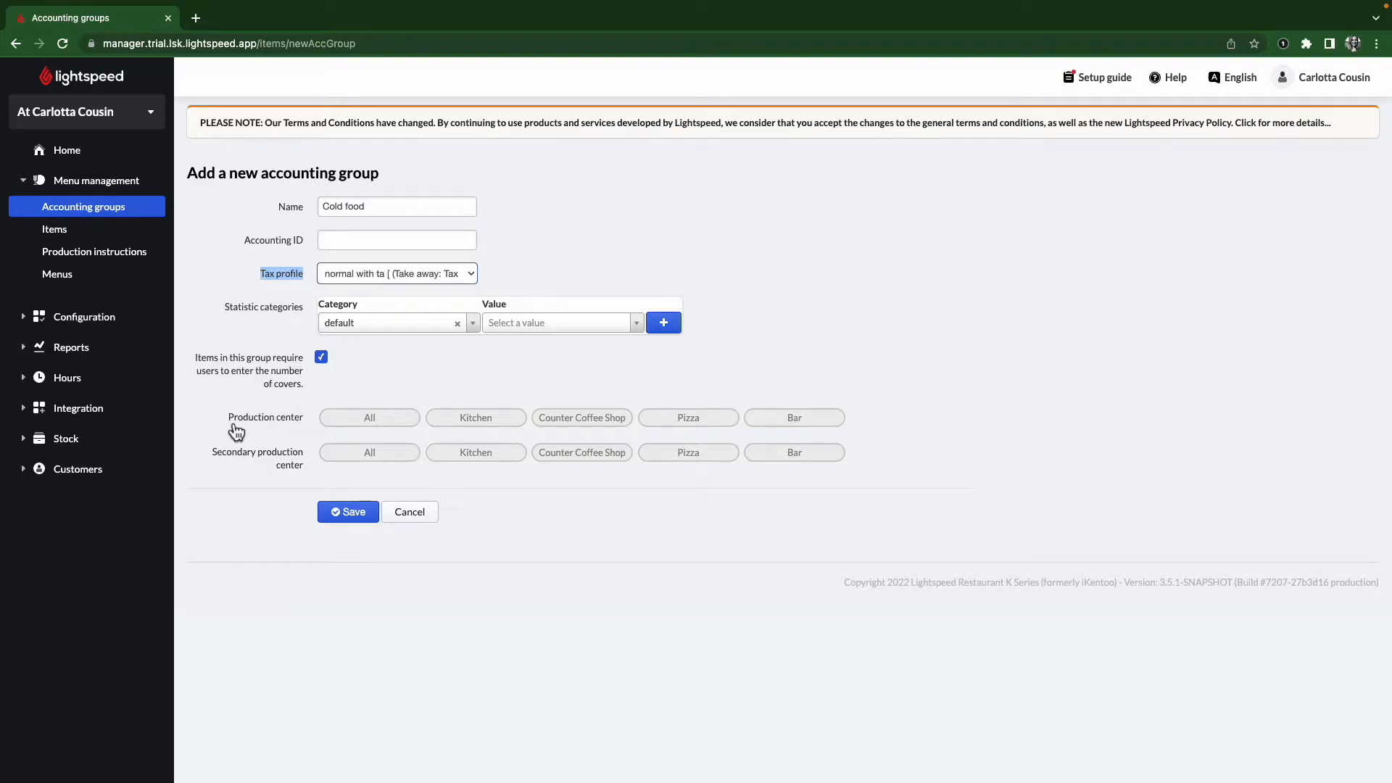
drag(230, 424, 299, 434)
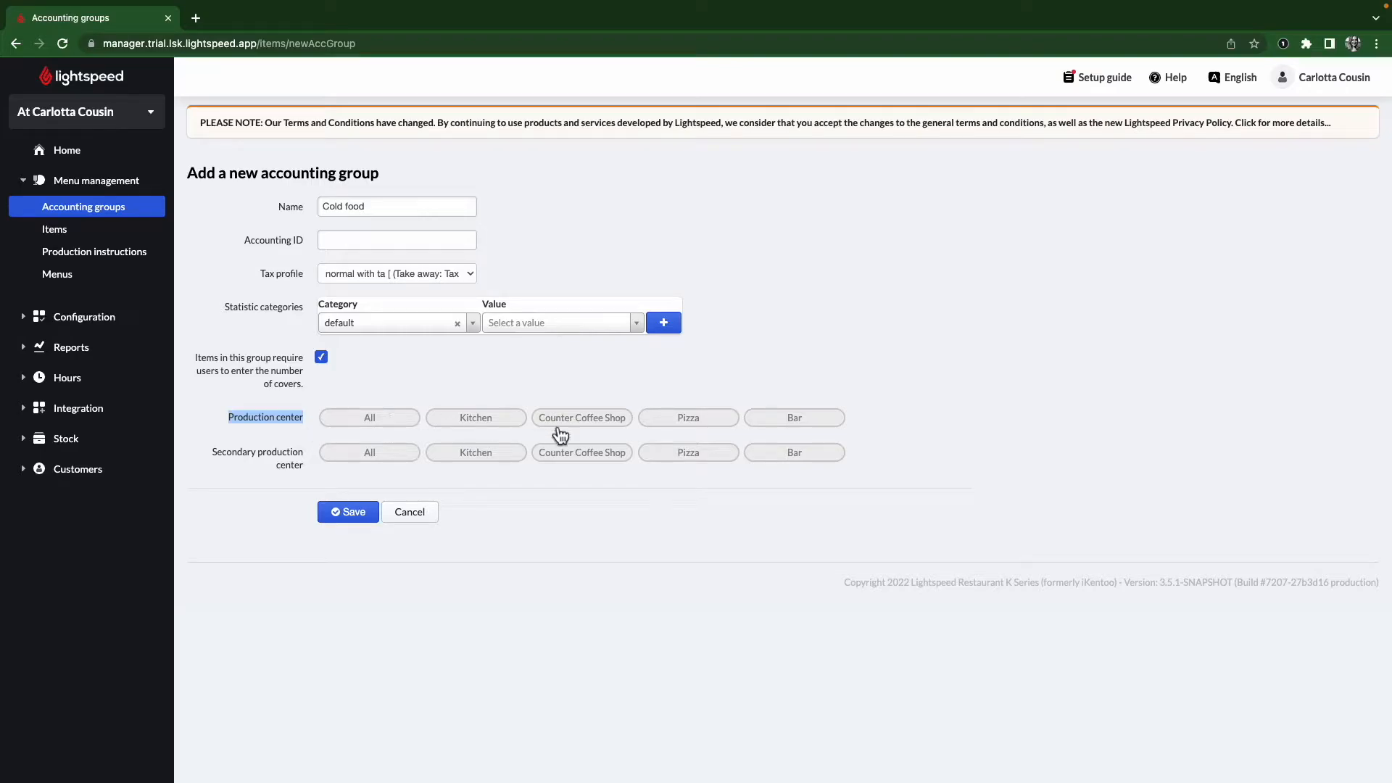
click(484, 433)
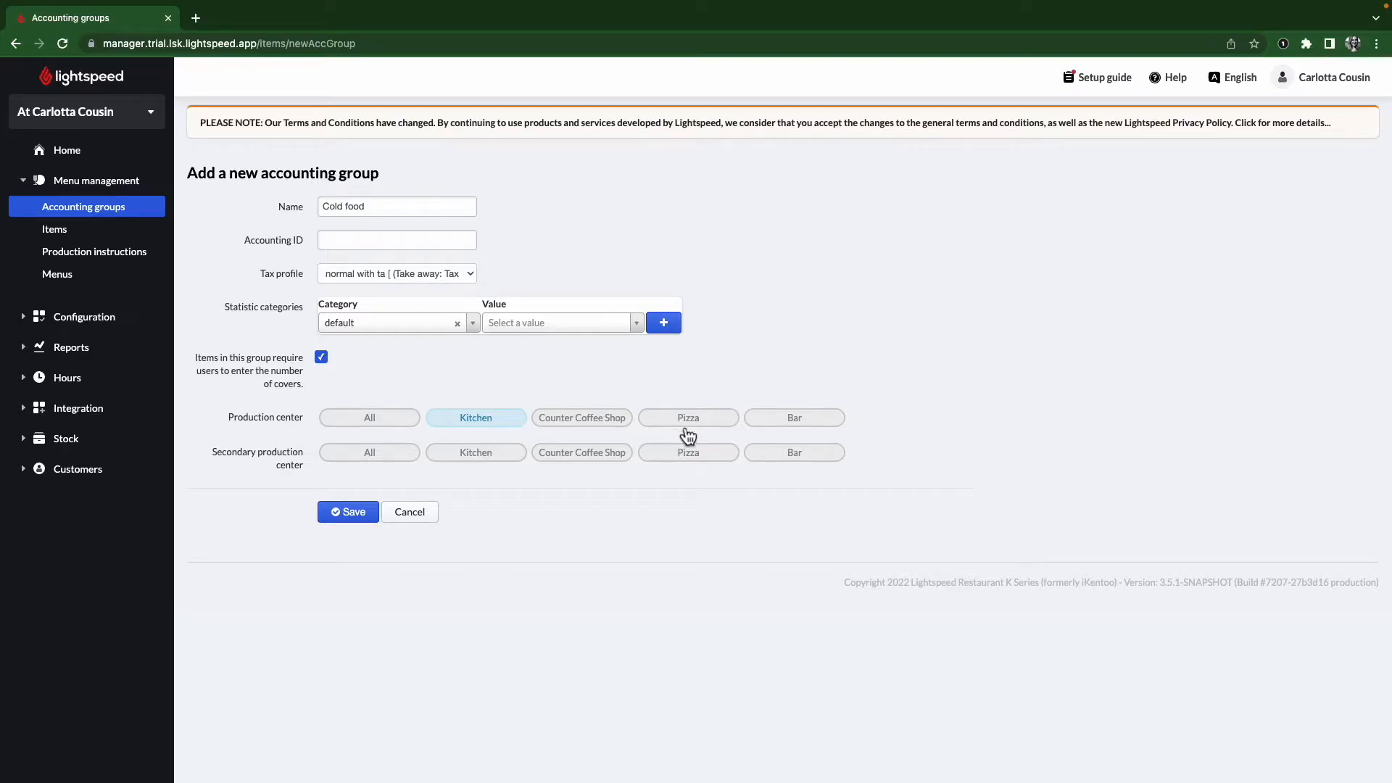
click(349, 521)
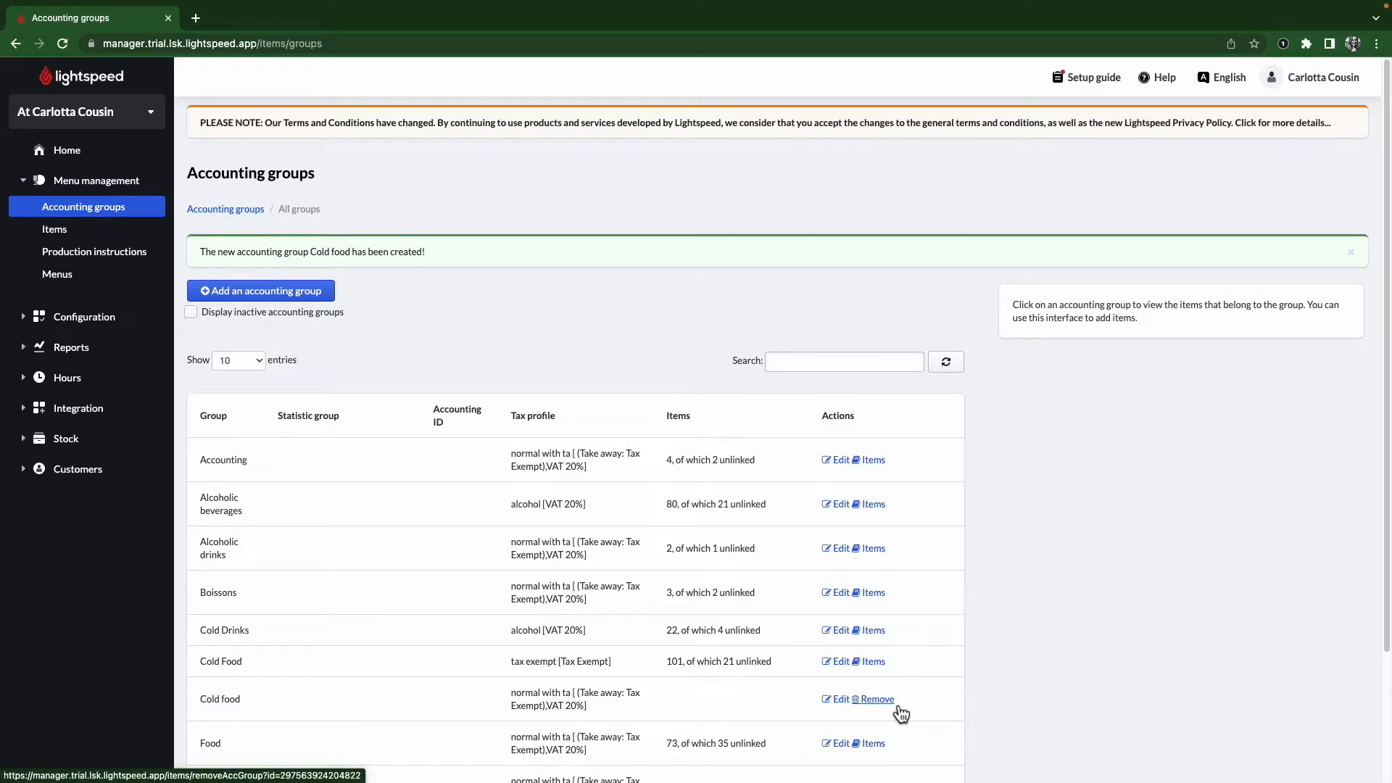
Step: Open the new Cold food accounting group for editing, examine its tax profile options and leave without saving
click(841, 702)
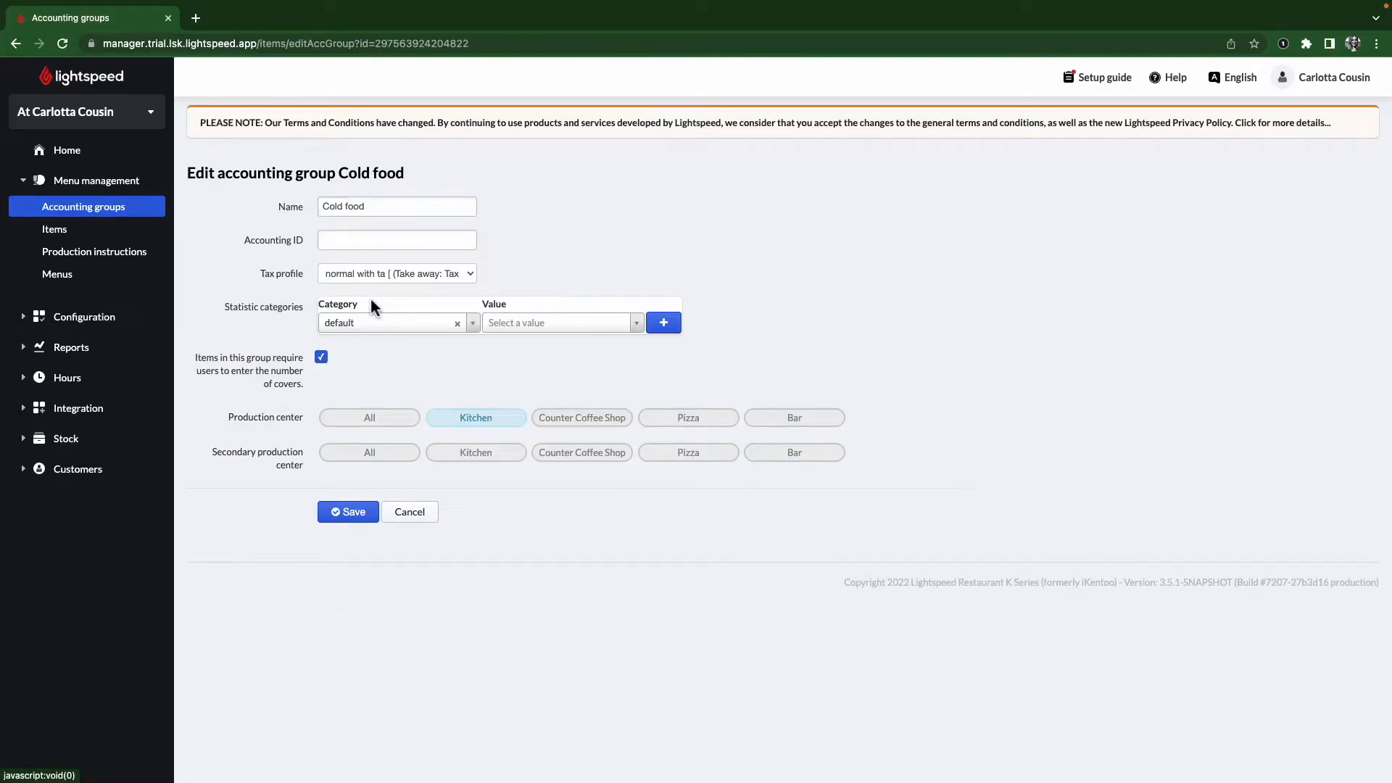
click(373, 277)
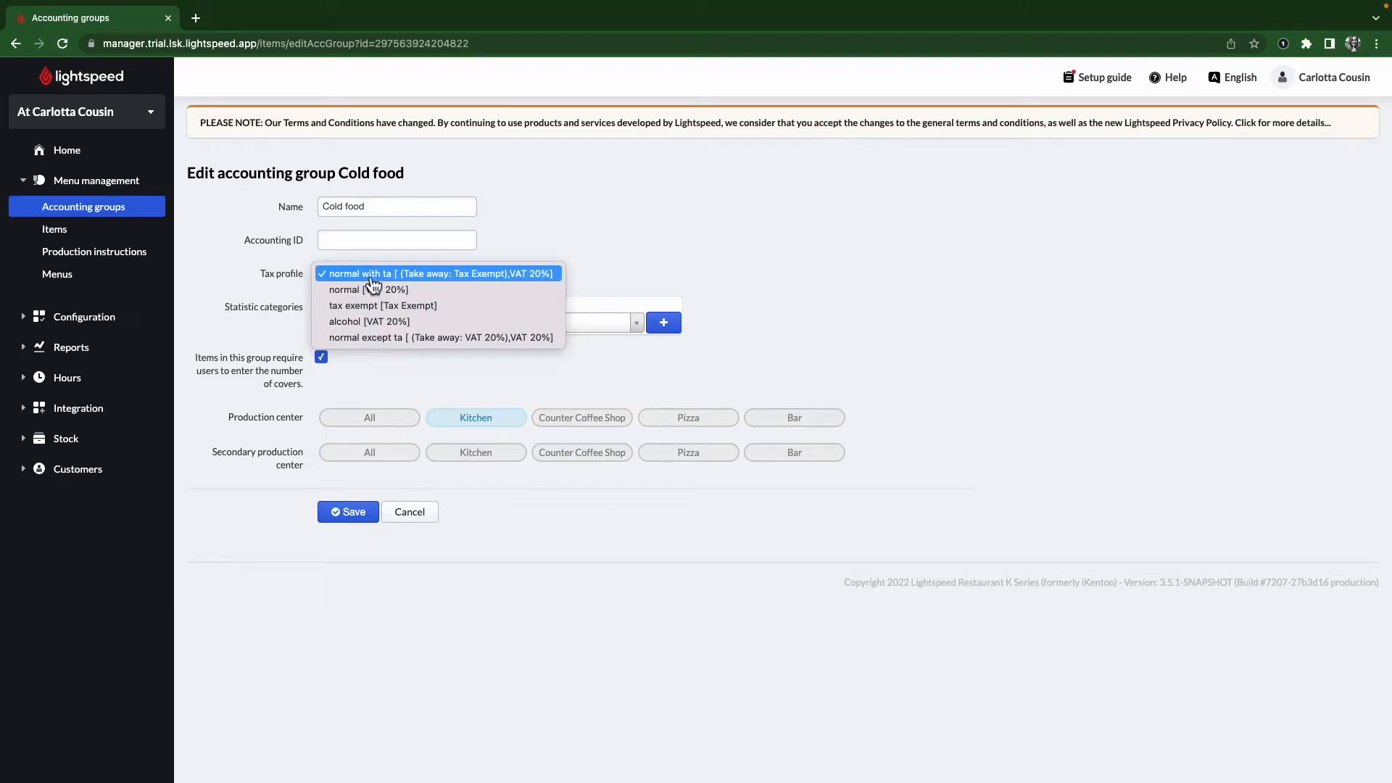
click(423, 521)
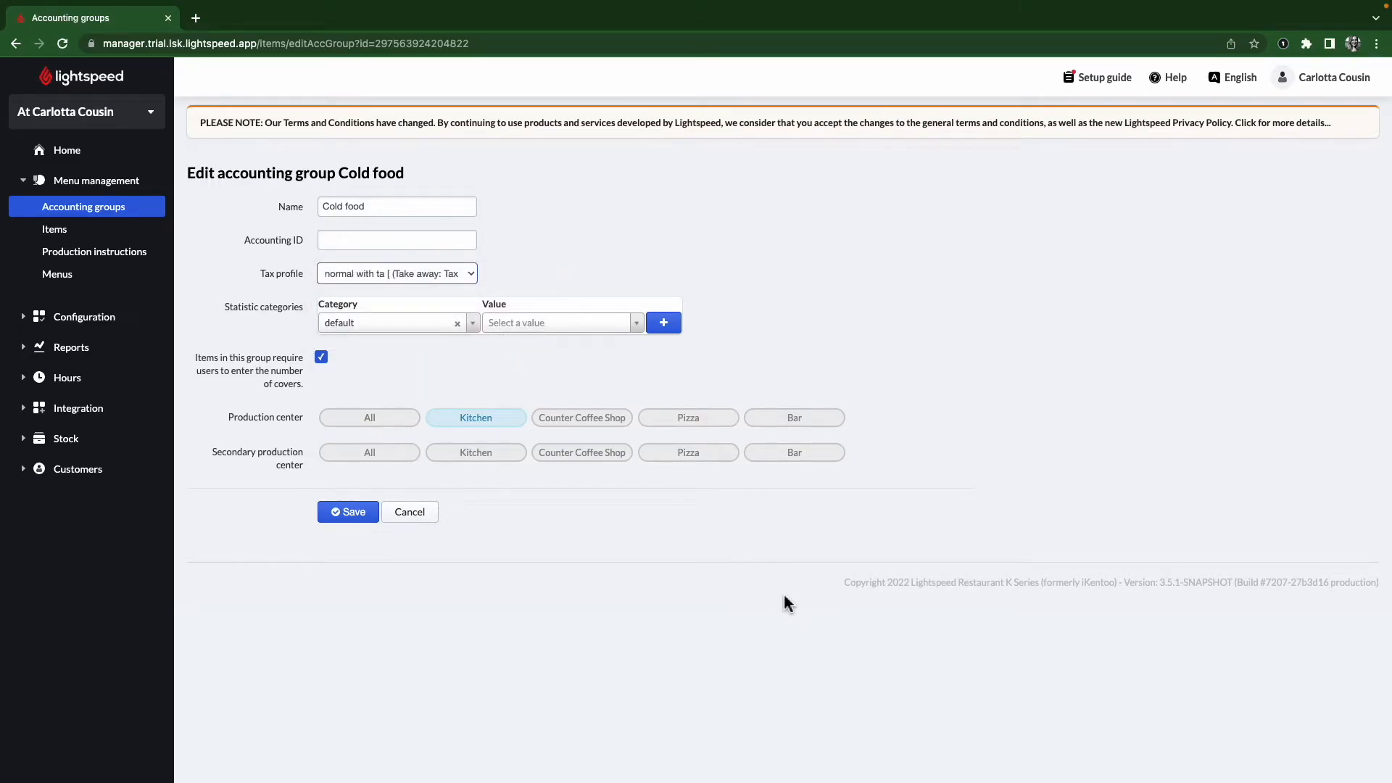
click(407, 512)
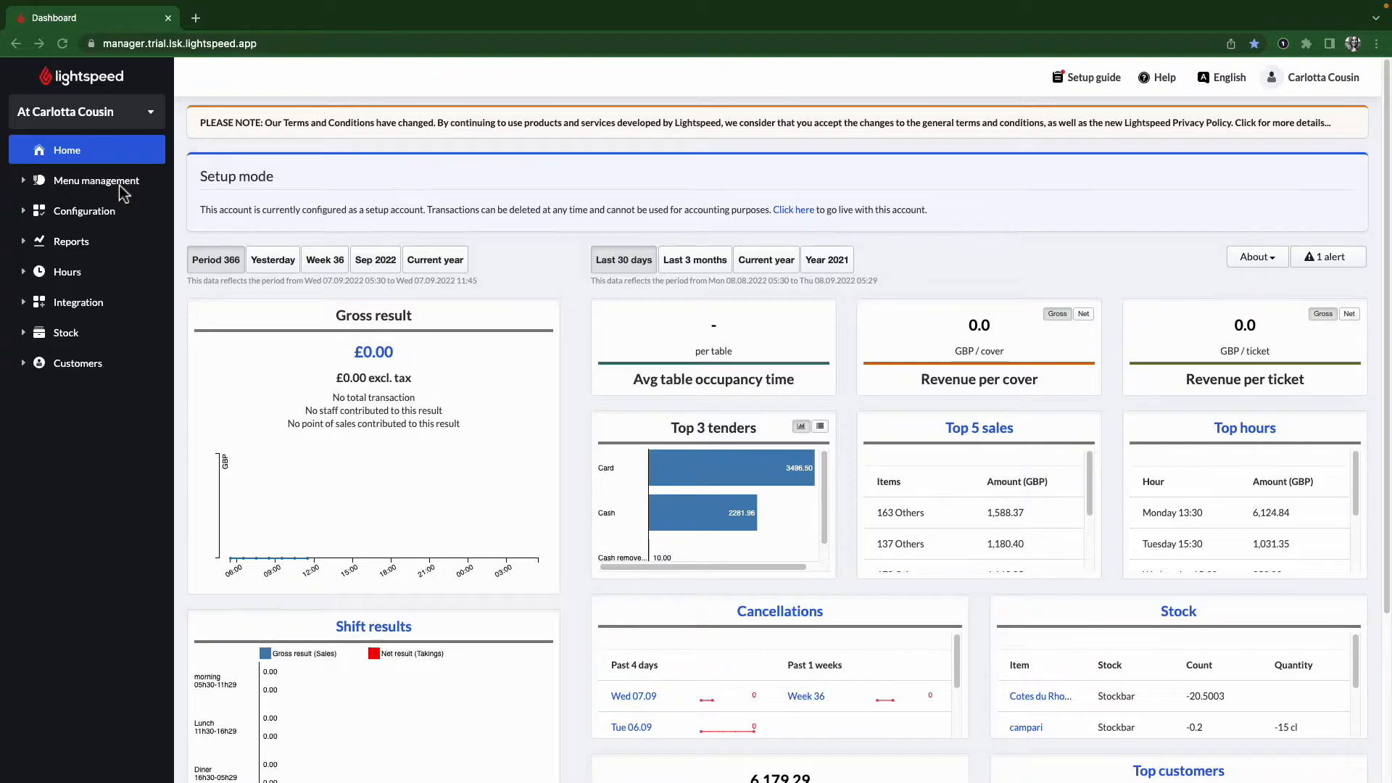
Step: Switch to the Lightspeed Restaurant POS app and browse the Beers, A la Carte and Wines screens in the register
key(ctrl+Left)
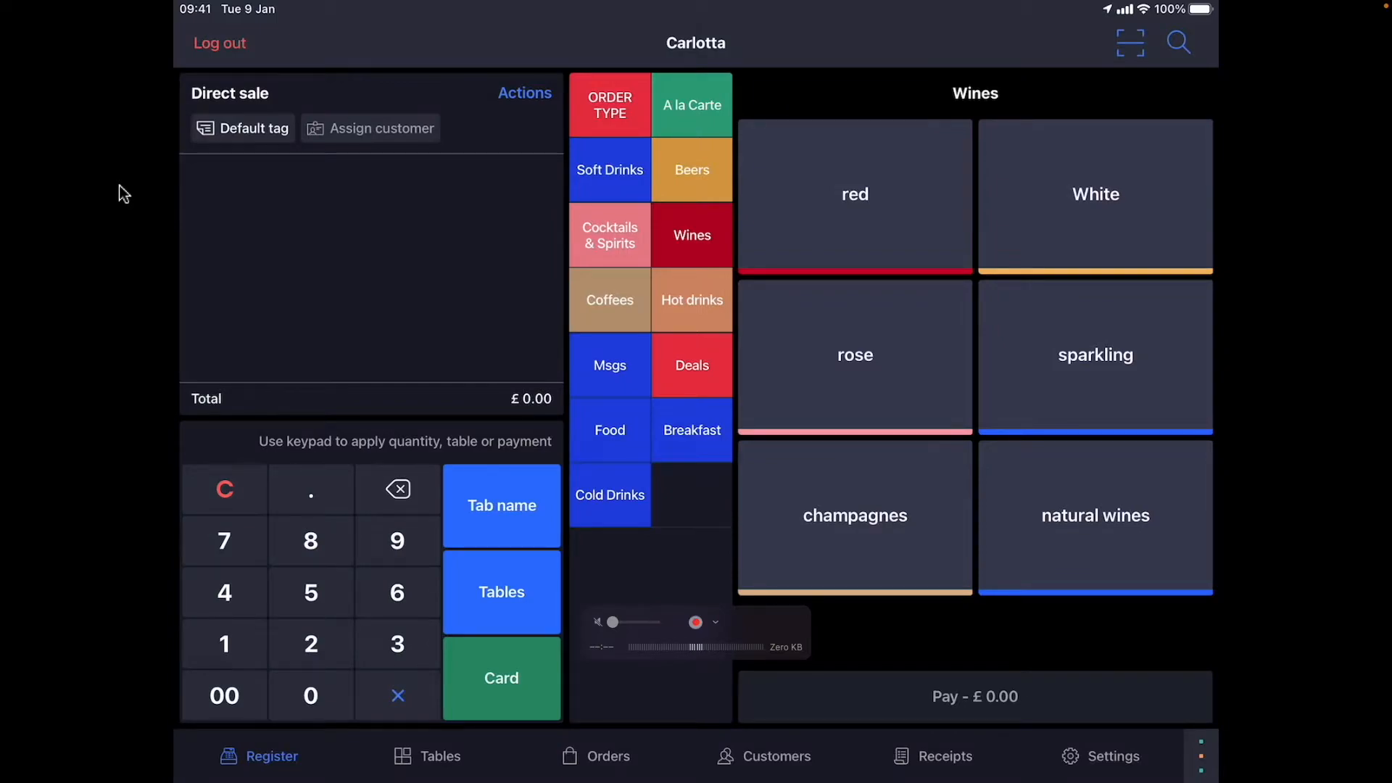
drag(760, 633, 749, 758)
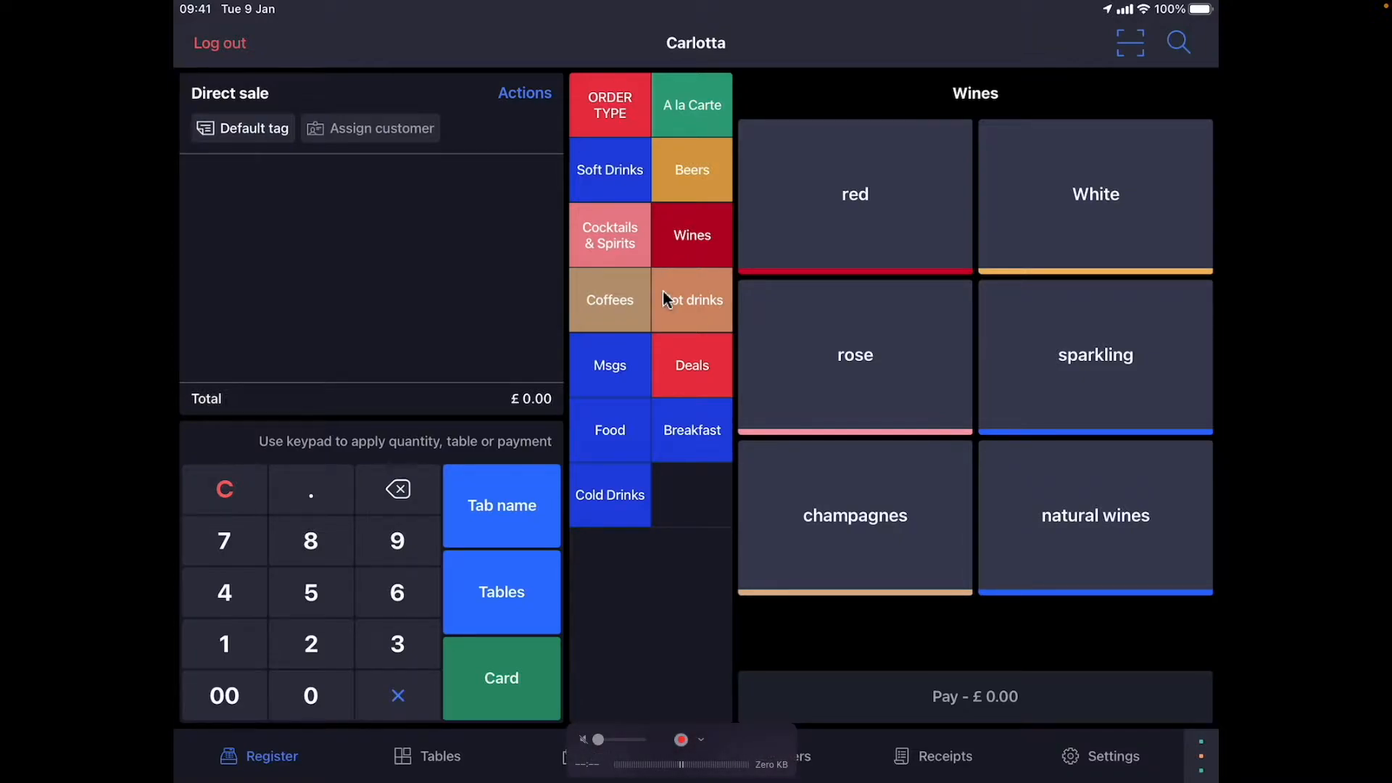
click(693, 189)
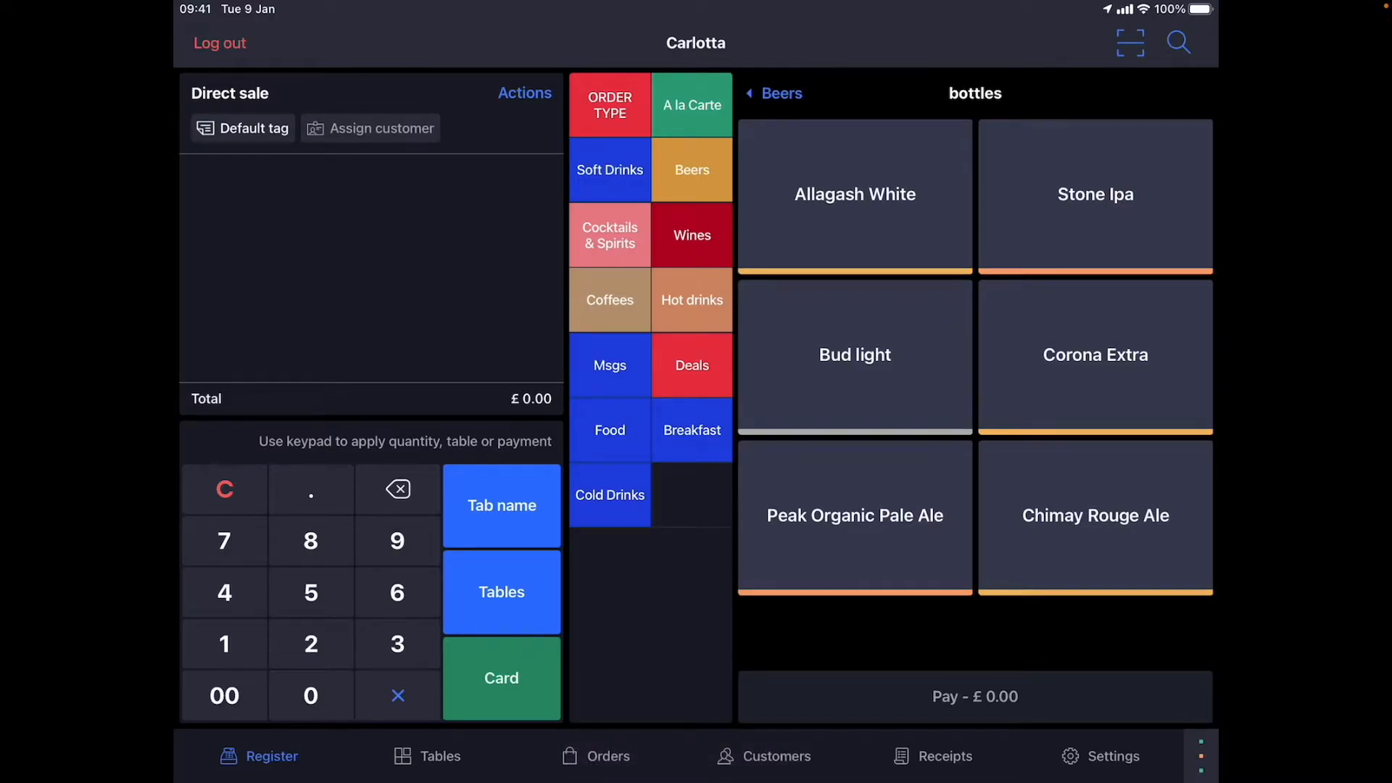
click(692, 105)
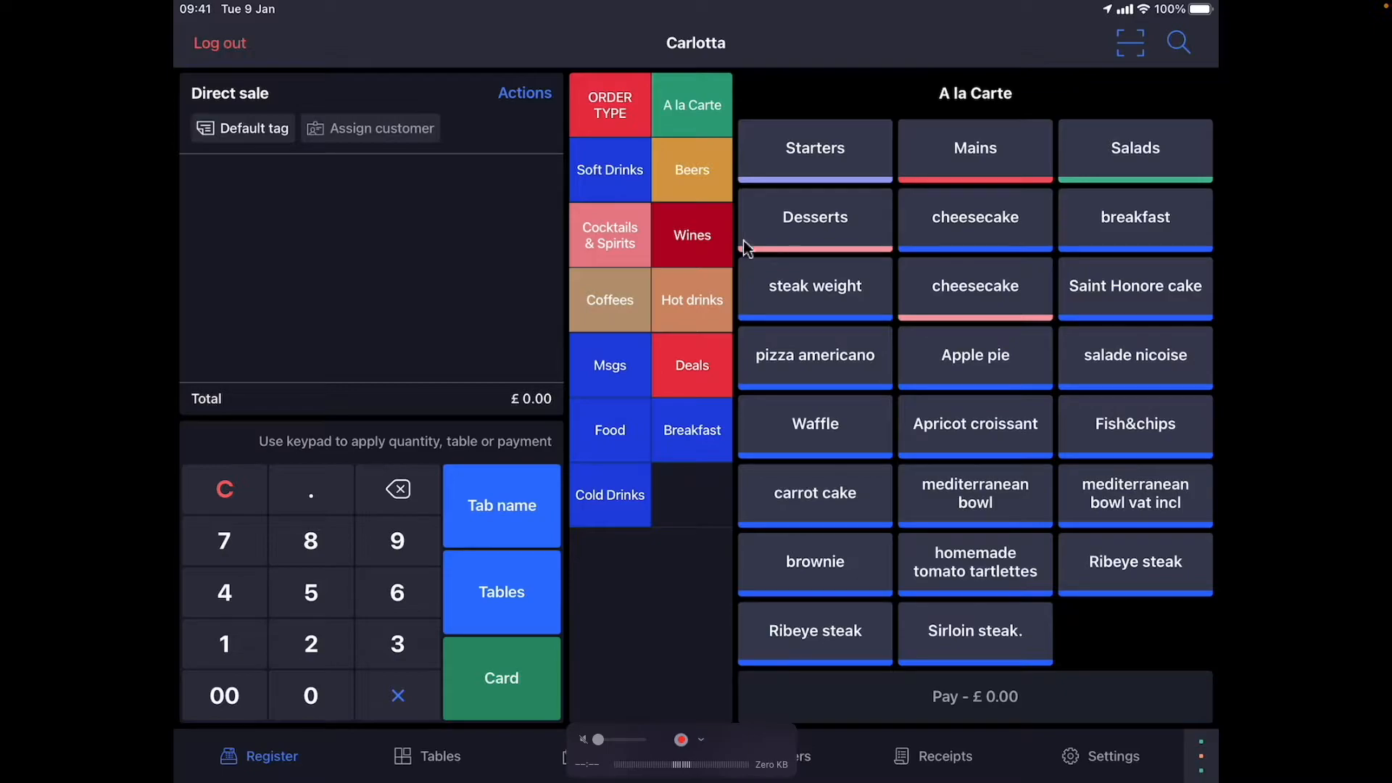
click(682, 247)
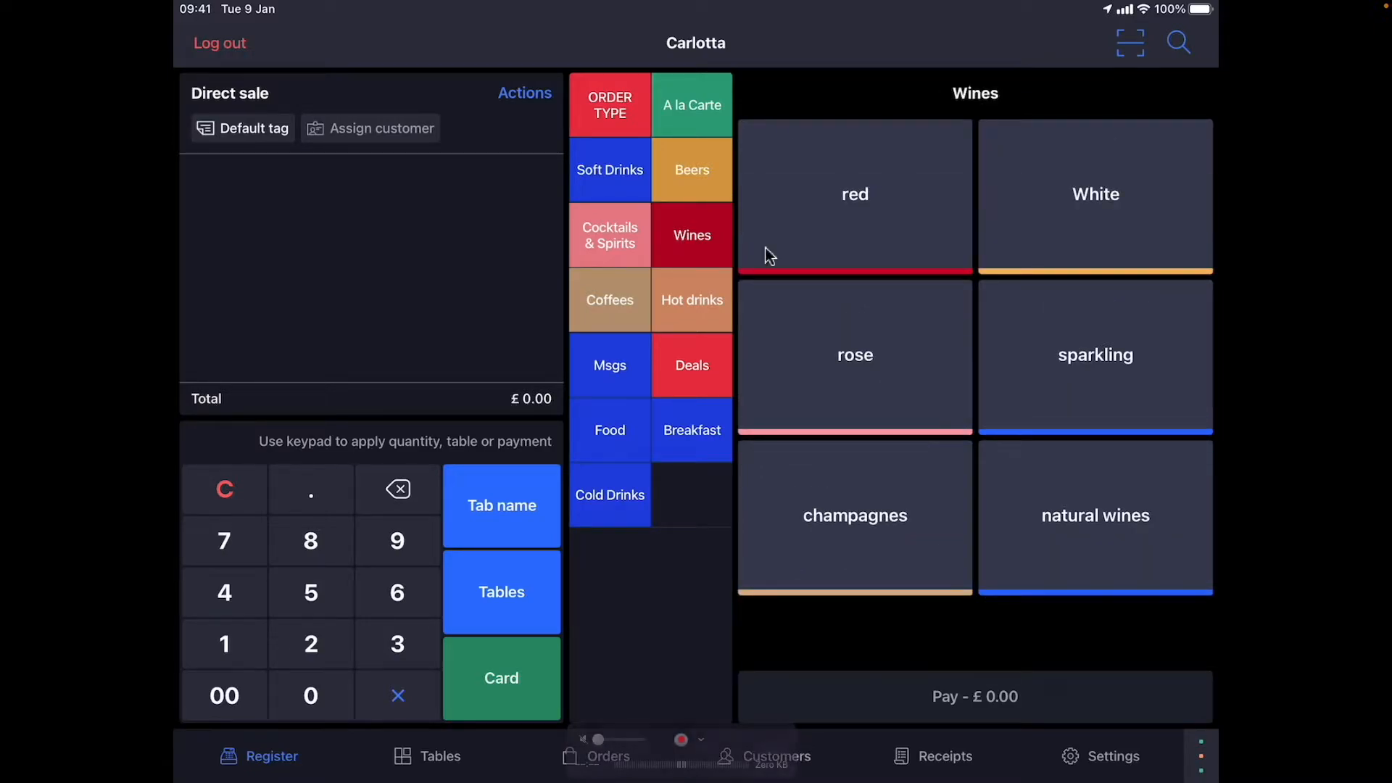
Step: Browse the red wine sub-screens in the register down to the bottles and select Malbec btl
click(851, 211)
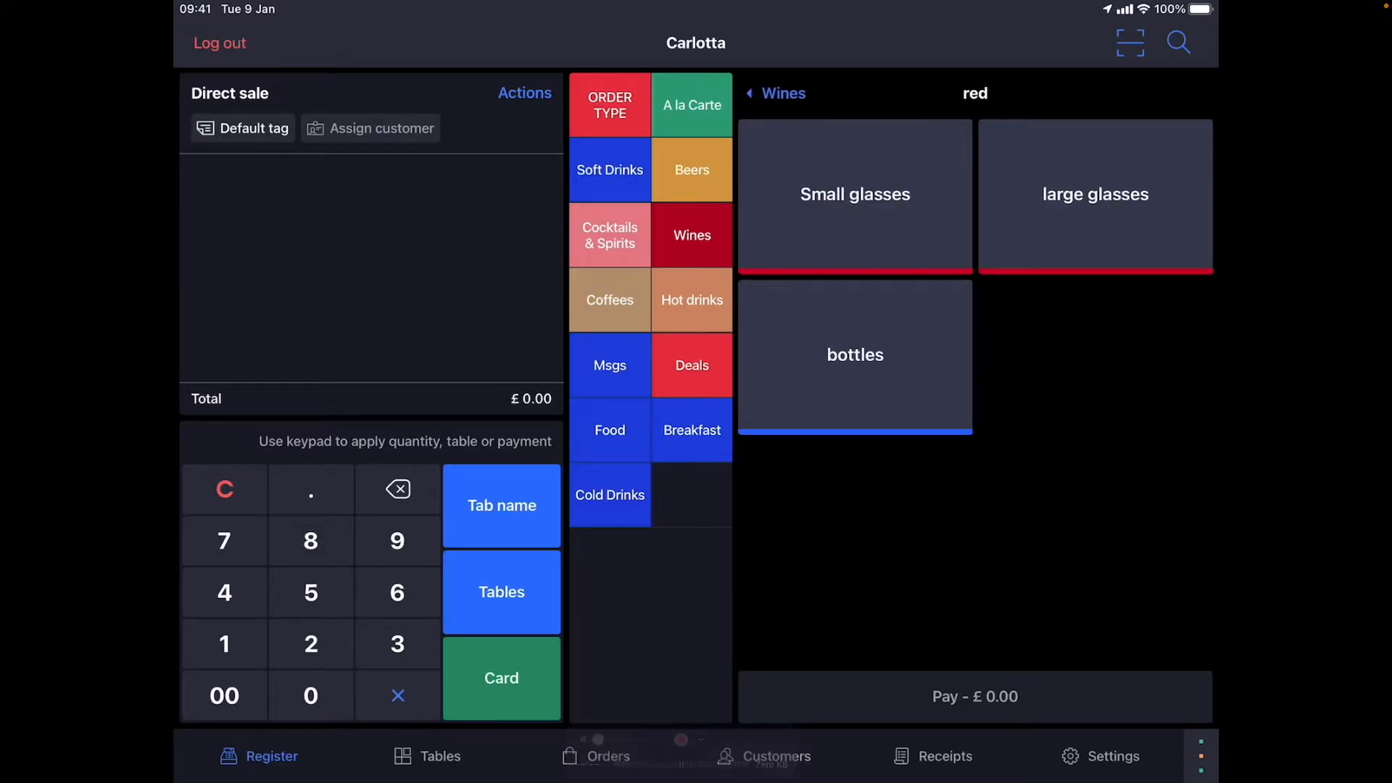
click(776, 93)
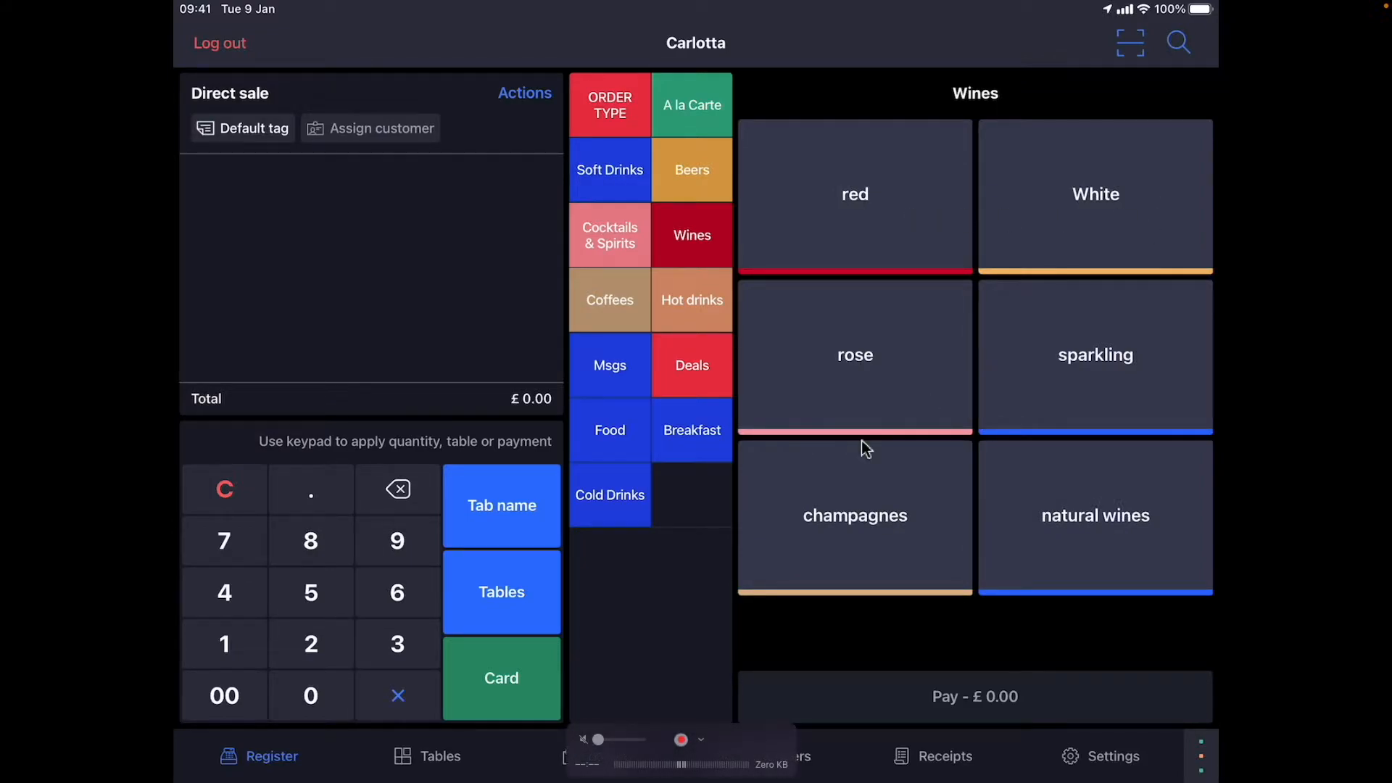
click(849, 236)
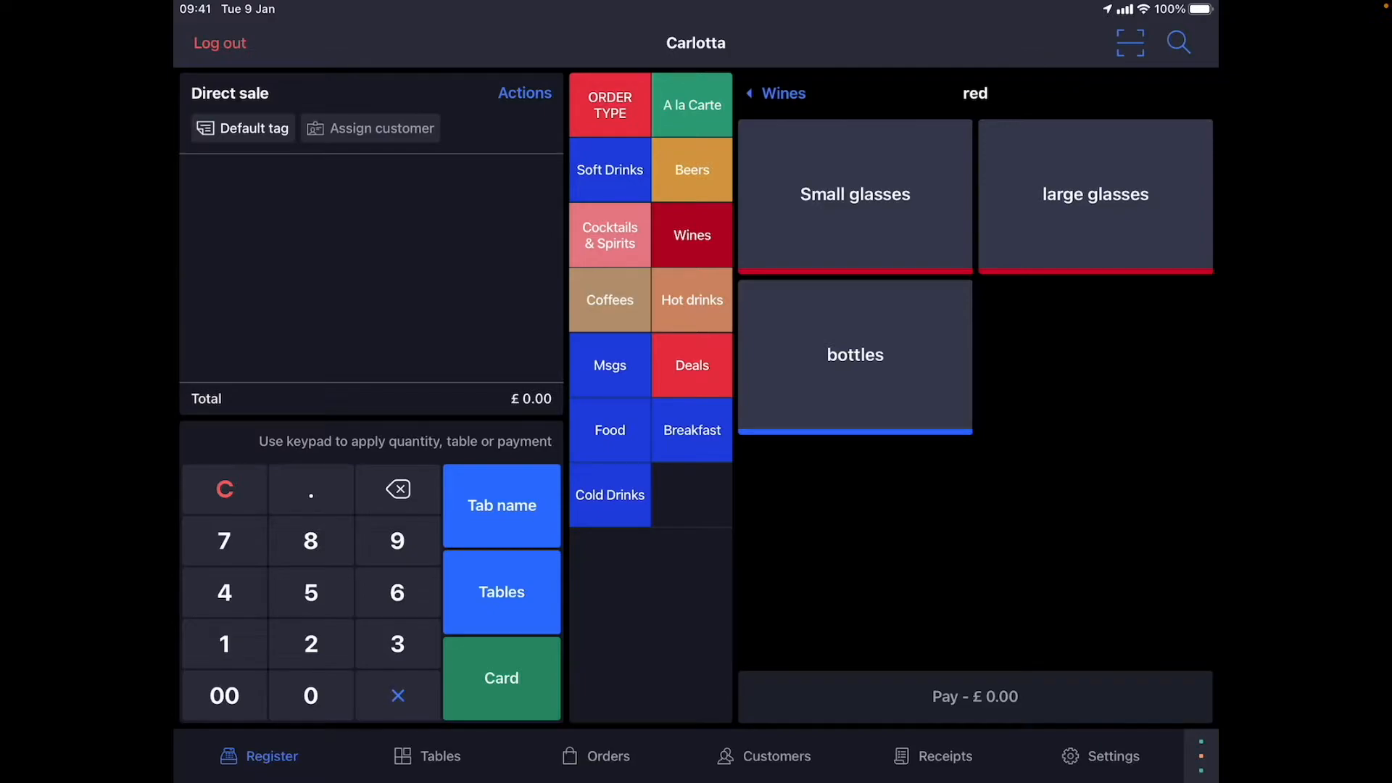
click(855, 355)
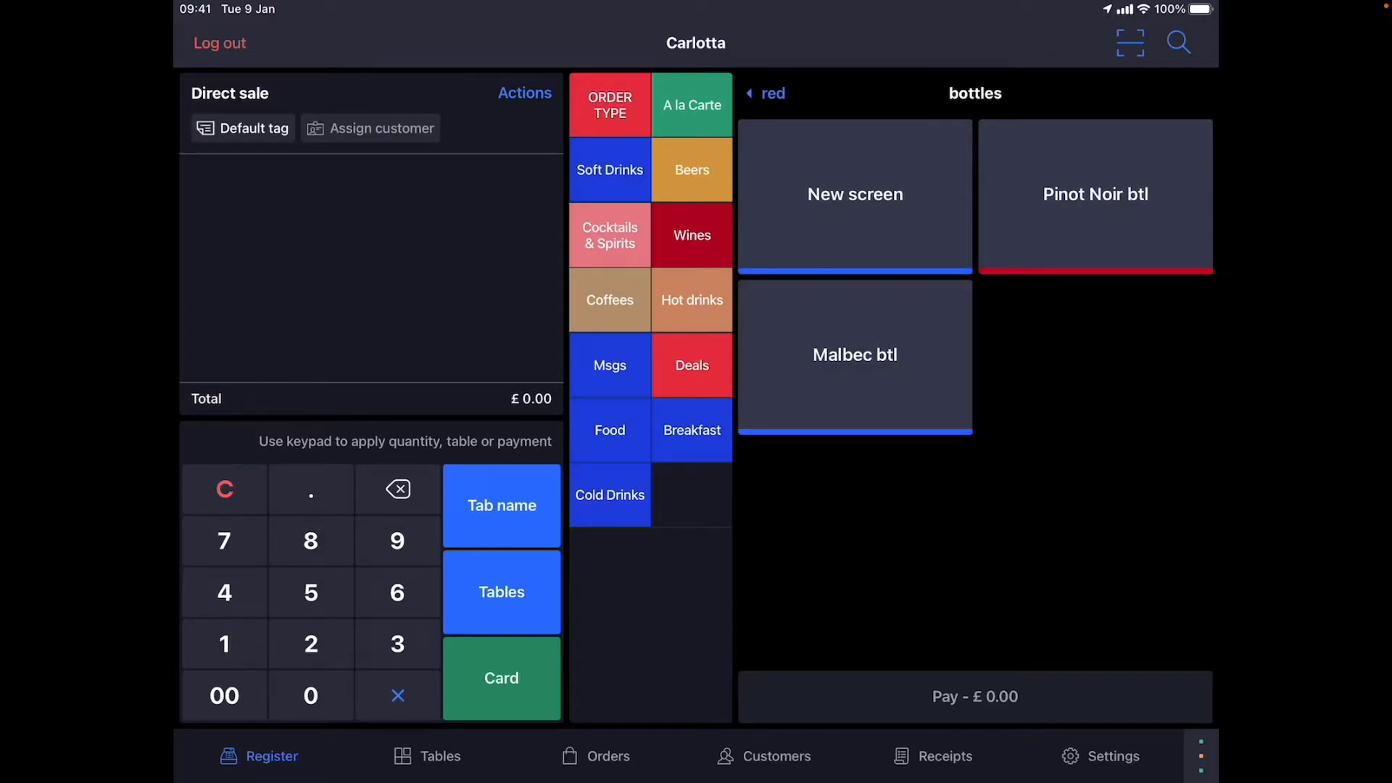
click(854, 354)
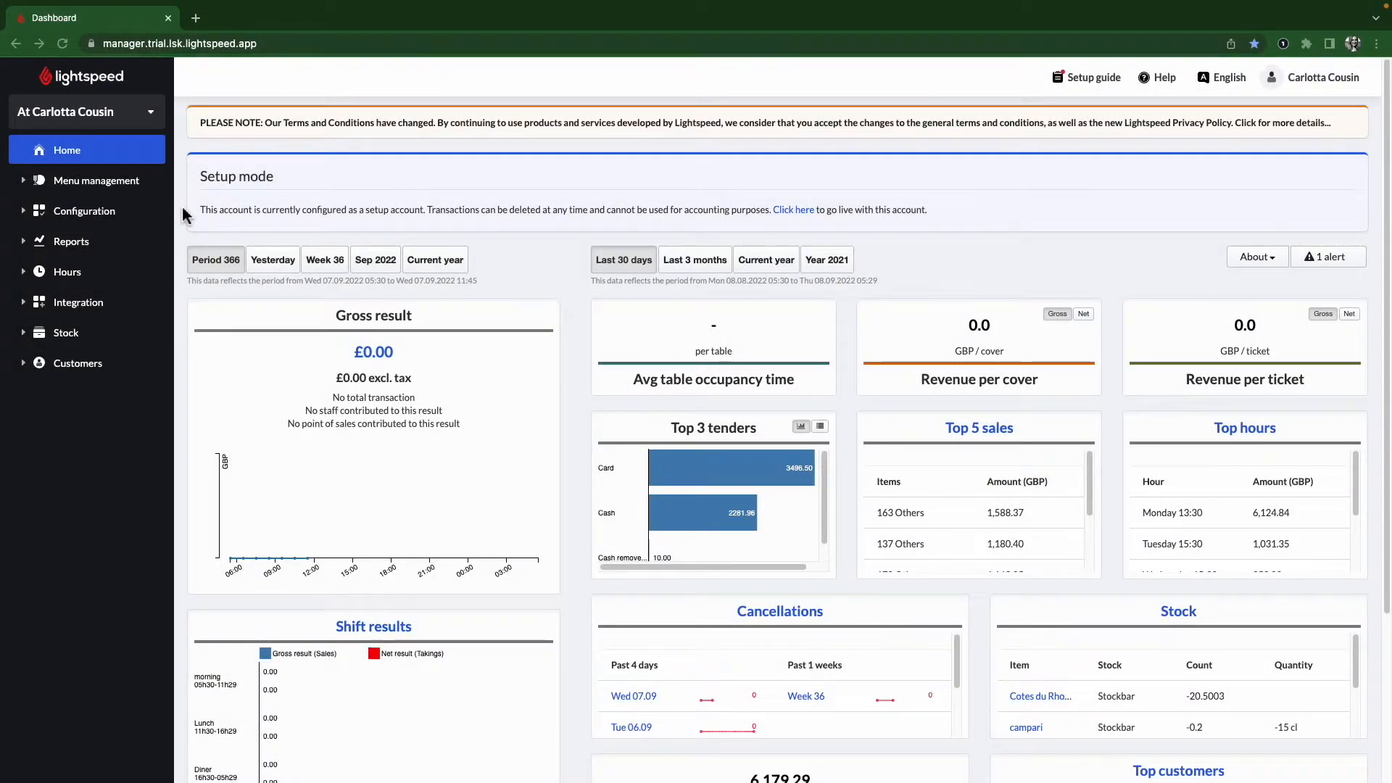
Step: Switch to the Lightspeed Back Office and open the menu named Menu from the menu overview
click(72, 183)
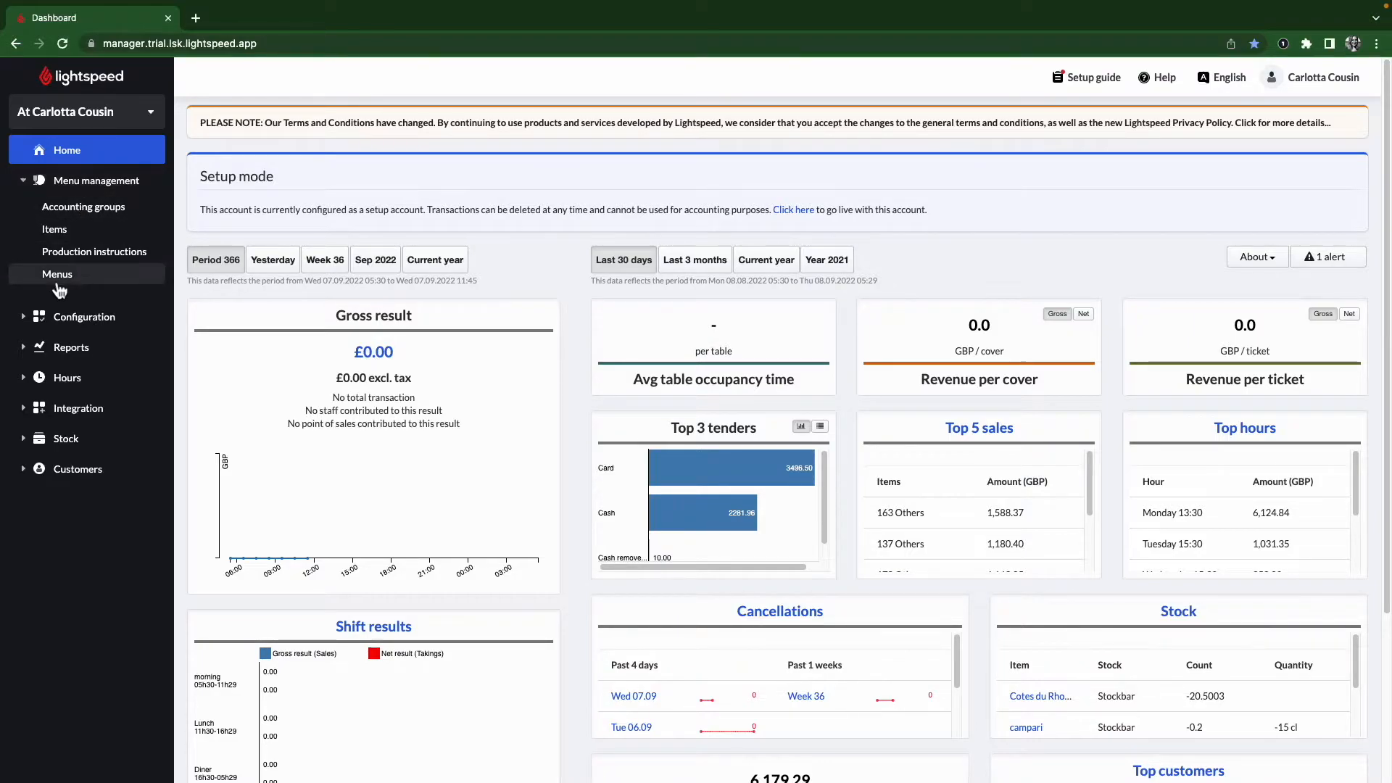
click(85, 288)
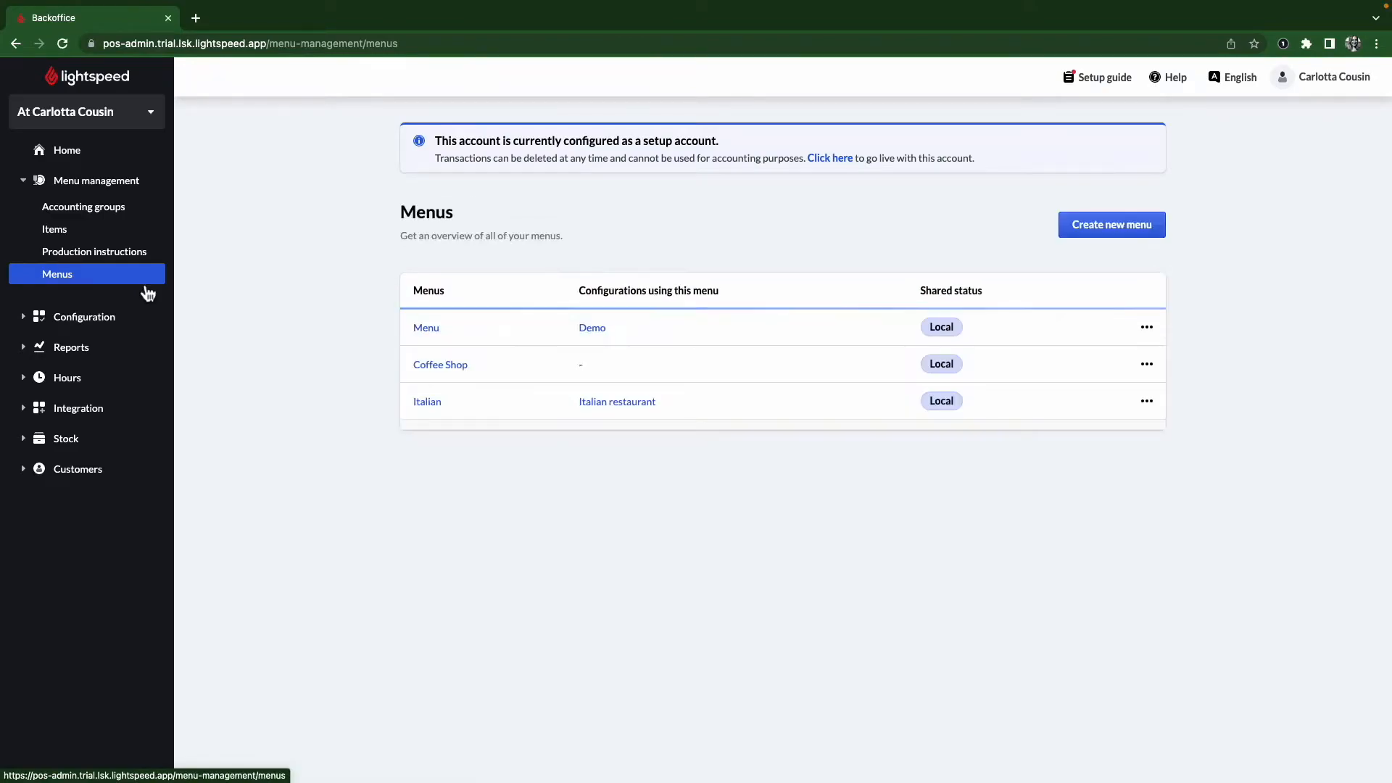
click(426, 328)
Step: Look through the menu's main screens and display the contents of the Wines screen
scroll(358, 376, down, 4)
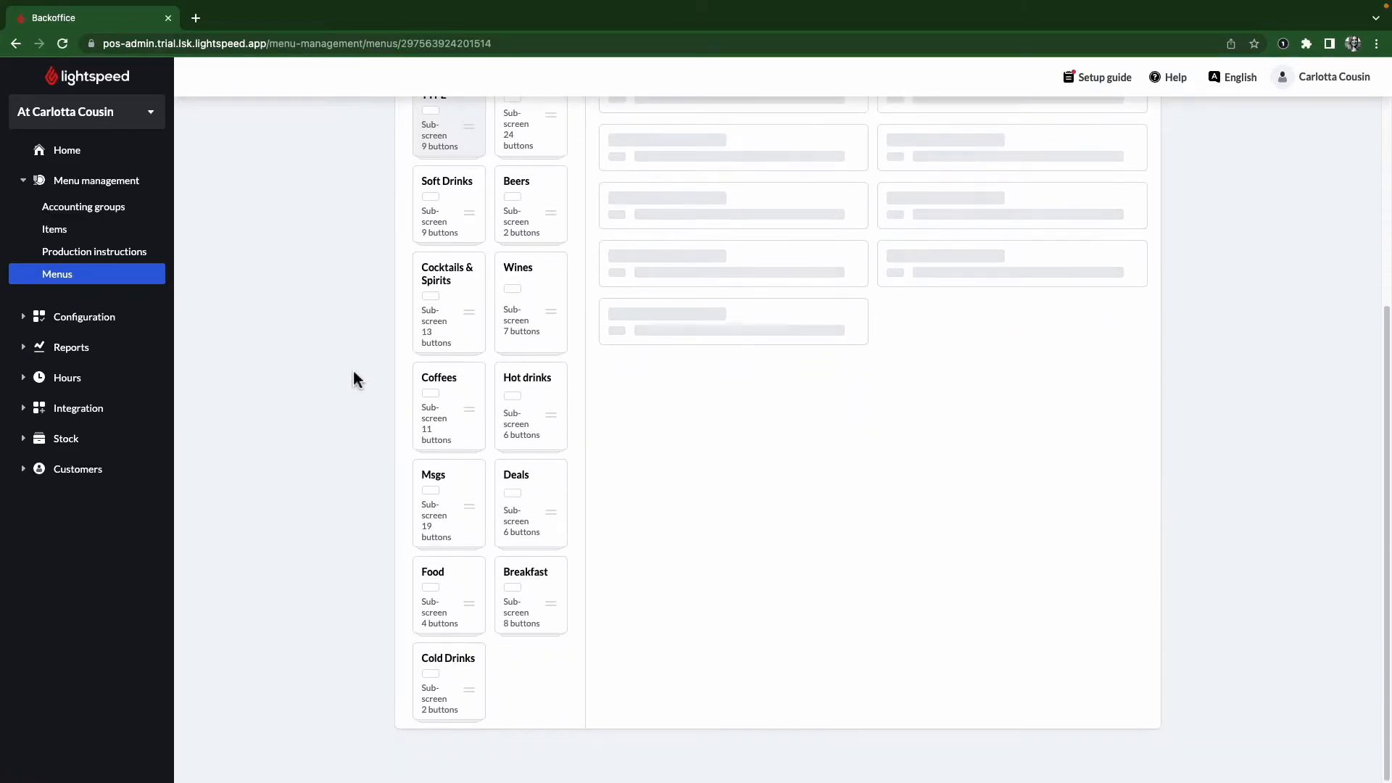
scroll(357, 378, up, 1)
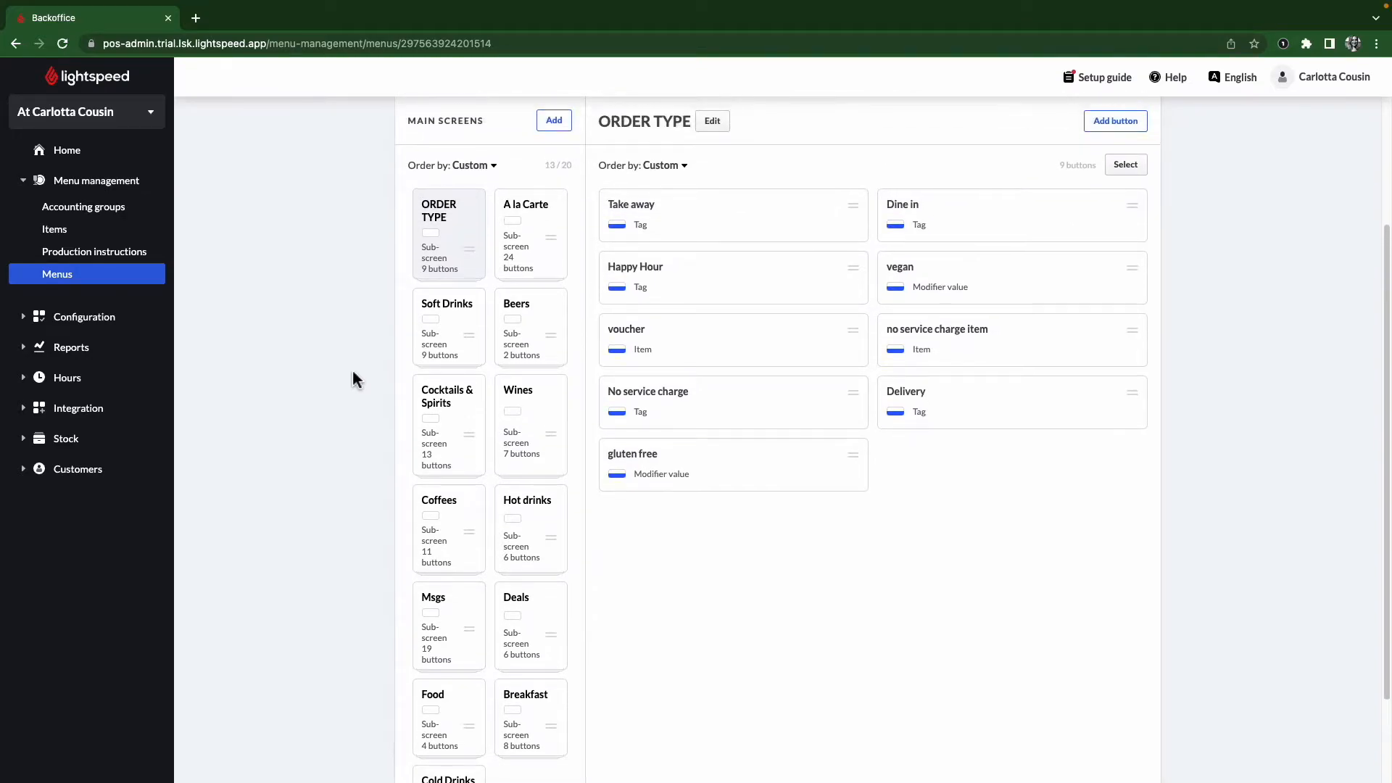
scroll(357, 379, up, 1)
scroll(355, 378, up, 1)
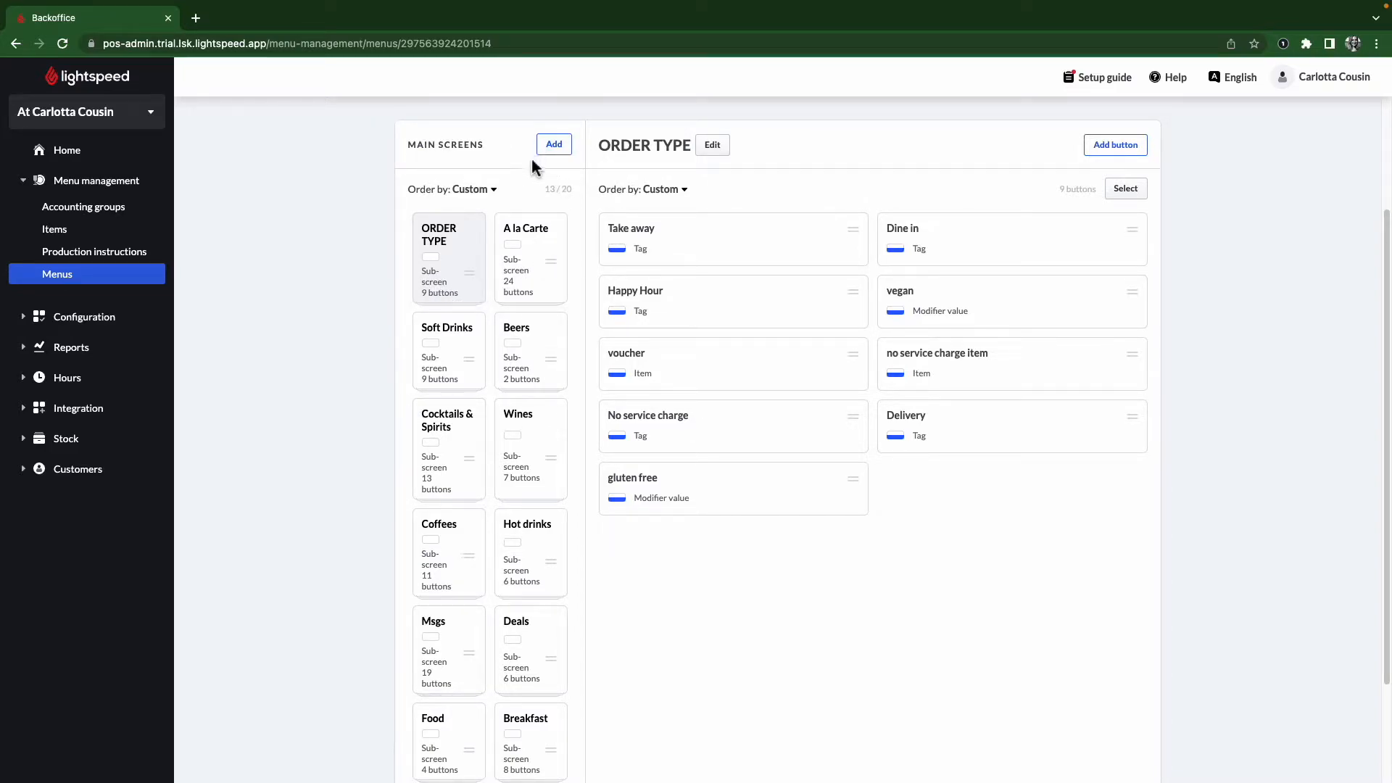
scroll(504, 721, down, 2)
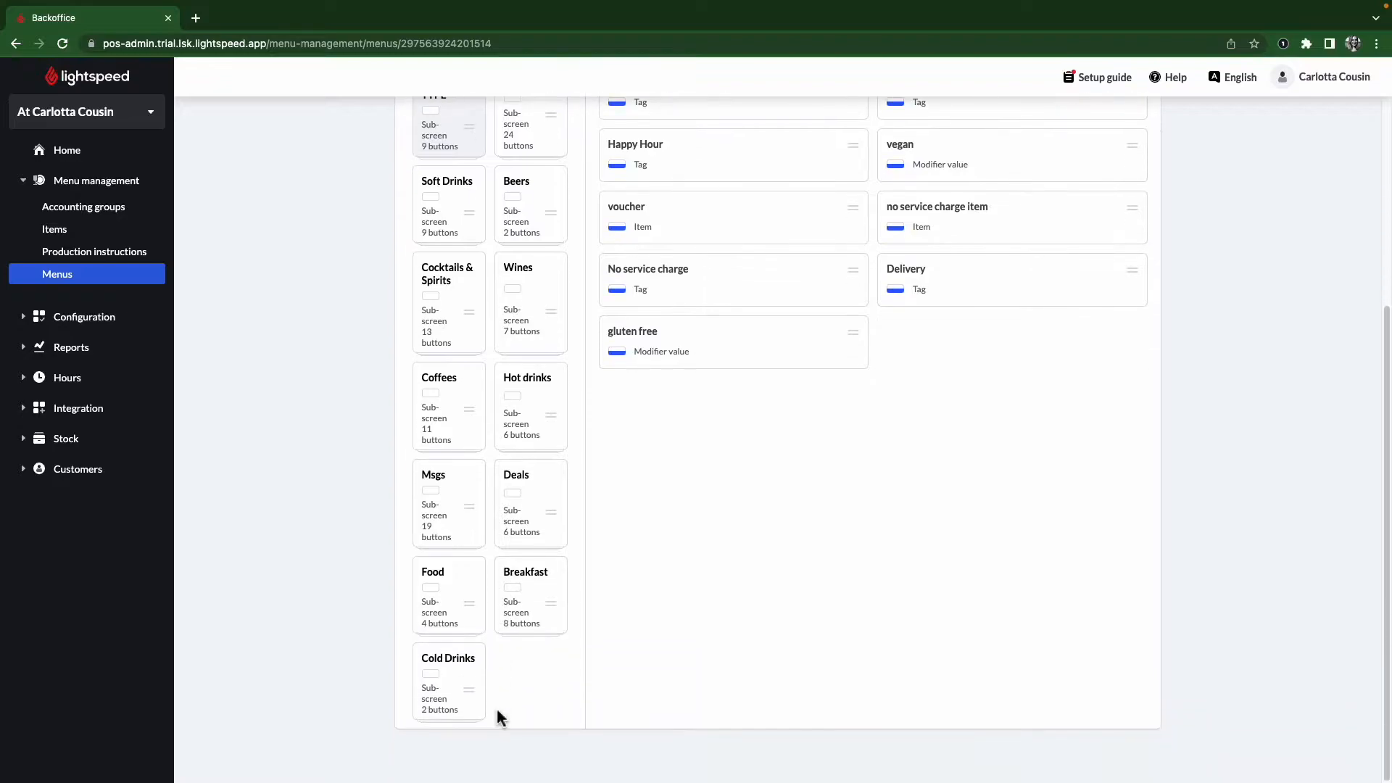
scroll(498, 717, up, 2)
scroll(498, 716, up, 1)
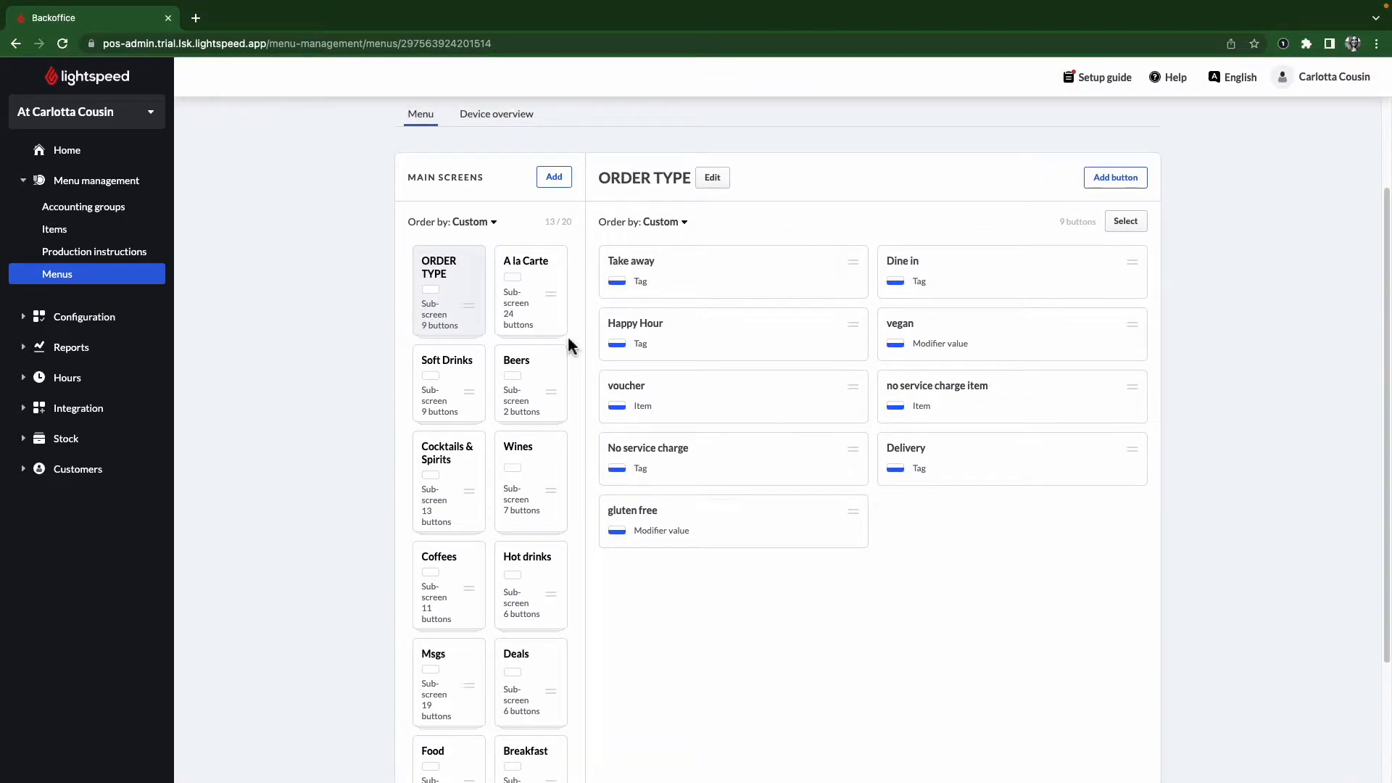
click(518, 464)
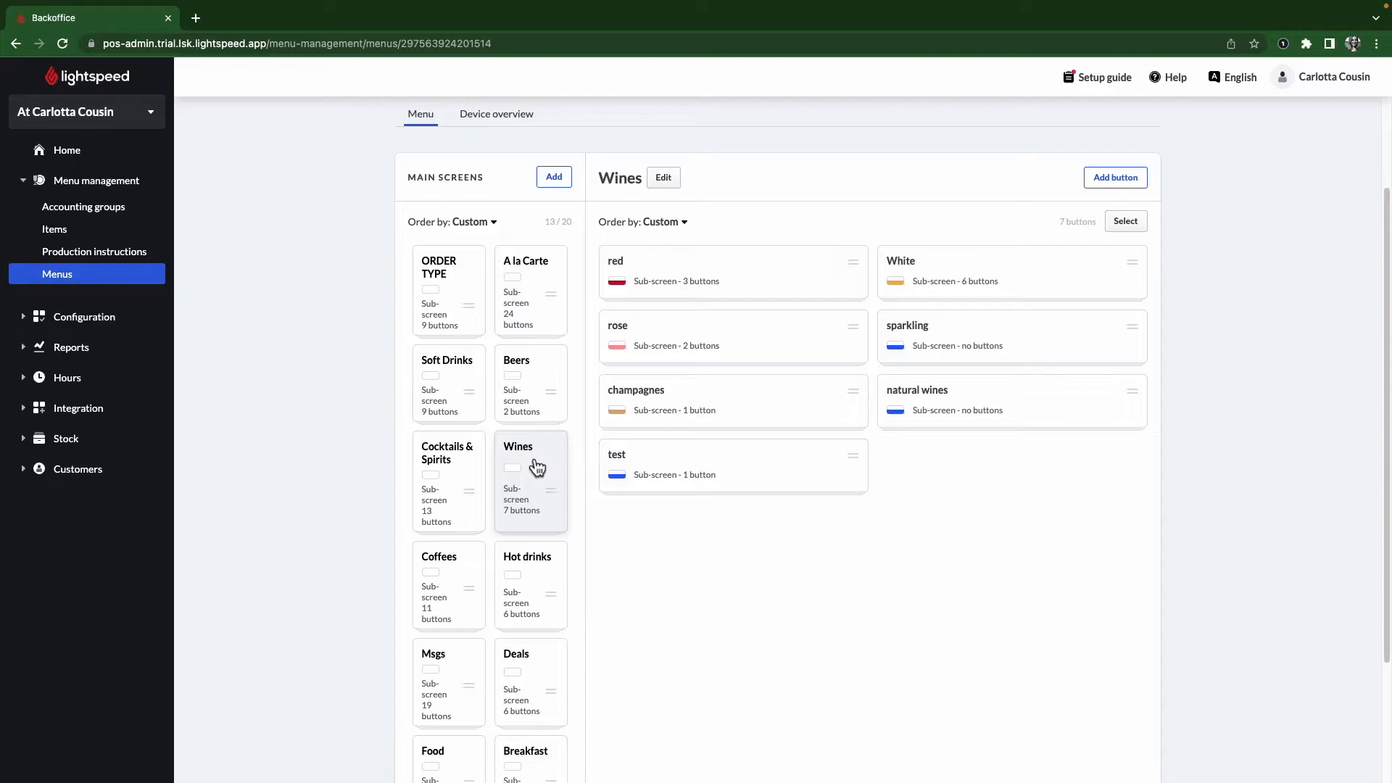
drag(405, 178, 485, 182)
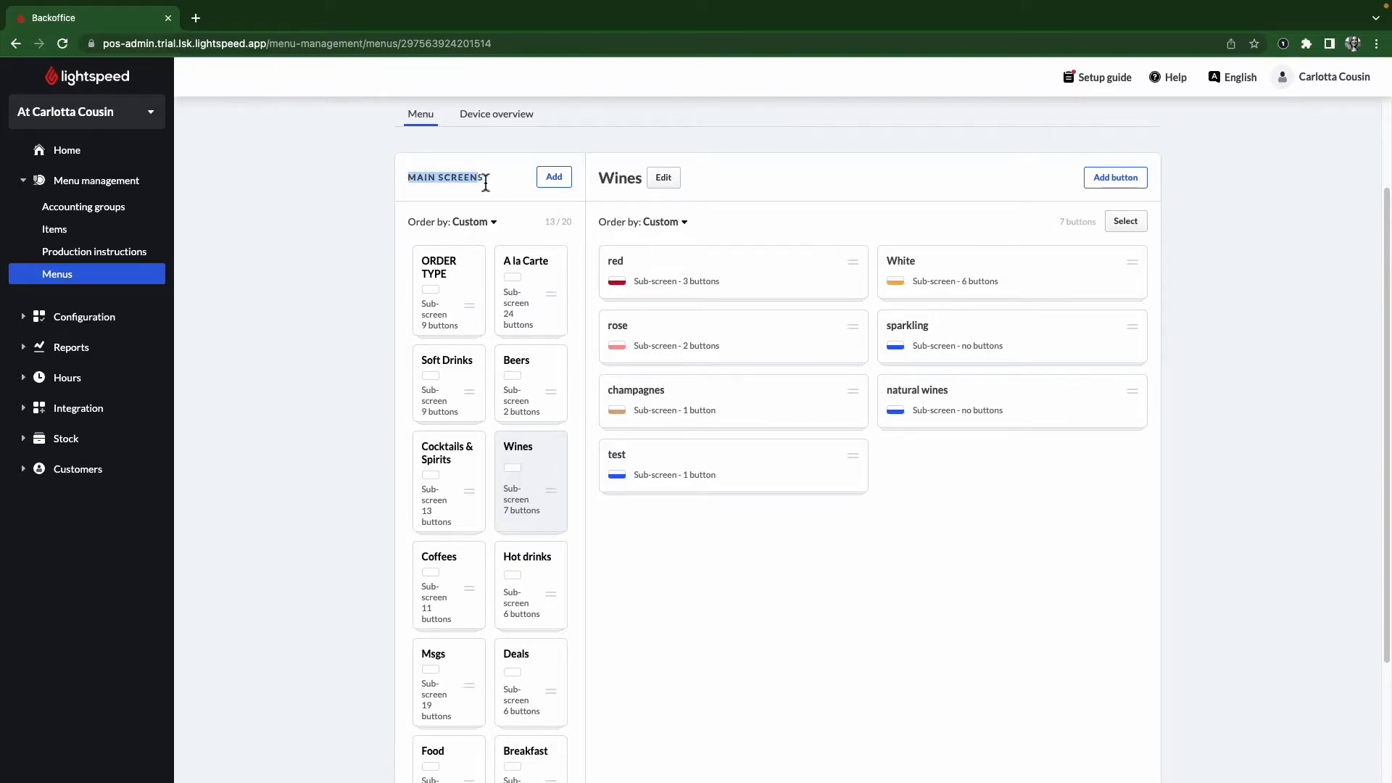
Step: Add a new main screen named Alcohol with the color theme enabled and a tan button color, and save it
click(555, 178)
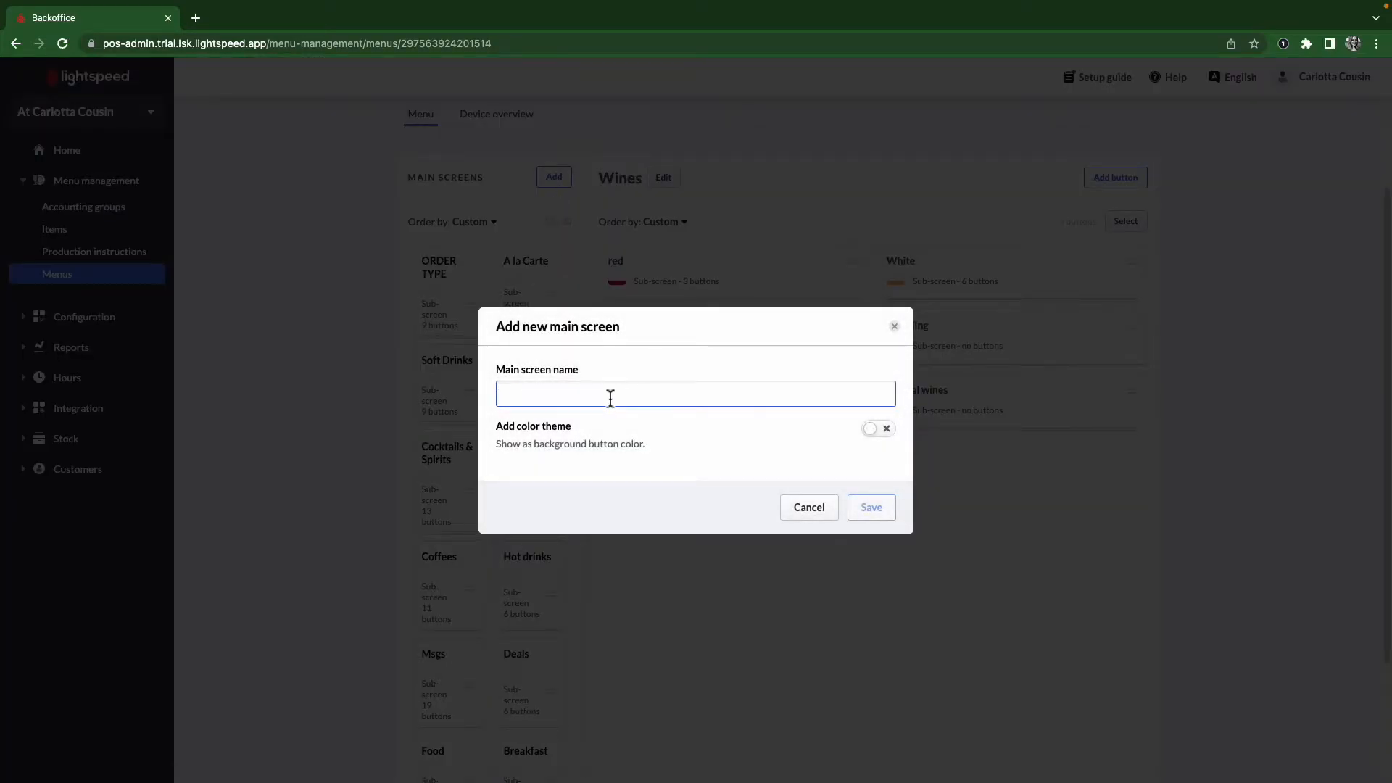
click(876, 430)
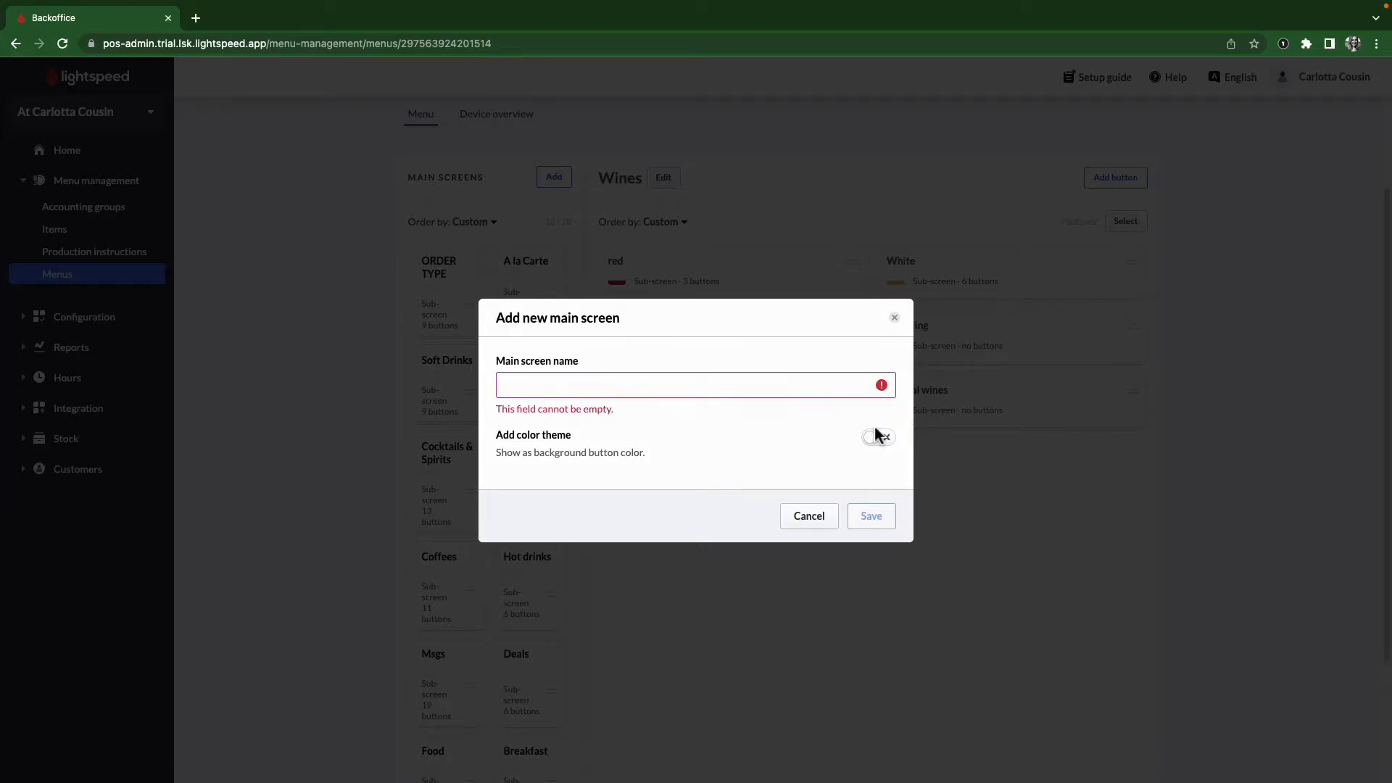
click(883, 439)
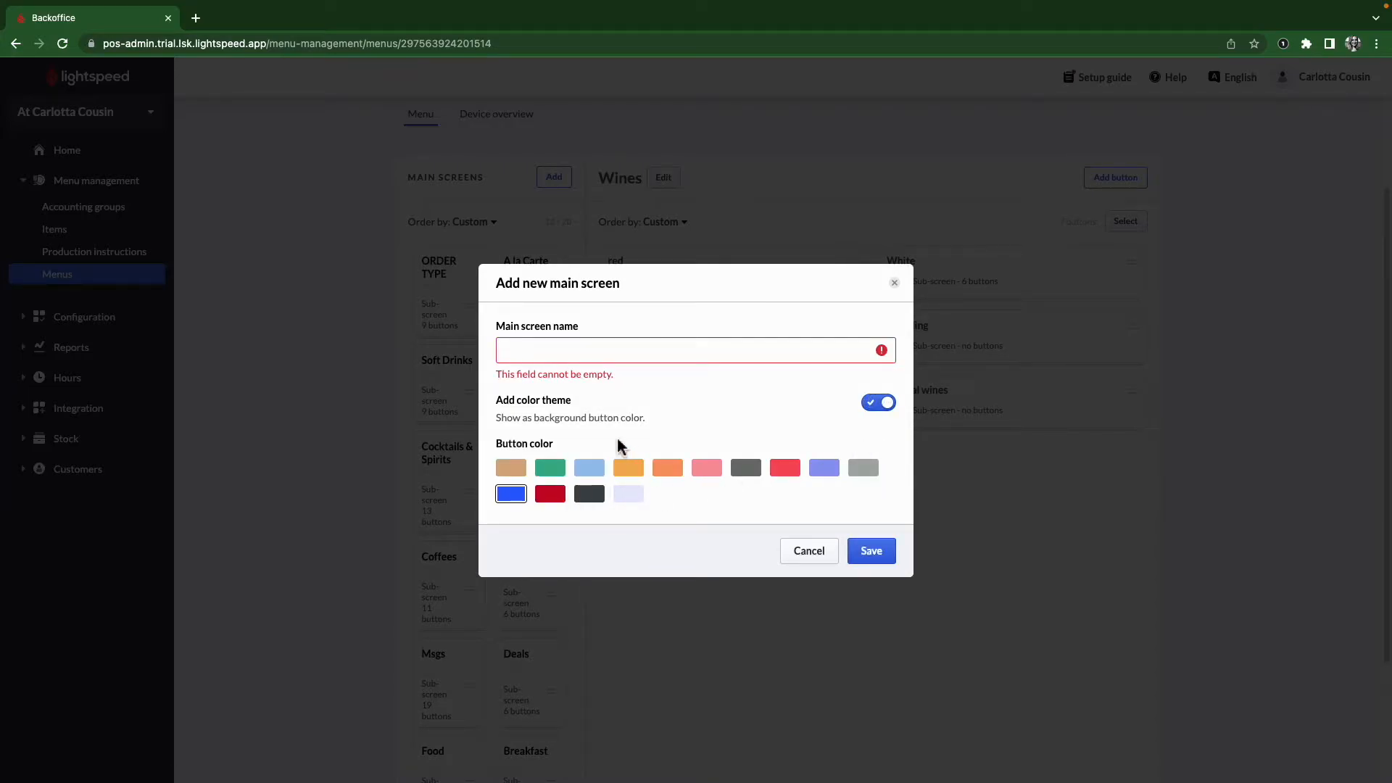
click(597, 352)
text(Alcohol)
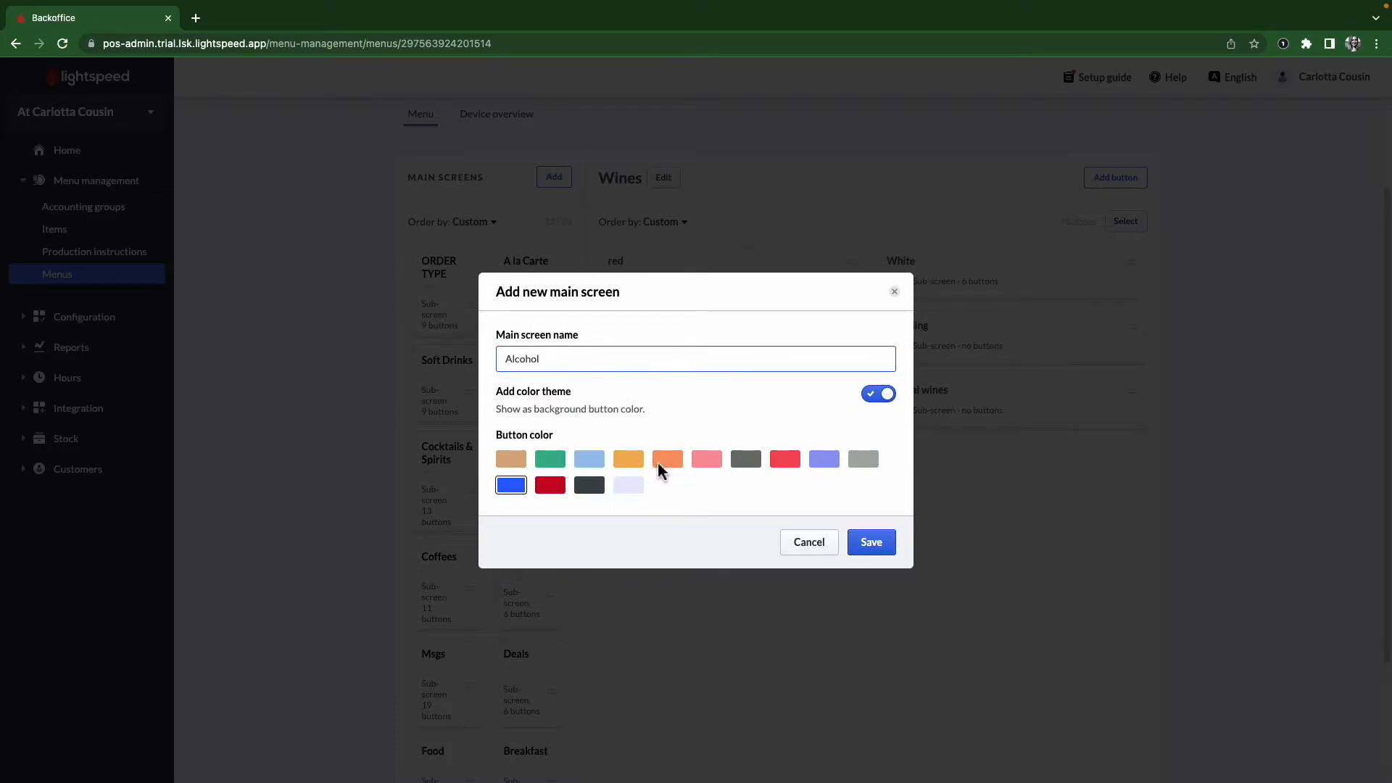
click(511, 459)
click(873, 544)
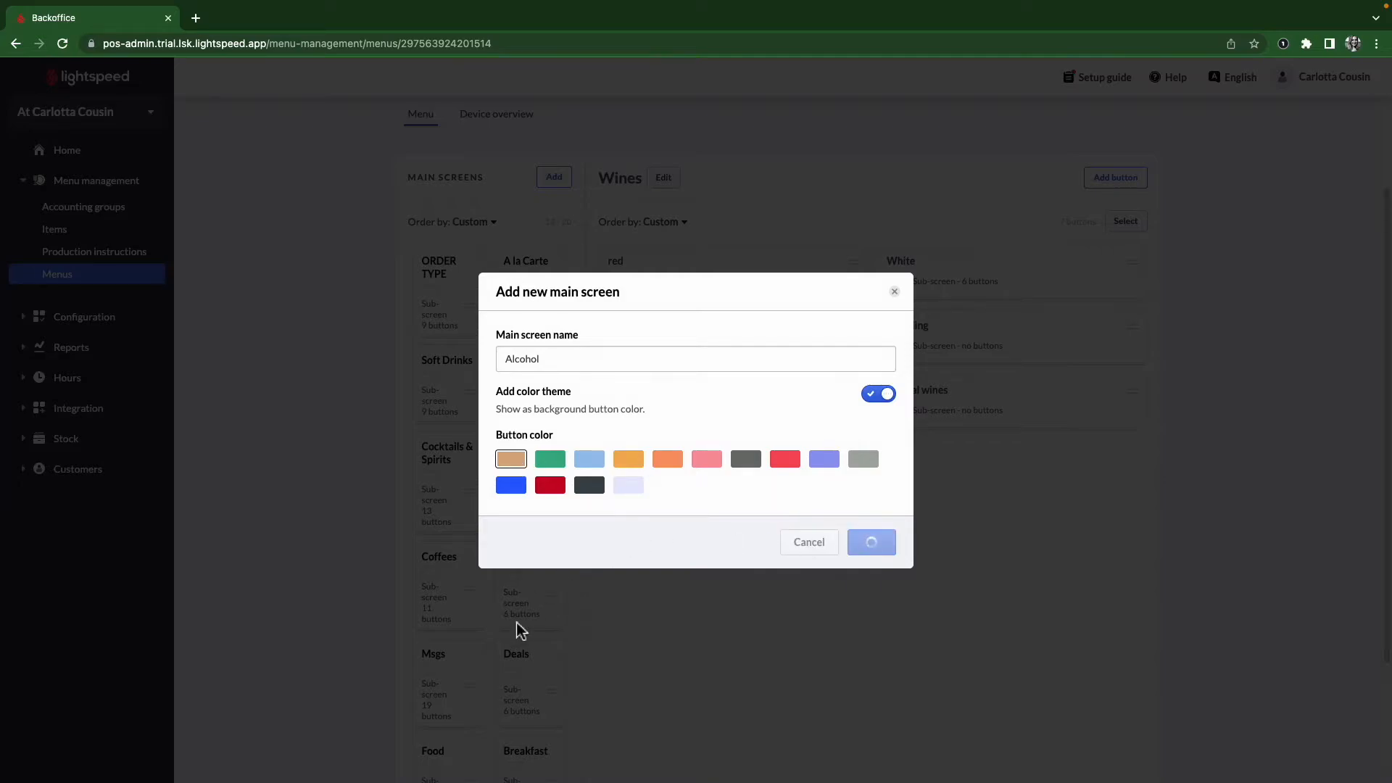
Step: Examine the new Alcohol main screen and its edit options, leave without saving, and view the button-adding options
scroll(519, 634, down, 3)
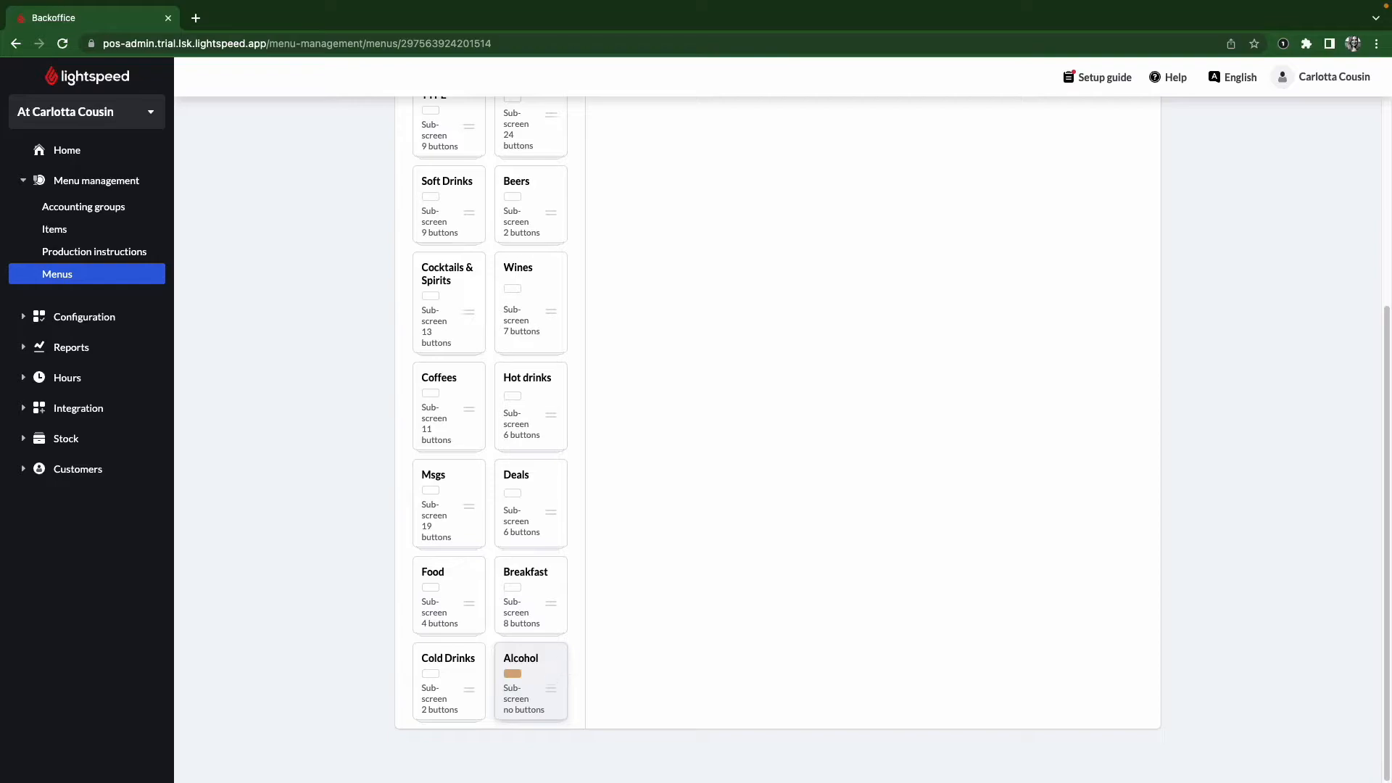
scroll(685, 531, up, 5)
click(671, 373)
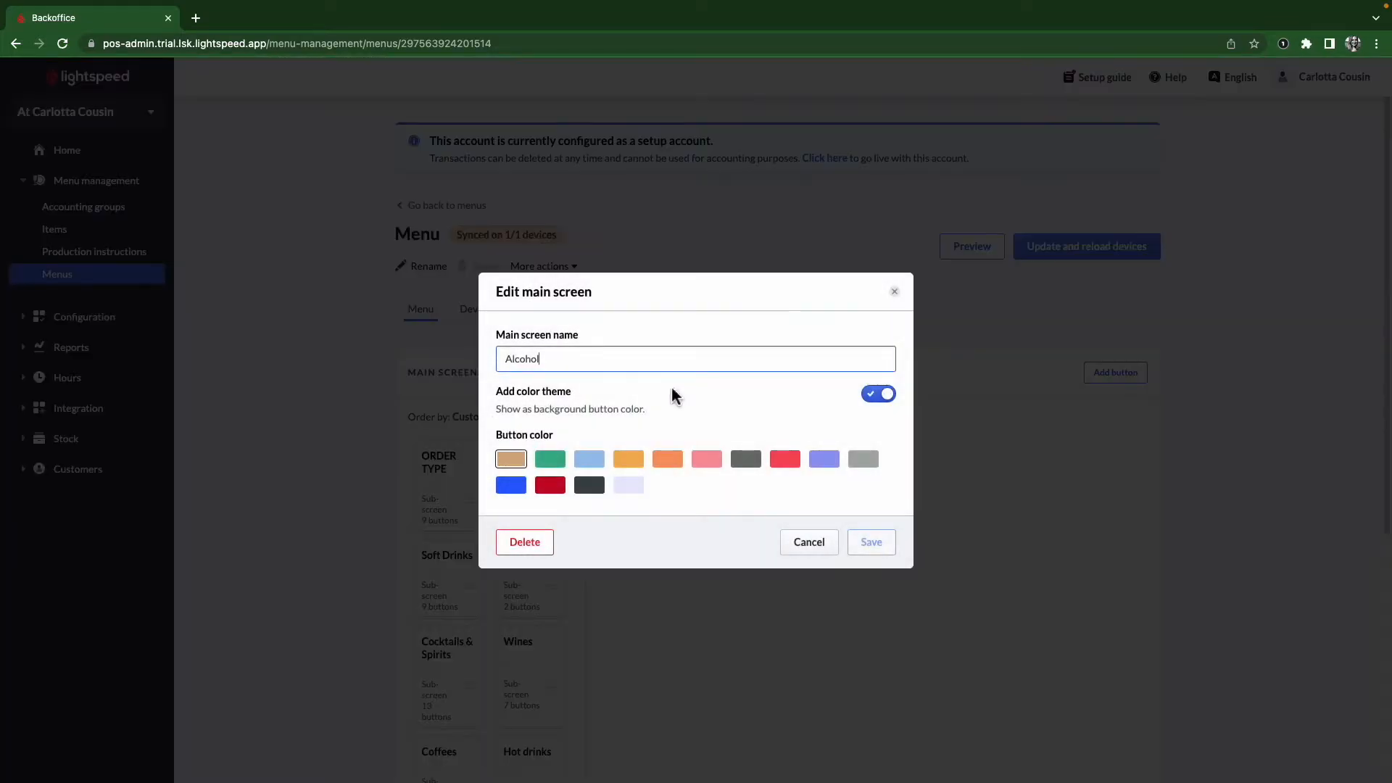
click(797, 550)
click(1131, 373)
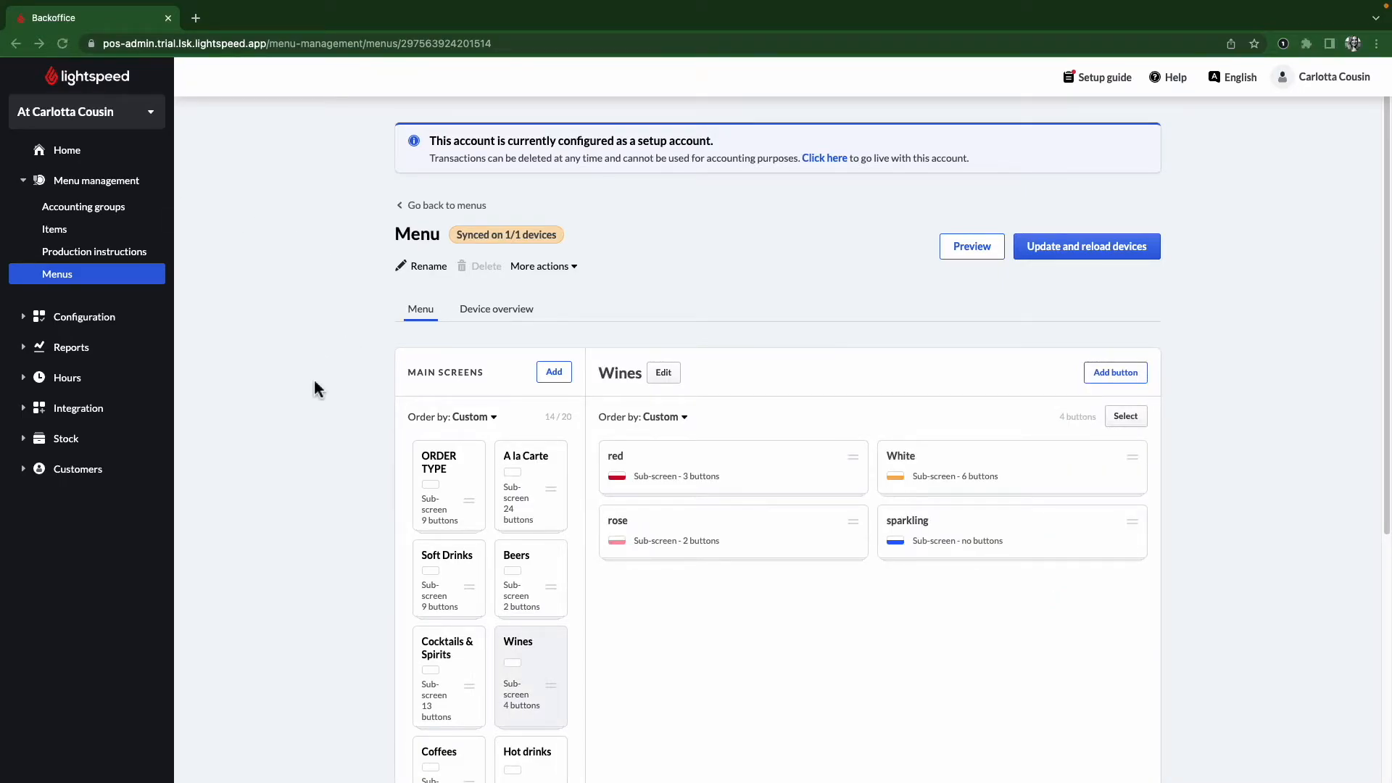
Step: Search the existing items for pinot and add Pinot Noir as an item button on the Wines screen
scroll(313, 390, down, 4)
scroll(313, 389, up, 1)
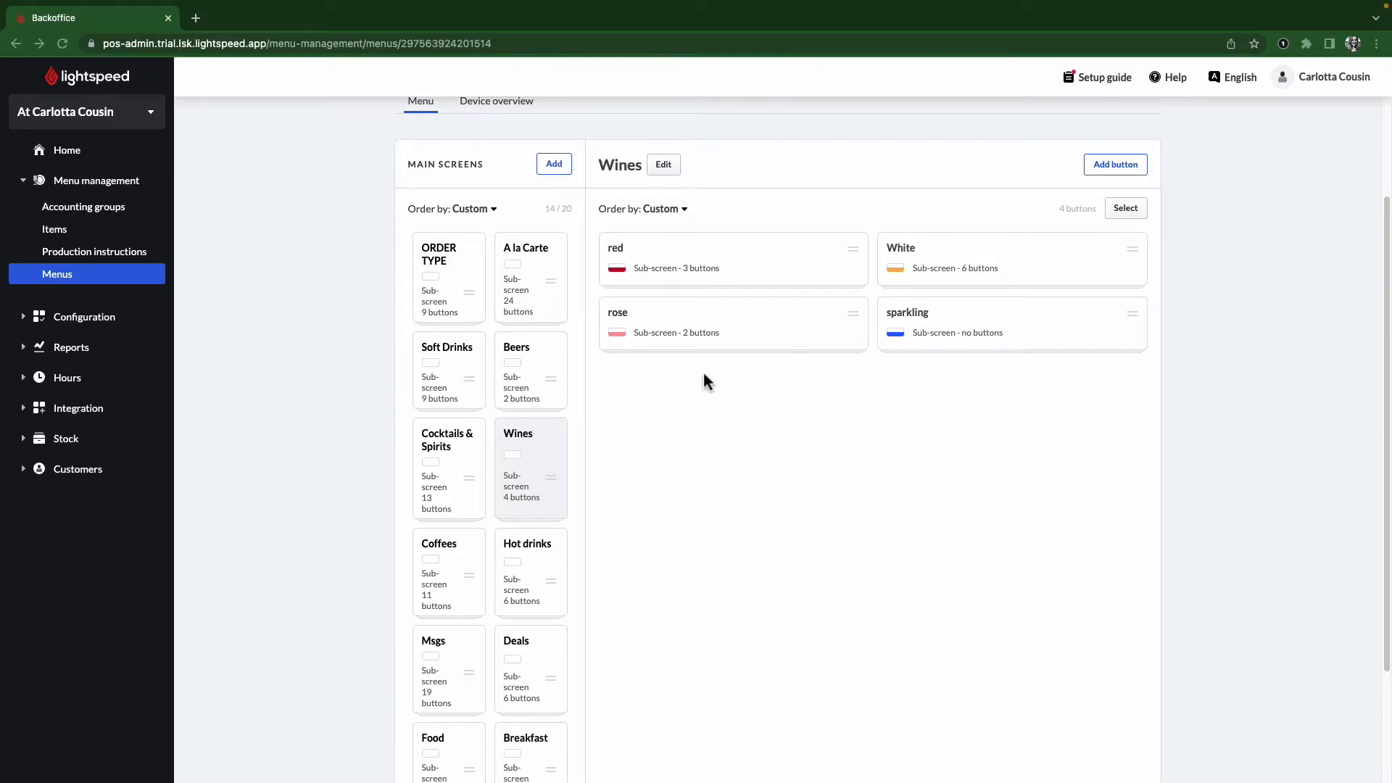
click(1111, 171)
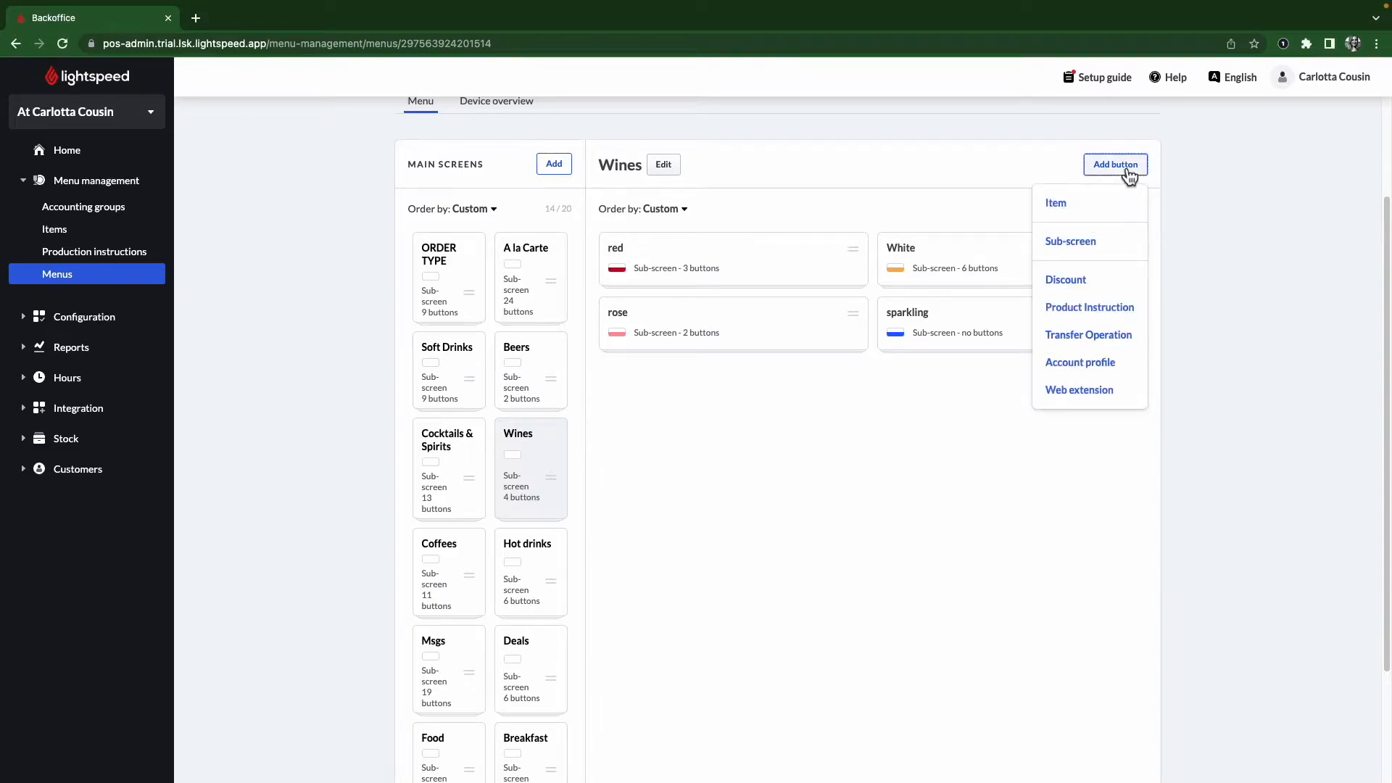
click(1103, 200)
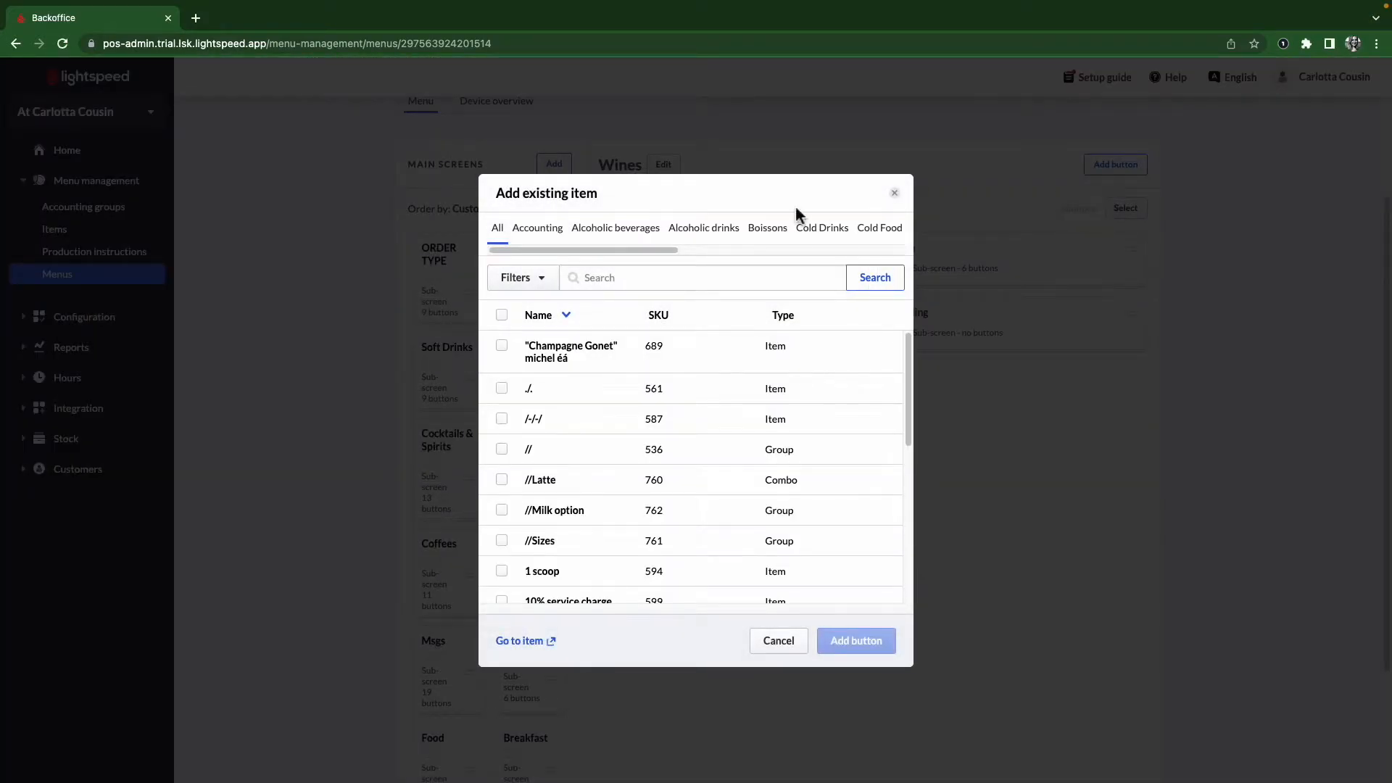
click(655, 278)
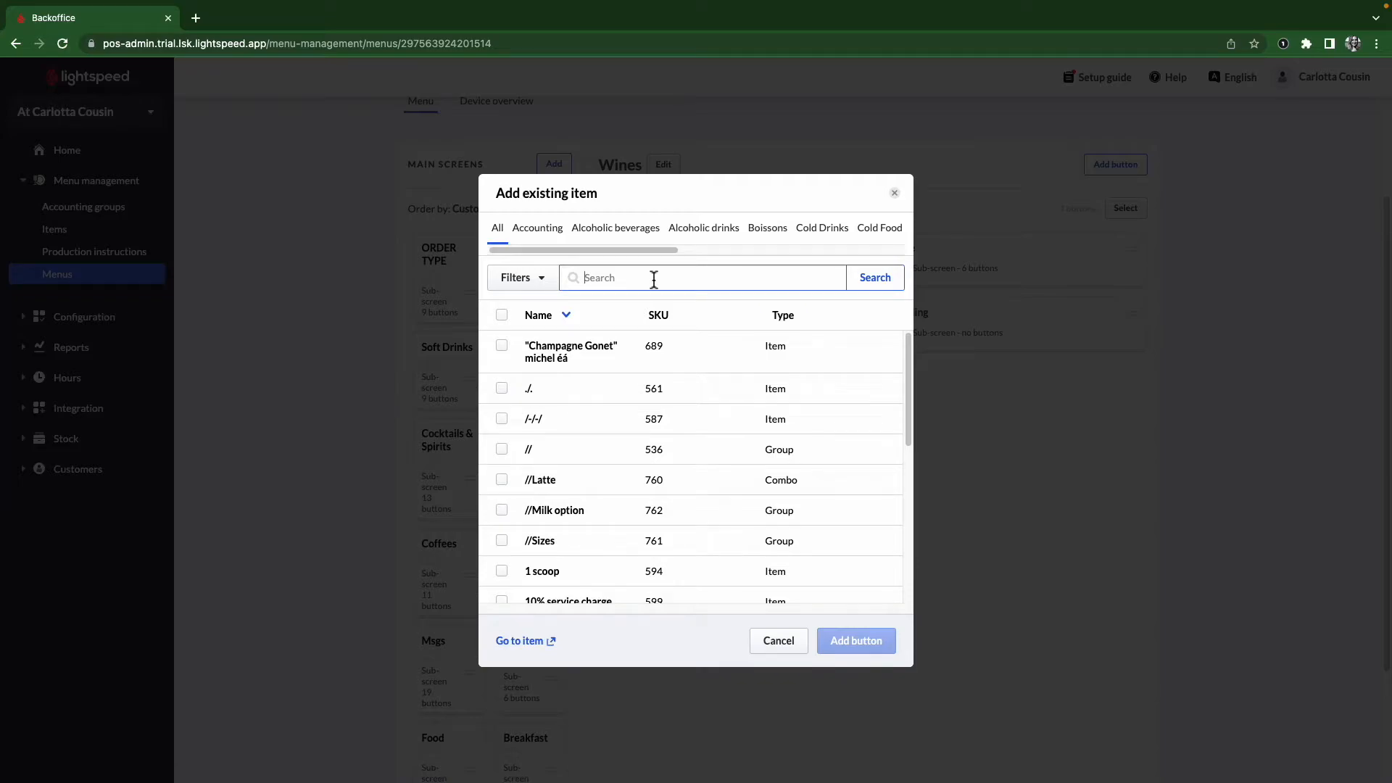
text(pinot)
key(Return)
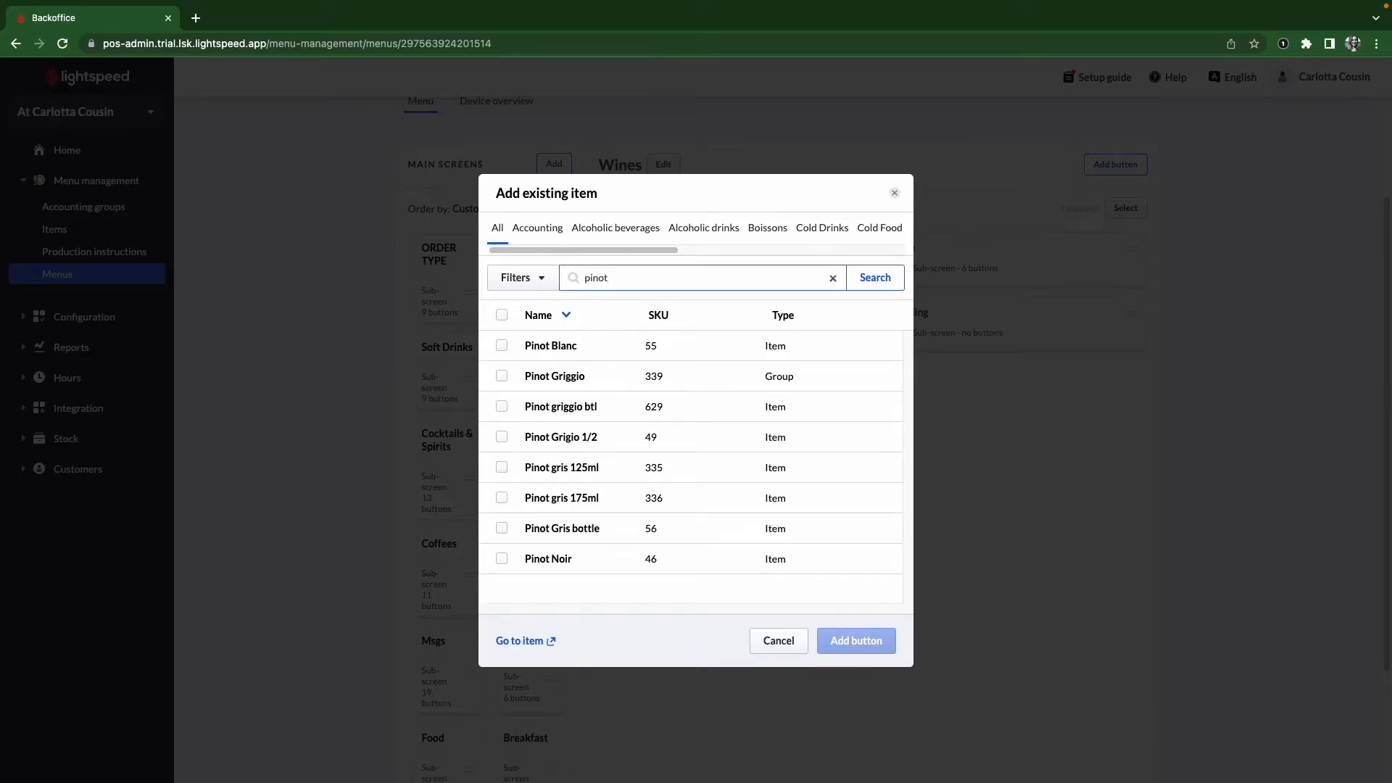
click(501, 558)
click(875, 649)
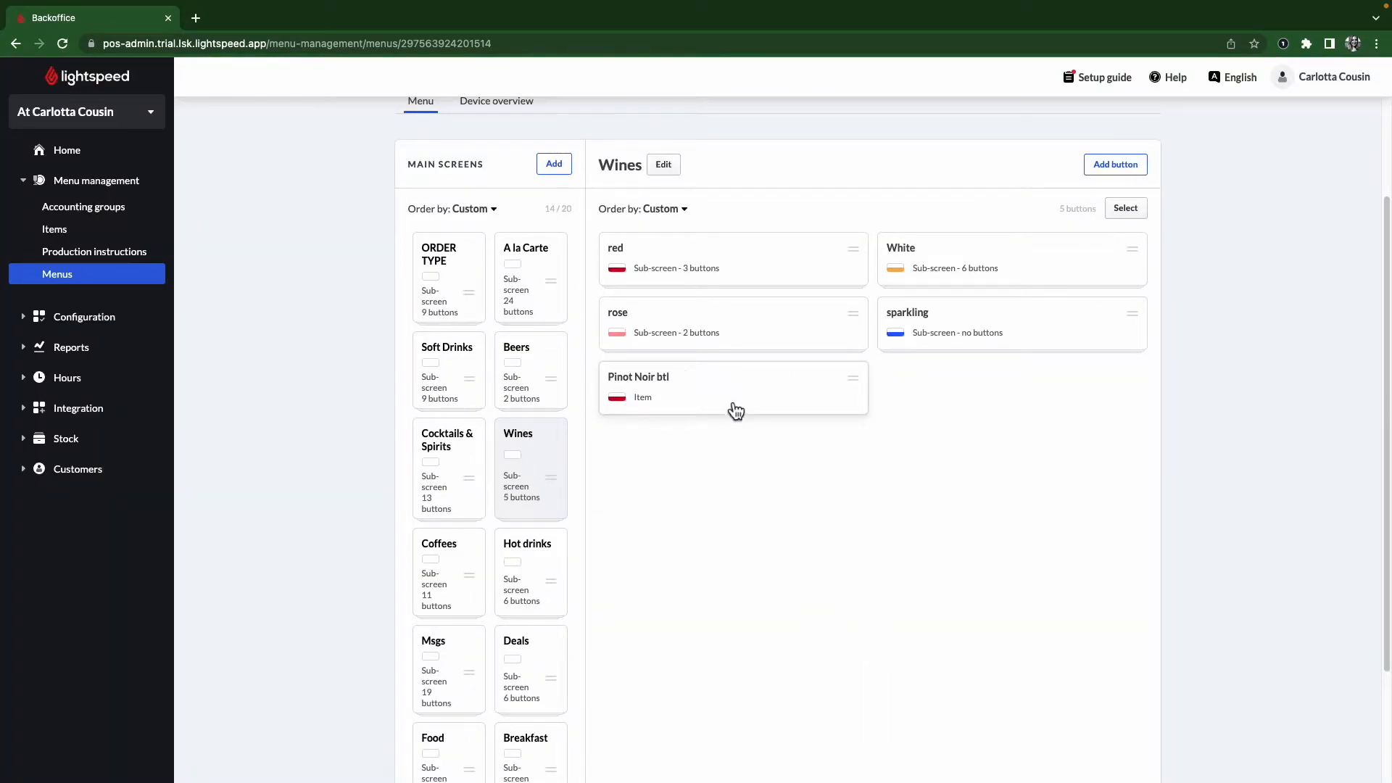
Step: Examine the Pinot Noir btl button's settings and the options for moving it to the Beers screen, without applying any change
click(713, 407)
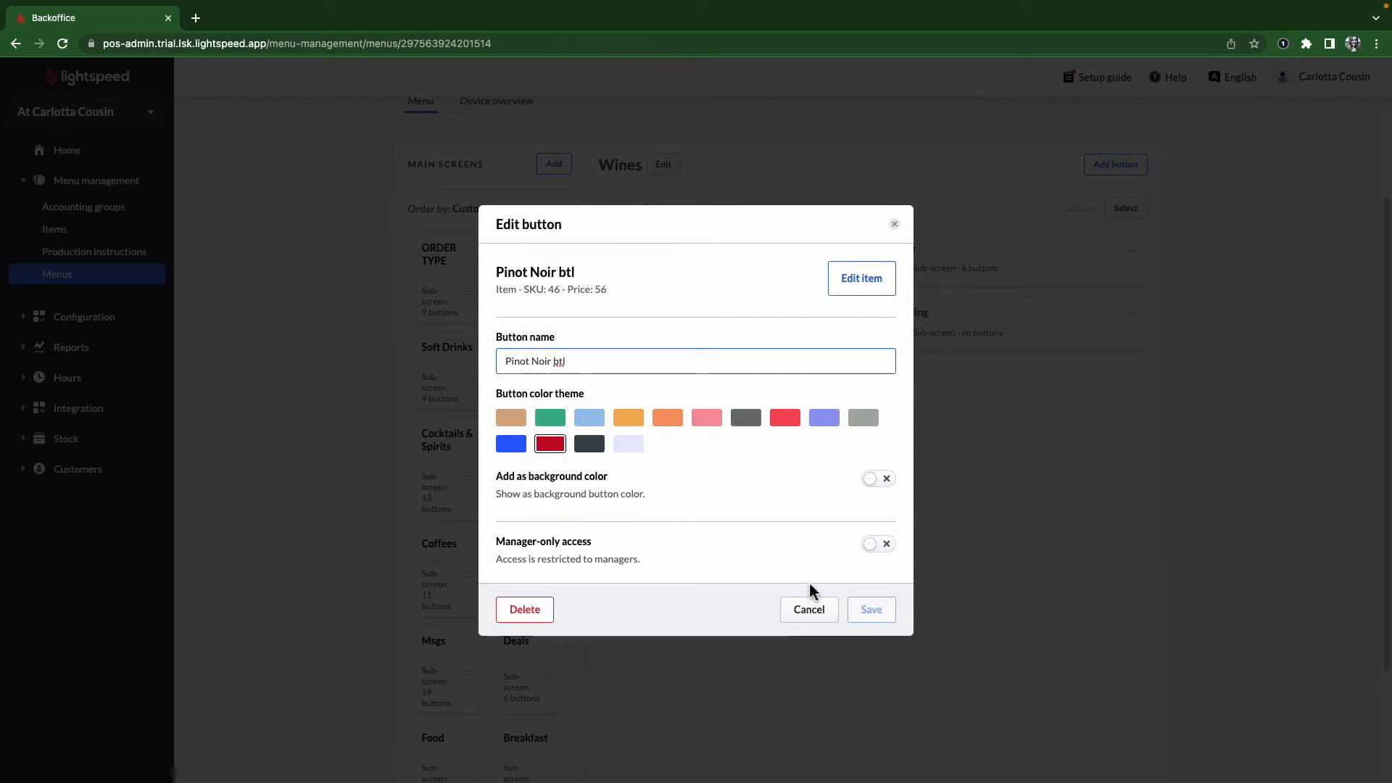
click(810, 611)
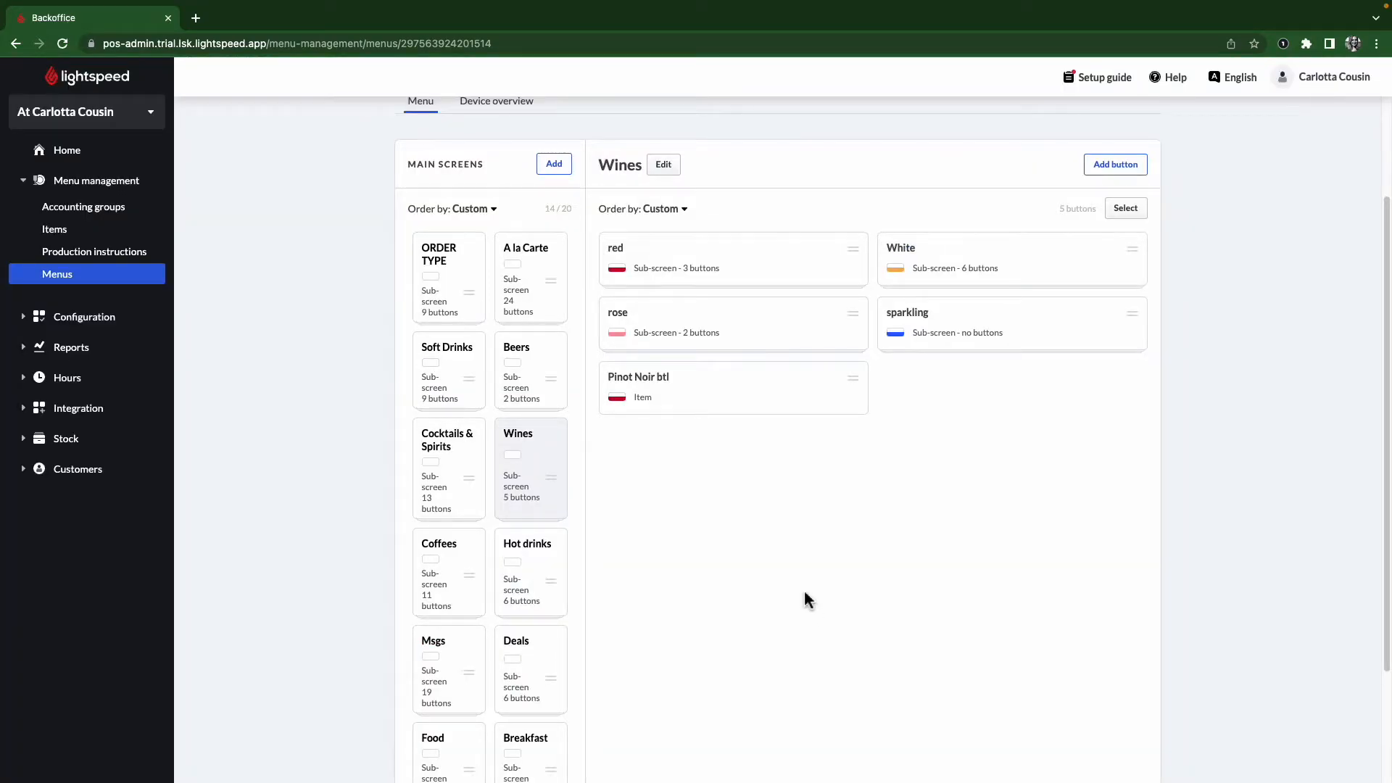
click(1125, 209)
click(776, 429)
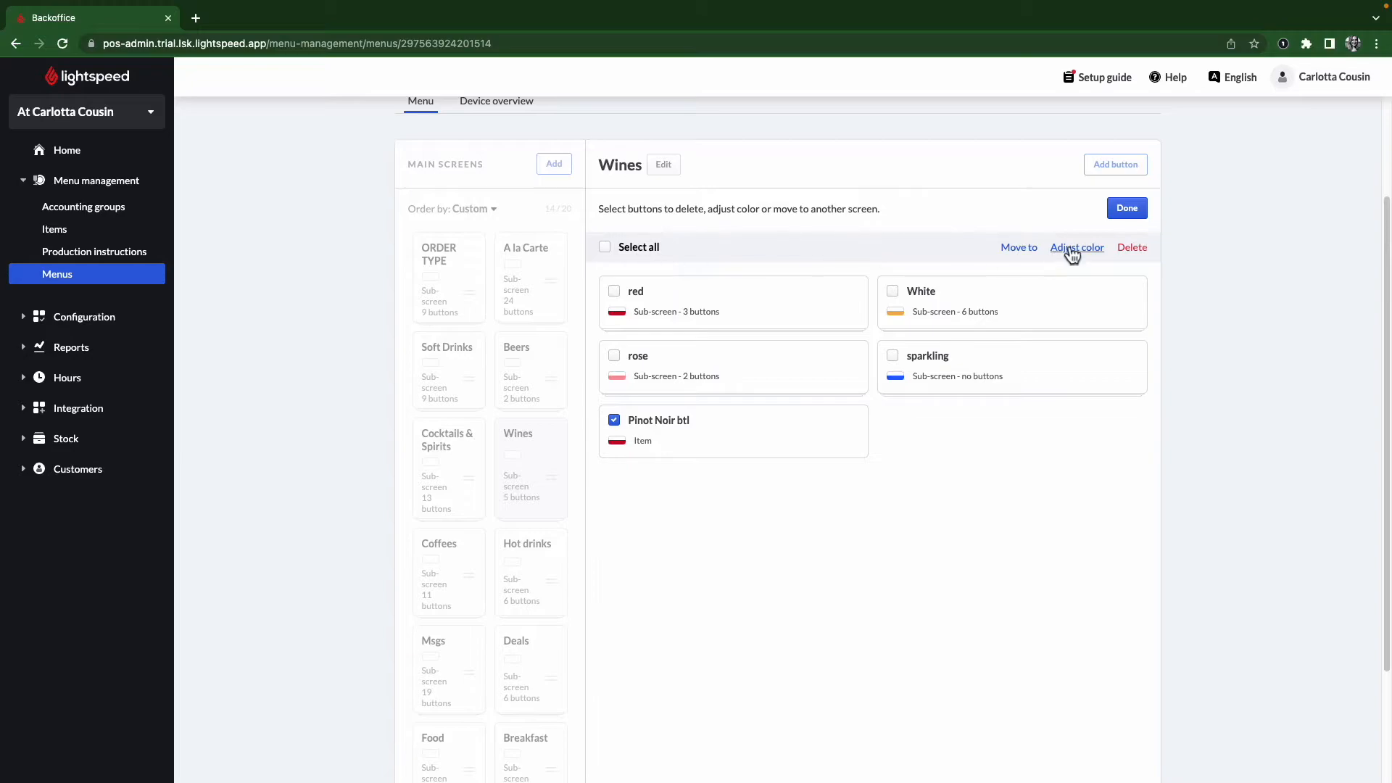
click(1019, 247)
click(771, 317)
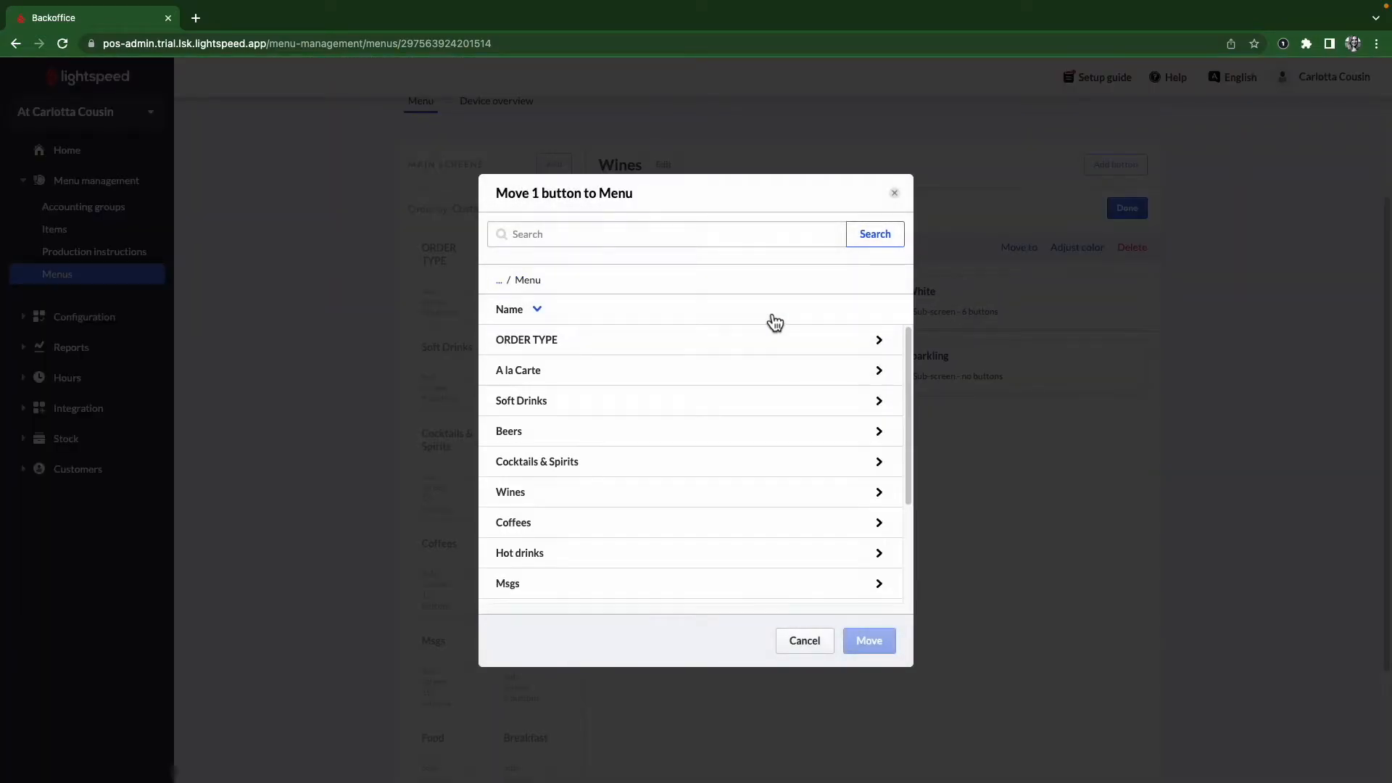
click(569, 444)
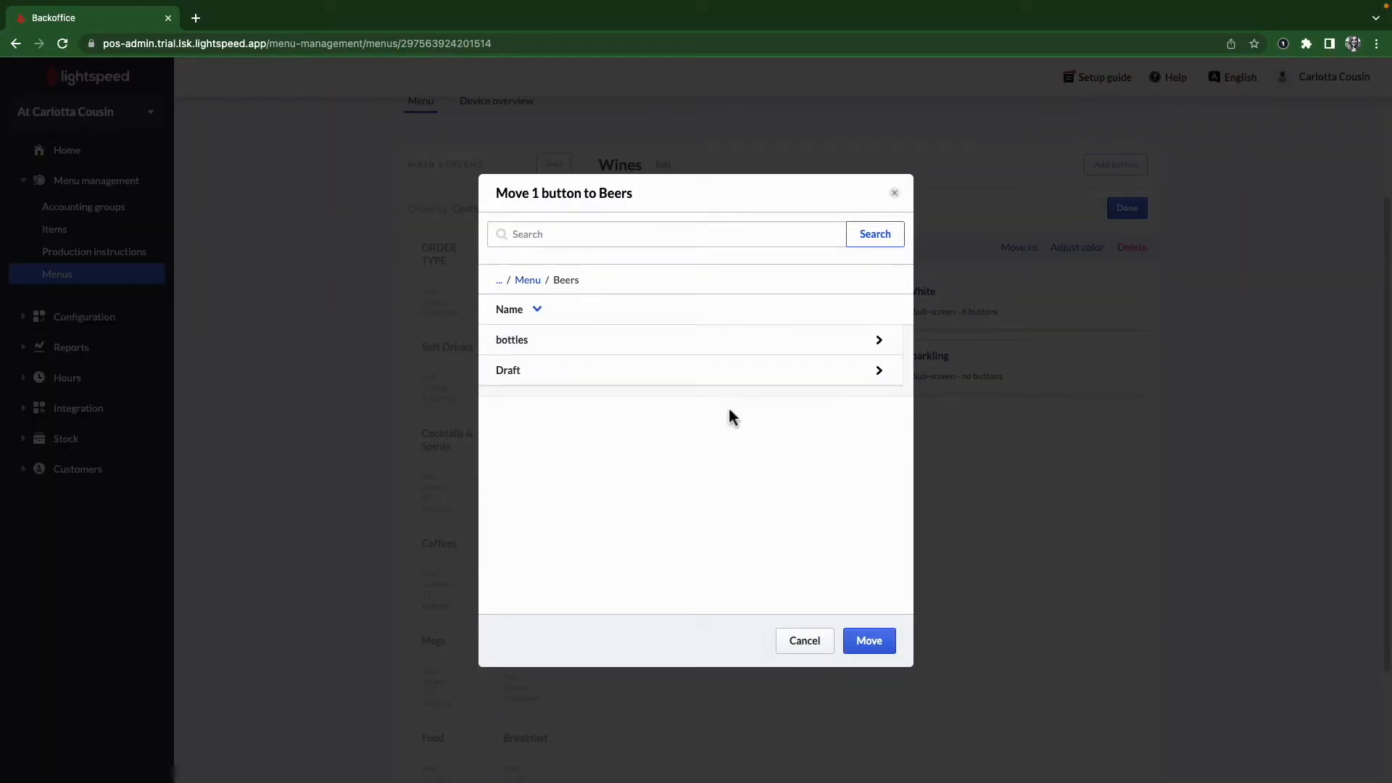
click(805, 641)
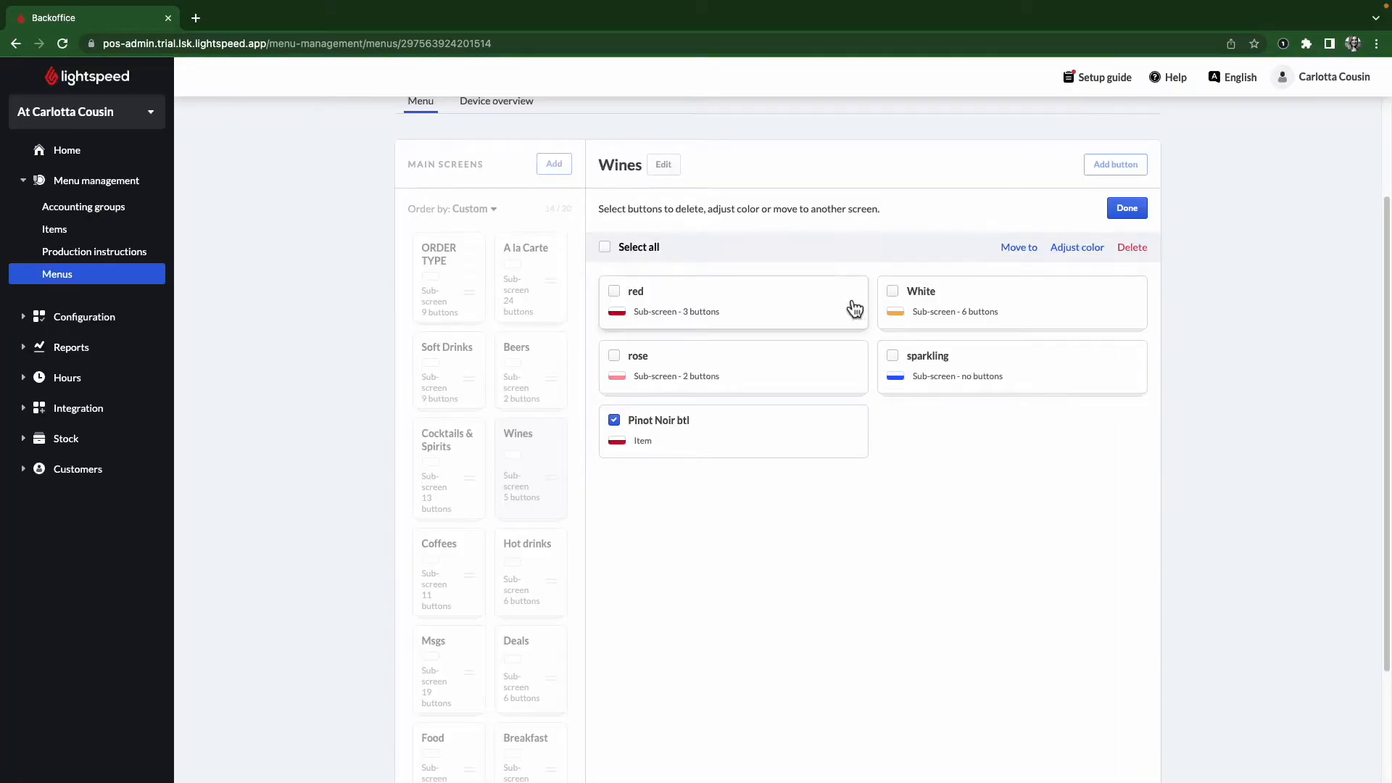
click(1135, 218)
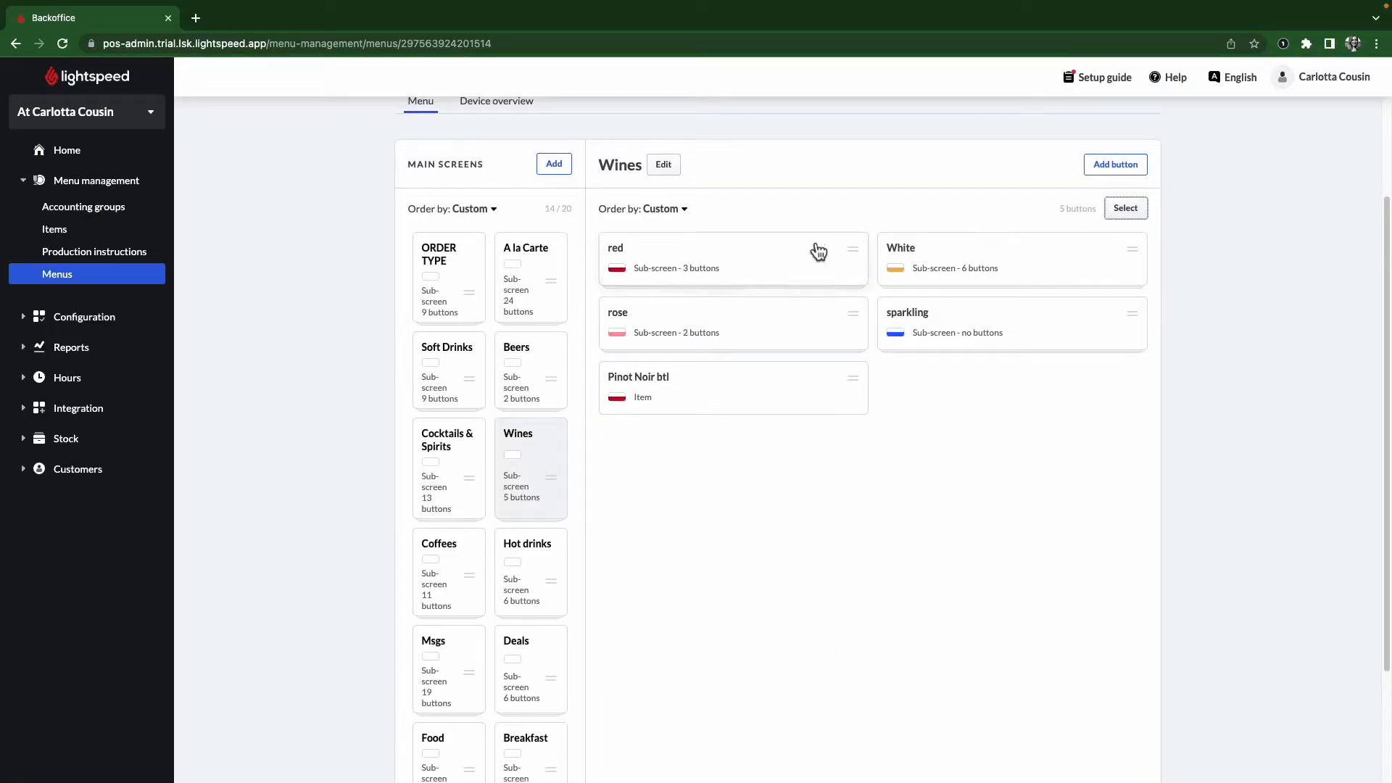
Step: Order the buttons on the Wines screen A-Z
click(684, 212)
click(646, 244)
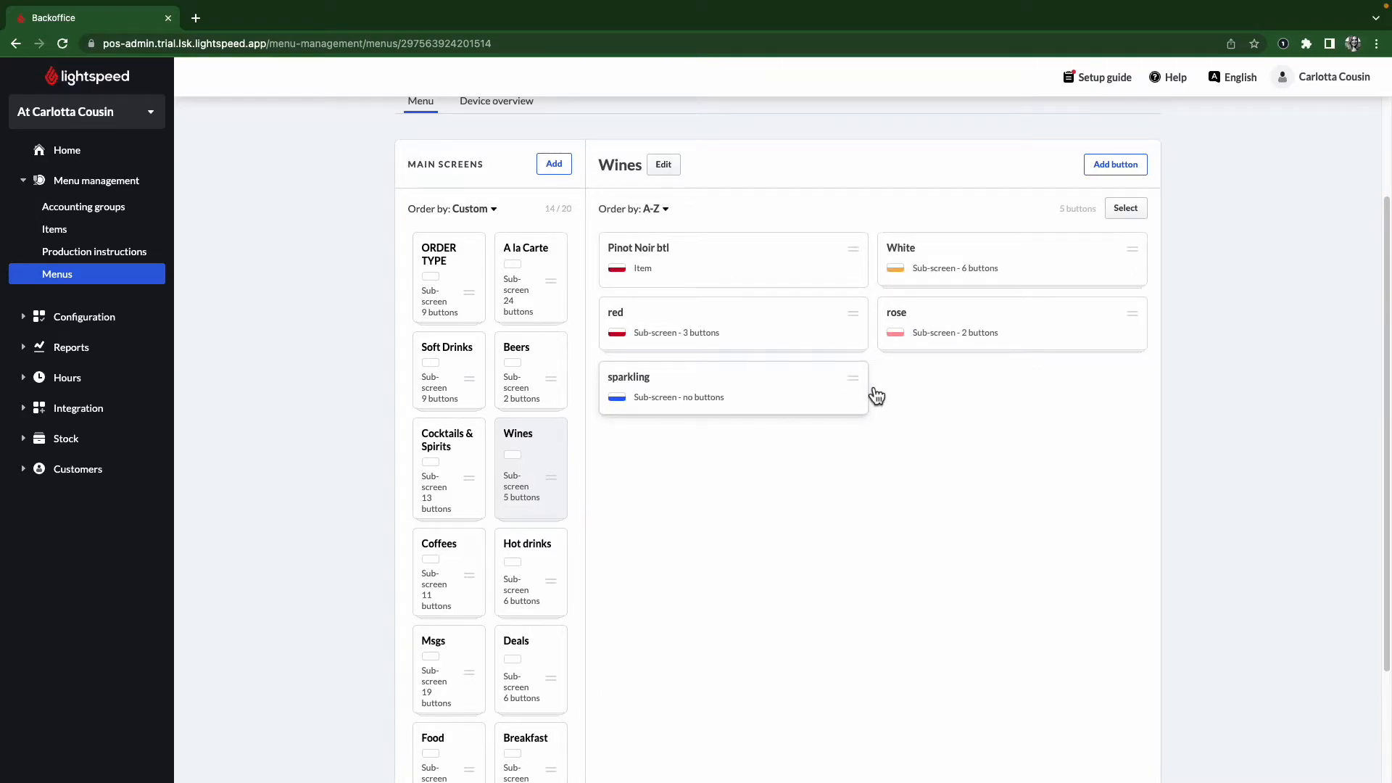
Step: Preview the menu on iPad in dark mode, viewing the Wines screen and its White sub-screen
scroll(875, 395, up, 5)
click(973, 253)
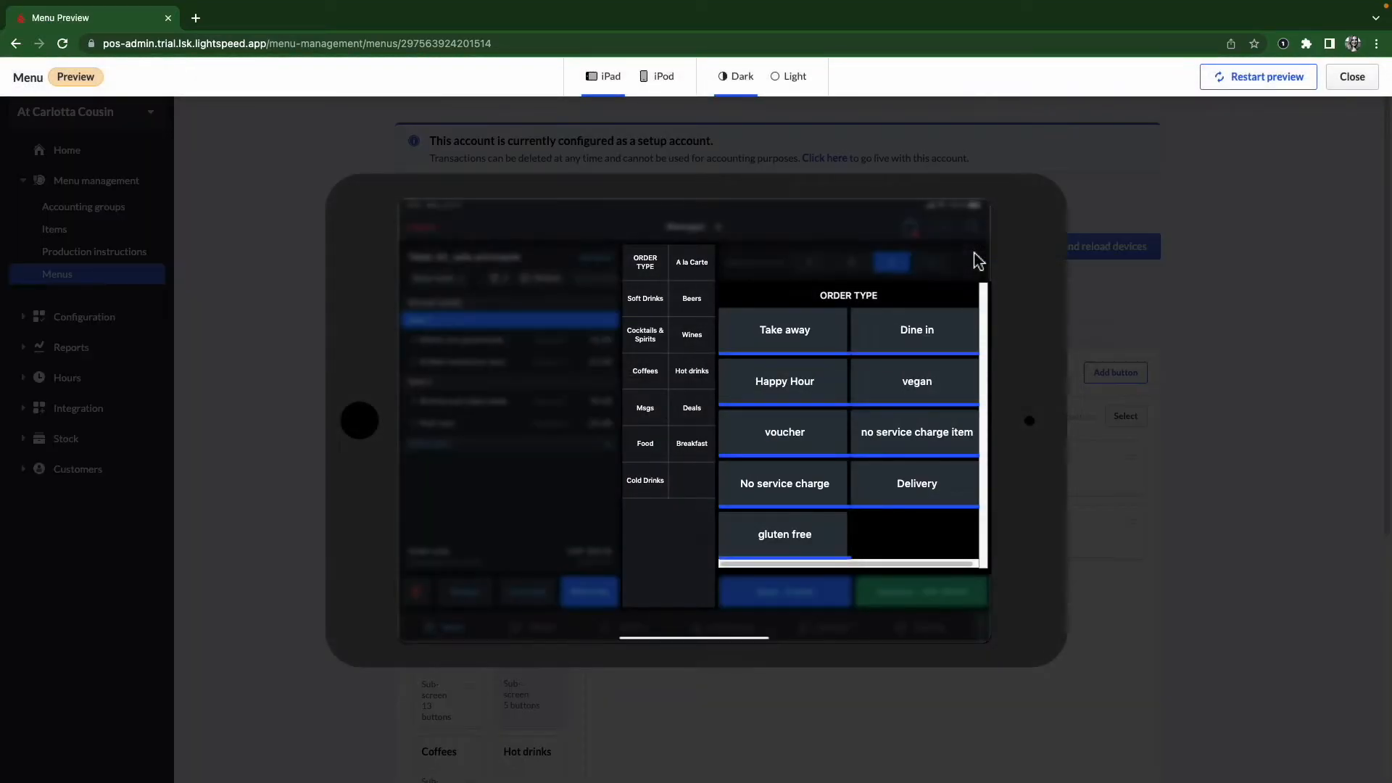
click(697, 349)
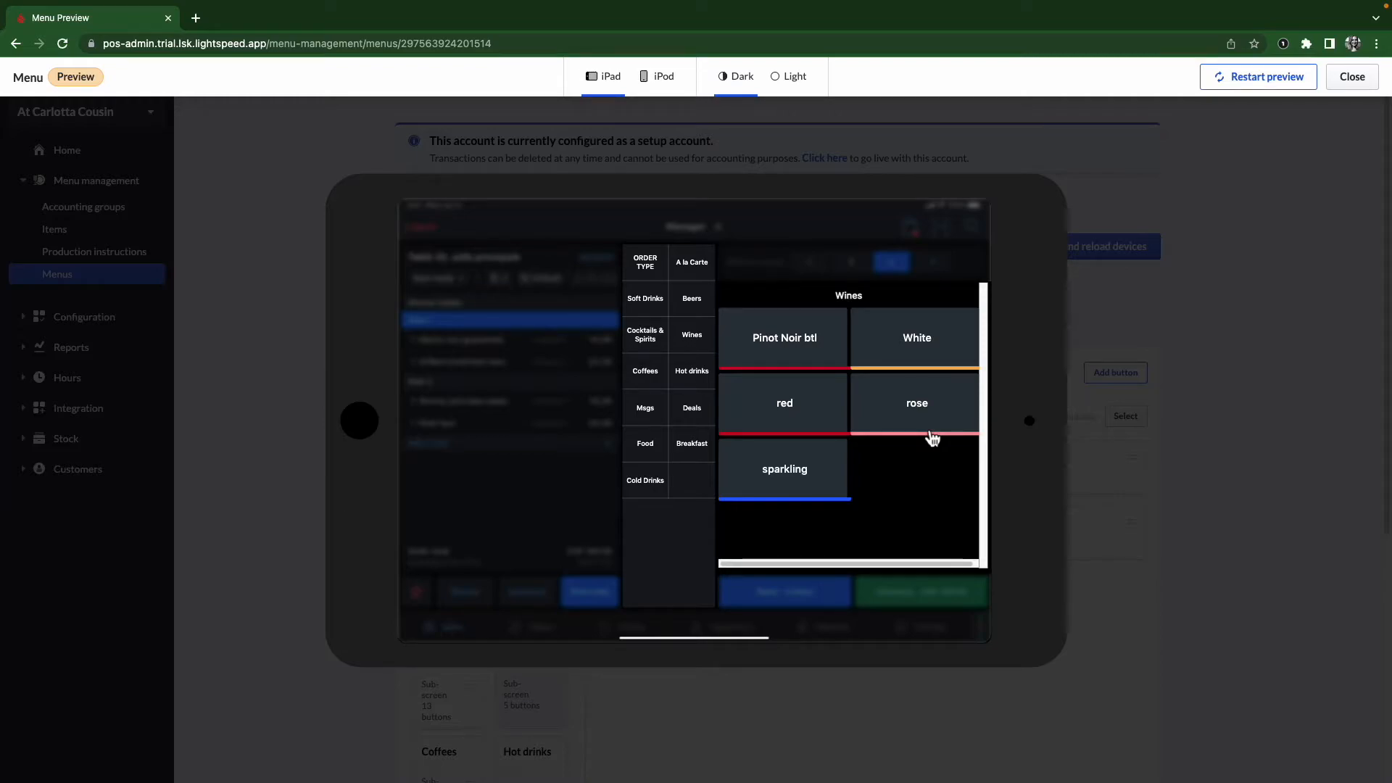
click(1113, 290)
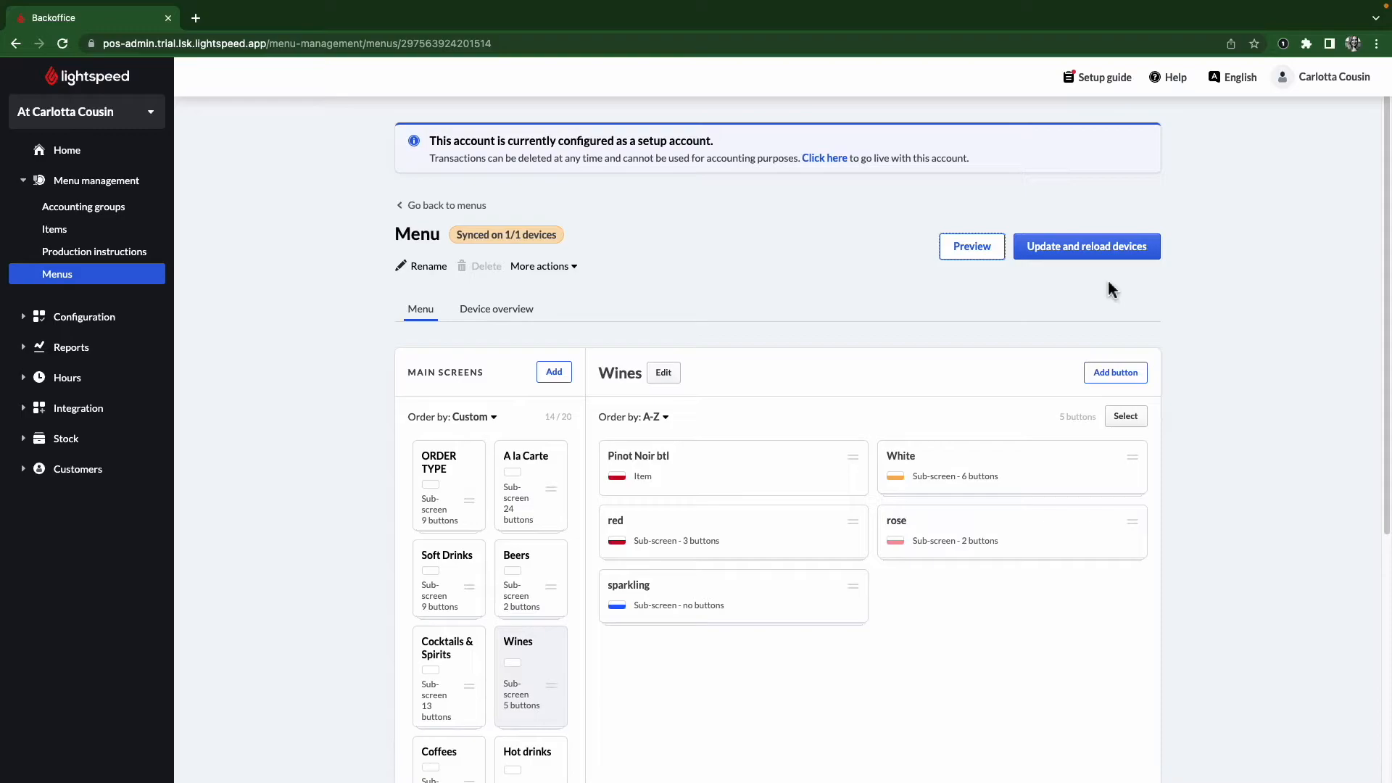
click(975, 253)
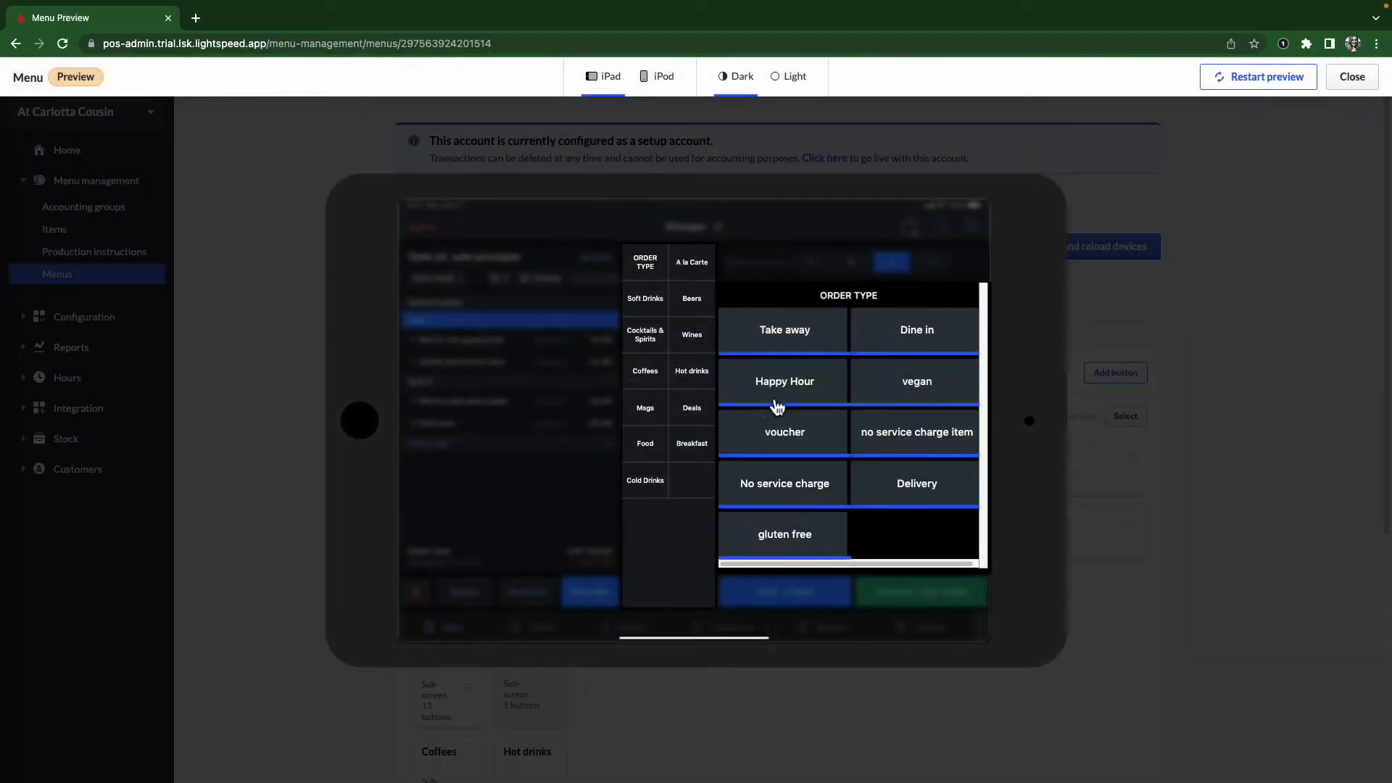
click(706, 340)
click(906, 338)
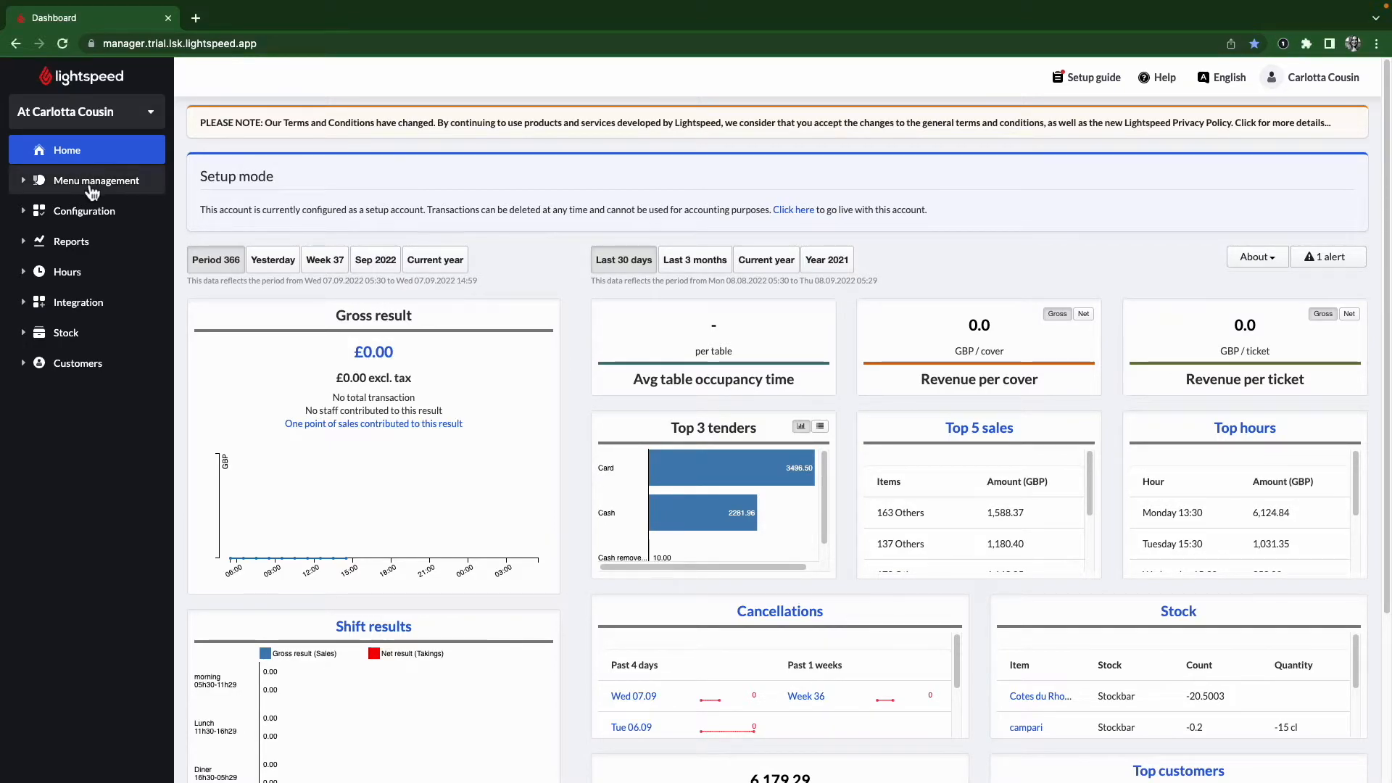
Step: Open the Items page and examine the list of existing items with their types, prices and accounting groups
click(69, 185)
click(69, 233)
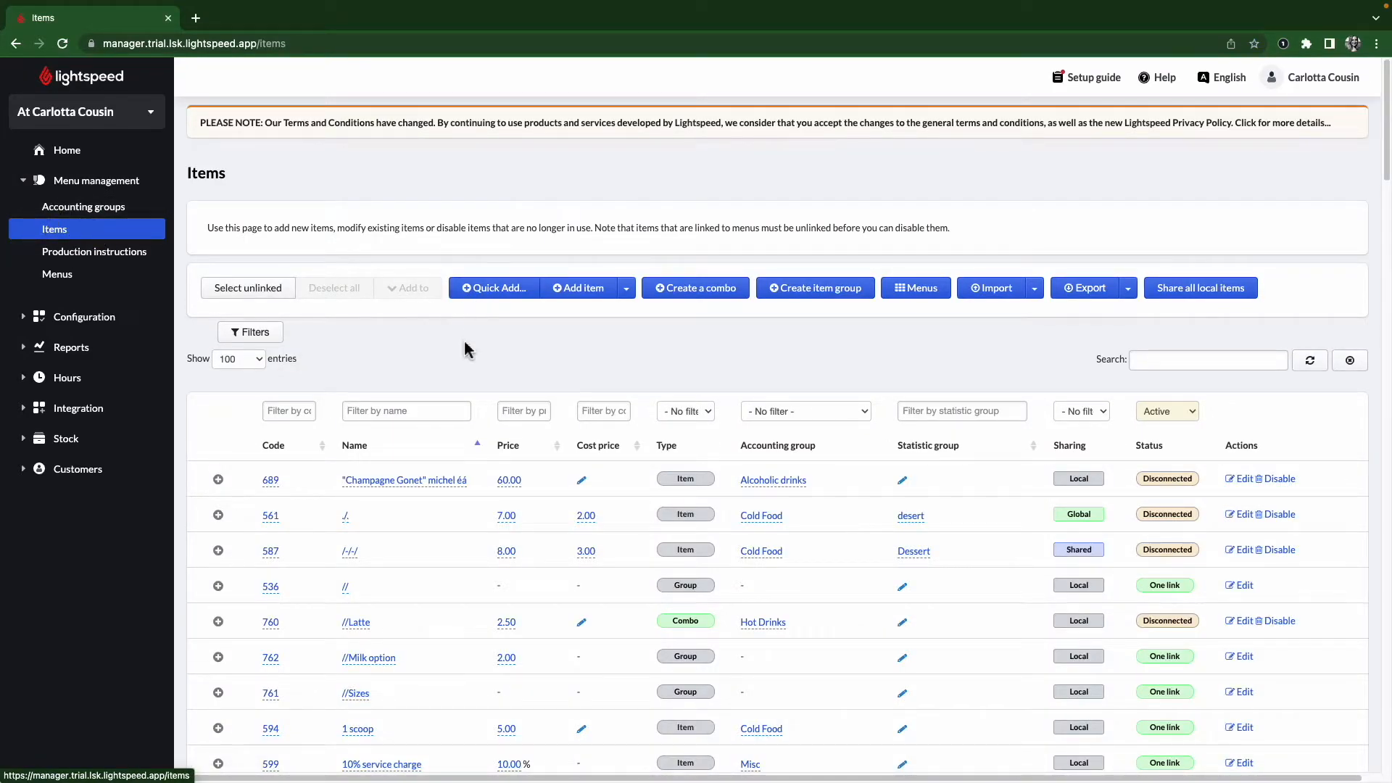
scroll(466, 348, down, 5)
scroll(466, 348, down, 10)
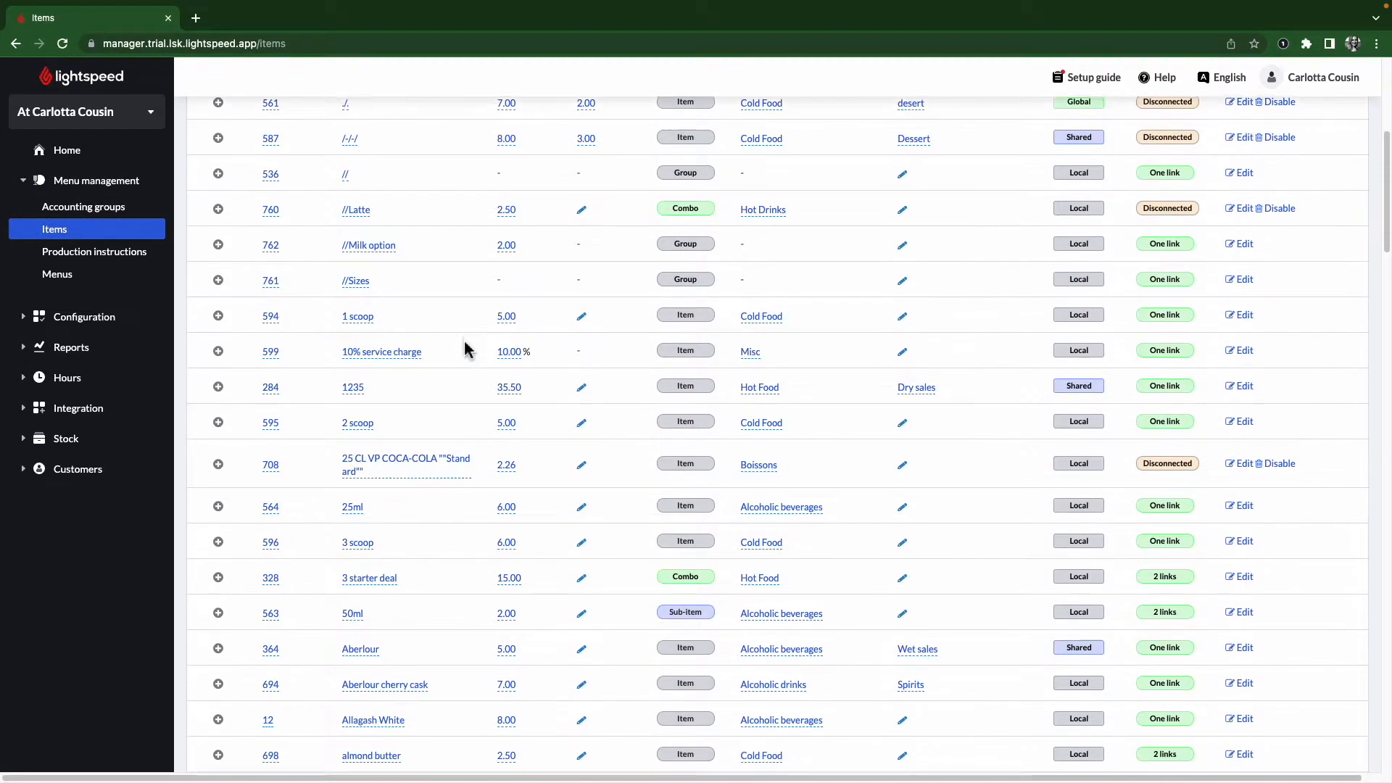
scroll(466, 348, down, 7)
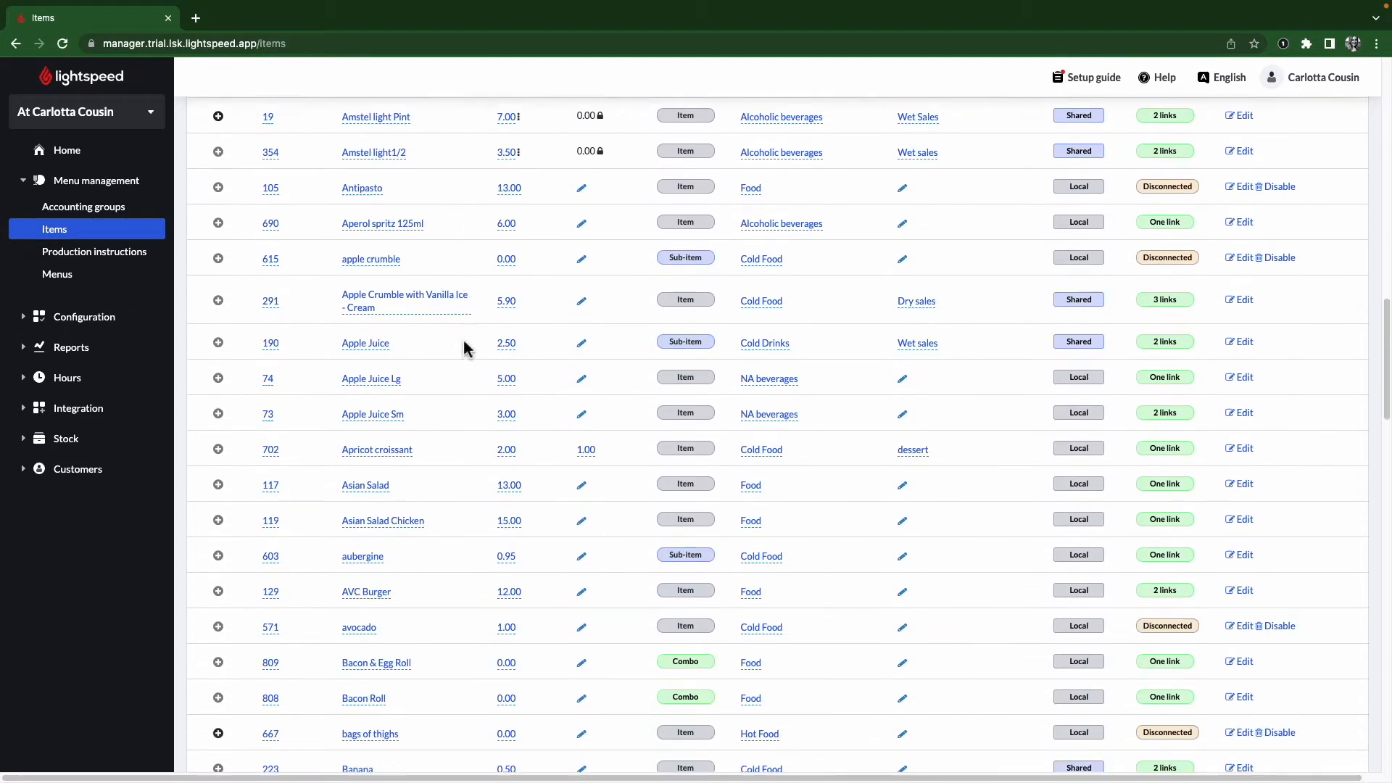
scroll(466, 348, down, 10)
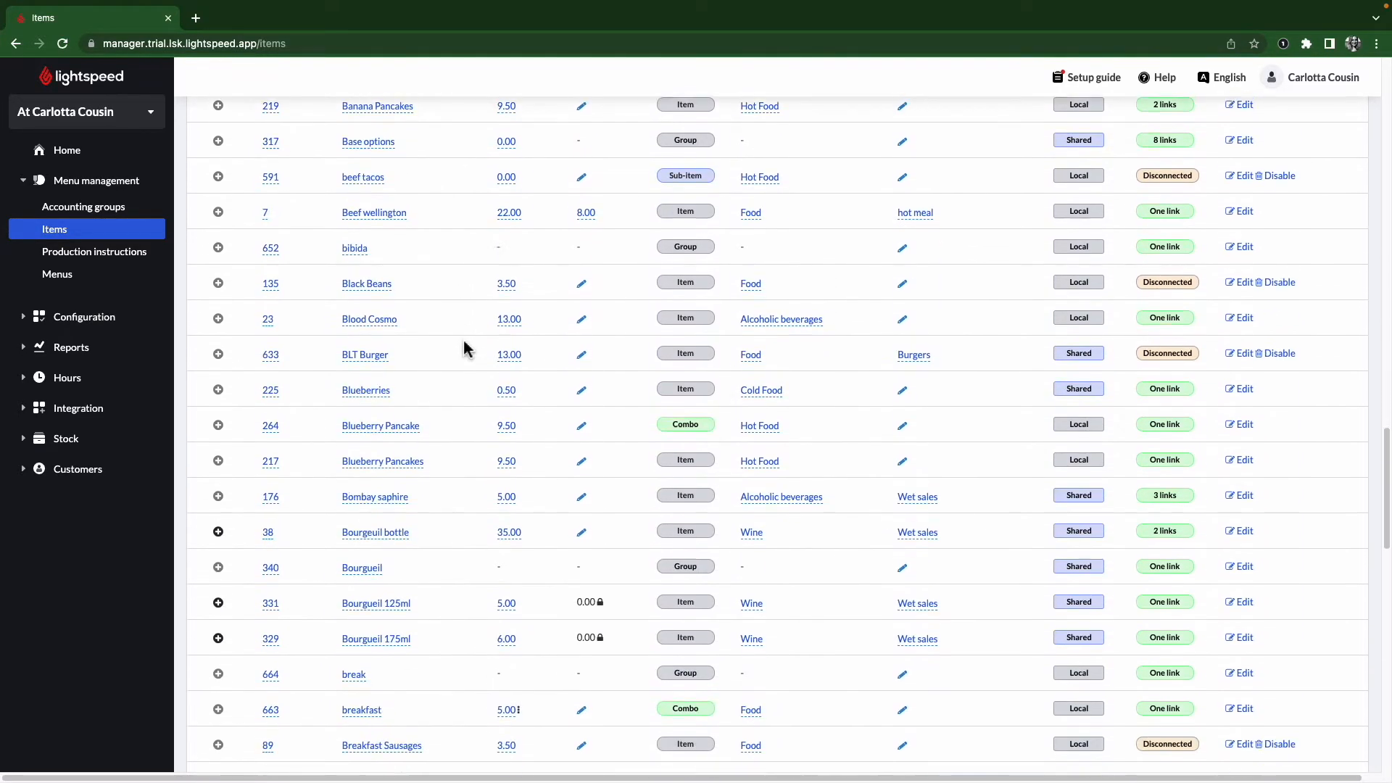
scroll(467, 348, up, 10)
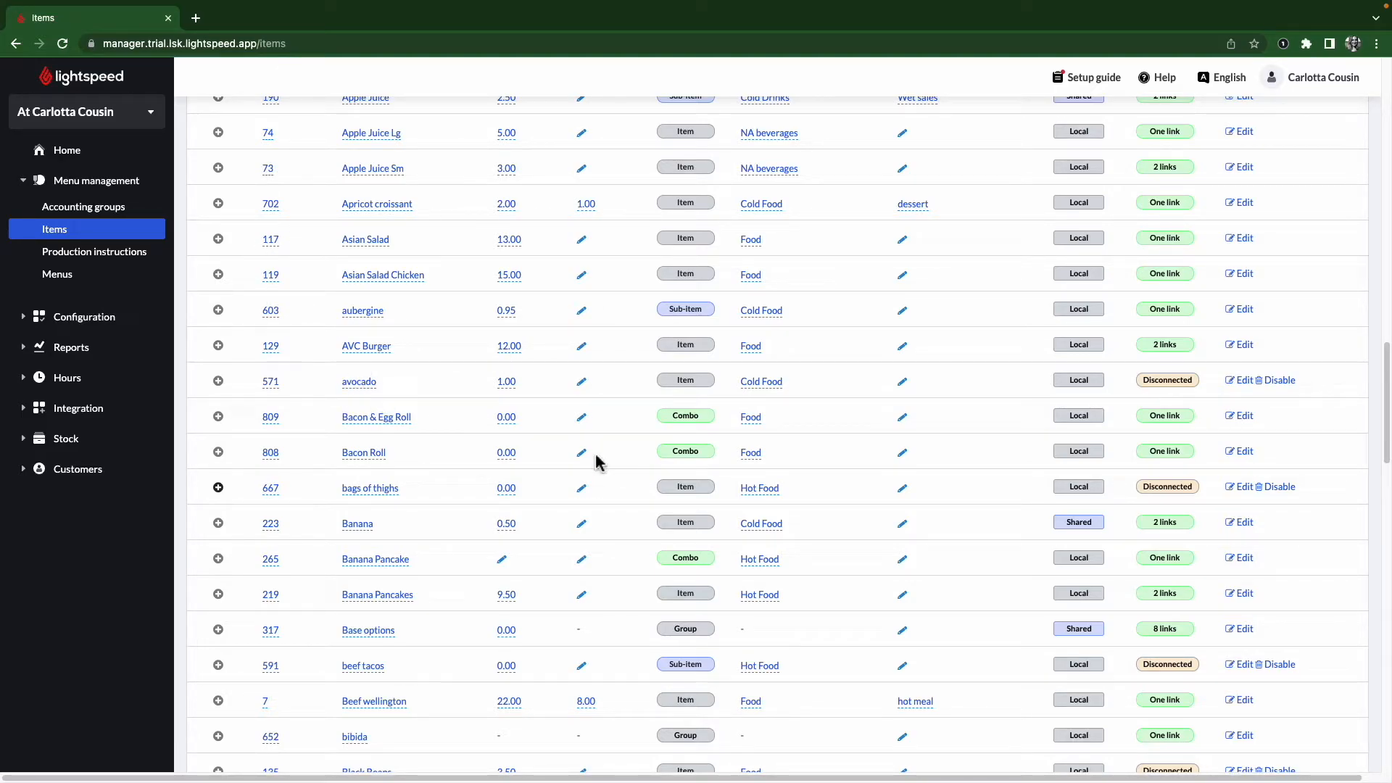
scroll(596, 462, up, 15)
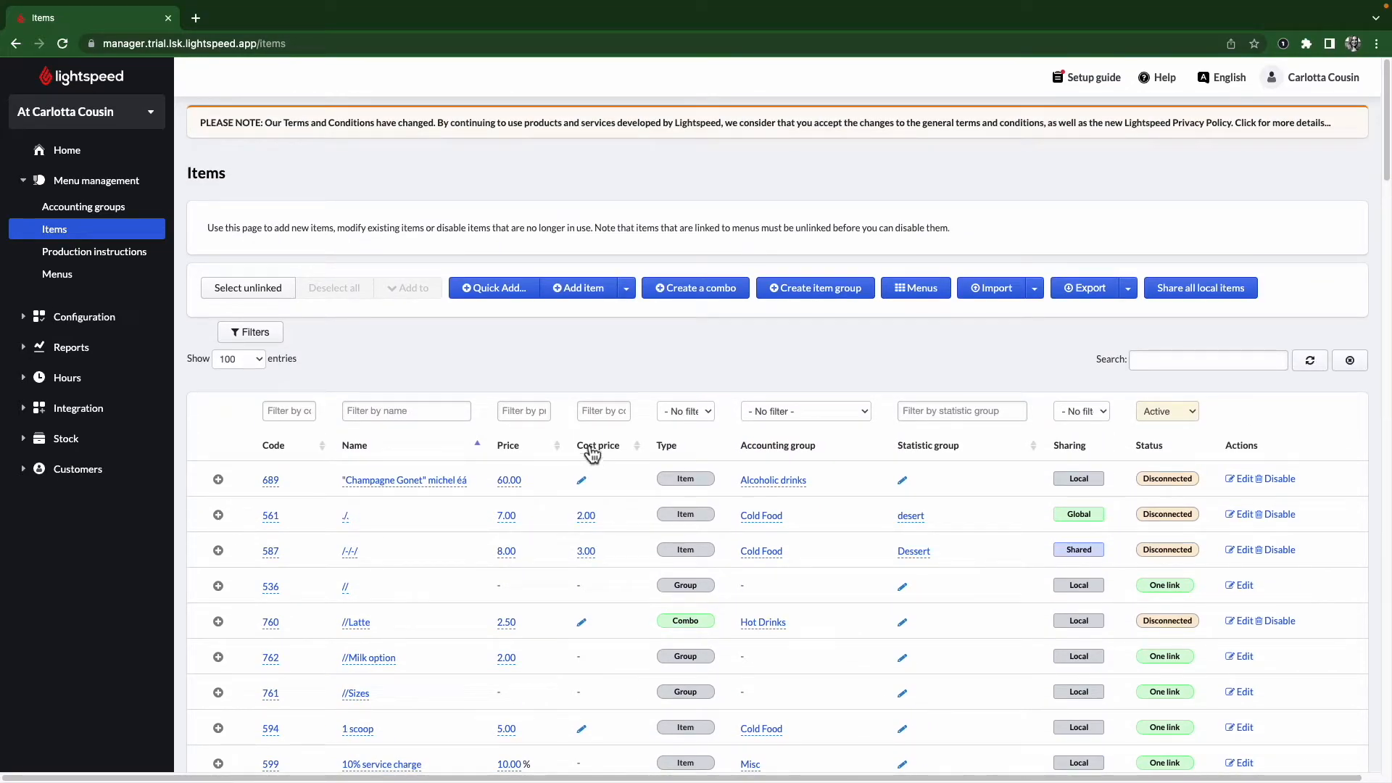
Step: View the options for adding items, start a single new item and enter "ribeye steak." as its receipt name
click(627, 289)
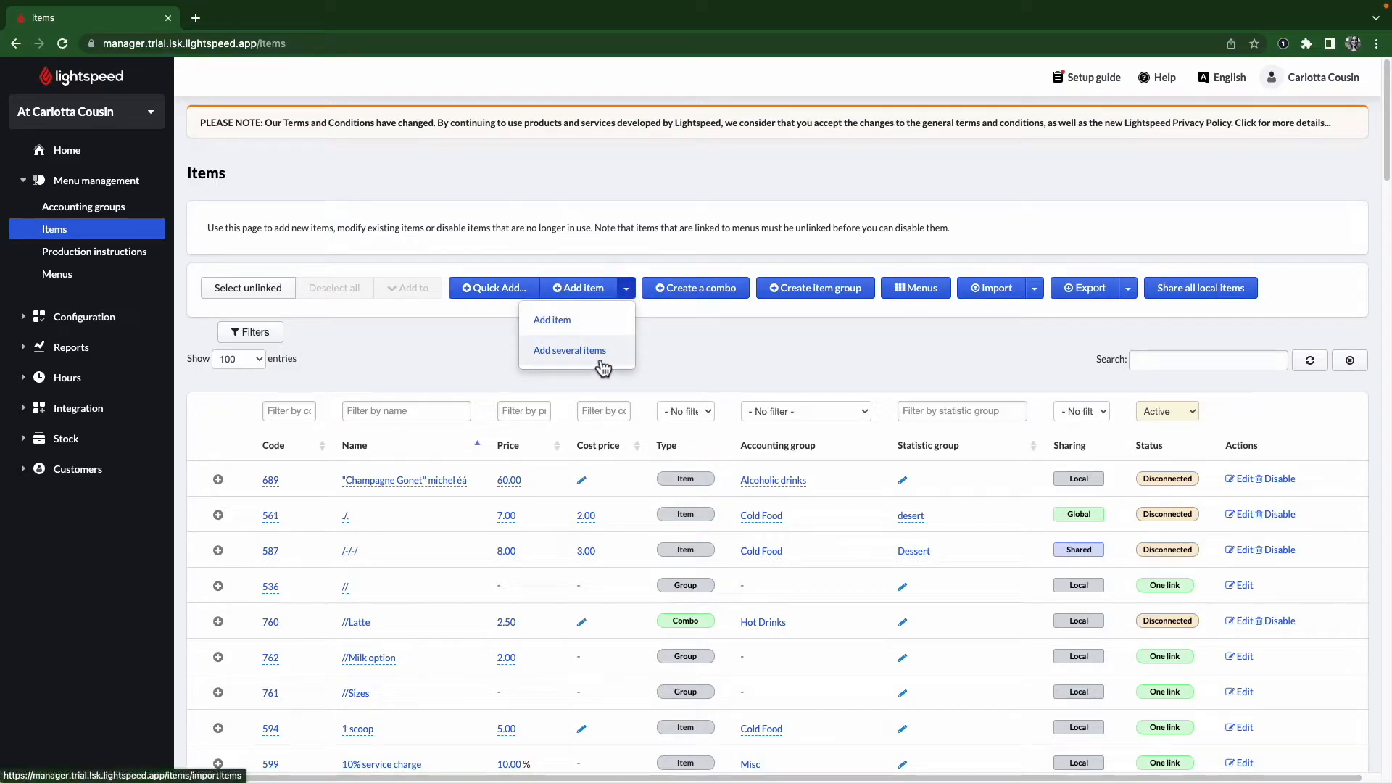
click(730, 342)
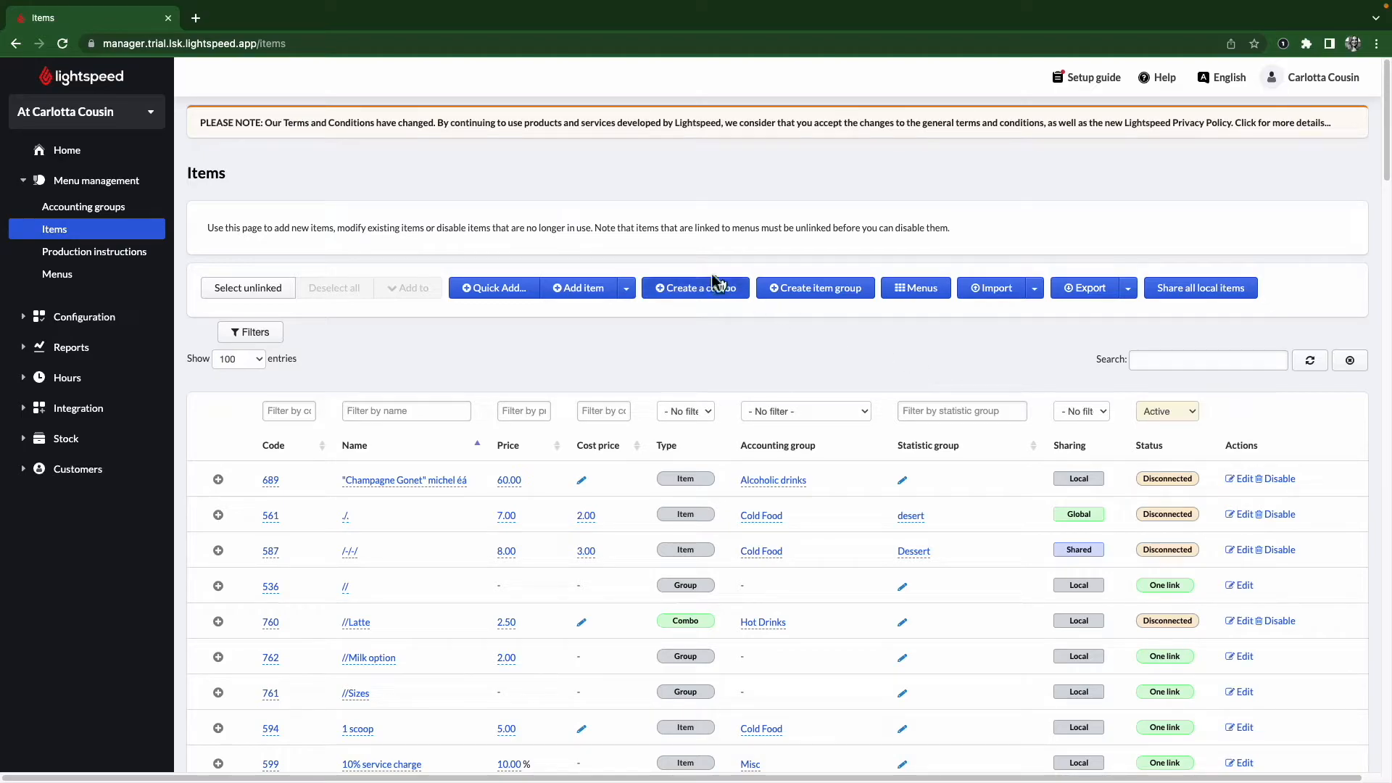
click(583, 301)
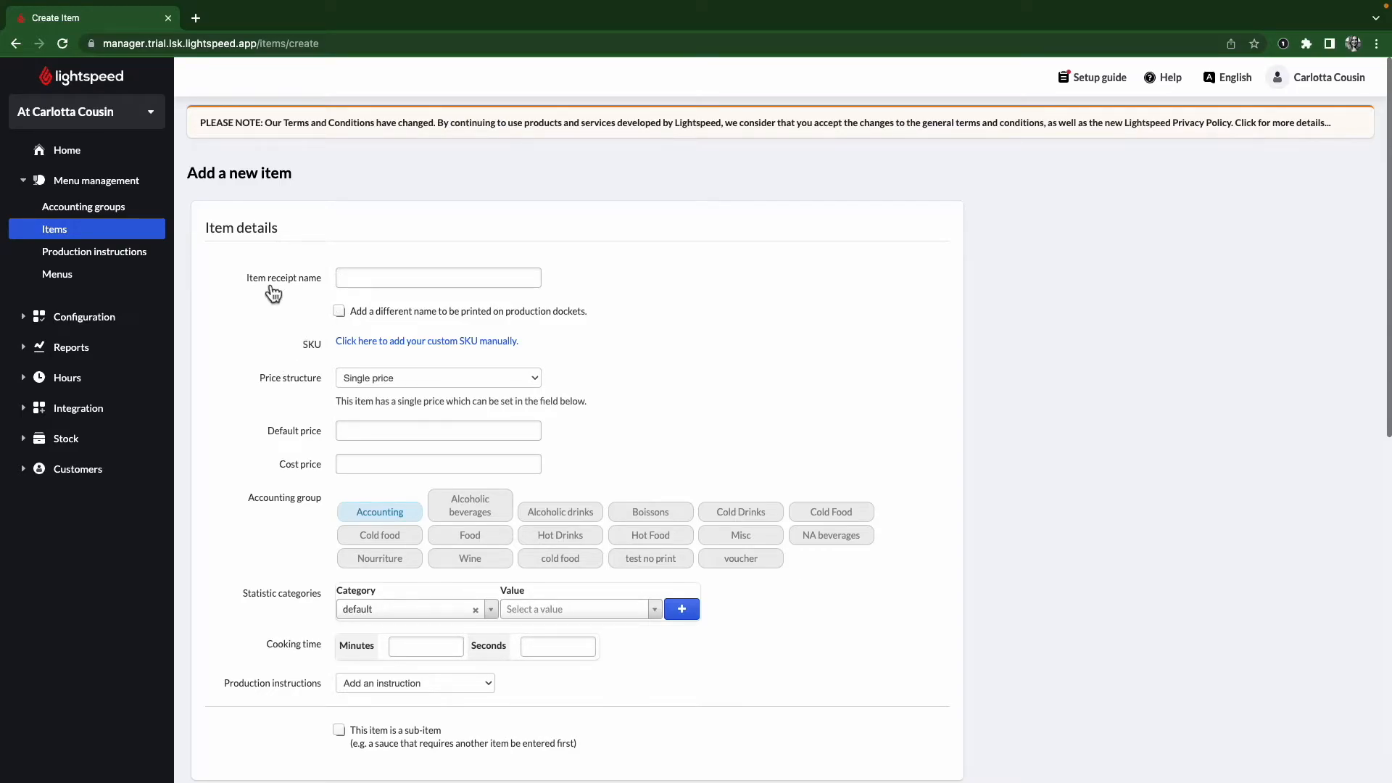
click(399, 283)
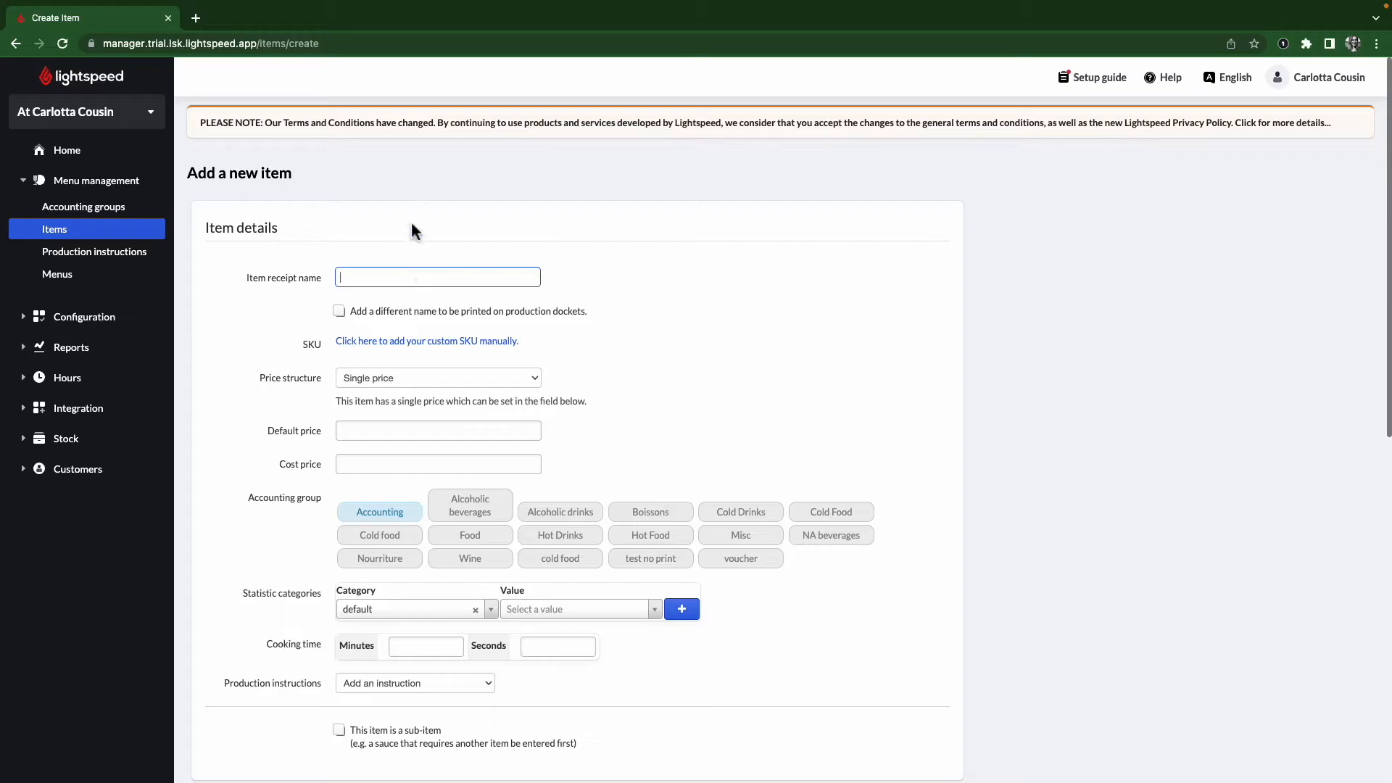
text(ribeye steak.)
Step: Try a different production docket name, "steak", for the new item and turn that option off again
click(340, 312)
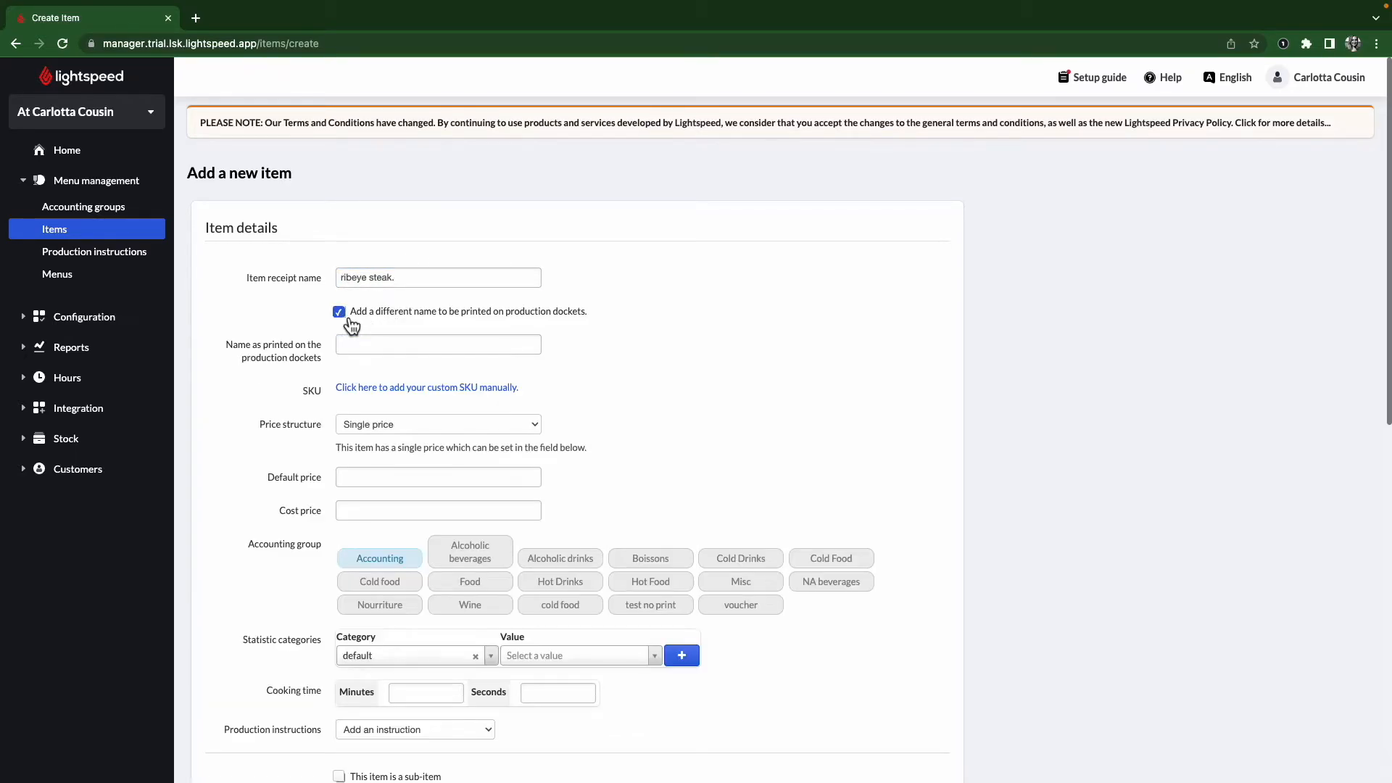
click(387, 348)
text(steak)
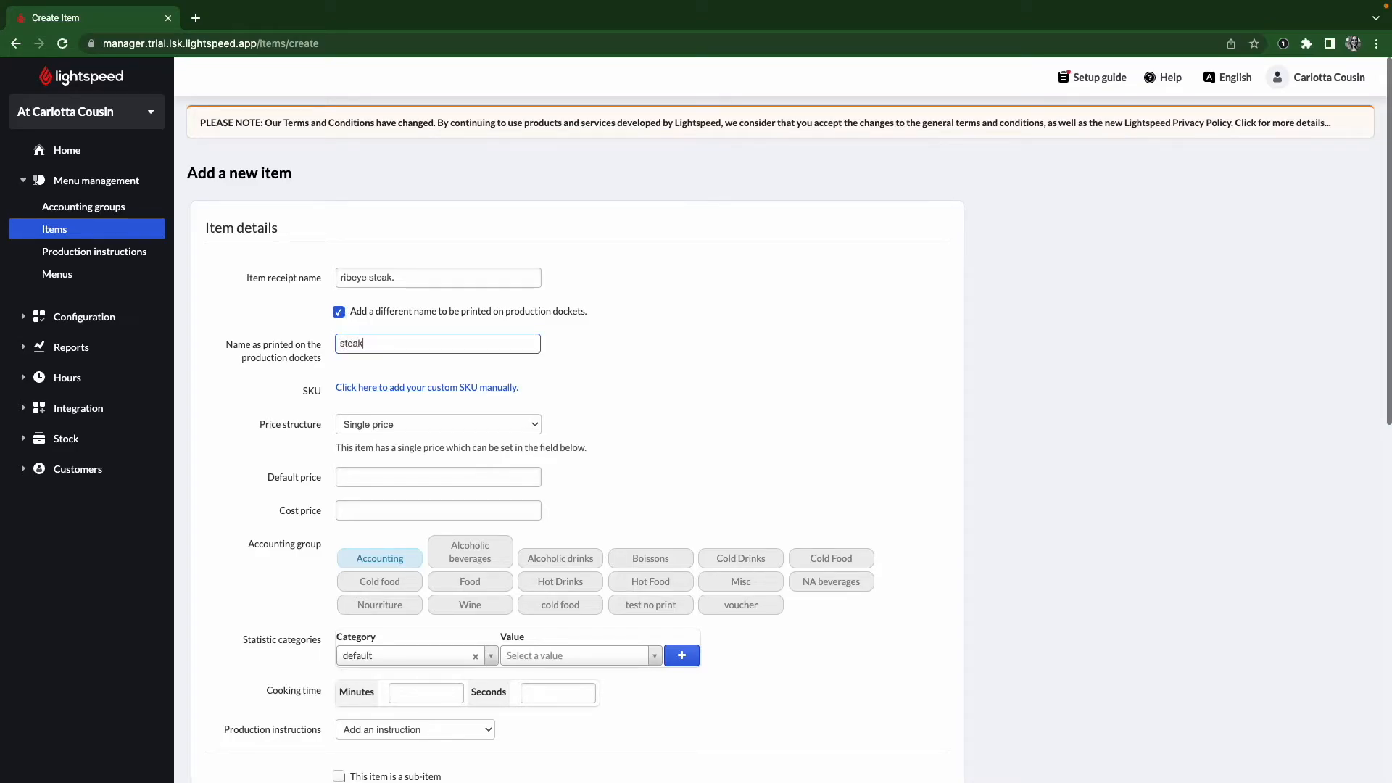
click(339, 313)
Step: Try a custom SKU of 1234 for the new item and remove it again
triple_click(314, 363)
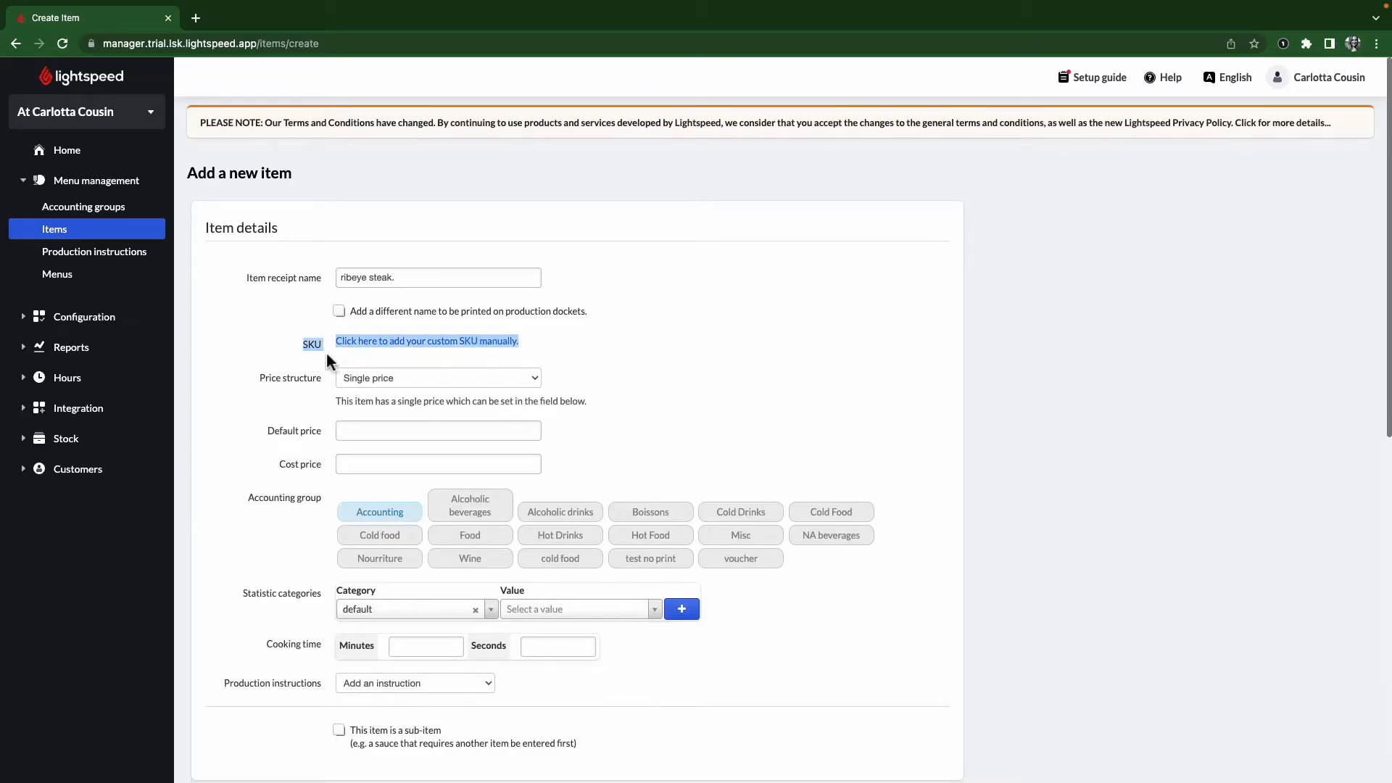
click(324, 360)
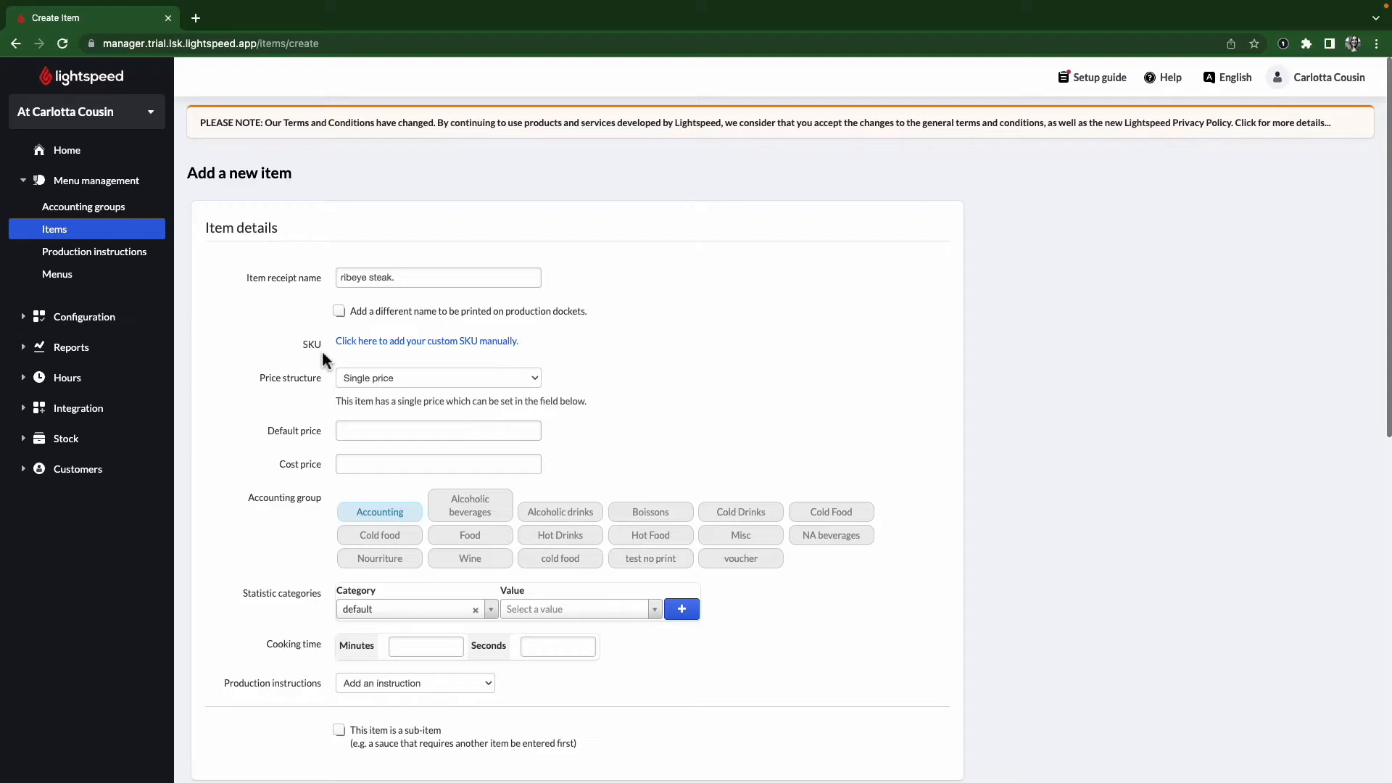
click(370, 342)
text(1)
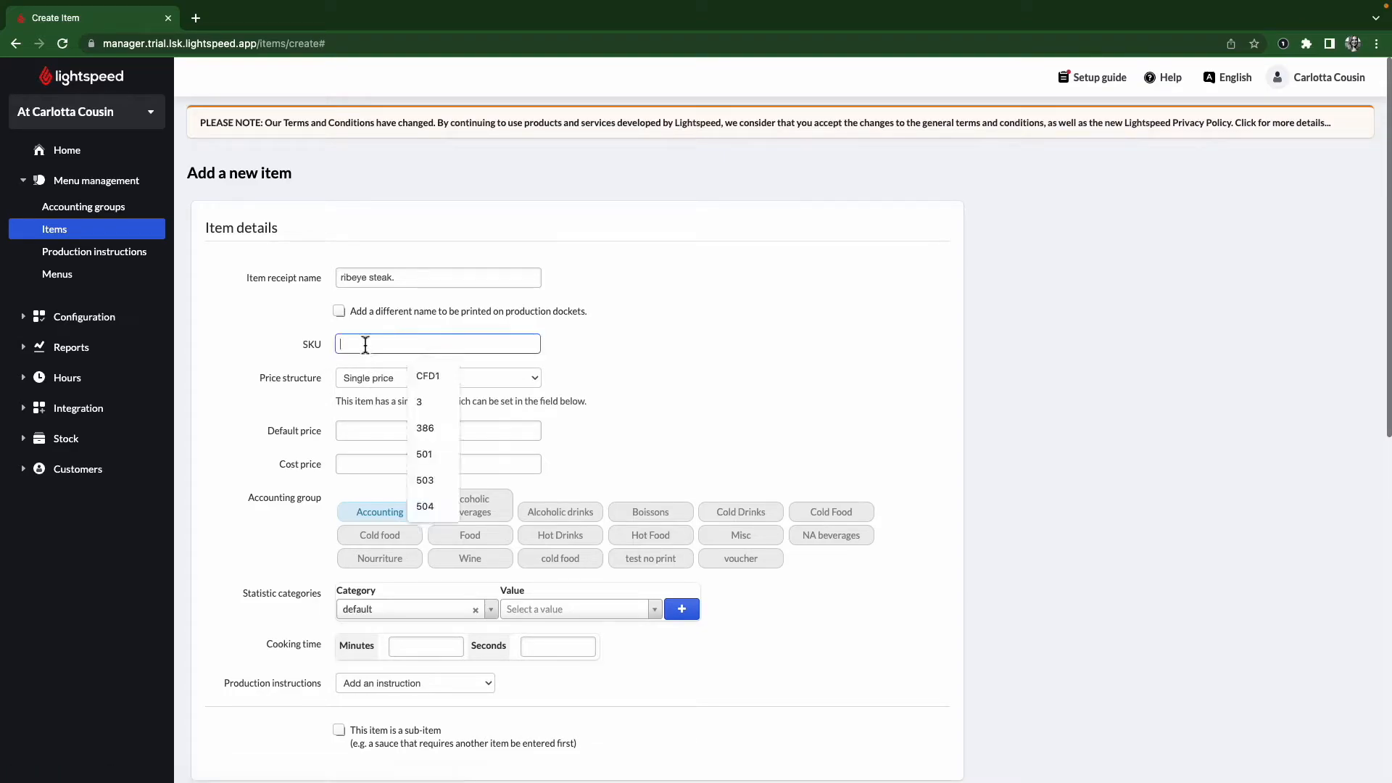
text(234)
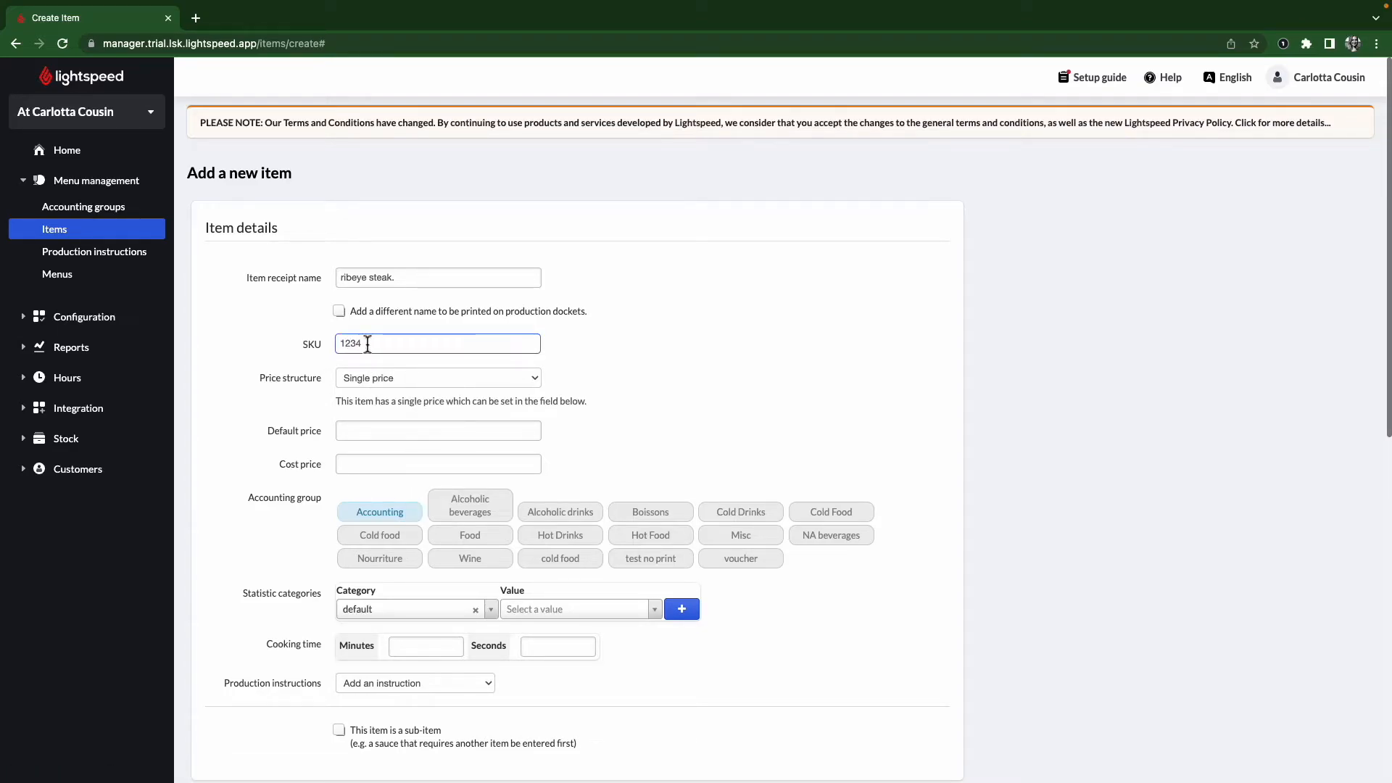
key(BackSpace)
key(BackSpace)
key(BackSpace)
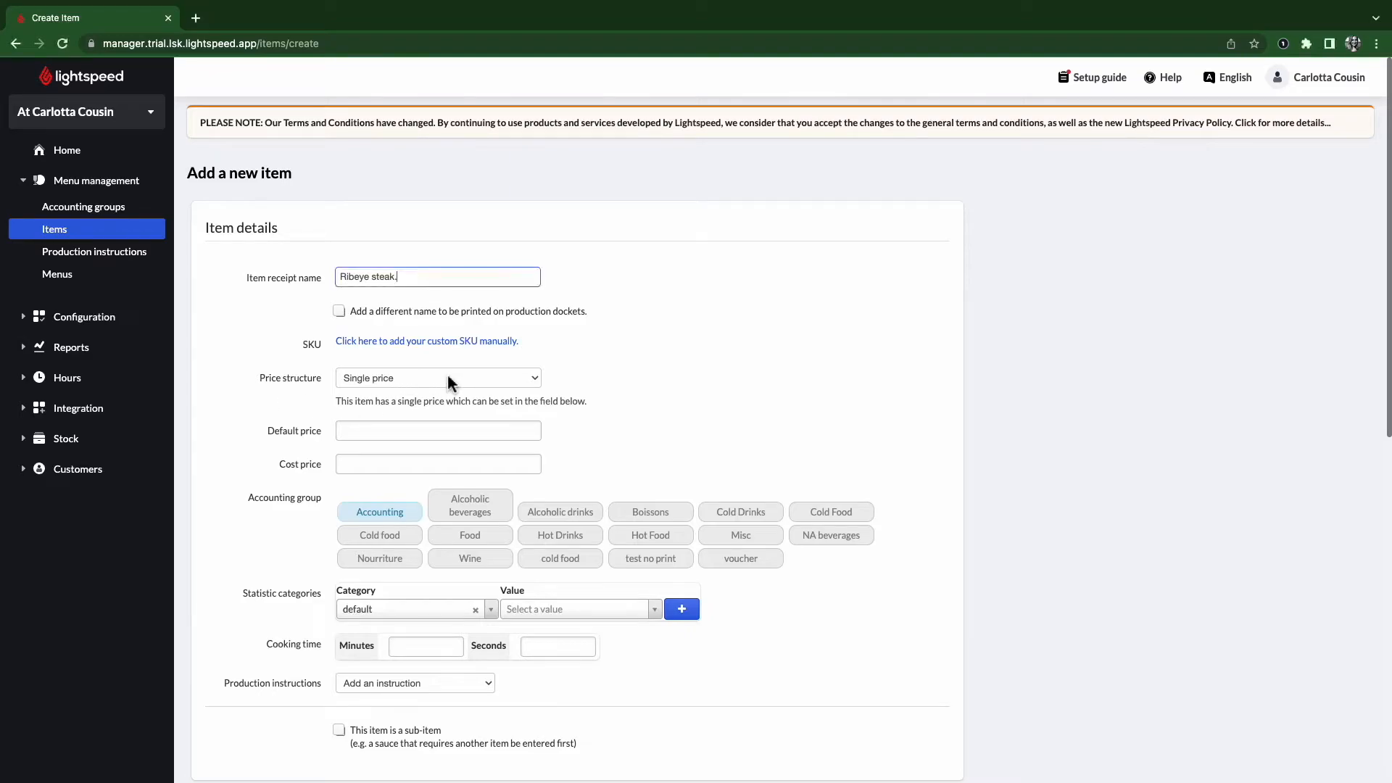
Step: Keep the item's price structure at Single price and set the default price to 15
click(448, 380)
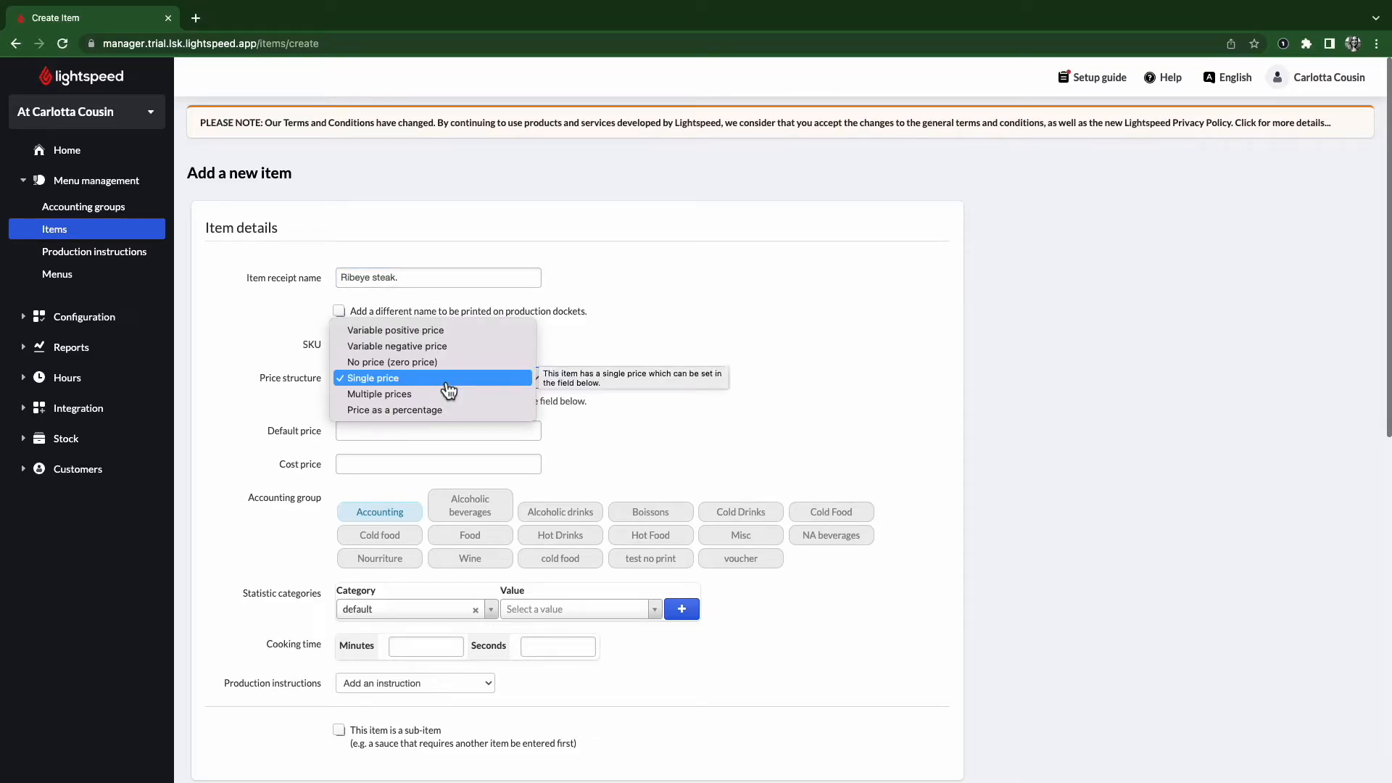
click(401, 380)
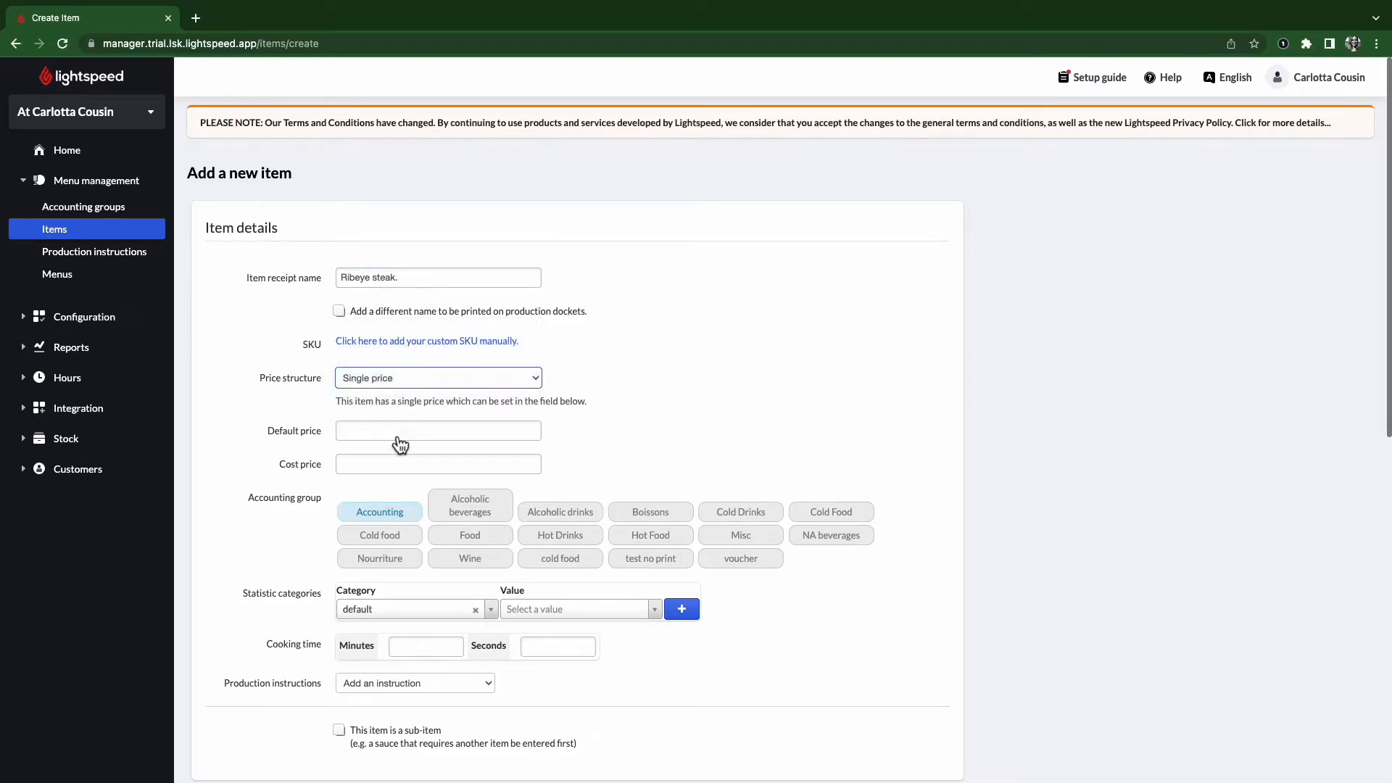
click(391, 432)
text(15)
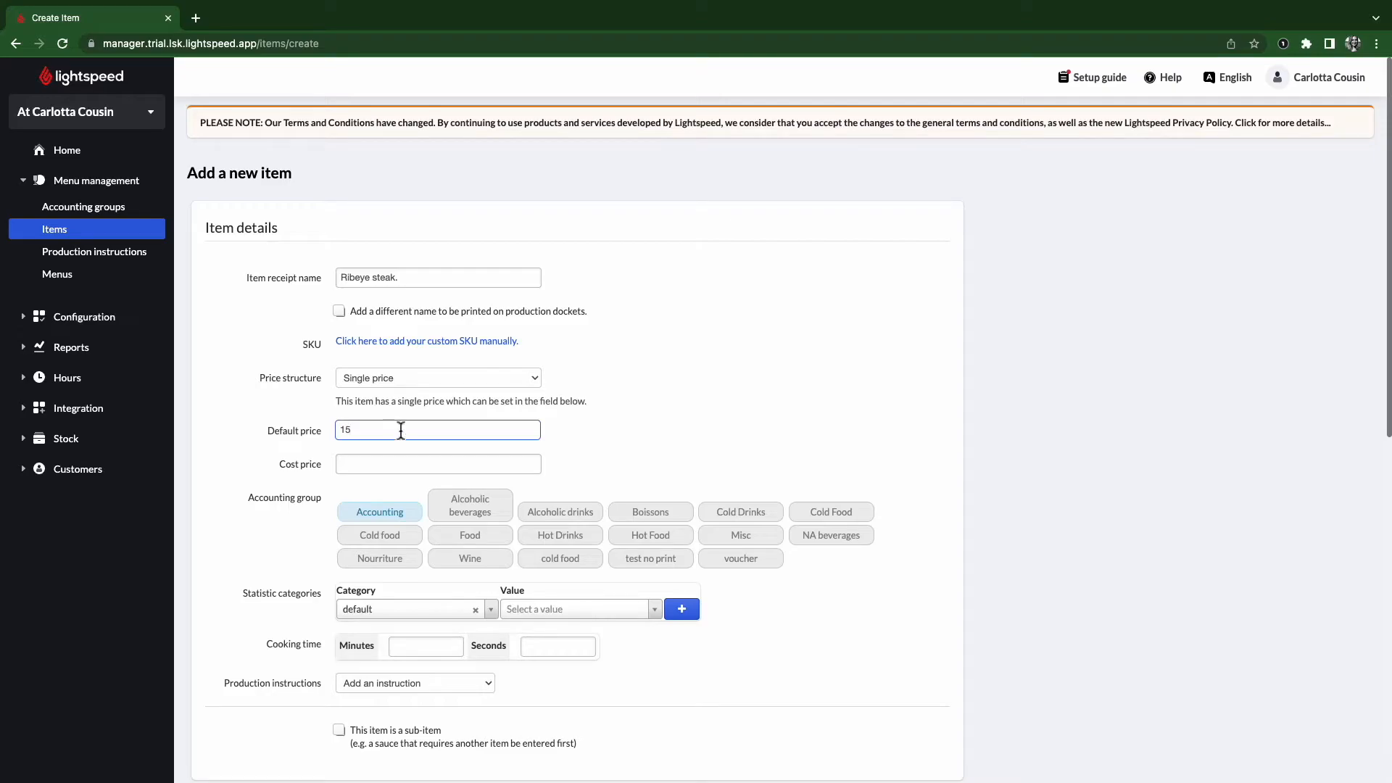
Step: Try the No price (zero price) structure for the item and switch it to Variable positive price
click(401, 383)
click(395, 362)
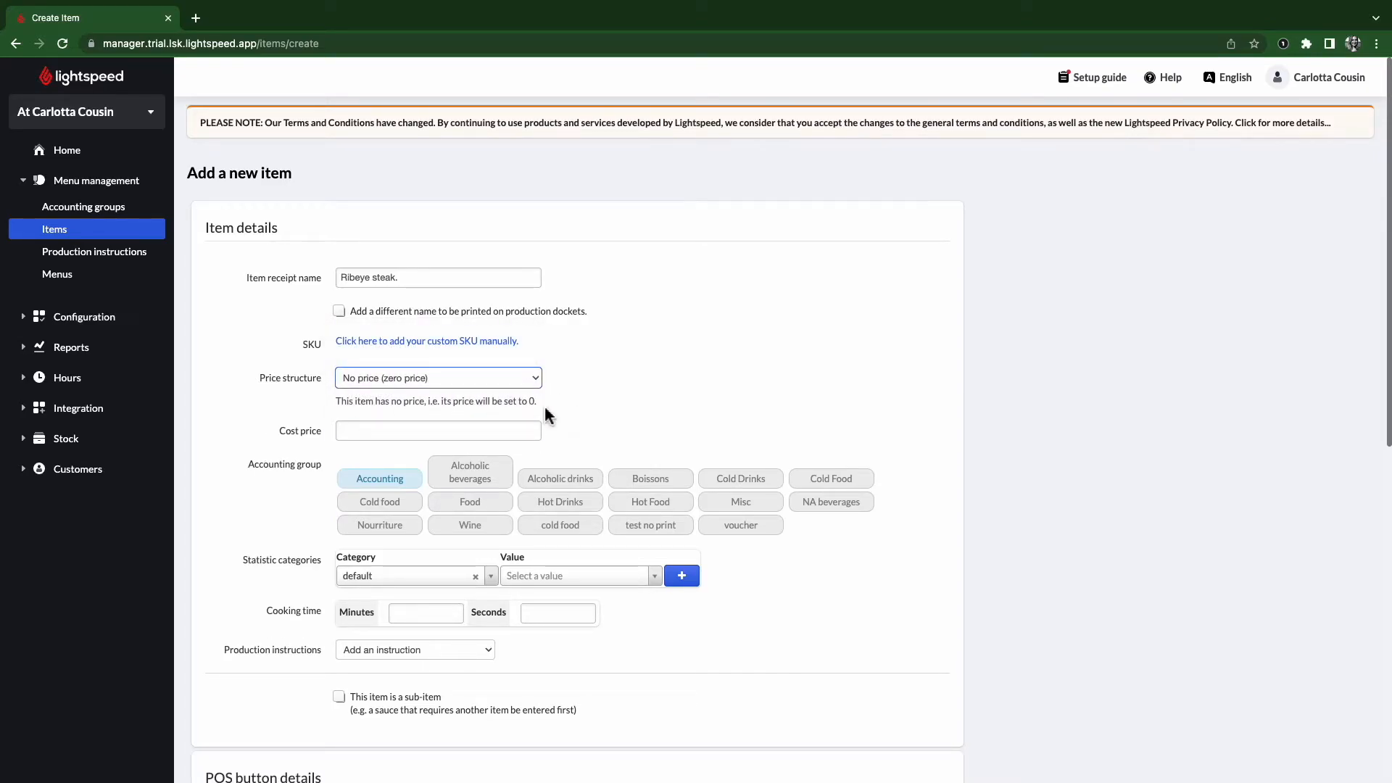
click(528, 380)
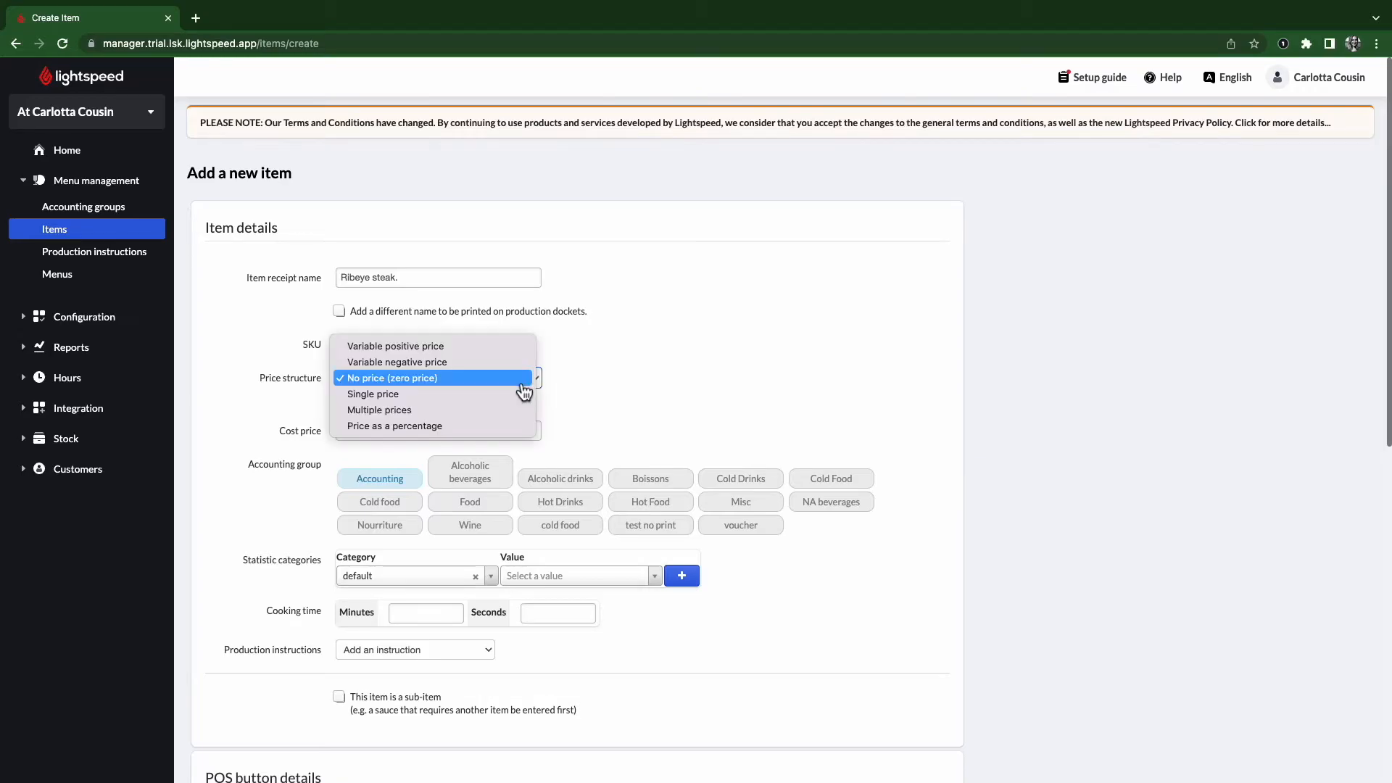
click(445, 351)
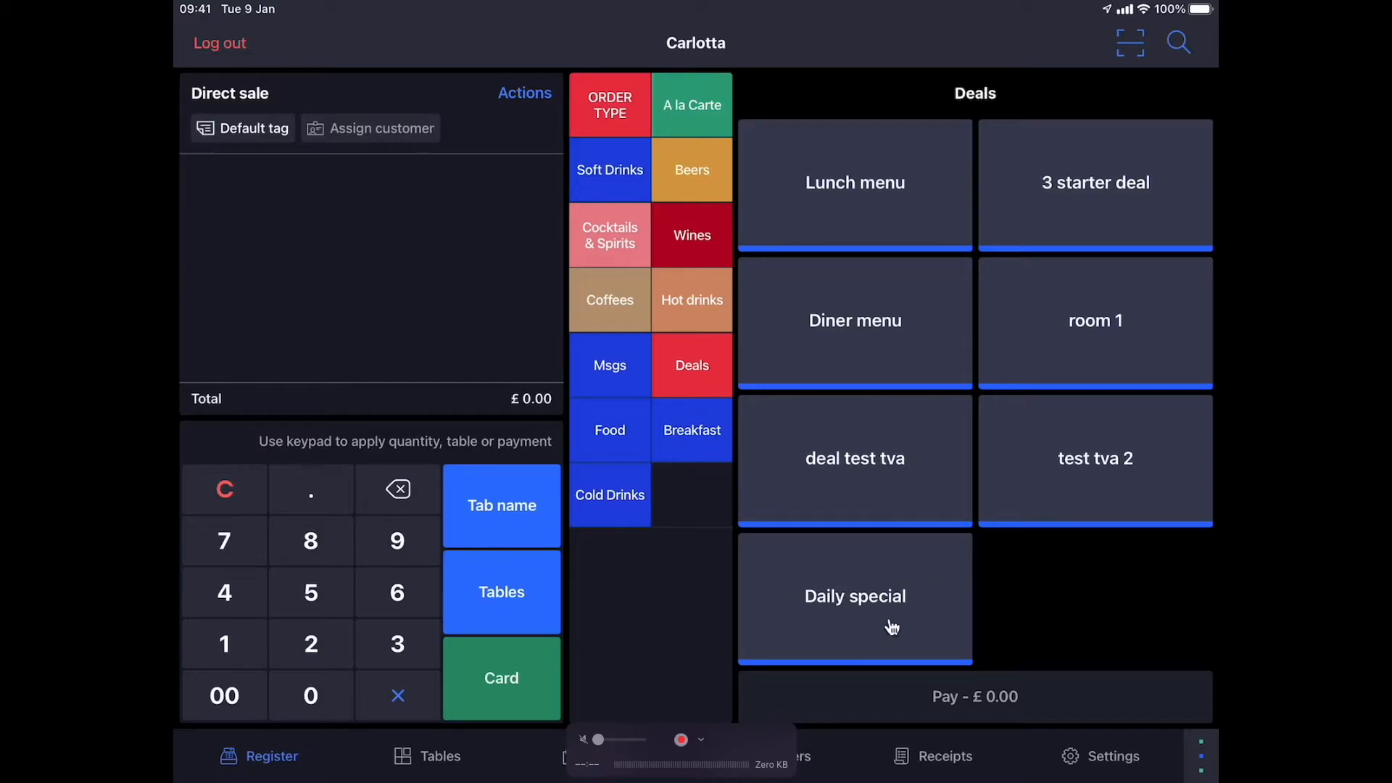
Step: On the POS register, add the Daily special from the Deals screen to the direct sale at £15.00
click(860, 580)
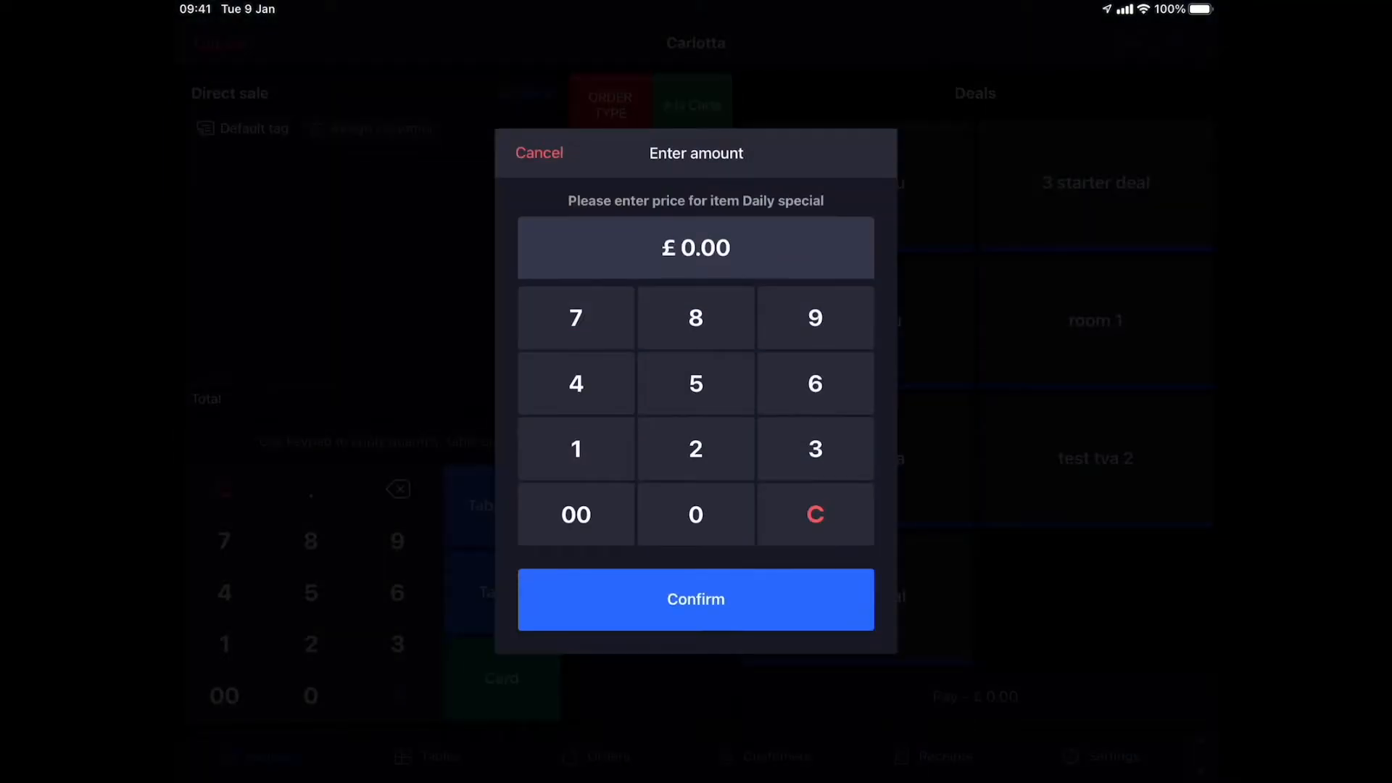
text(1500)
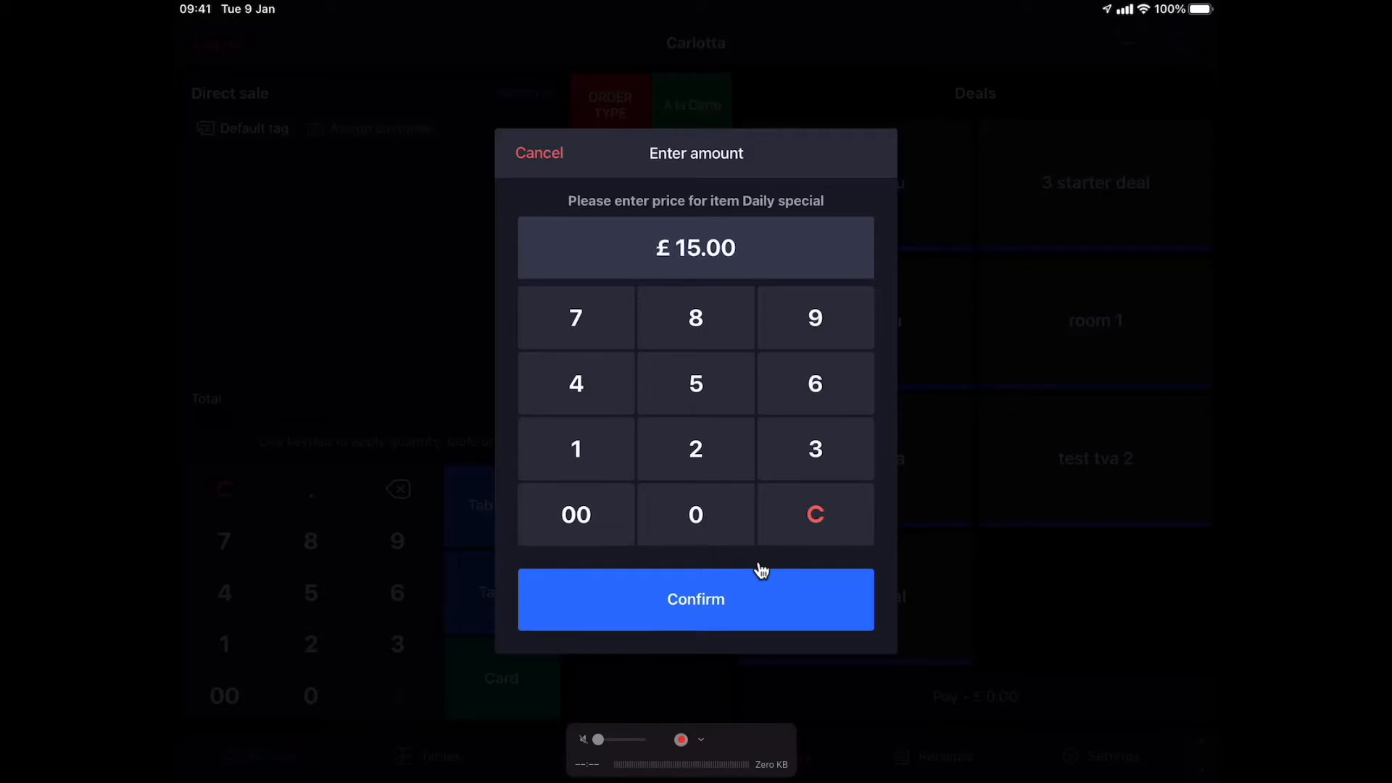
click(761, 575)
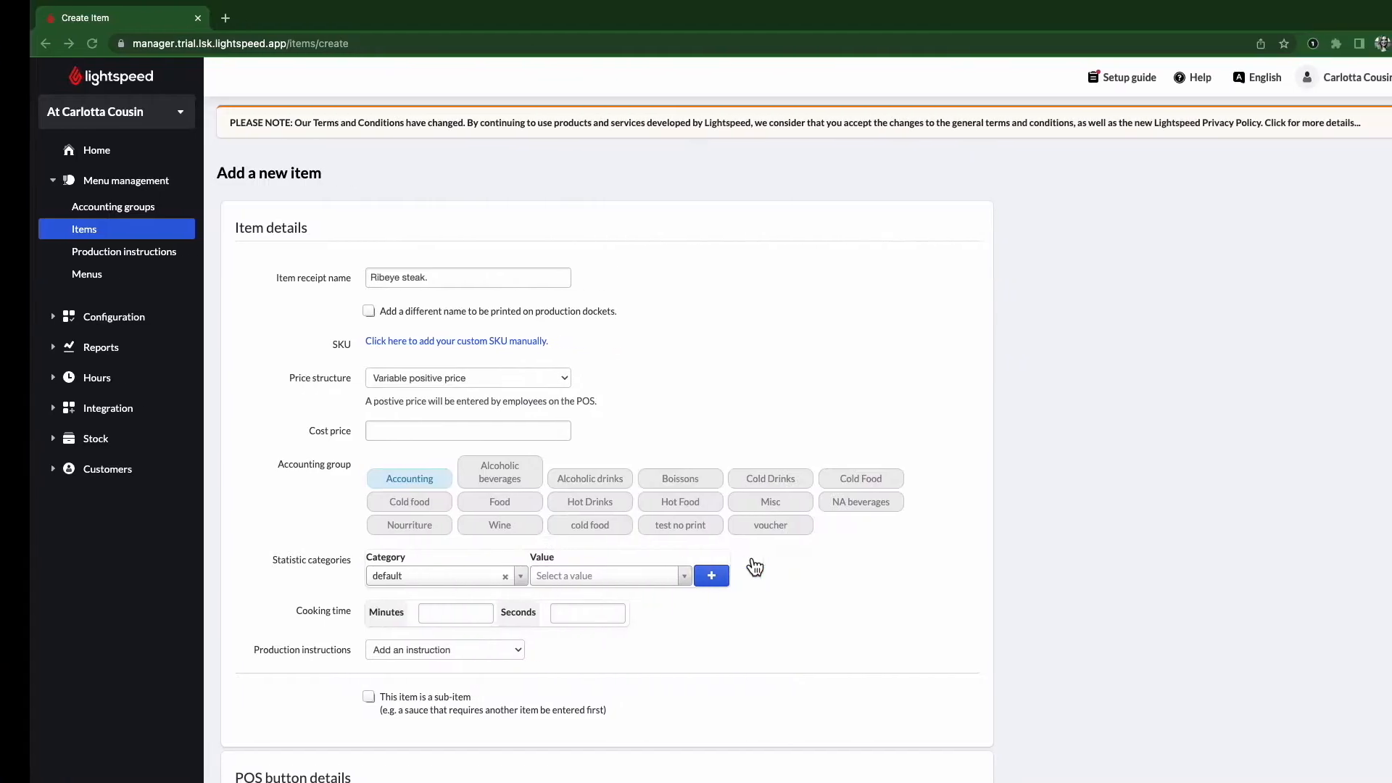
Step: Set the item's price structure to Variable negative price, and on the POS register add an open discount of £5.00 to the sale
click(428, 378)
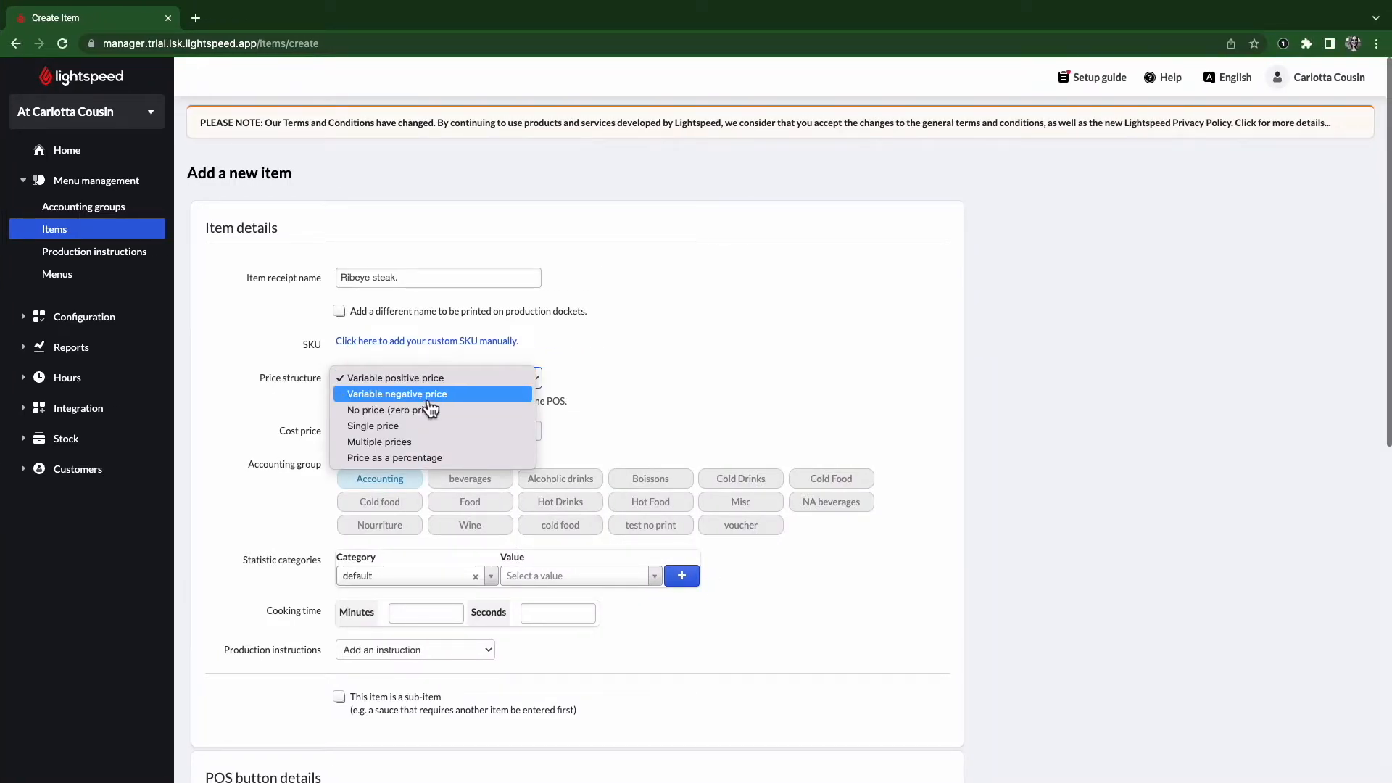
click(431, 393)
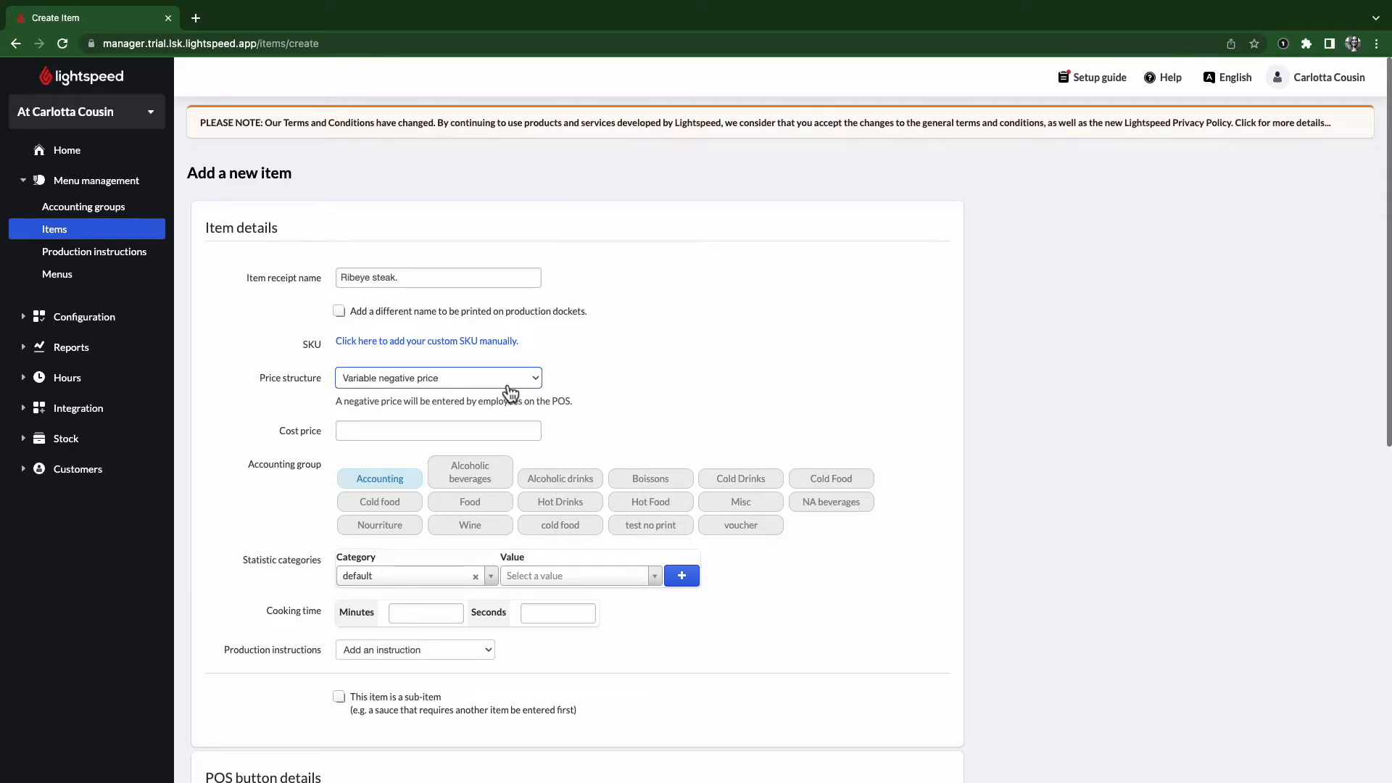
key(ctrl+Left)
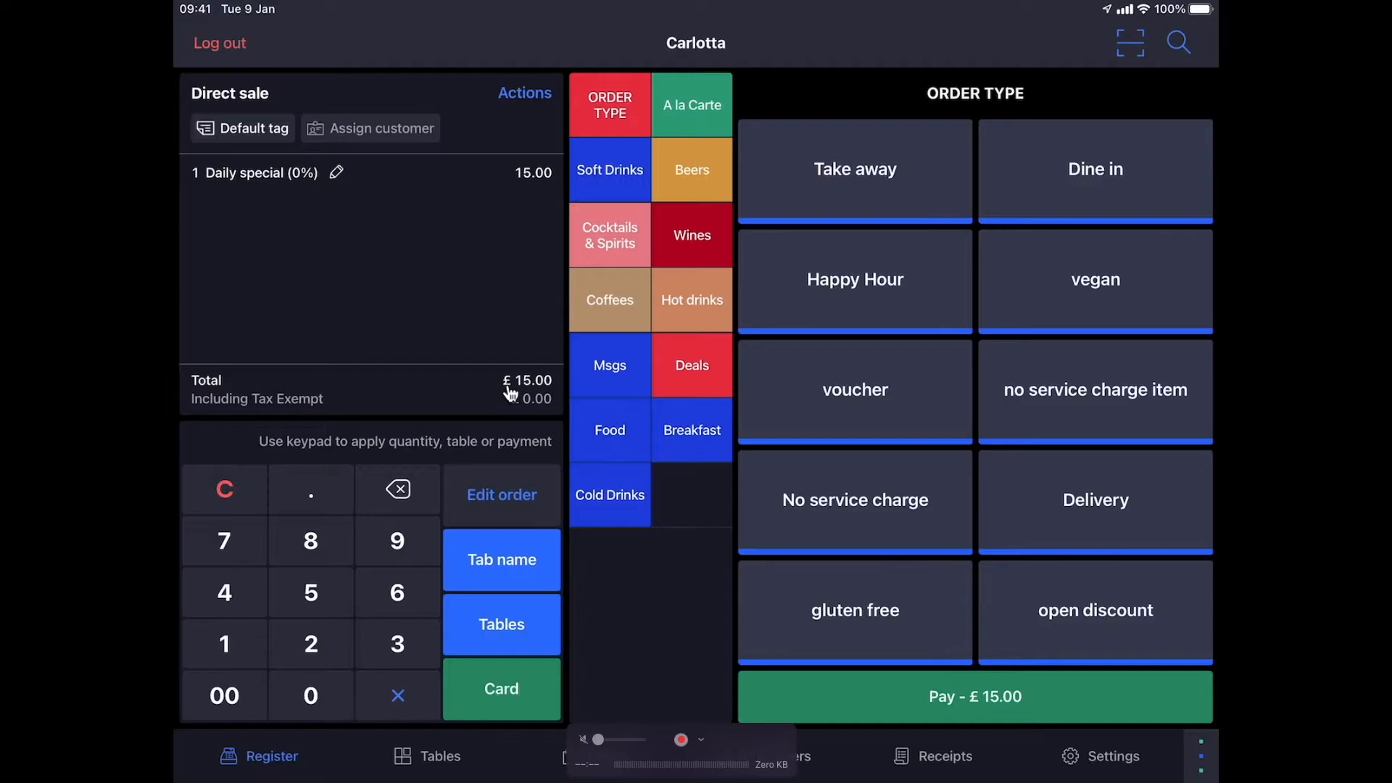
click(1094, 637)
click(696, 384)
click(576, 515)
click(696, 599)
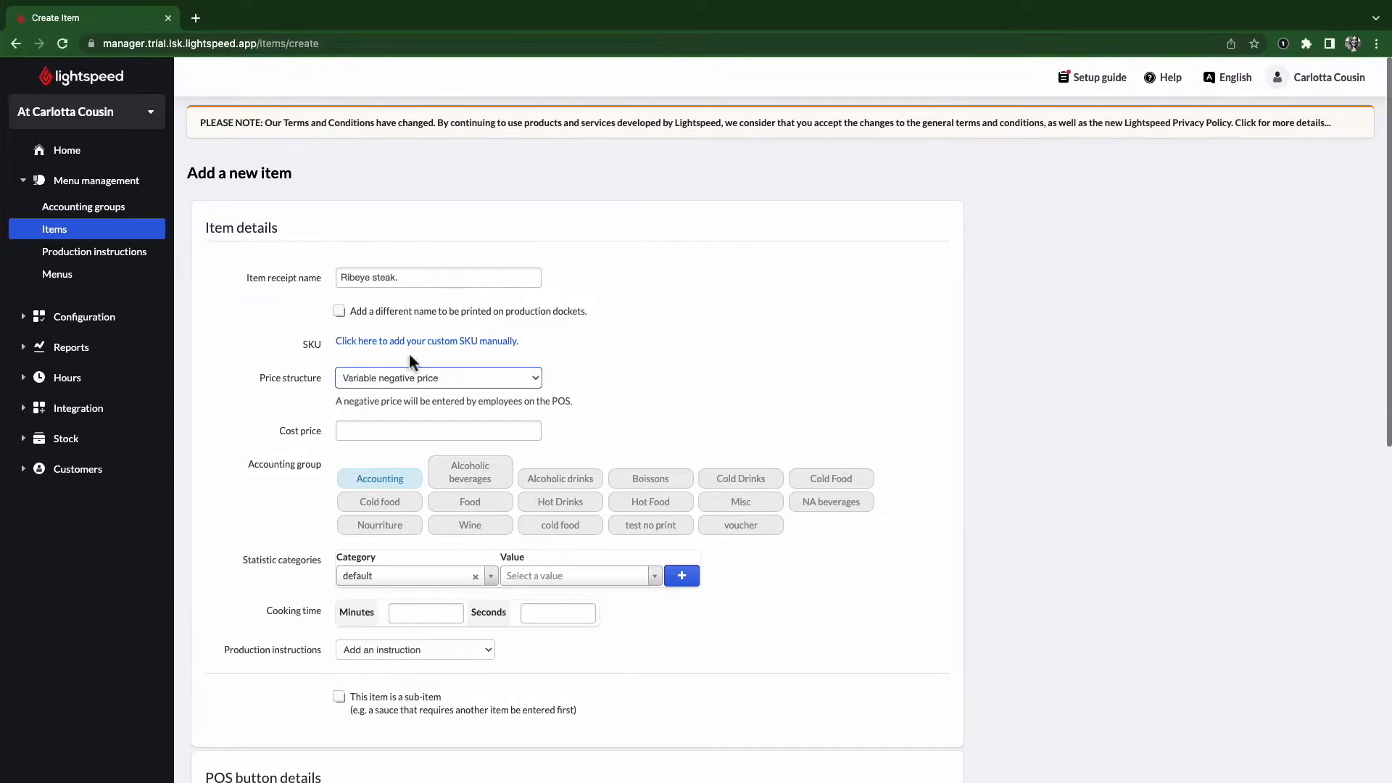
Step: Set the item's price structure to Multiple prices with a Take away price of 12, and select the Brownie on the POS register
click(412, 377)
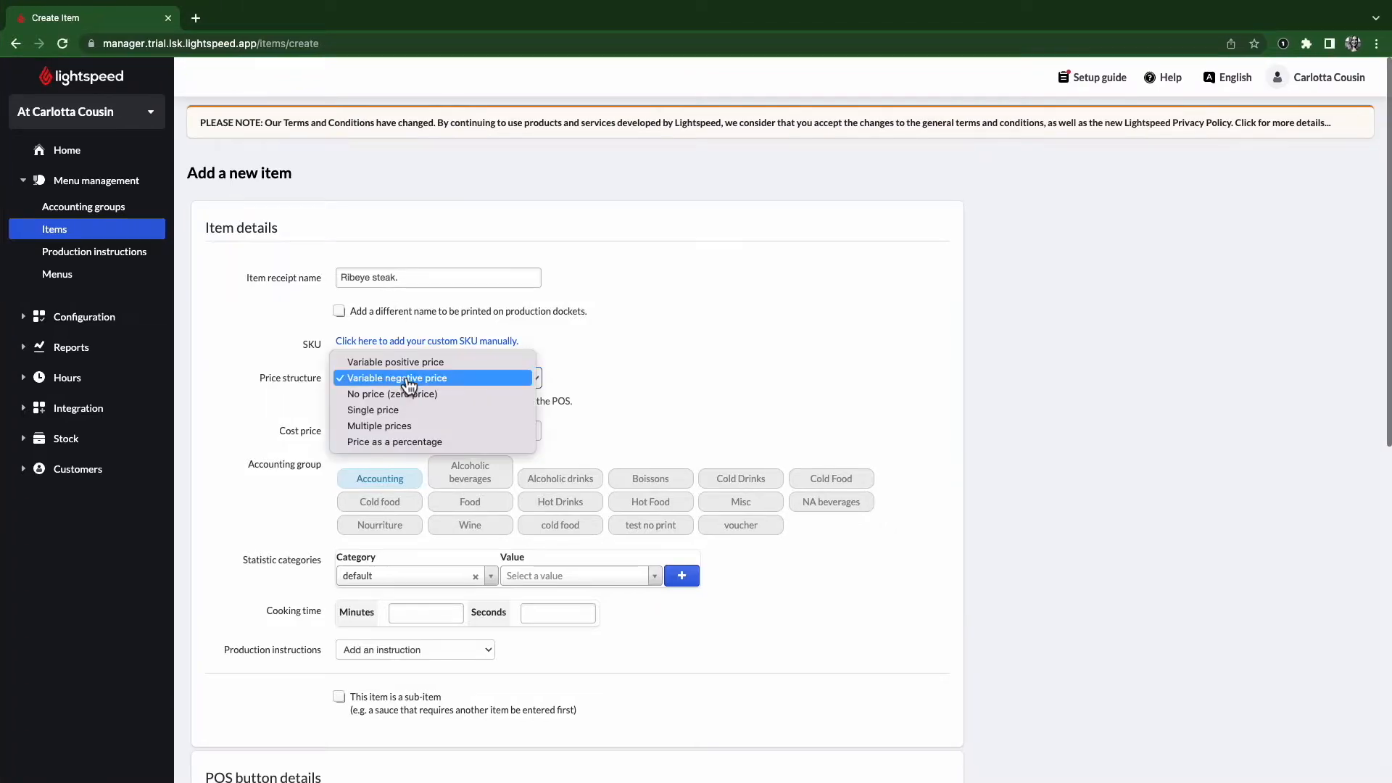
click(414, 428)
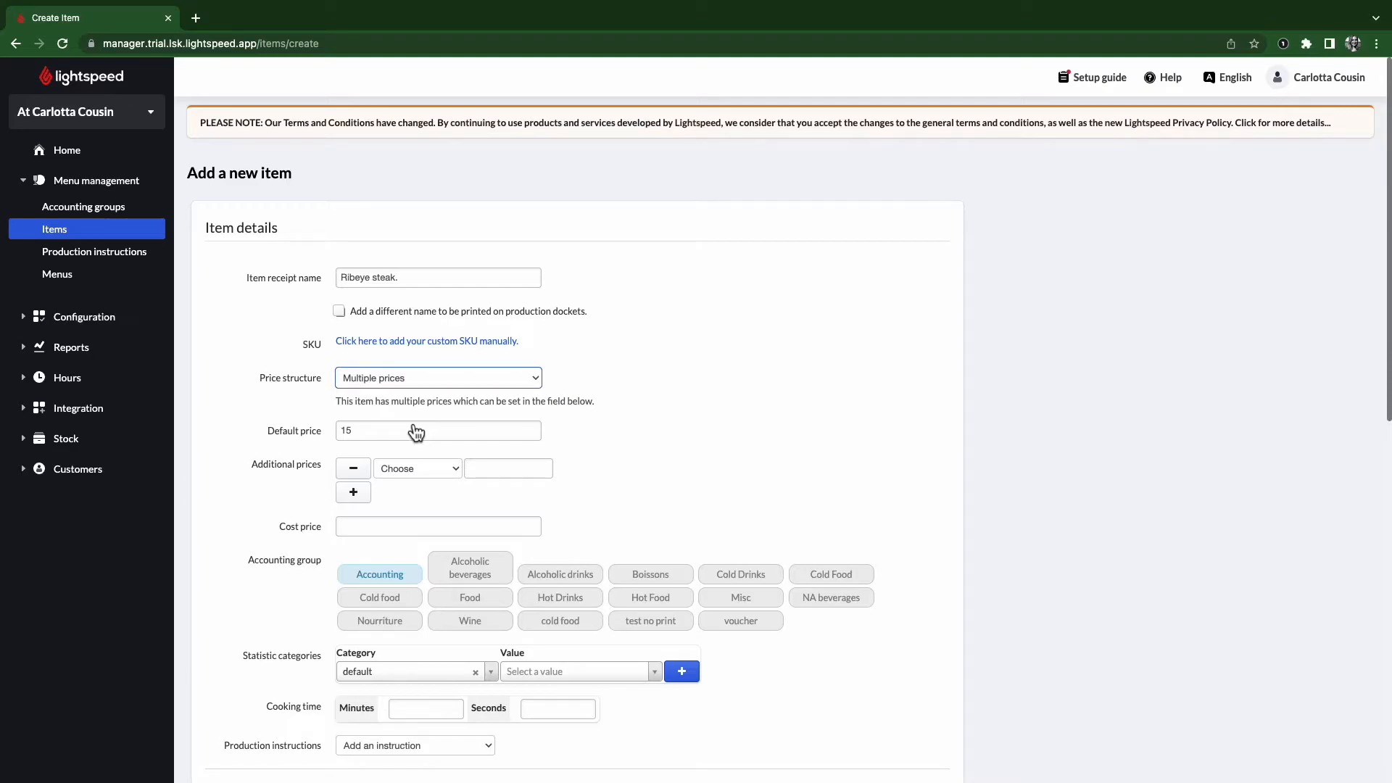
click(420, 482)
click(434, 485)
click(497, 469)
text(12)
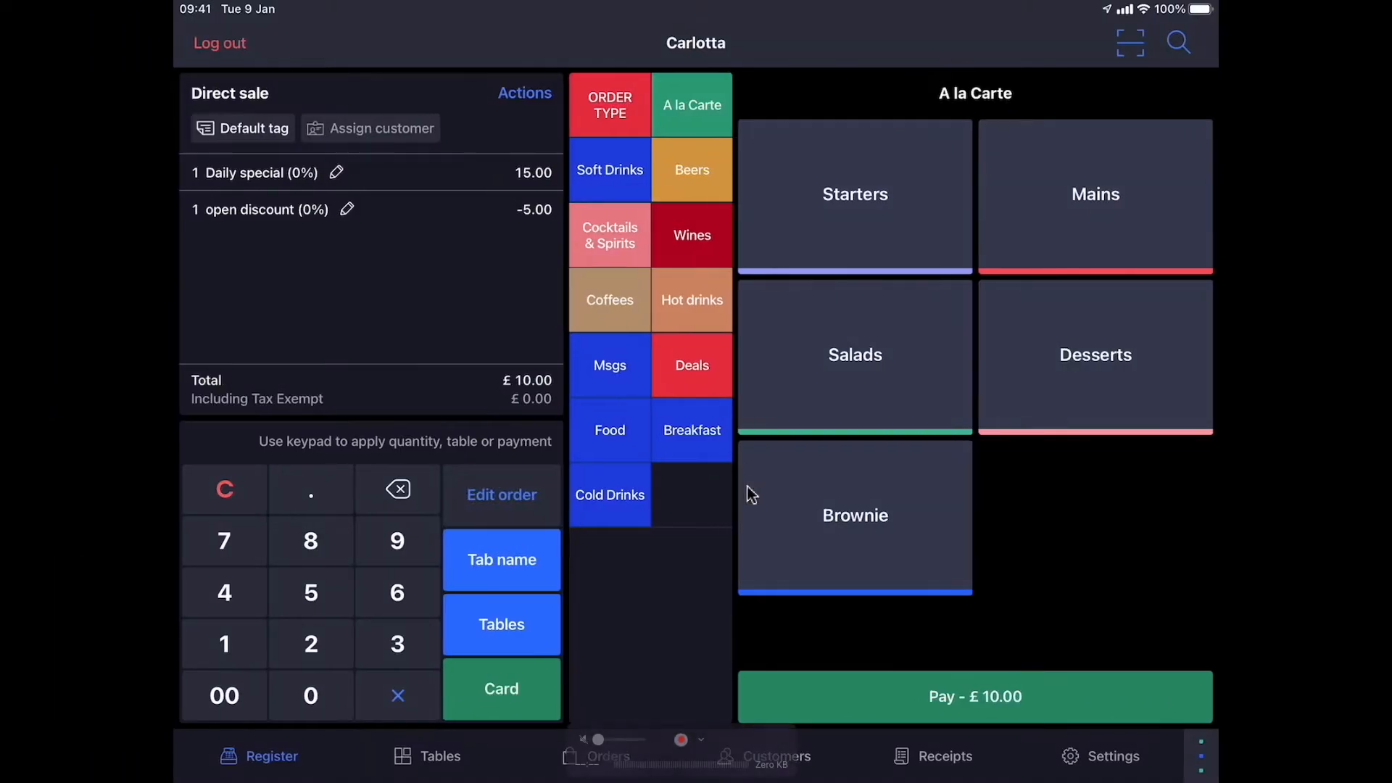
click(912, 535)
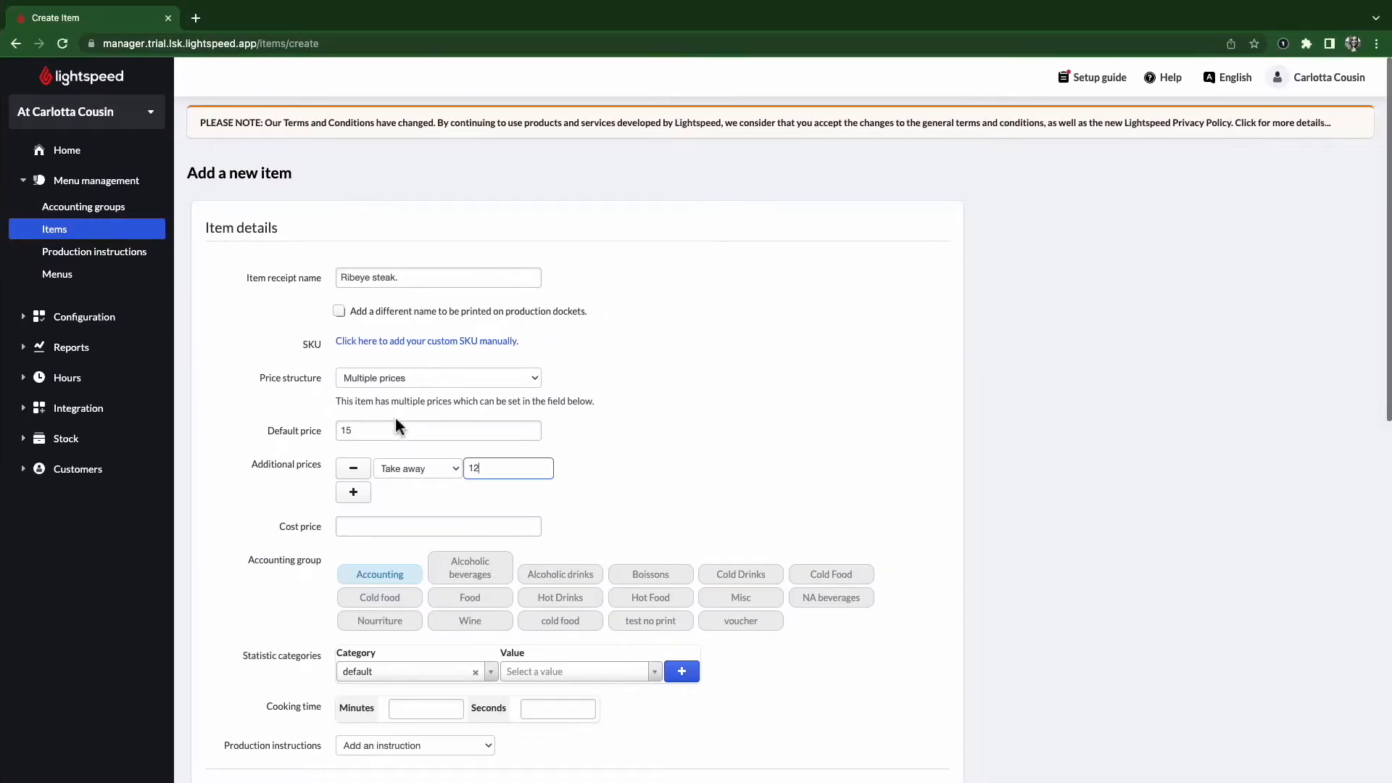
Step: Try the Price as a percentage structure for the item and return it to Single price
click(393, 384)
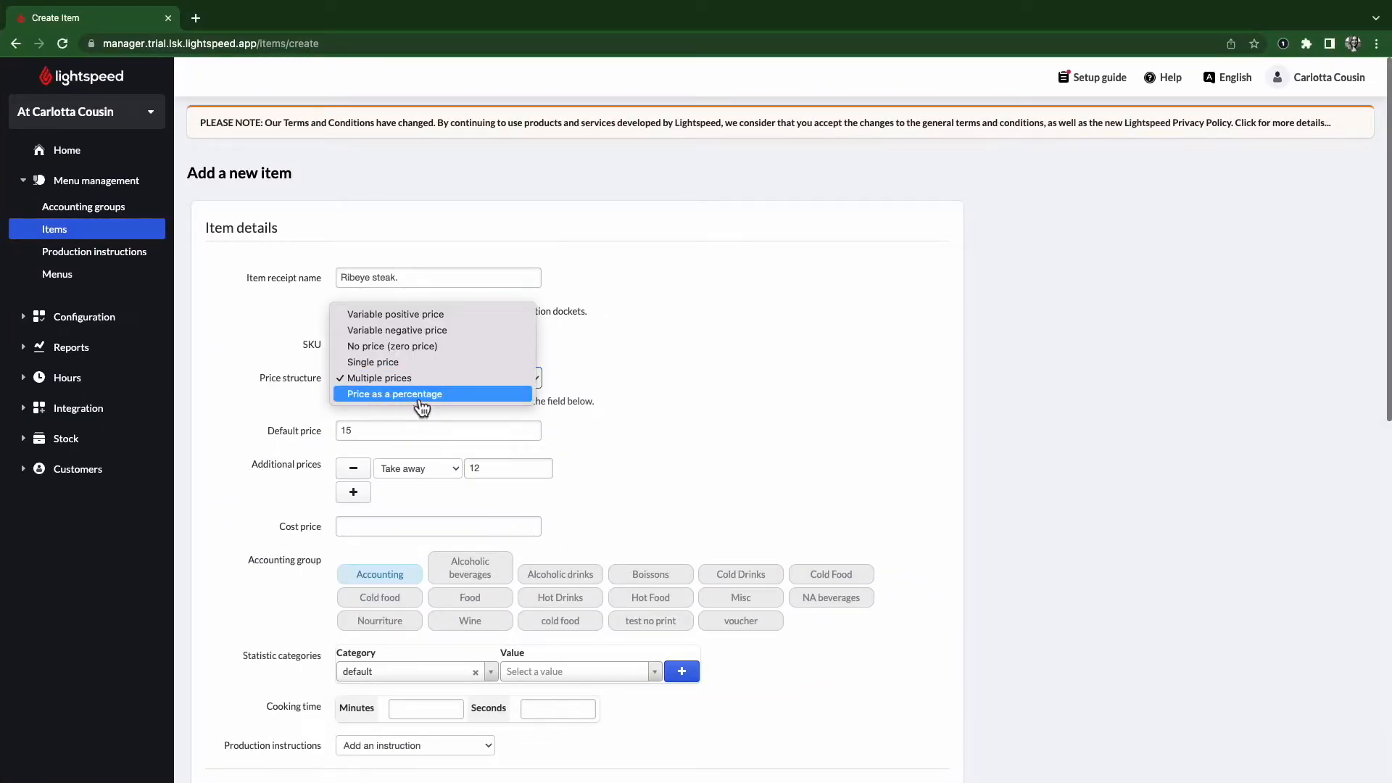
click(421, 397)
click(425, 391)
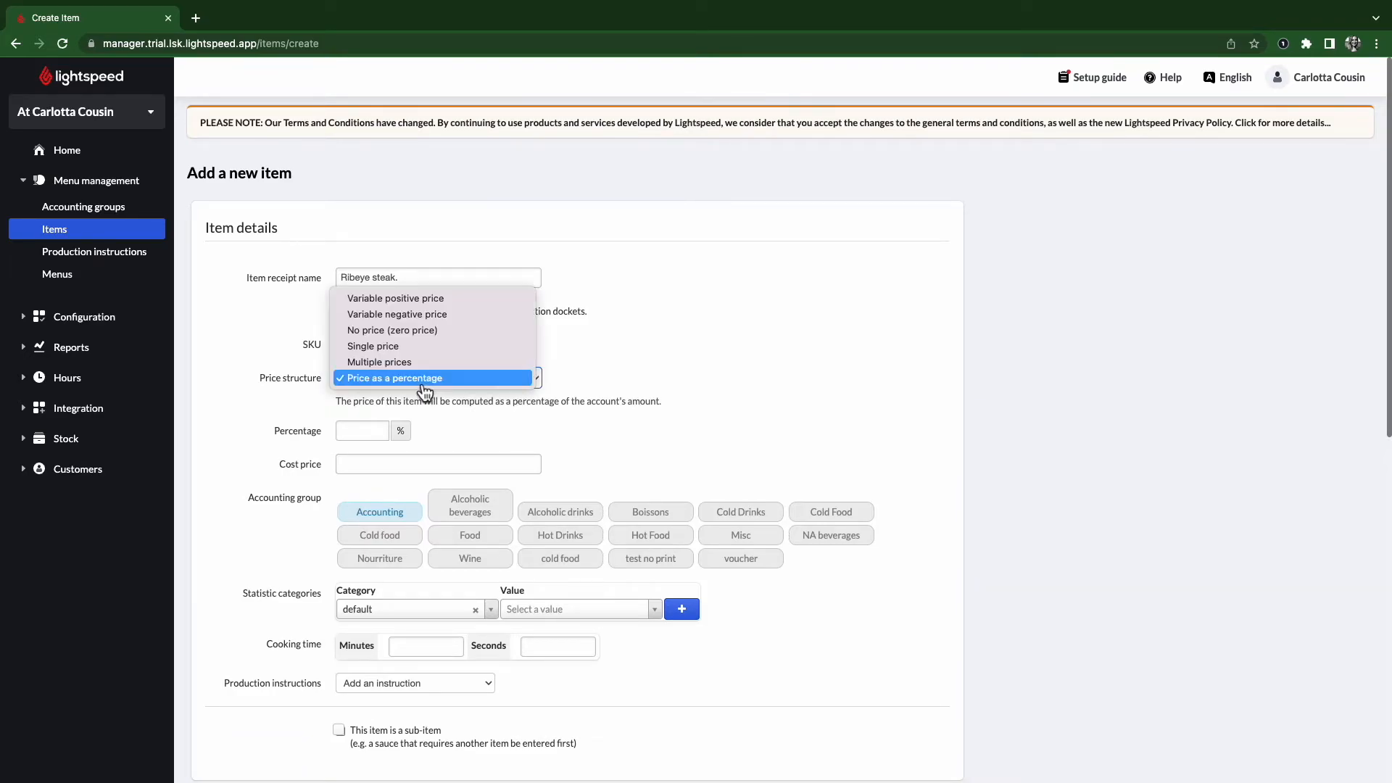
click(406, 347)
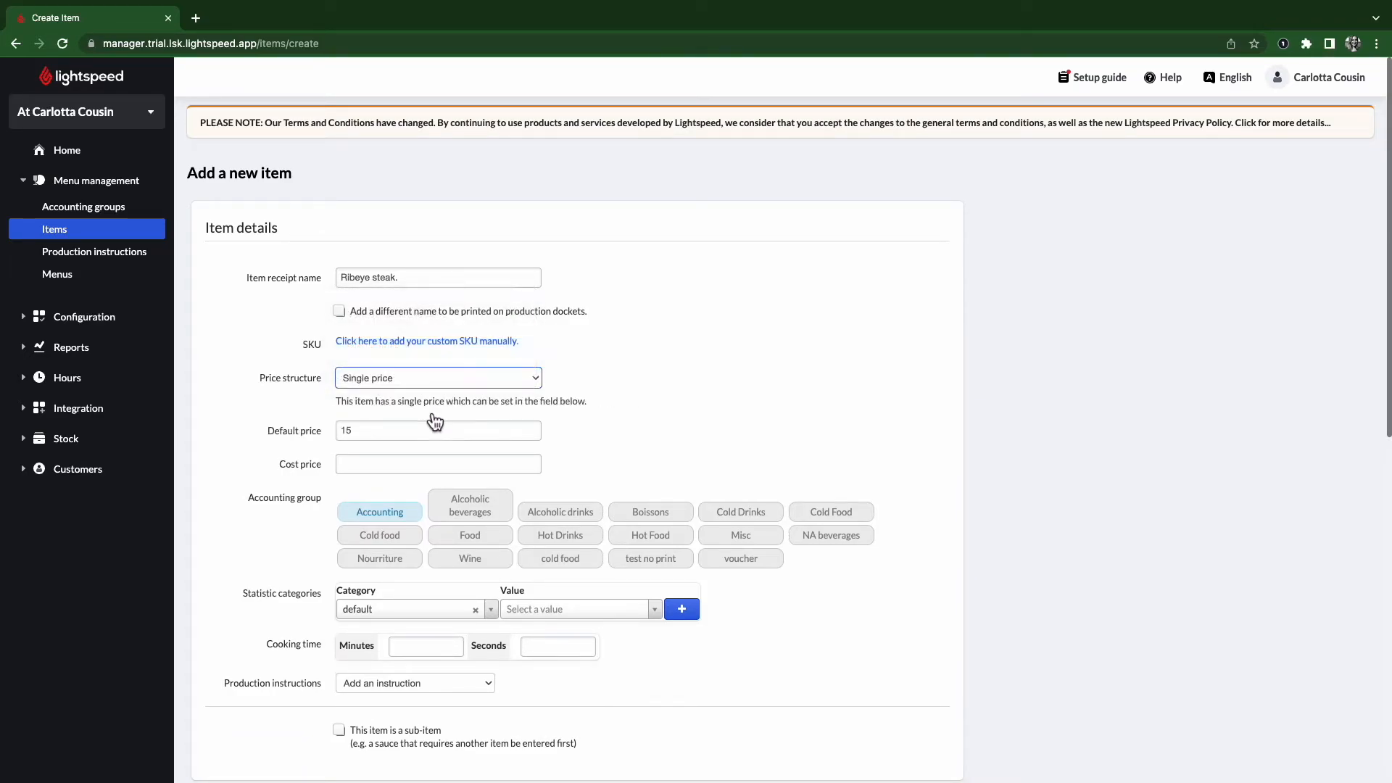
Step: Set the item's cost price to 3.5 and assign it to the Hot Food accounting group
drag(279, 470, 321, 468)
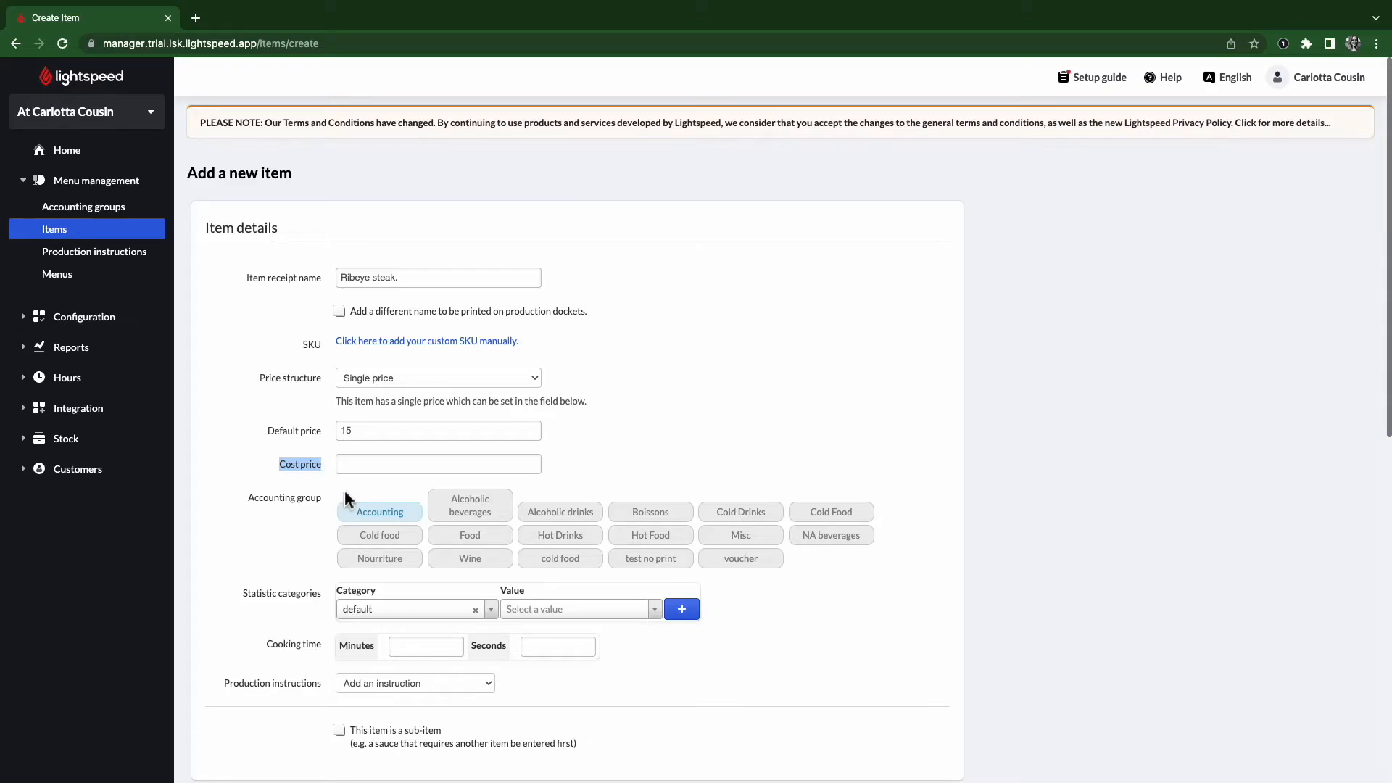
click(358, 464)
text(3.5)
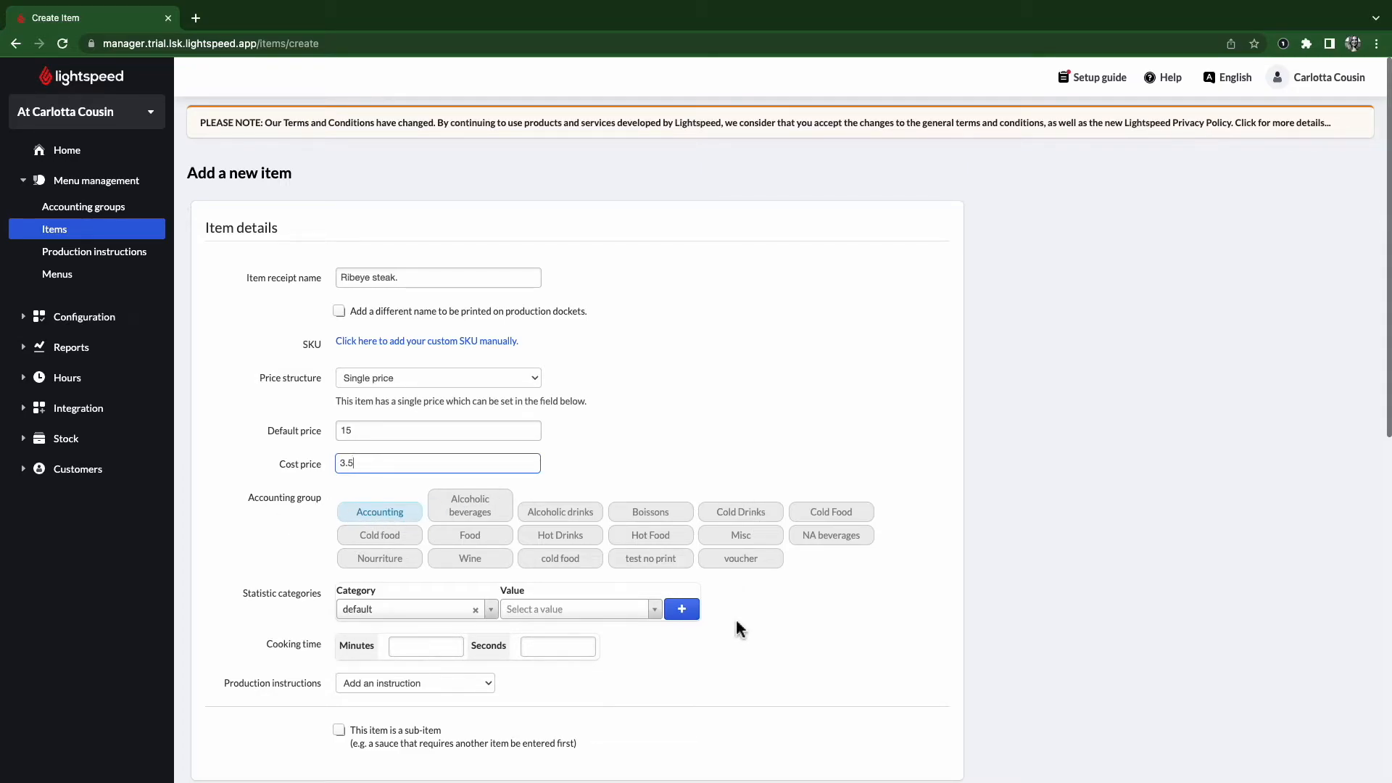
click(652, 540)
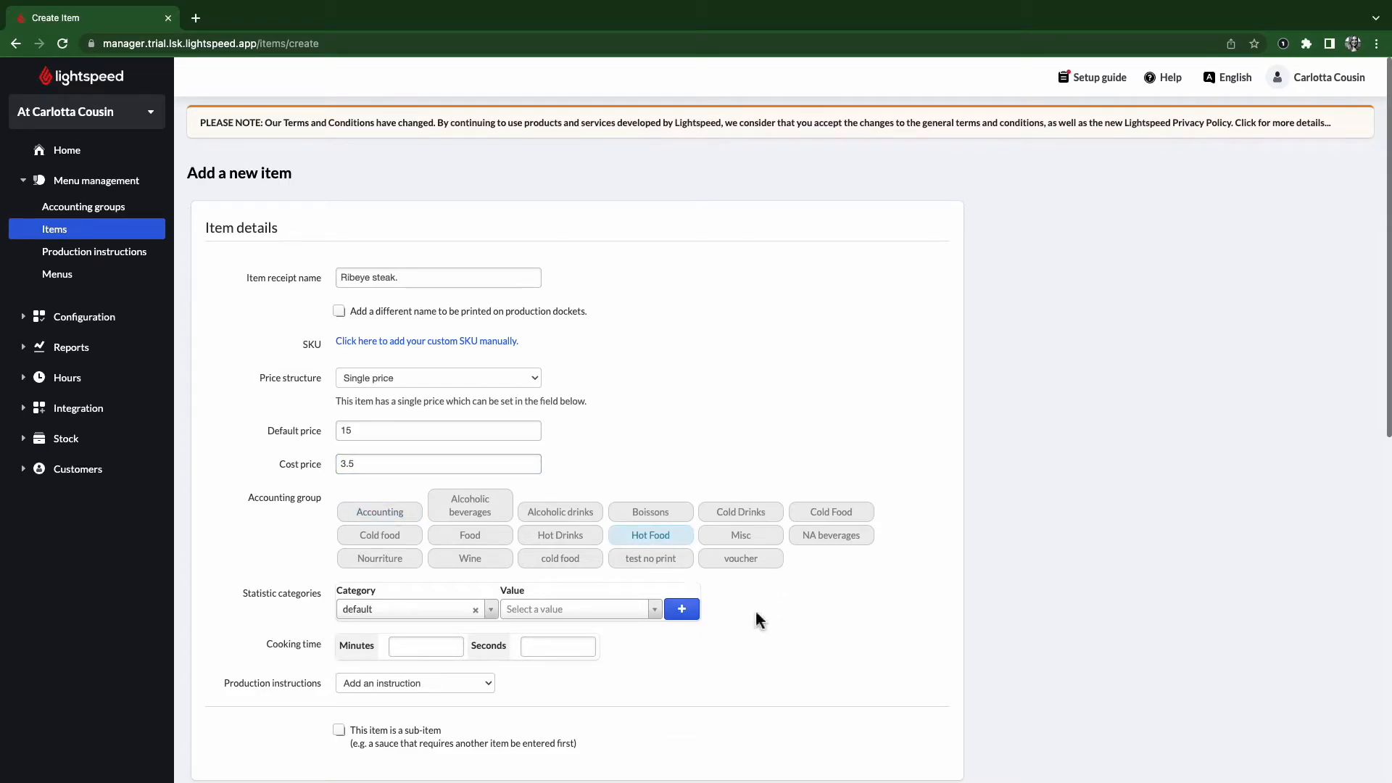
Step: Try red wine as the value of the default statistic category with an extra category row added, and clear that value again
scroll(758, 620, down, 2)
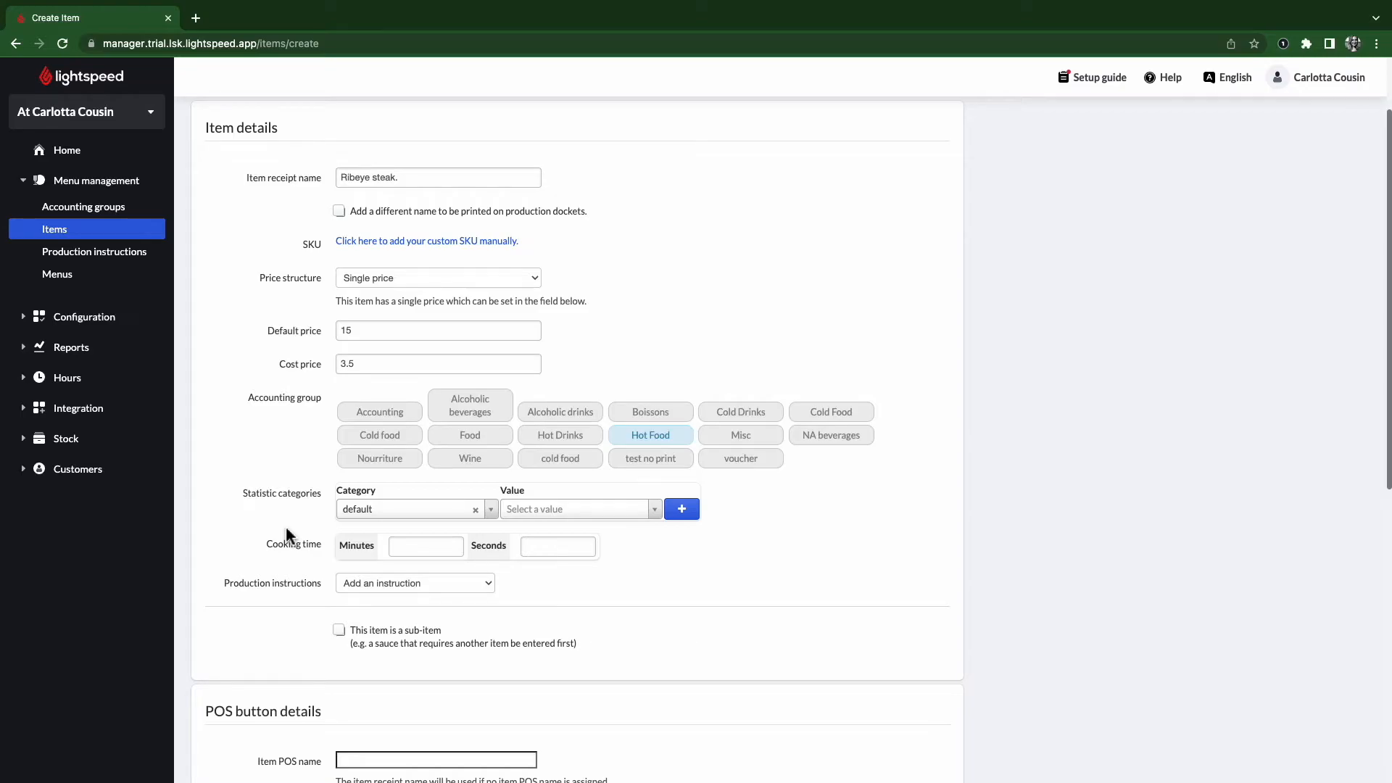
click(654, 511)
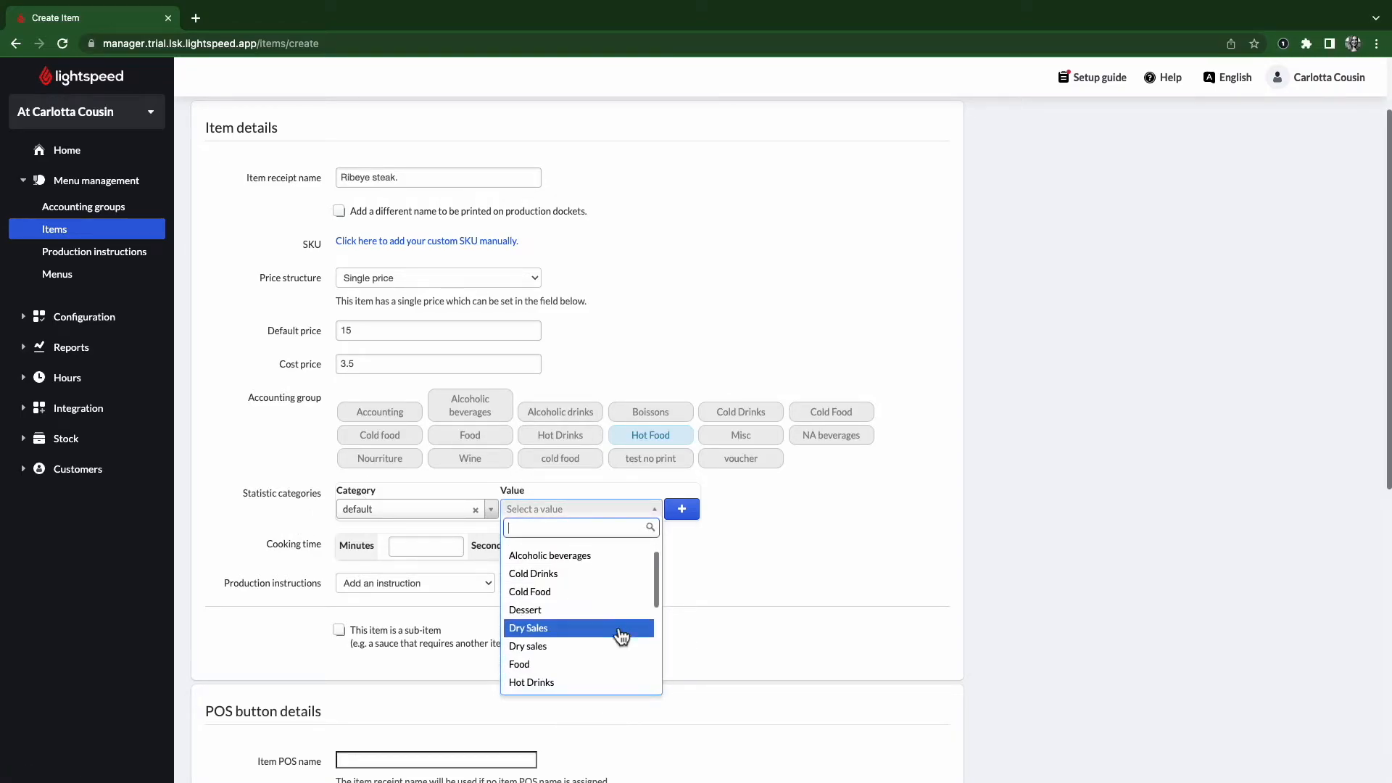
scroll(612, 575, up, 1)
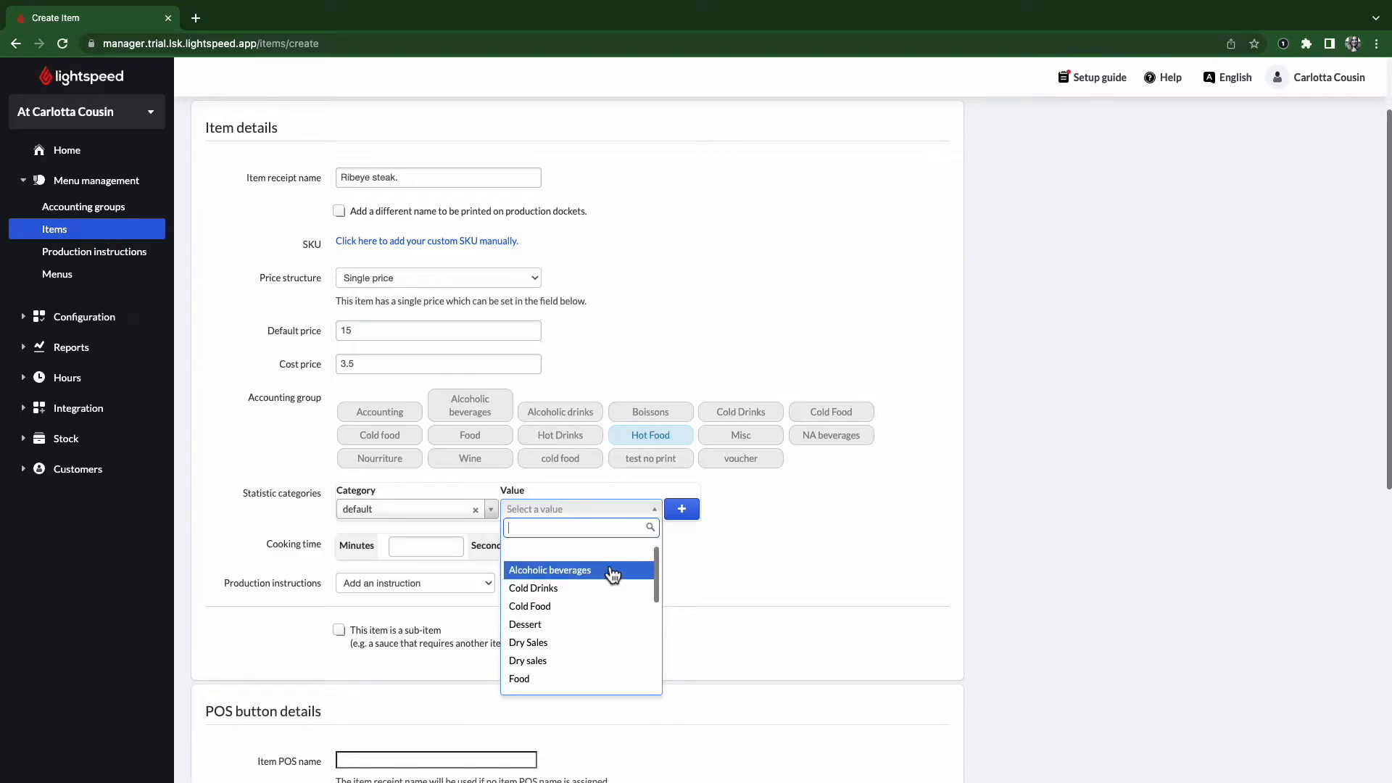
text(red wine)
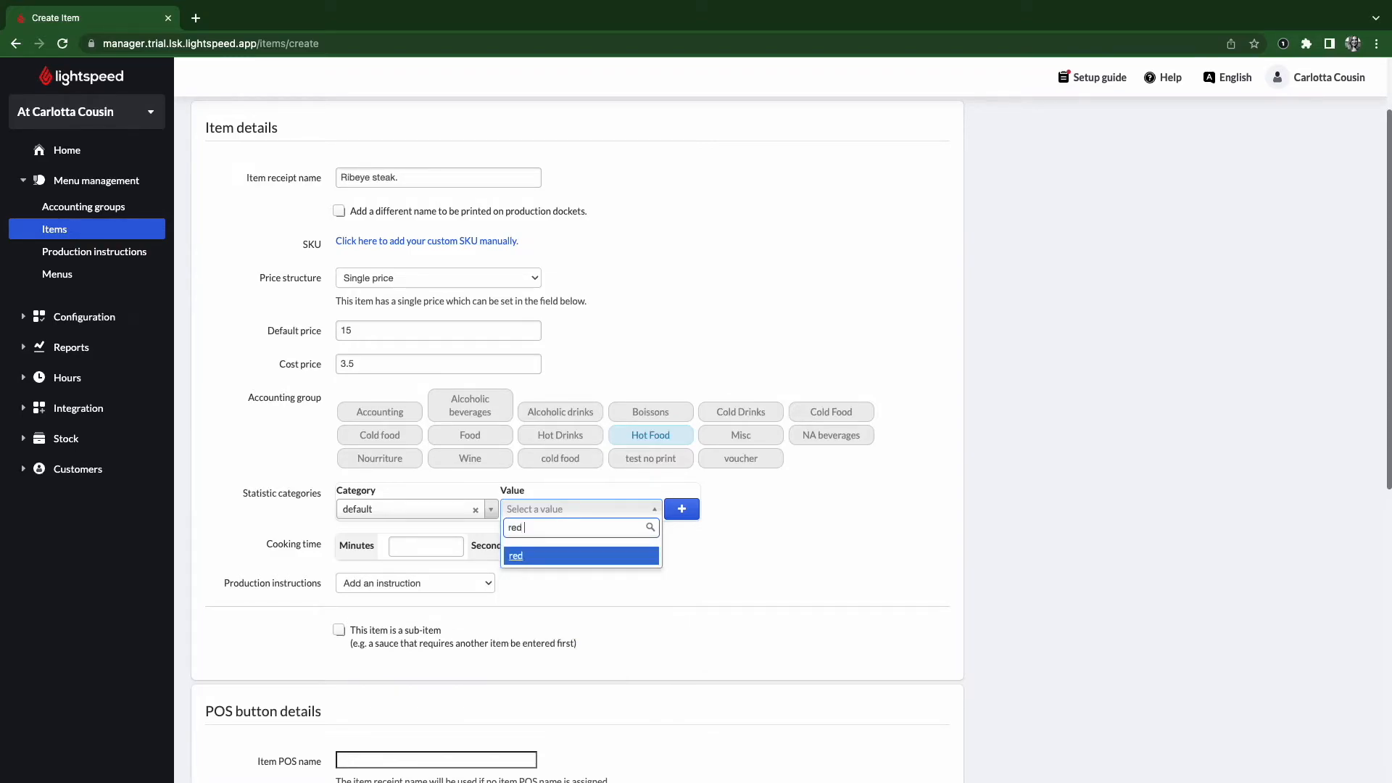
click(668, 511)
click(621, 516)
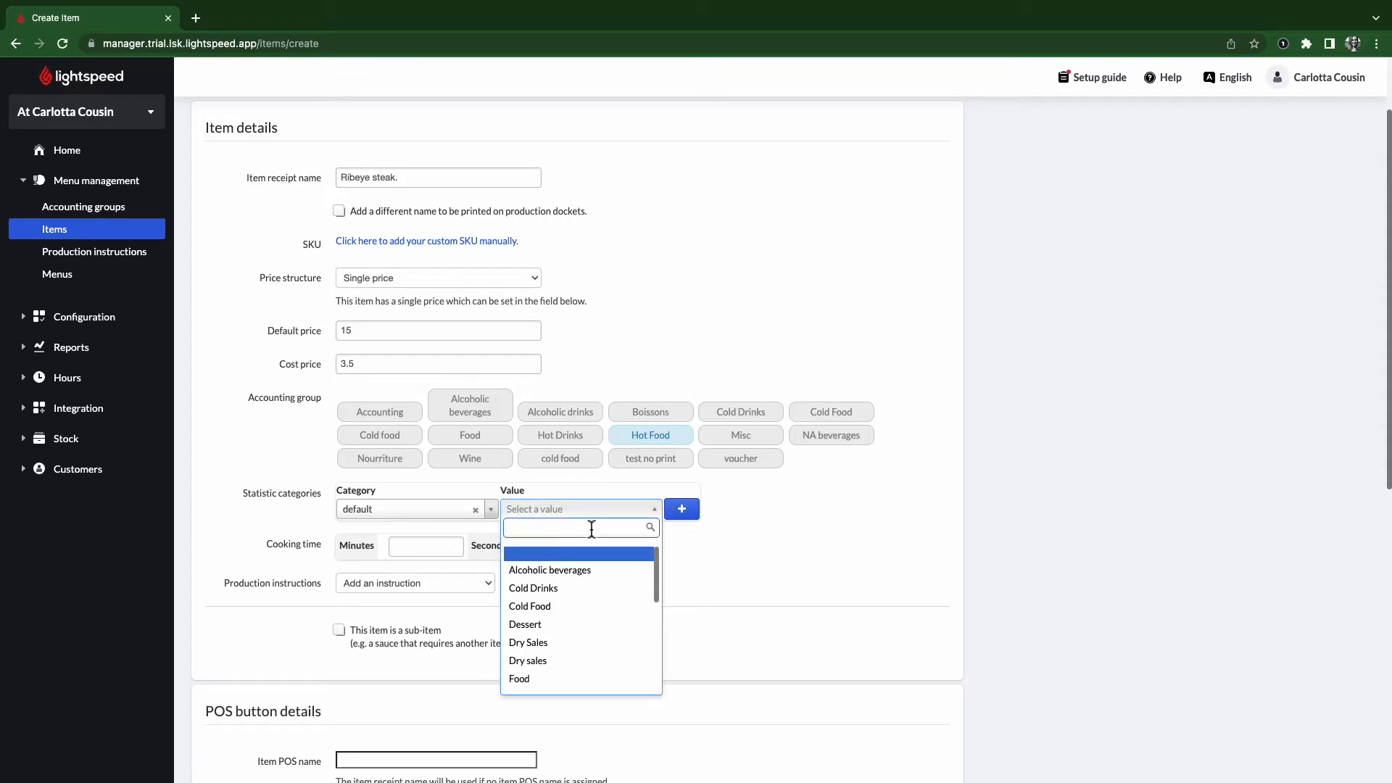
text(red wine)
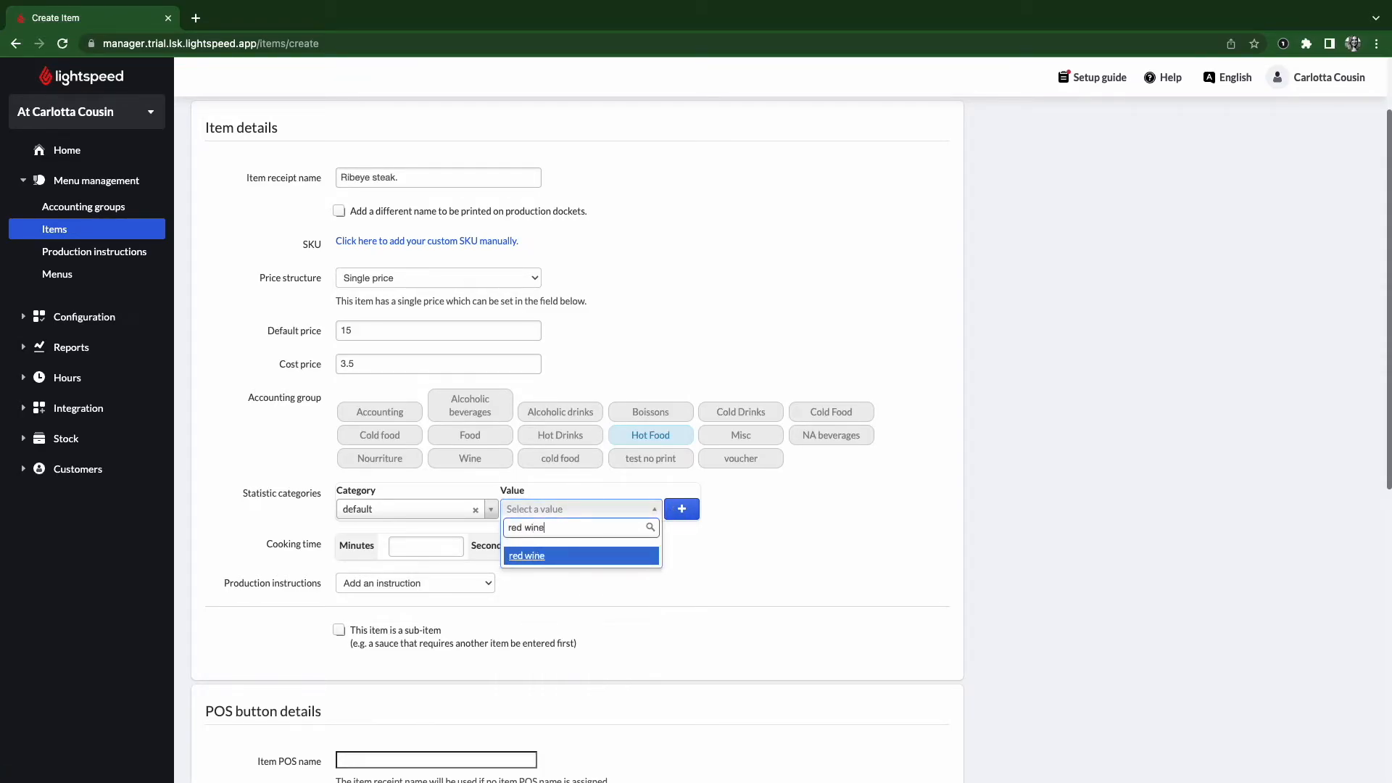
click(561, 558)
click(683, 511)
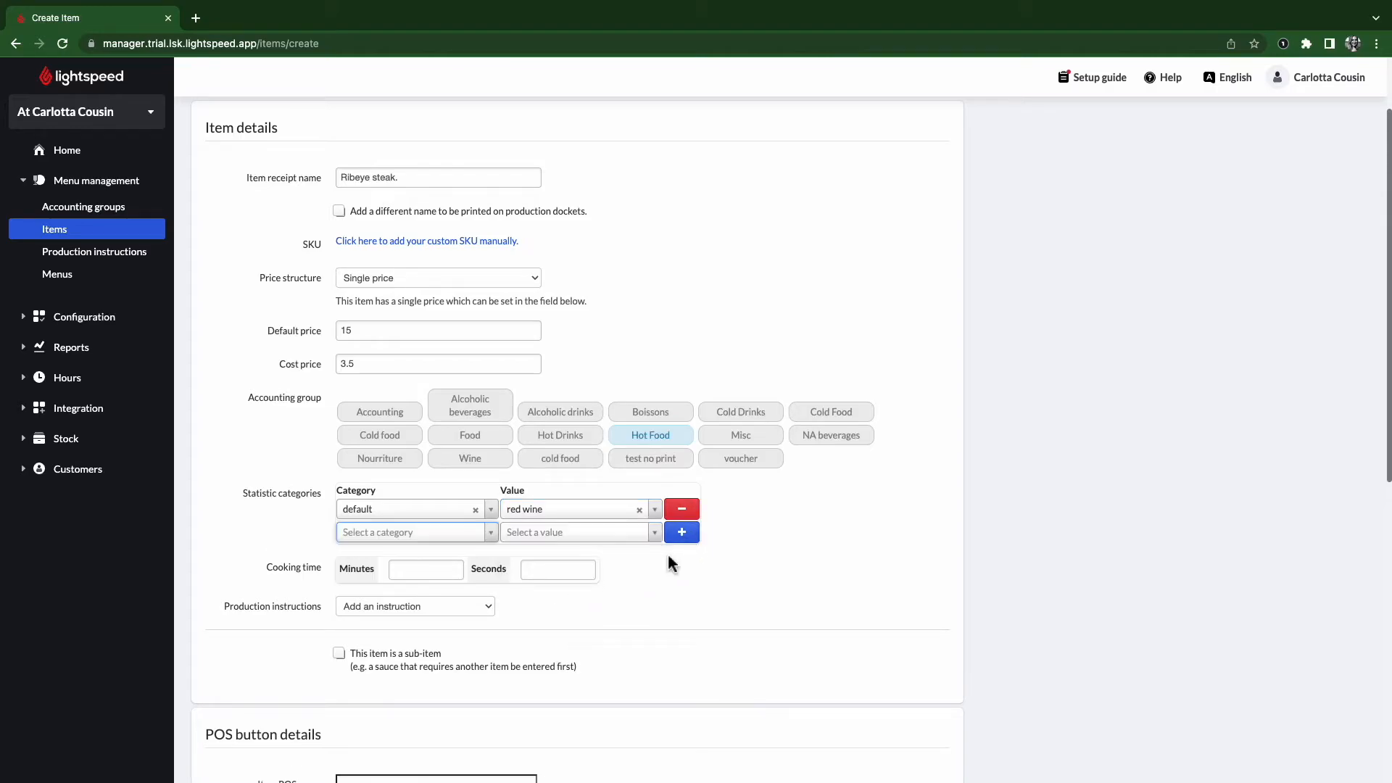
click(639, 509)
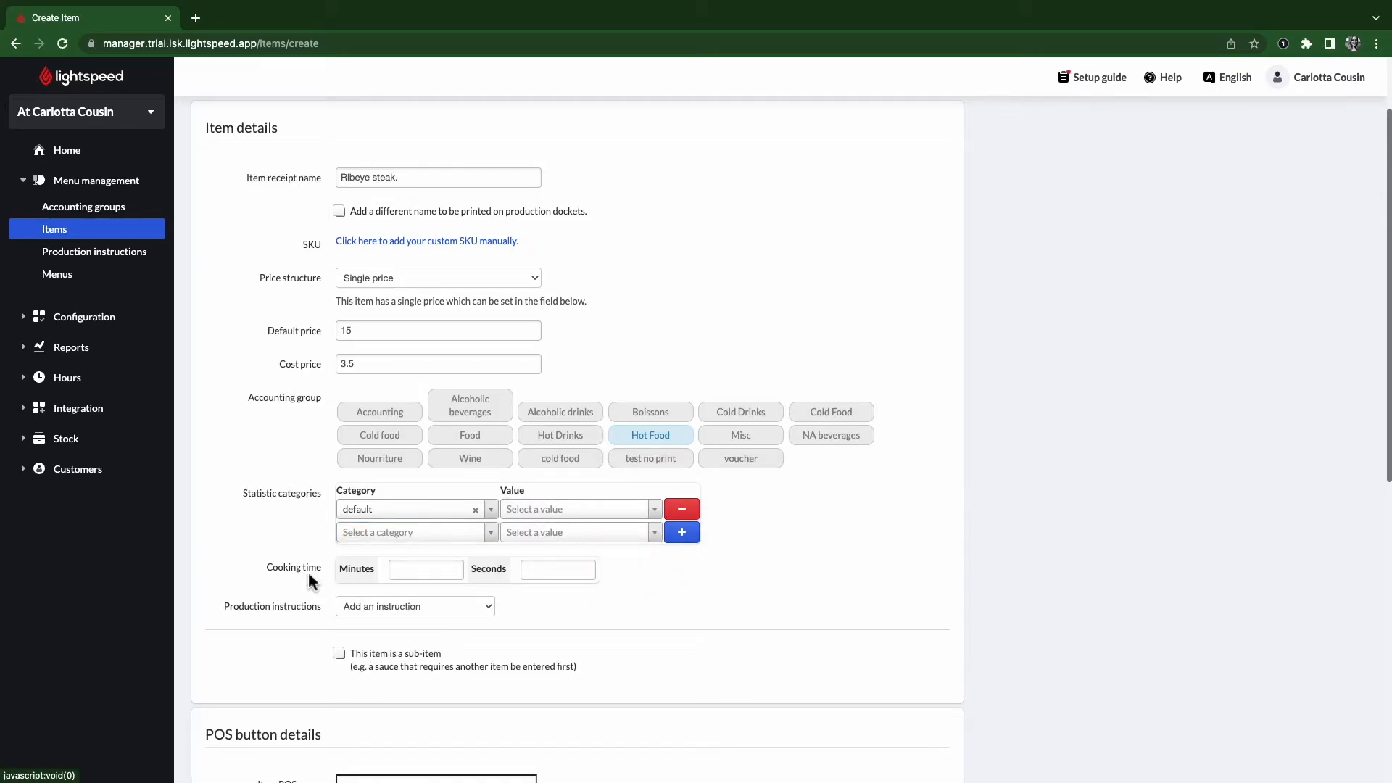
Step: Add the Meat cooking production instruction to the item
drag(230, 616, 328, 623)
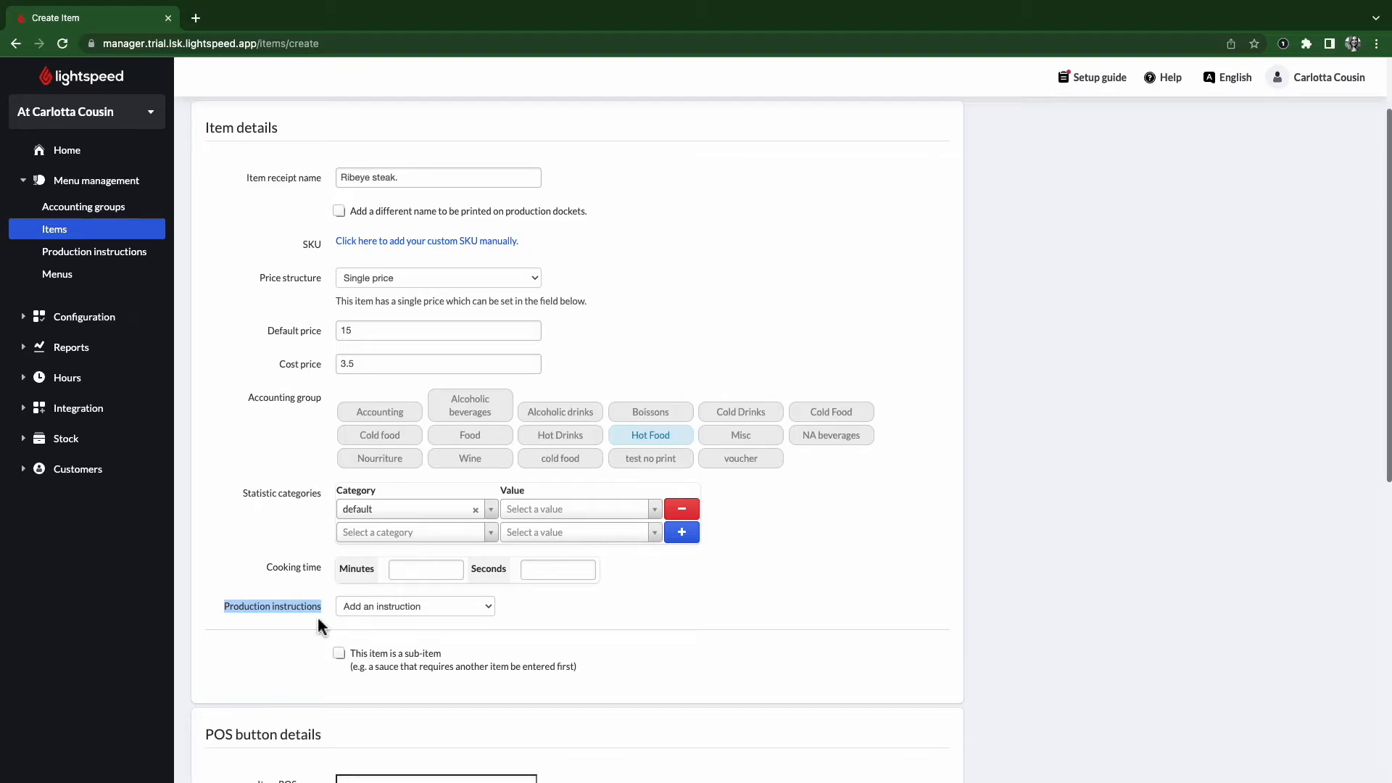
click(371, 607)
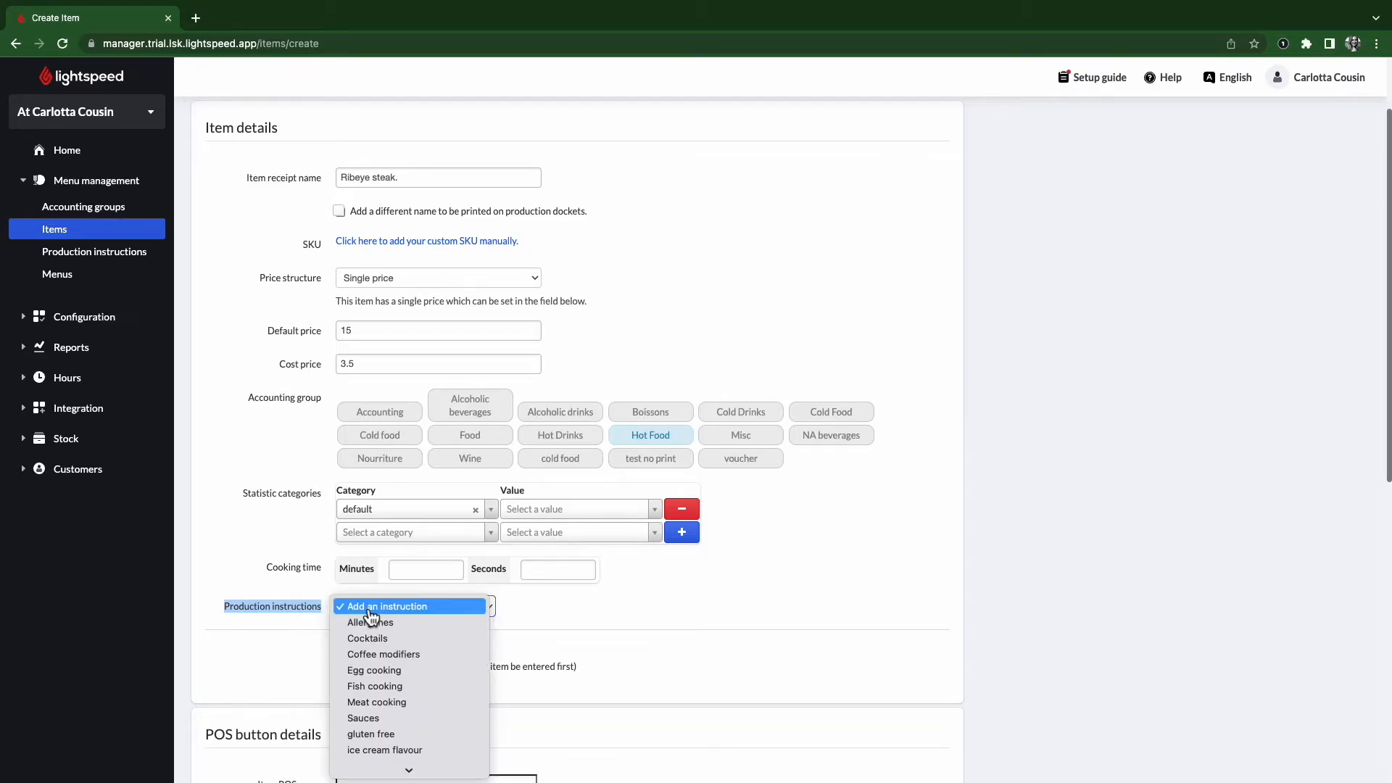
click(395, 703)
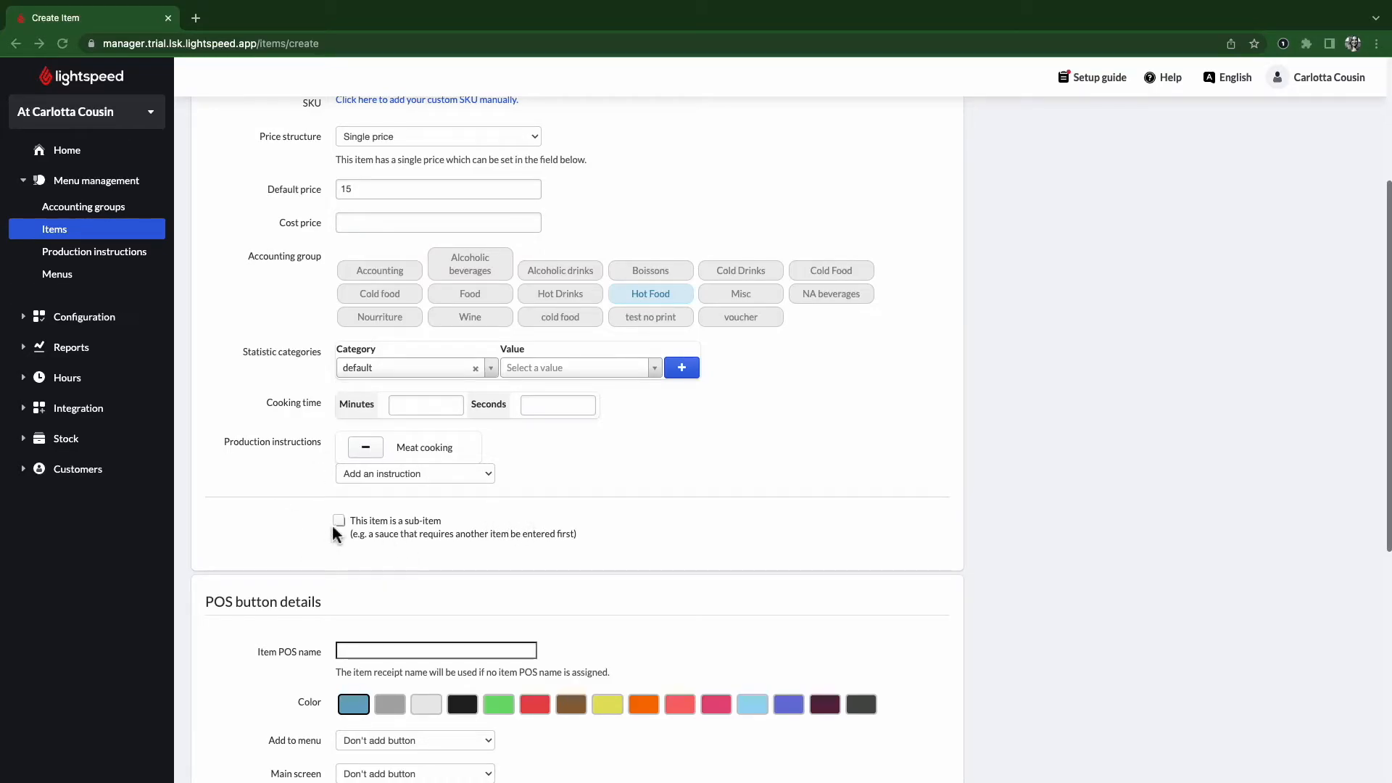
Step: Mark the item as a sub-item, and on the POS register add olive oil and balsamic to the Caesar Salad sale
click(343, 534)
key(ctrl+Left)
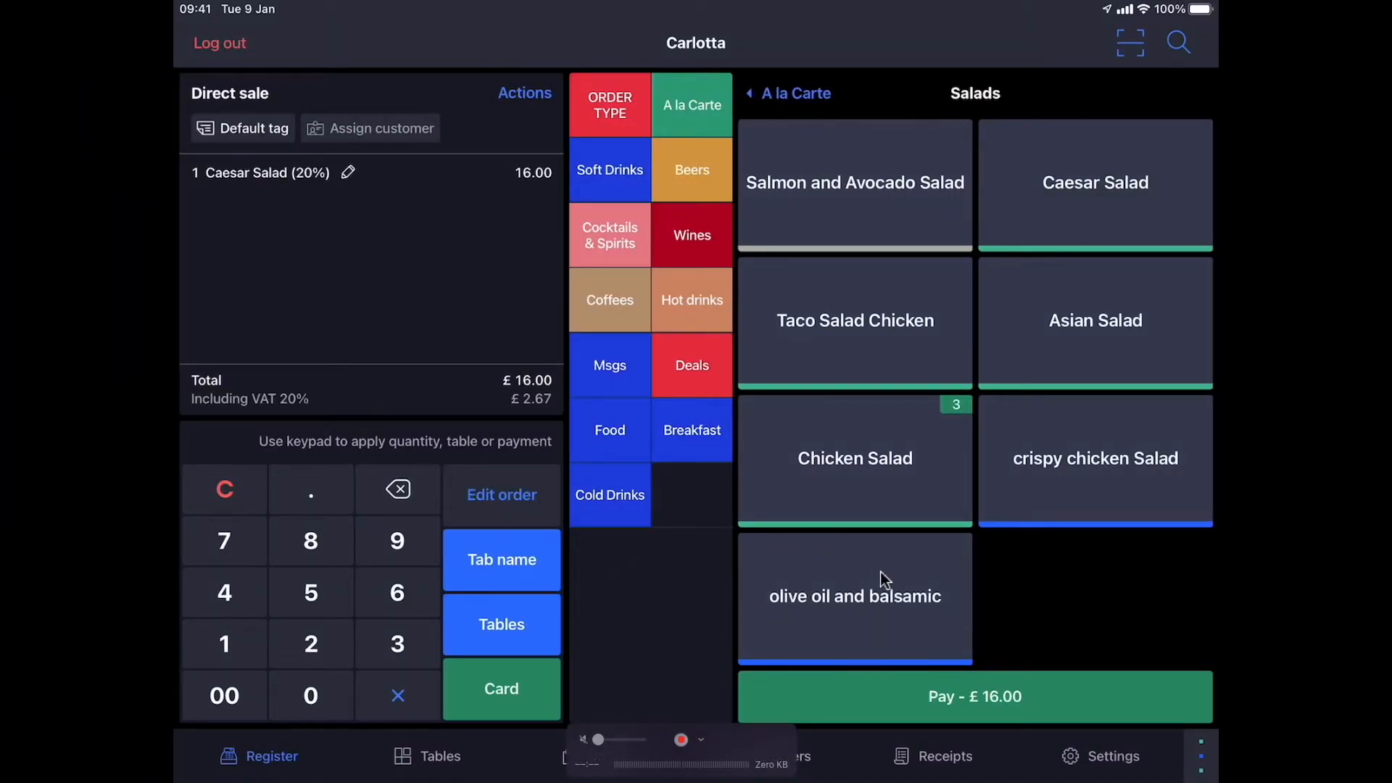
click(858, 630)
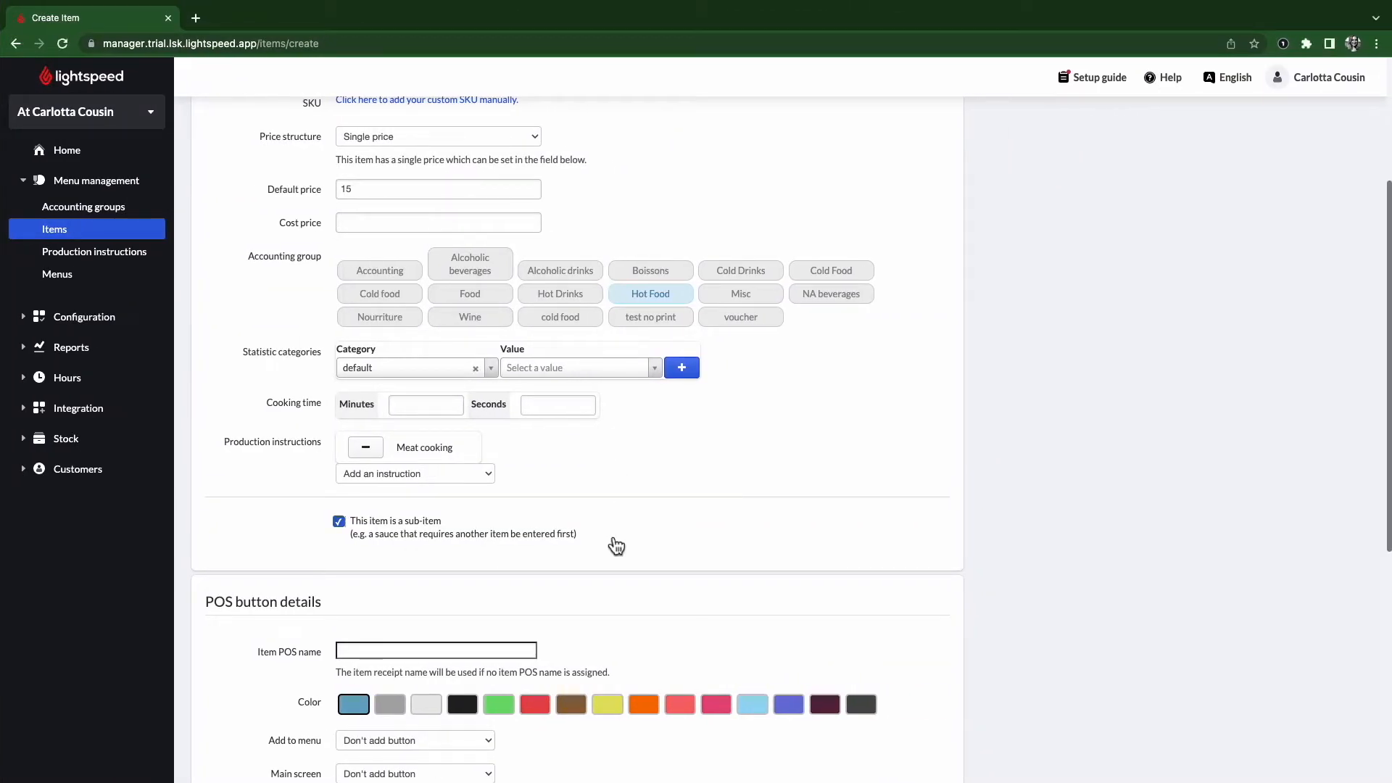
Step: Try steak as the item's POS name and clear the name again
scroll(617, 546, down, 4)
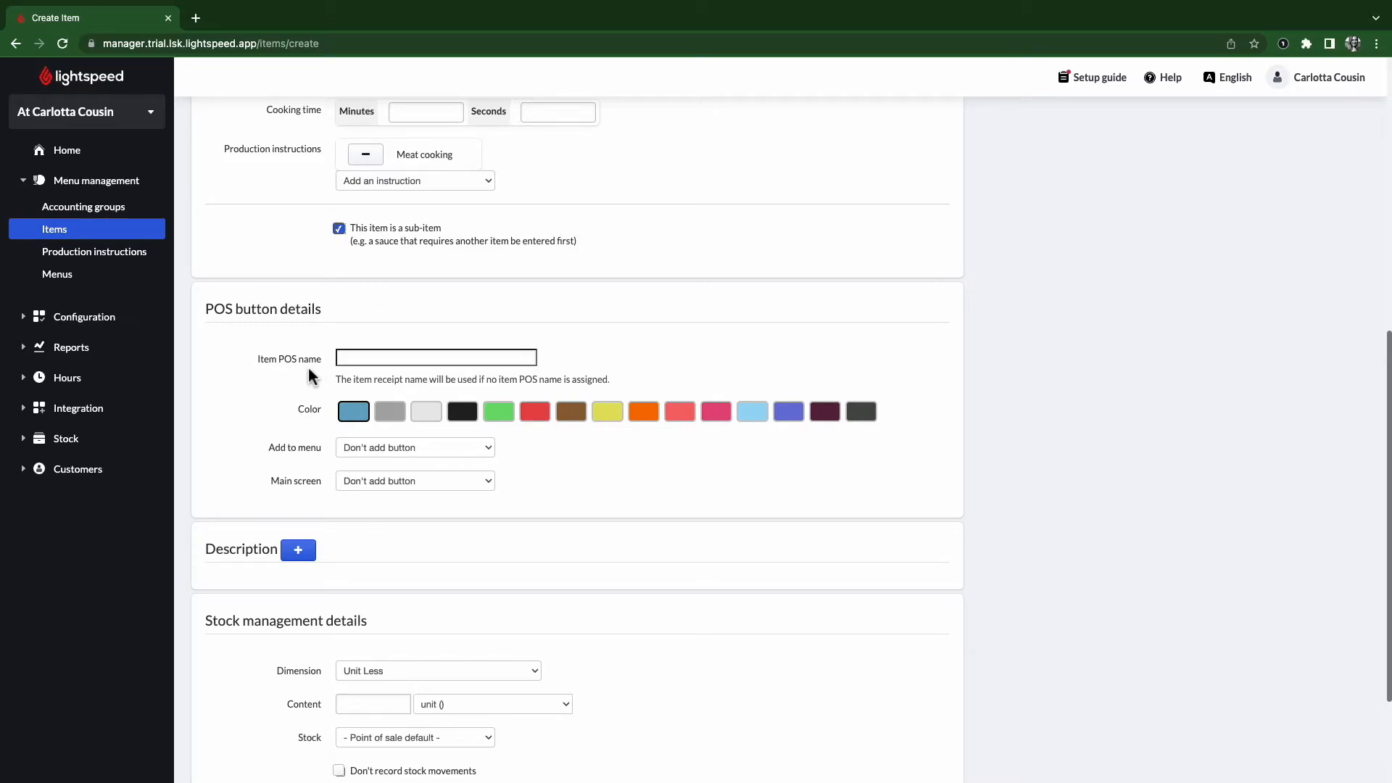
drag(259, 368, 326, 371)
scroll(378, 363, up, 7)
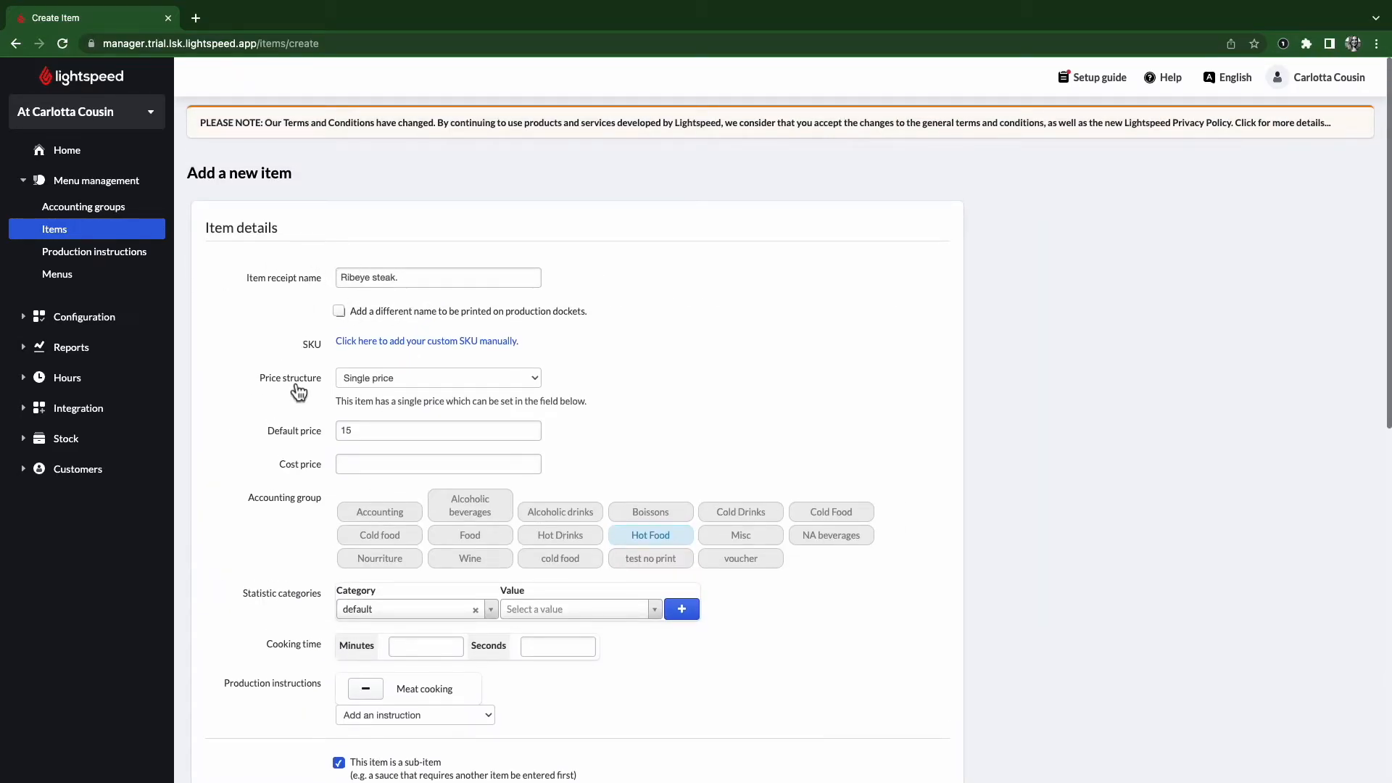
scroll(298, 392, down, 6)
click(407, 464)
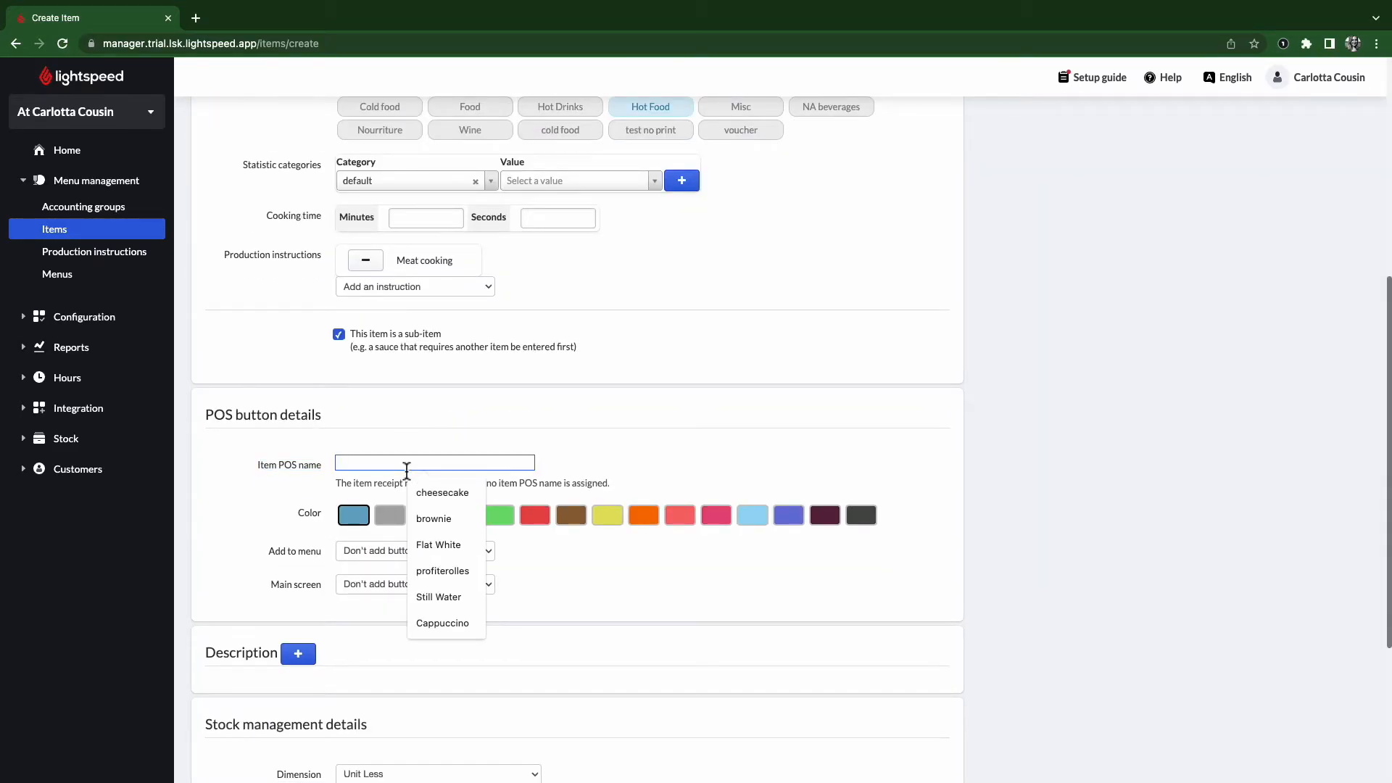
text(steak)
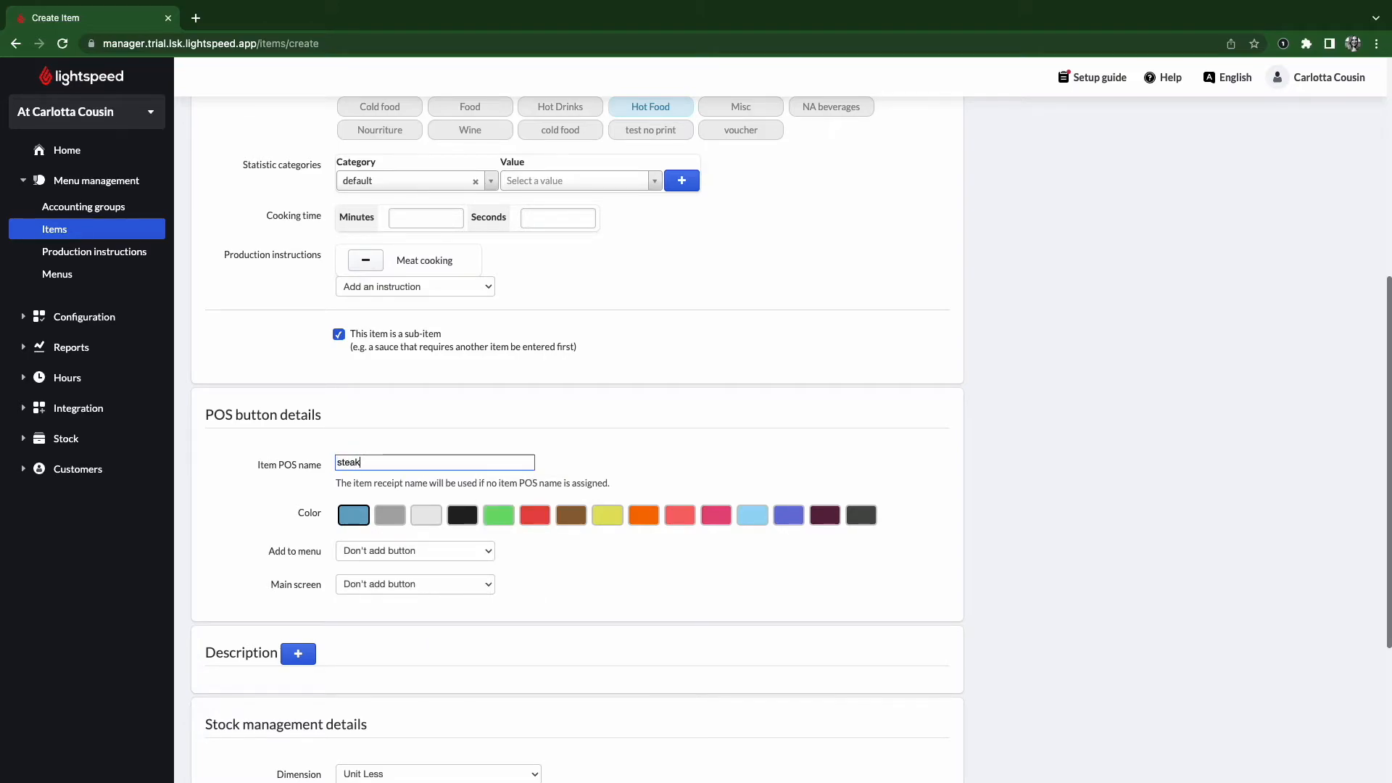
double_click(387, 467)
key(BackSpace)
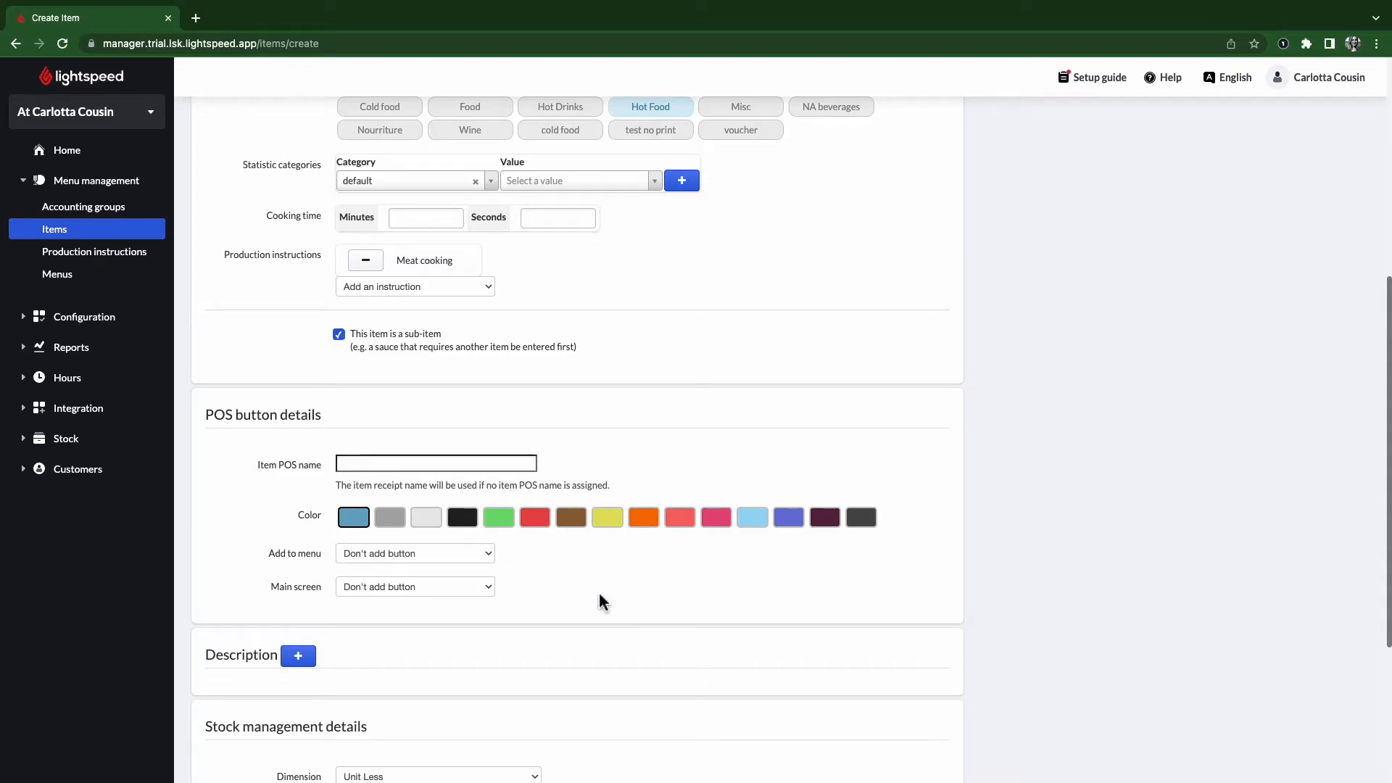
Step: Give the item's POS button a yellow color and add it to the A la Carte main screen of the menu named Menu
click(614, 518)
click(482, 557)
click(398, 570)
click(491, 589)
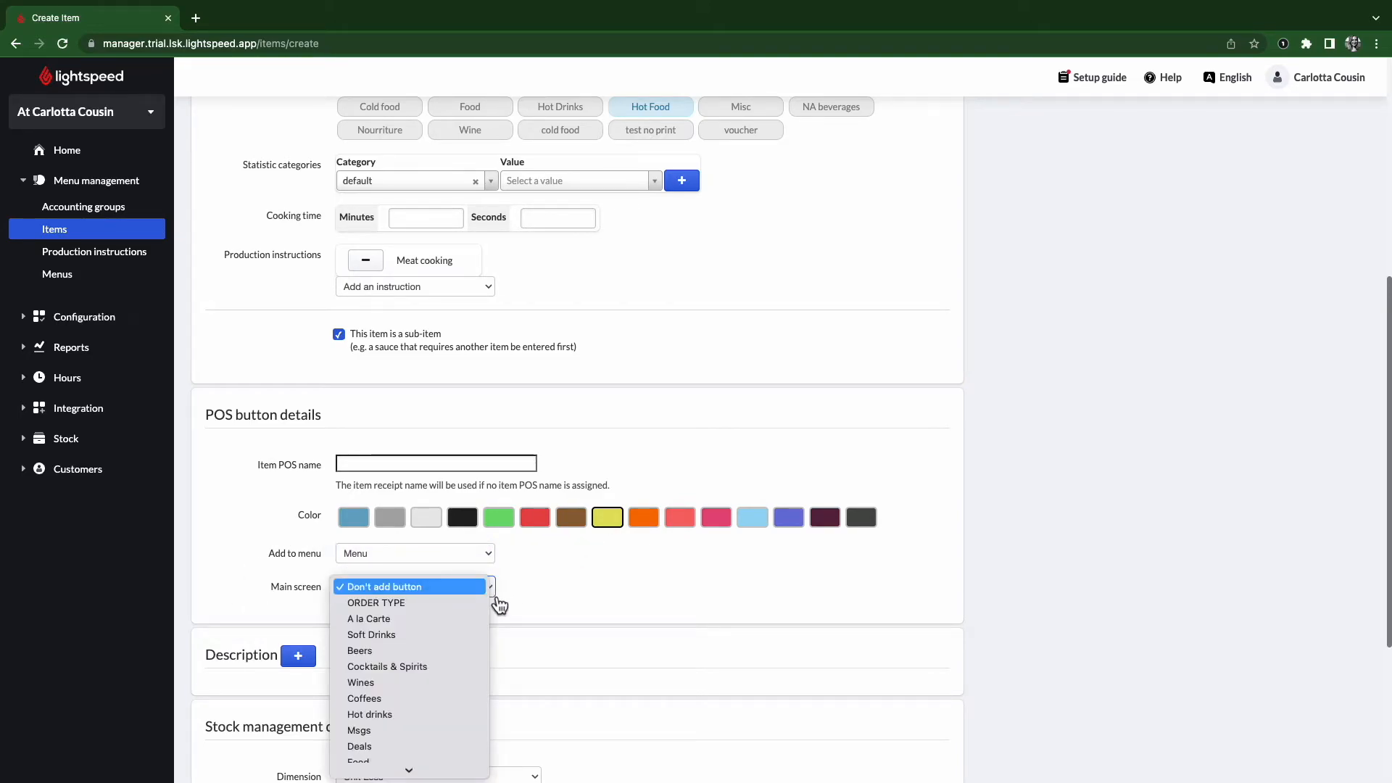
click(388, 620)
Step: Expand the item's description details and open the upload area for changing the item picture
scroll(499, 673, down, 1)
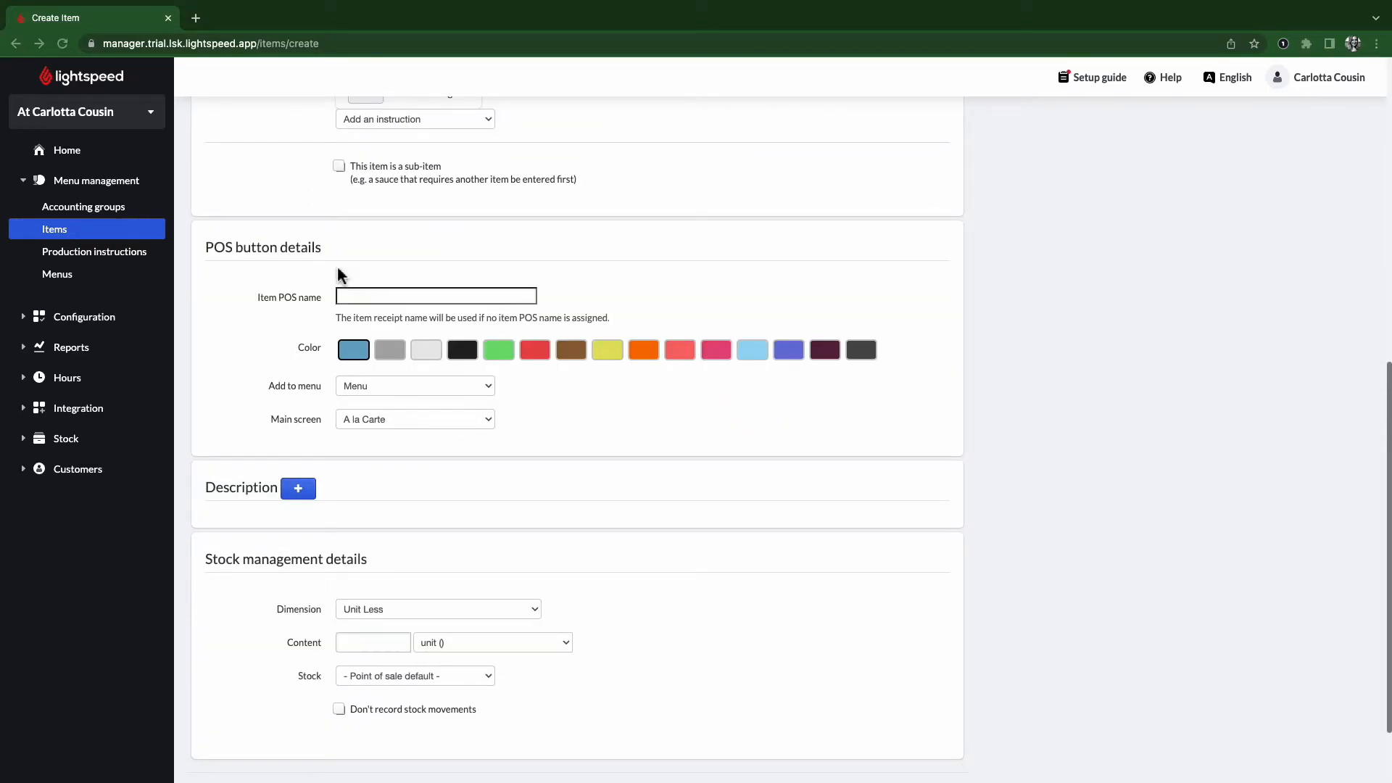
click(304, 497)
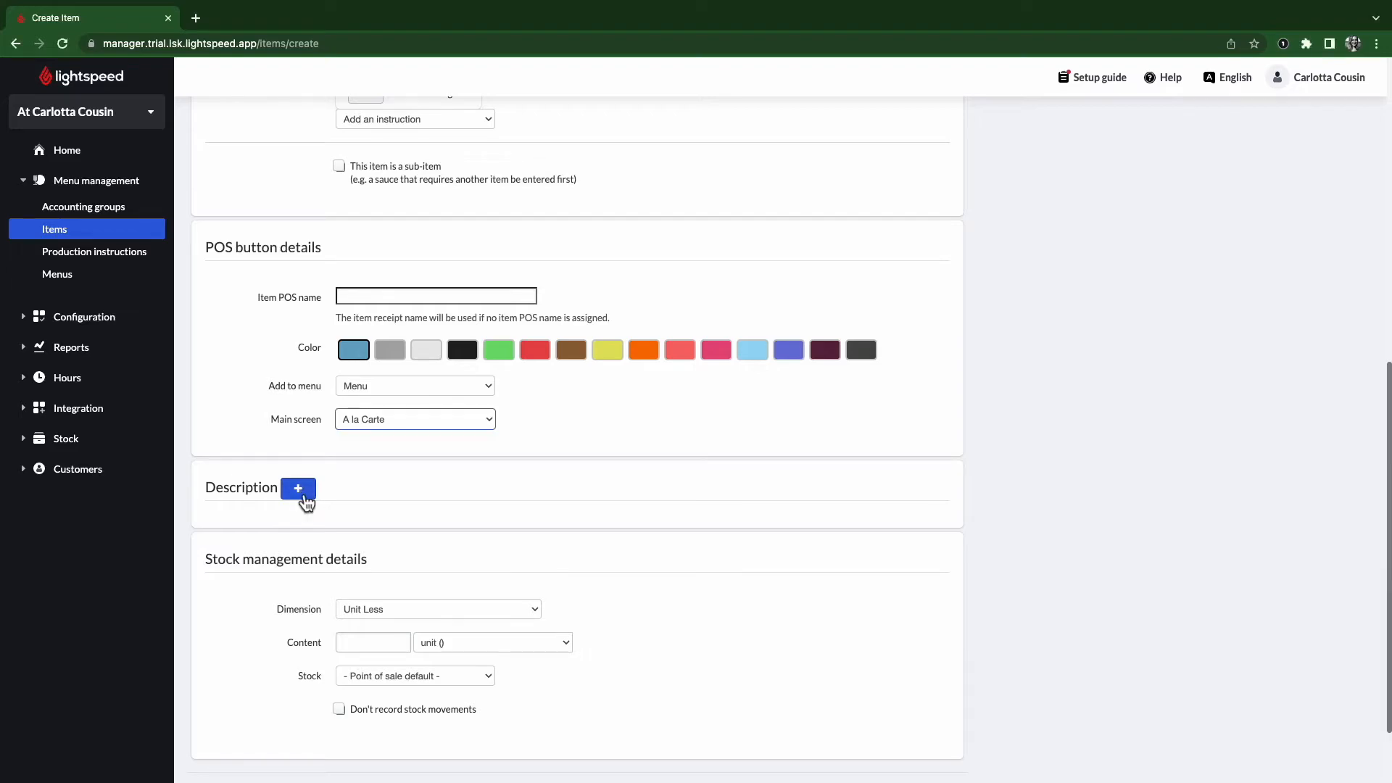
click(305, 497)
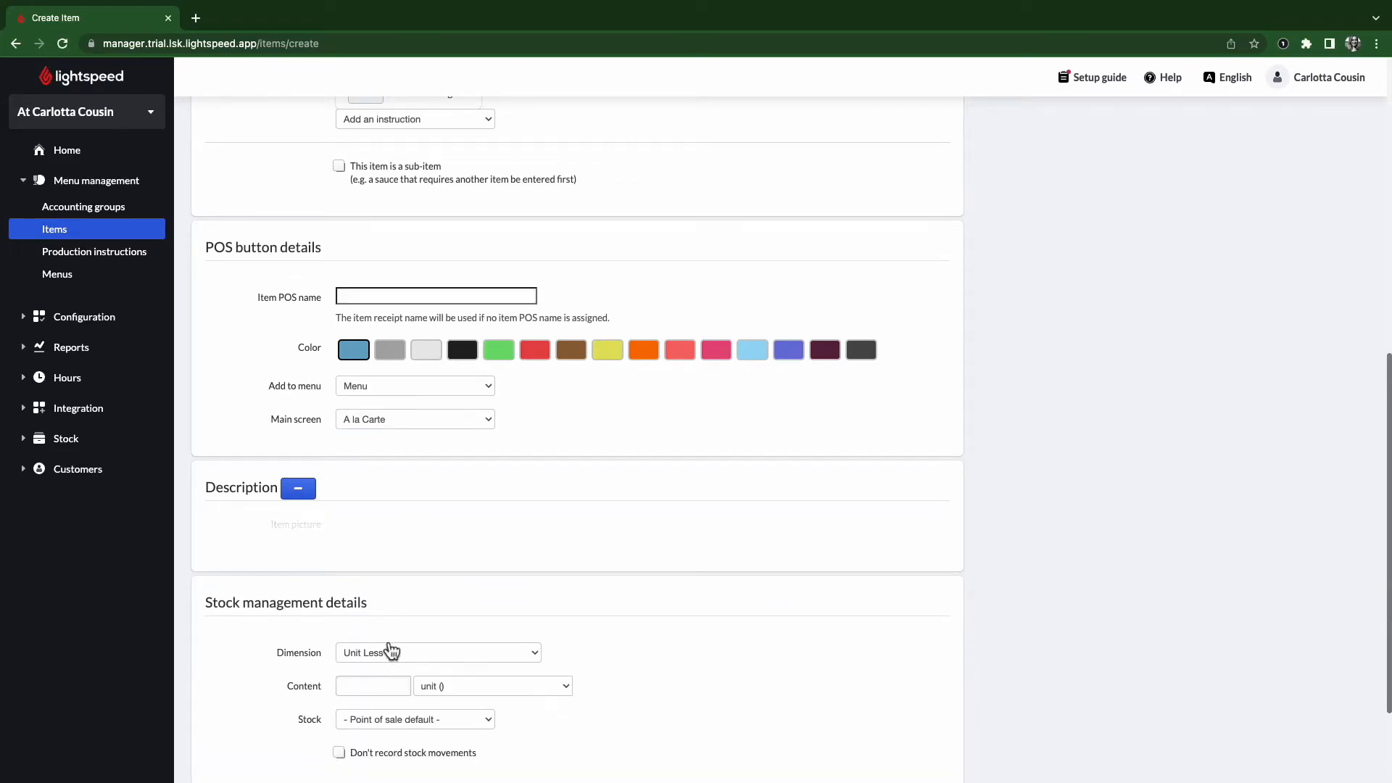
click(303, 493)
scroll(434, 609, down, 2)
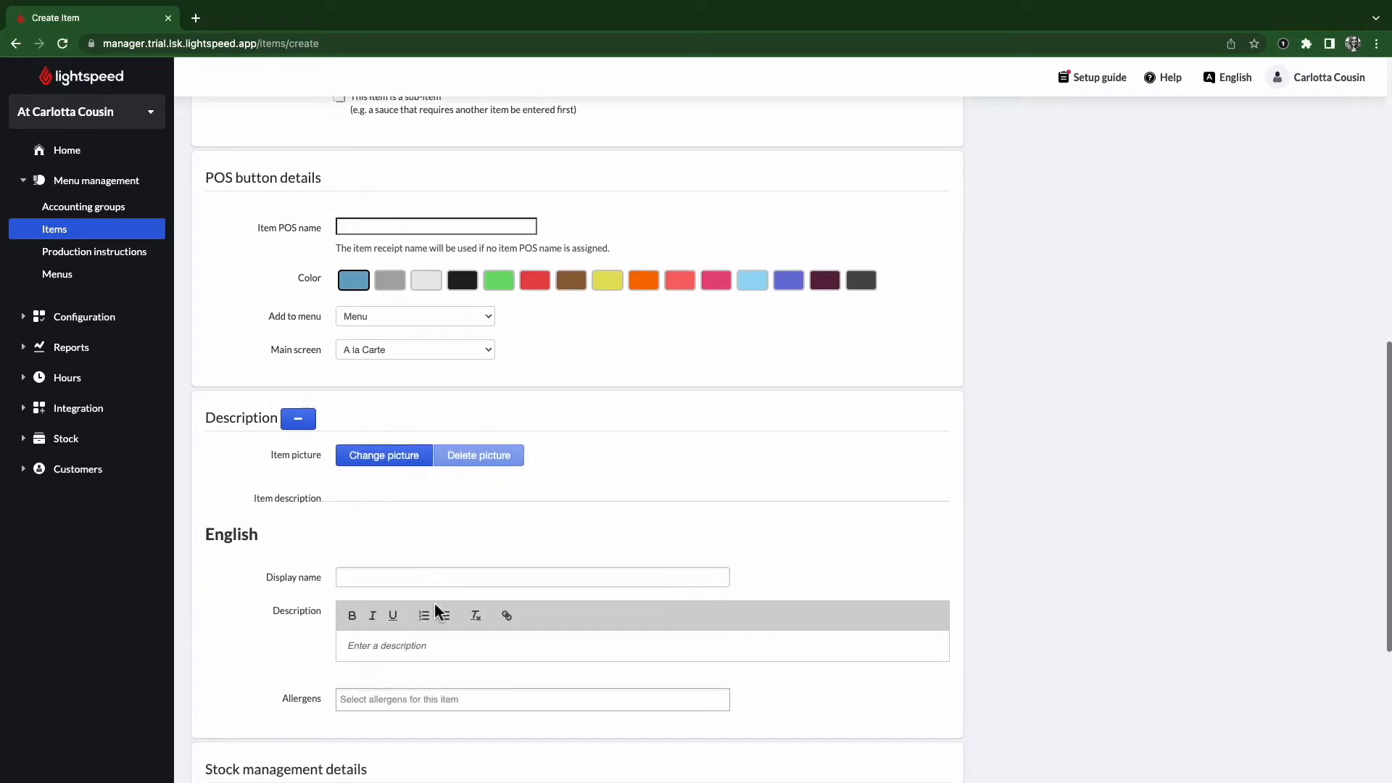
scroll(433, 609, down, 1)
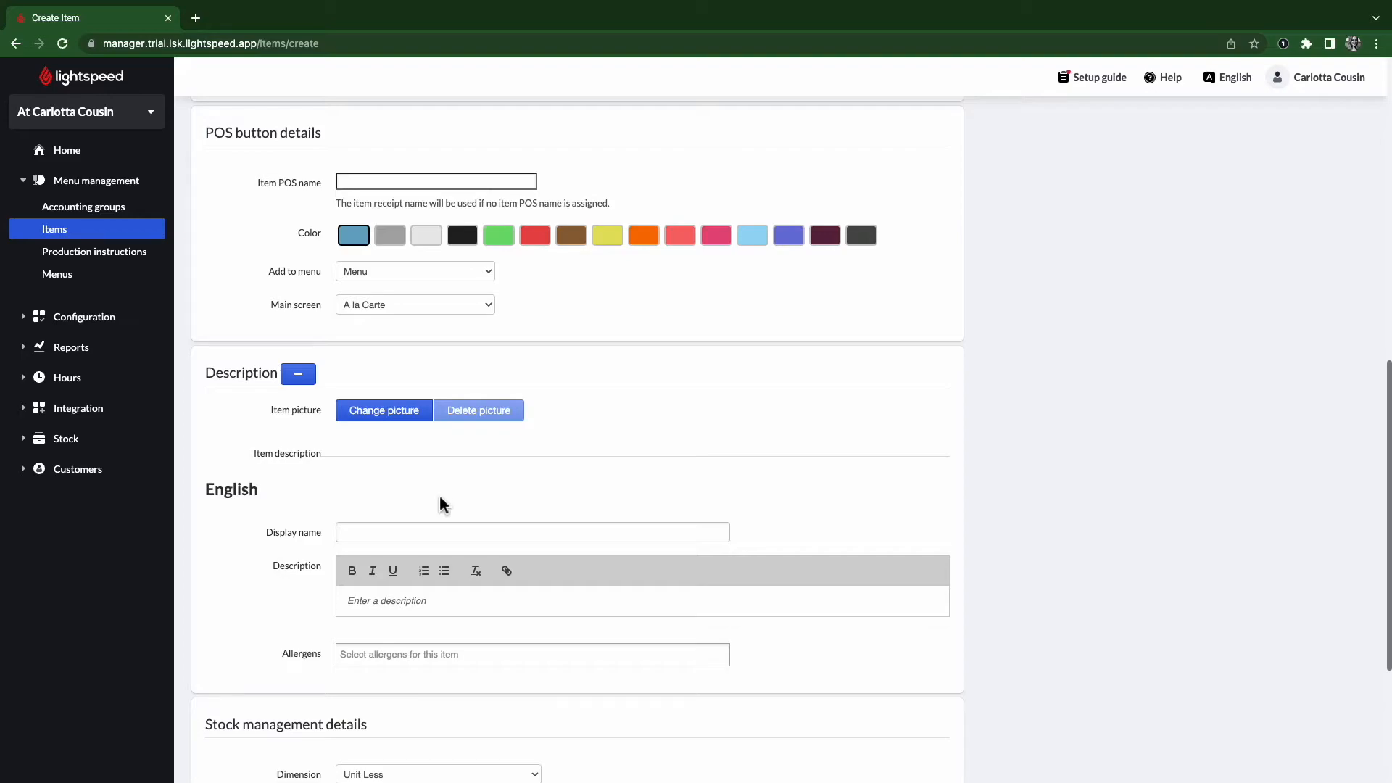
click(383, 423)
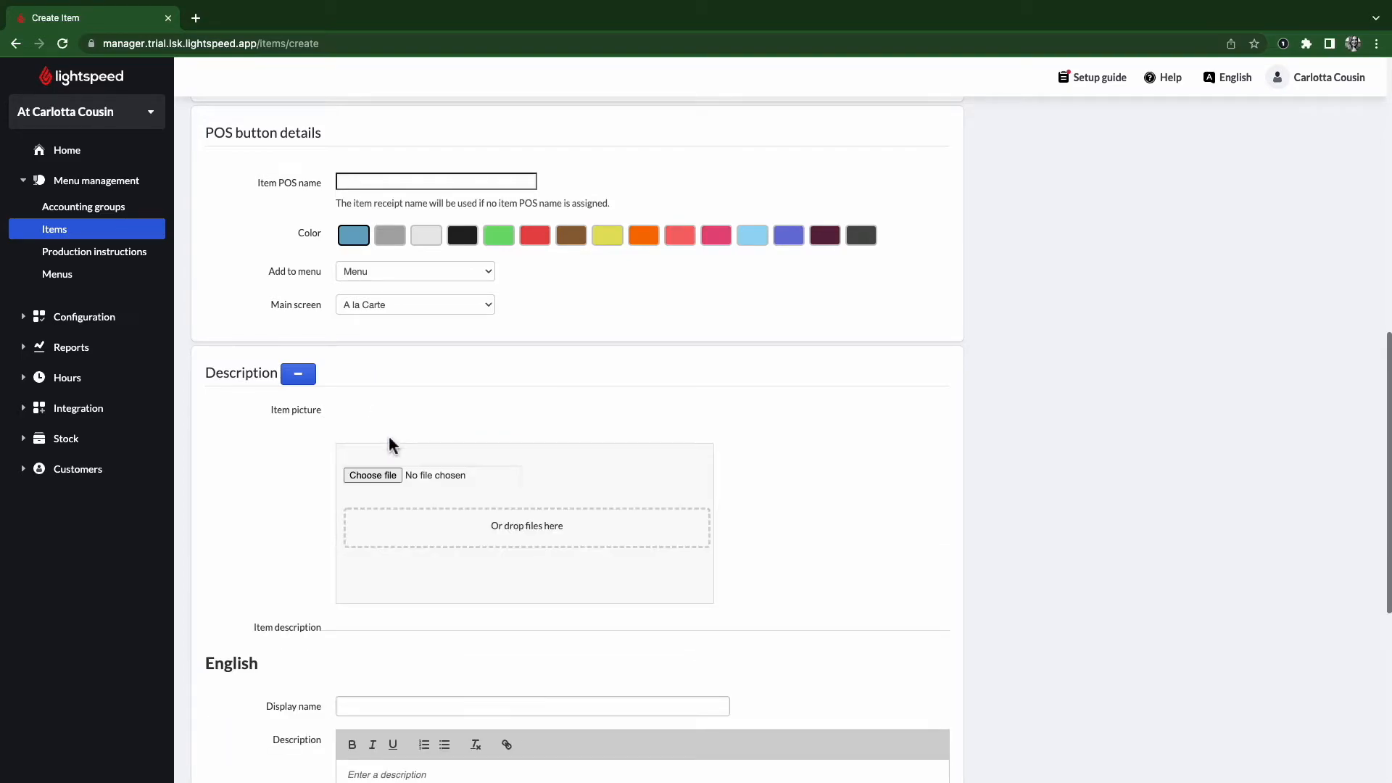
Step: Upload ribeye-steak-in-the-oven-8.jpeg from the Downloads folder as the item picture
click(380, 476)
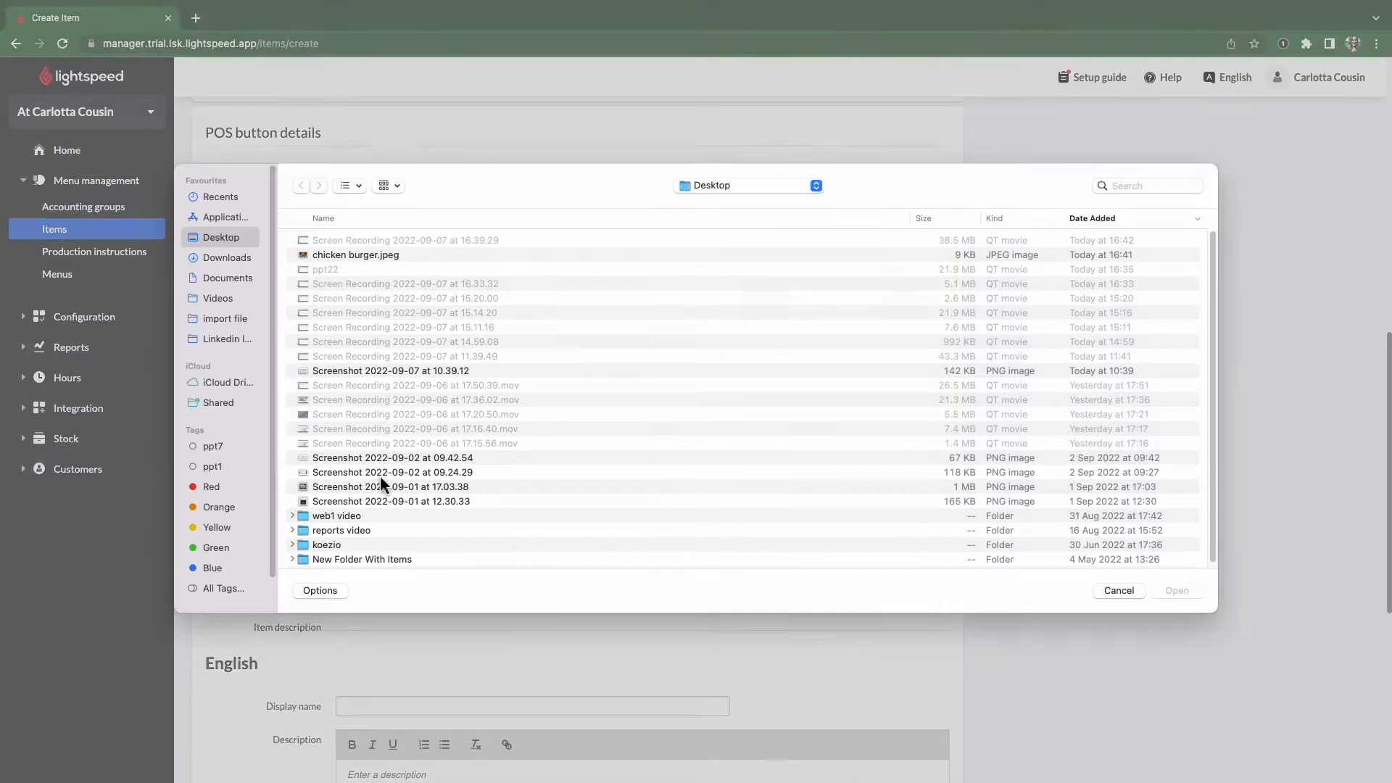
click(226, 261)
click(329, 245)
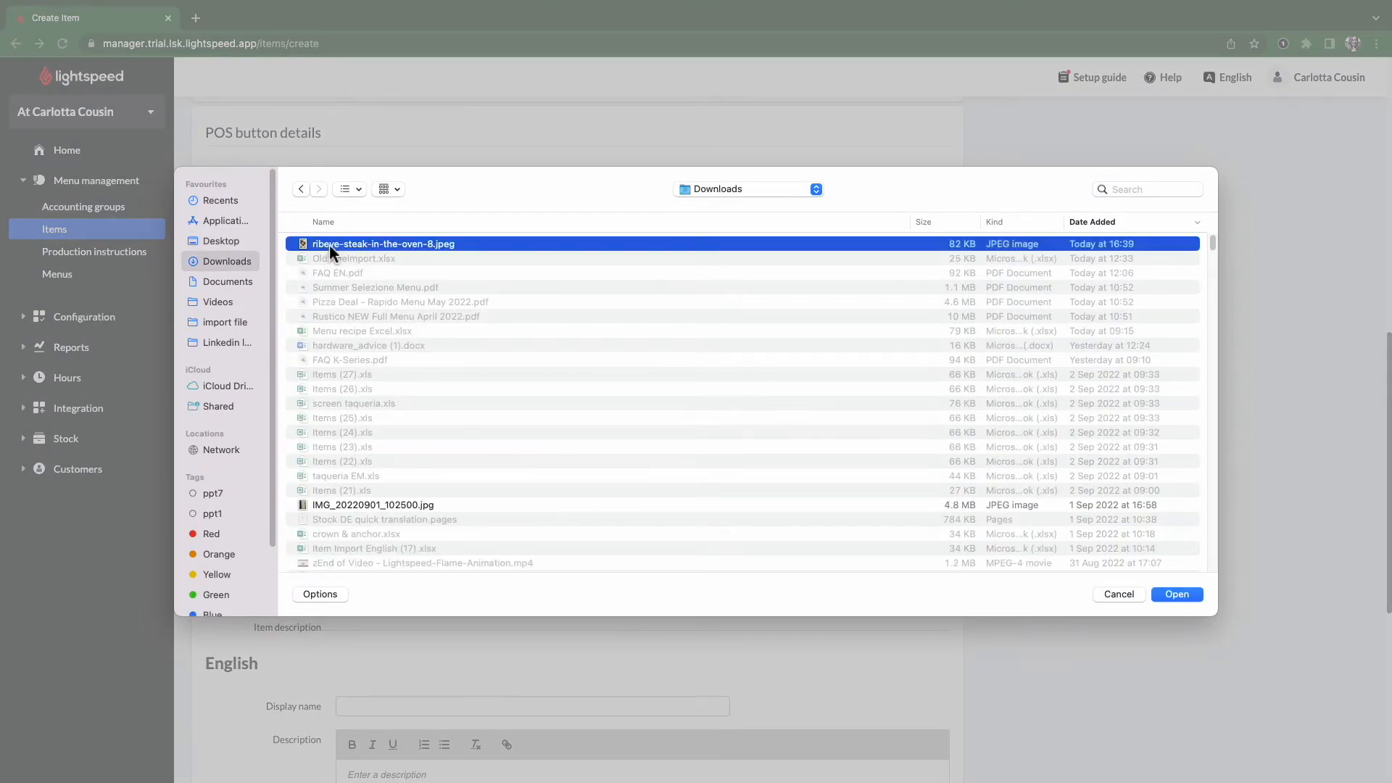
double_click(329, 245)
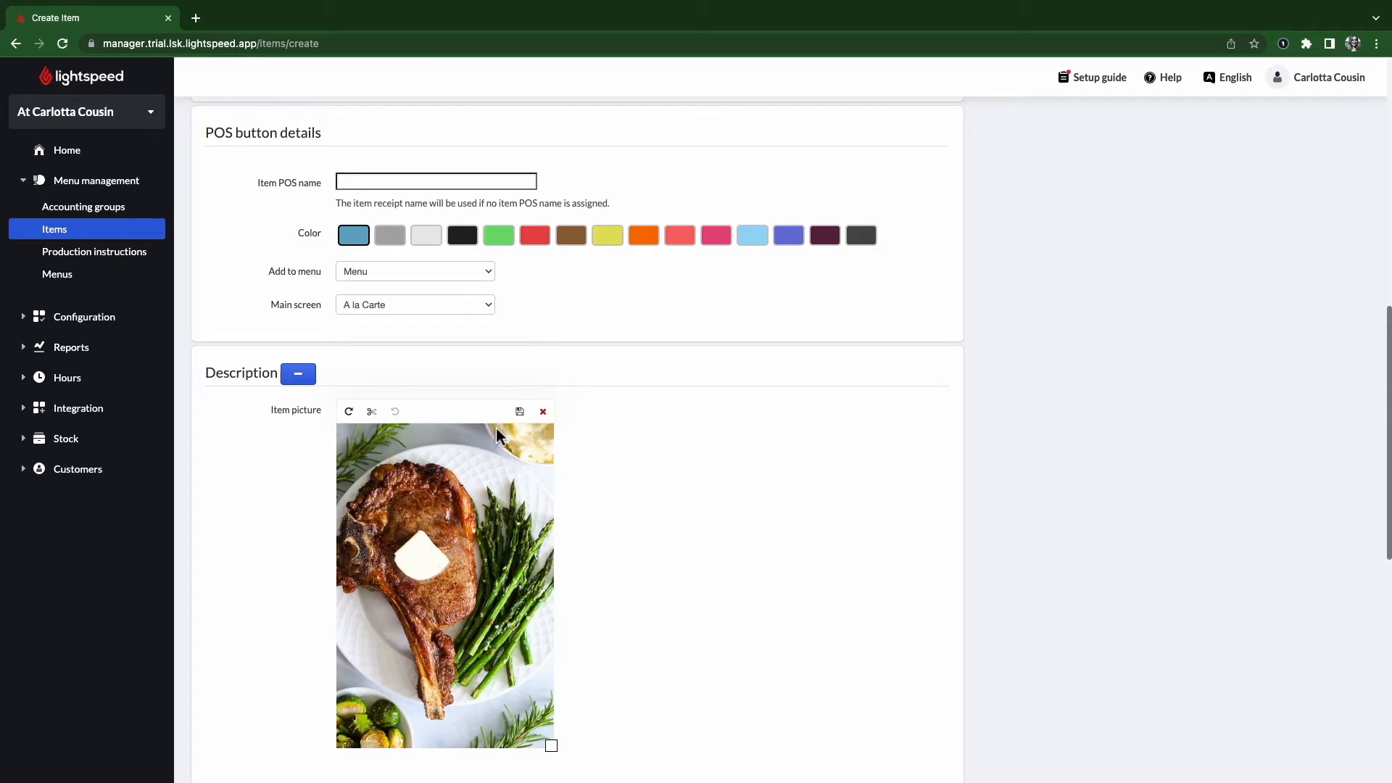
Step: Crop the item picture to a square around the steak and asparagus, and save the picture
click(377, 418)
drag(424, 519, 435, 564)
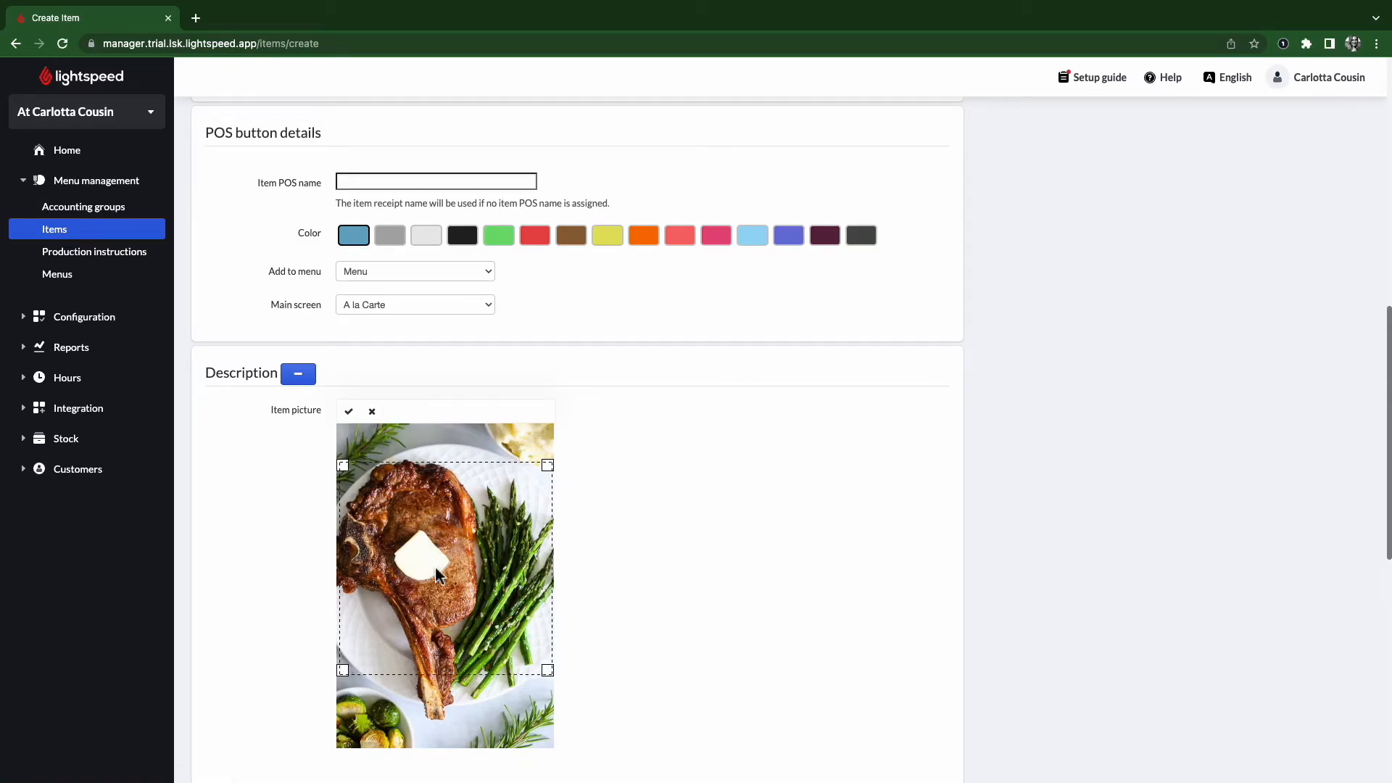
click(357, 425)
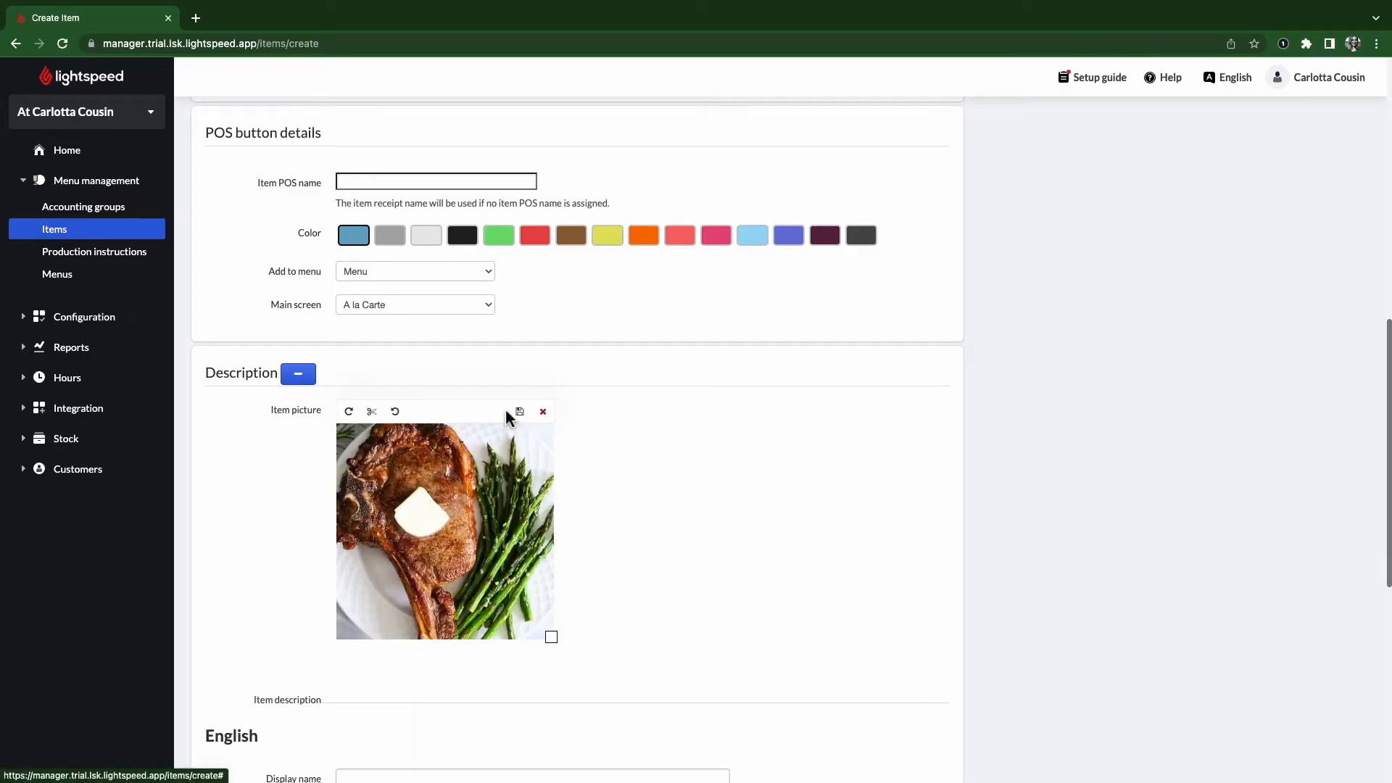
click(516, 412)
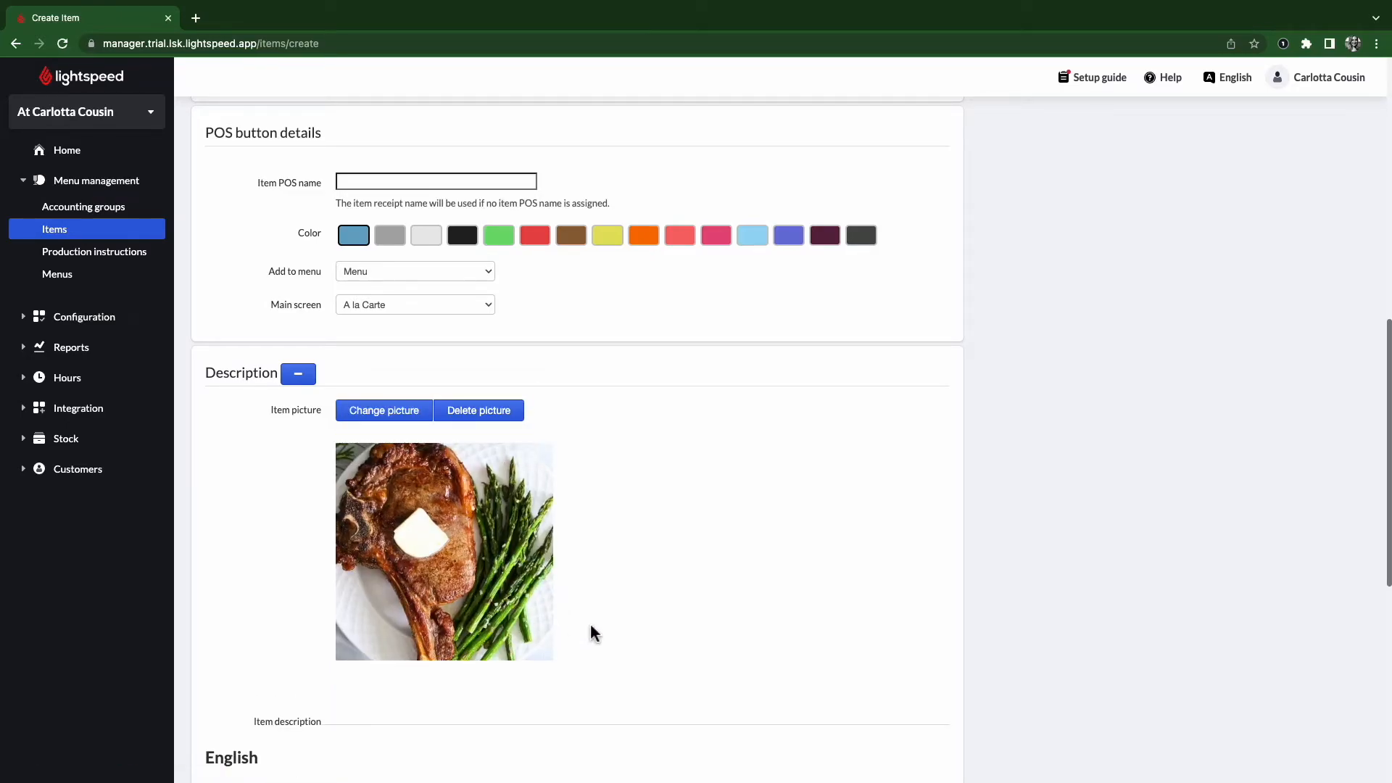
Step: Enter "steak with asparagus" as the item's English description, leaving the display name empty
scroll(590, 633, down, 5)
click(378, 409)
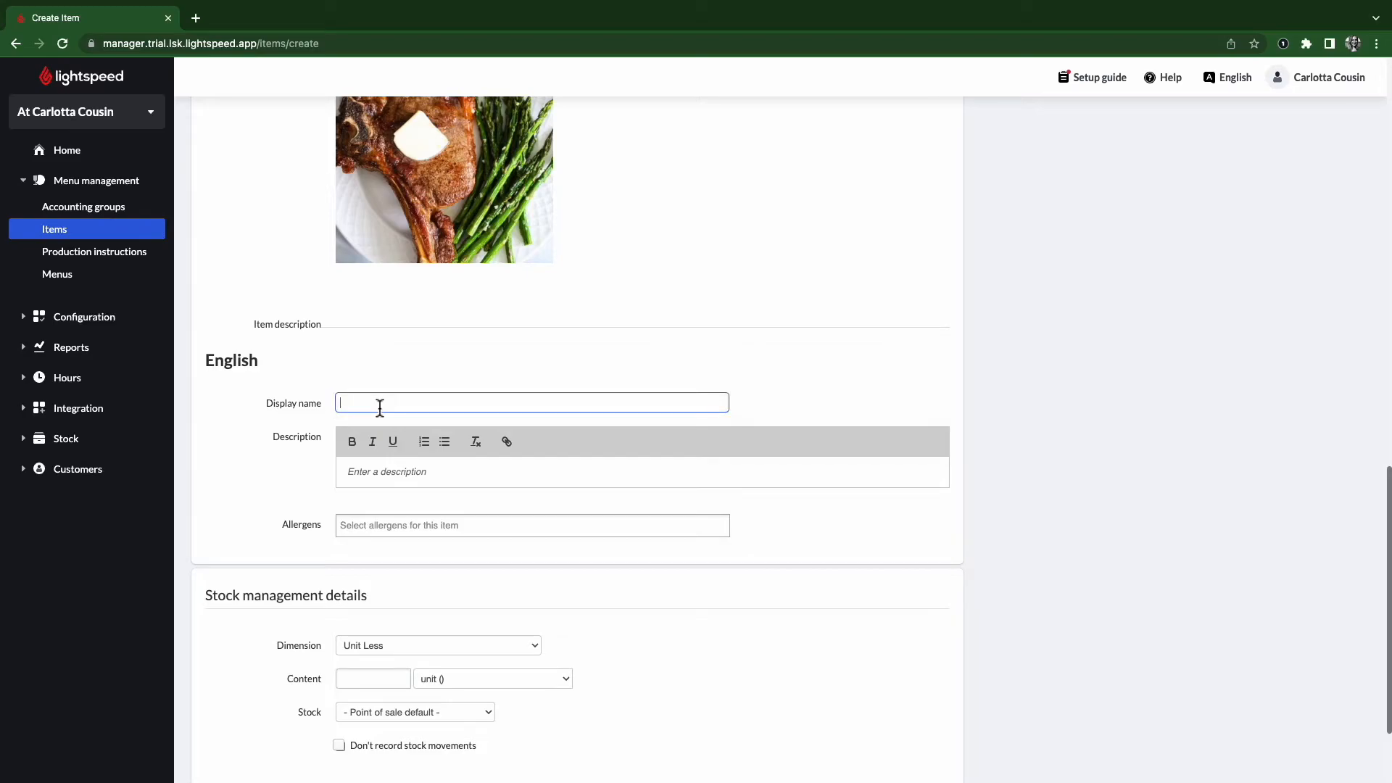
click(373, 480)
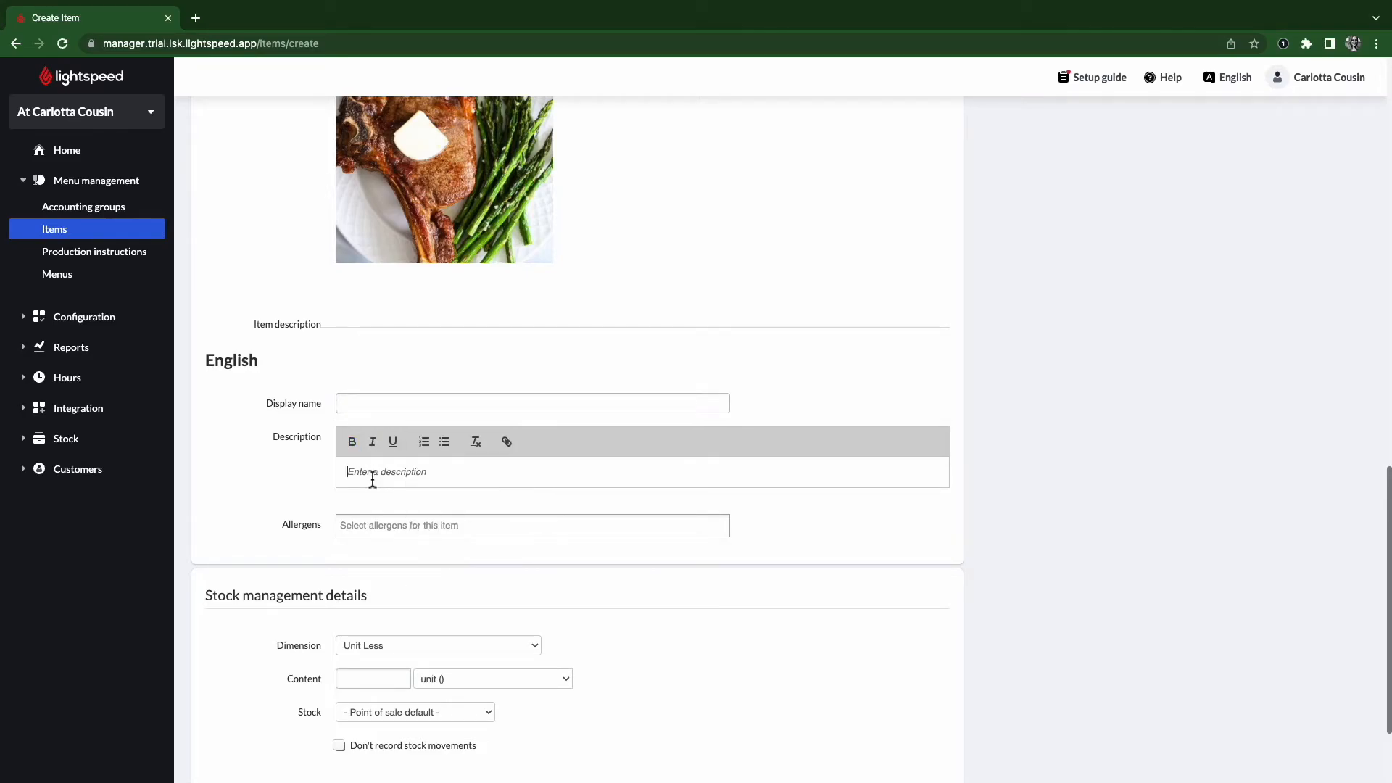
text(s)
key(BackSpace)
text(steak with asparagus)
Step: Add Gluten as an allergen for the item and save the new item
click(368, 532)
click(393, 628)
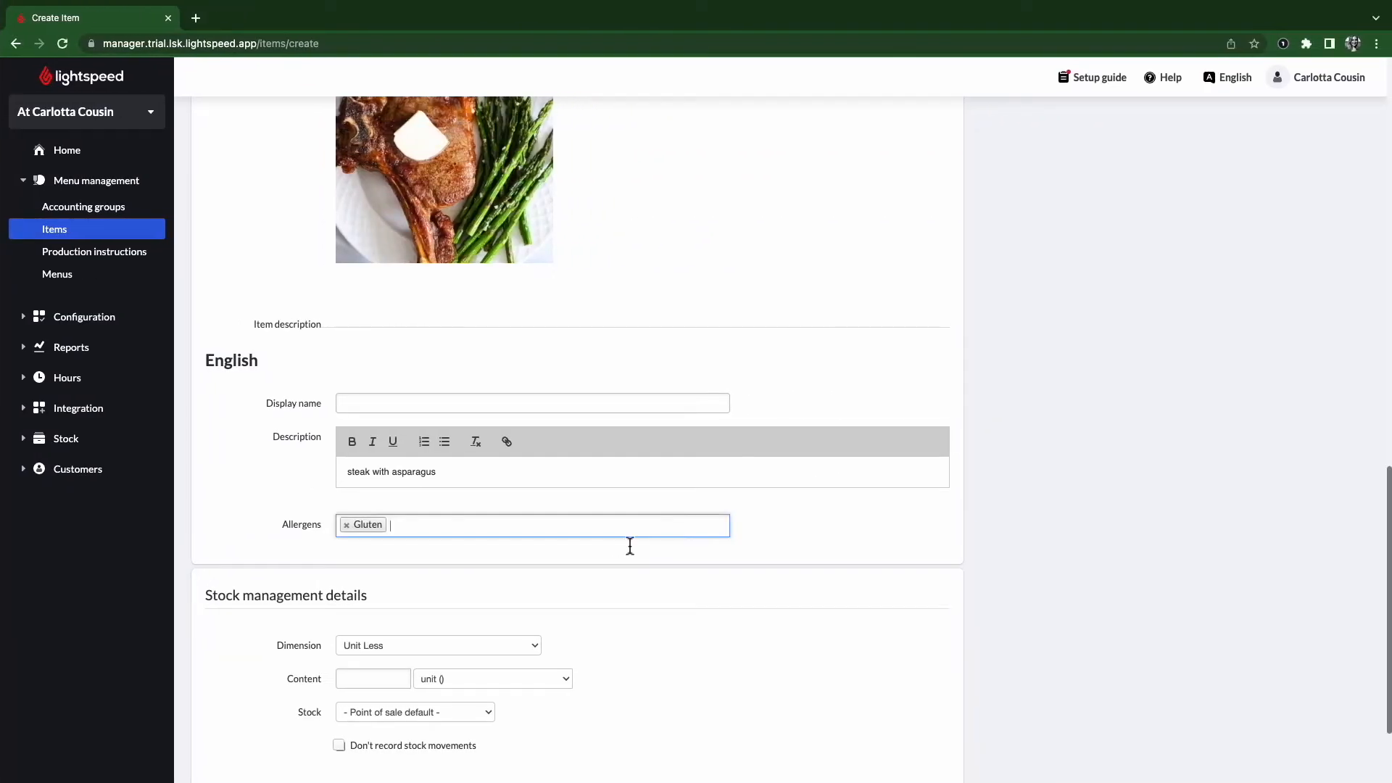
scroll(614, 566, down, 2)
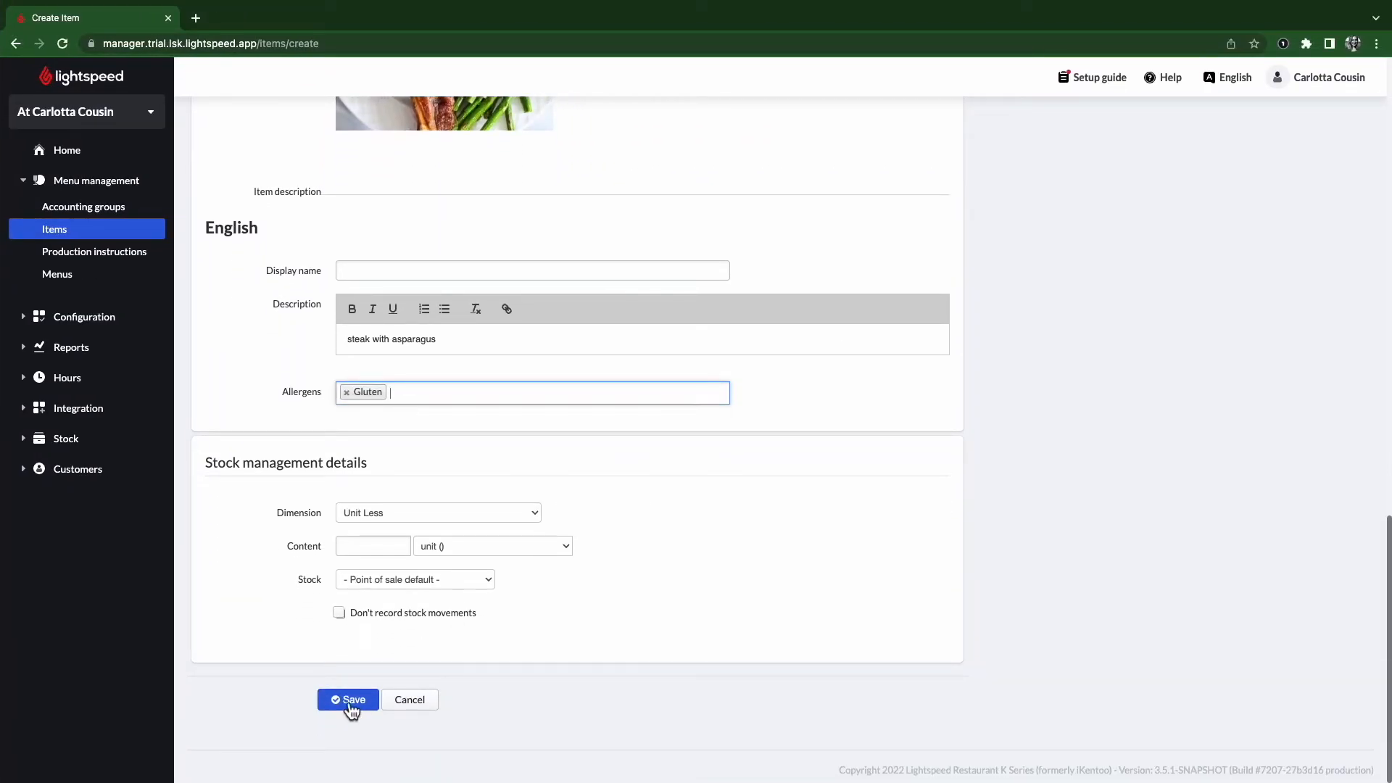
click(352, 709)
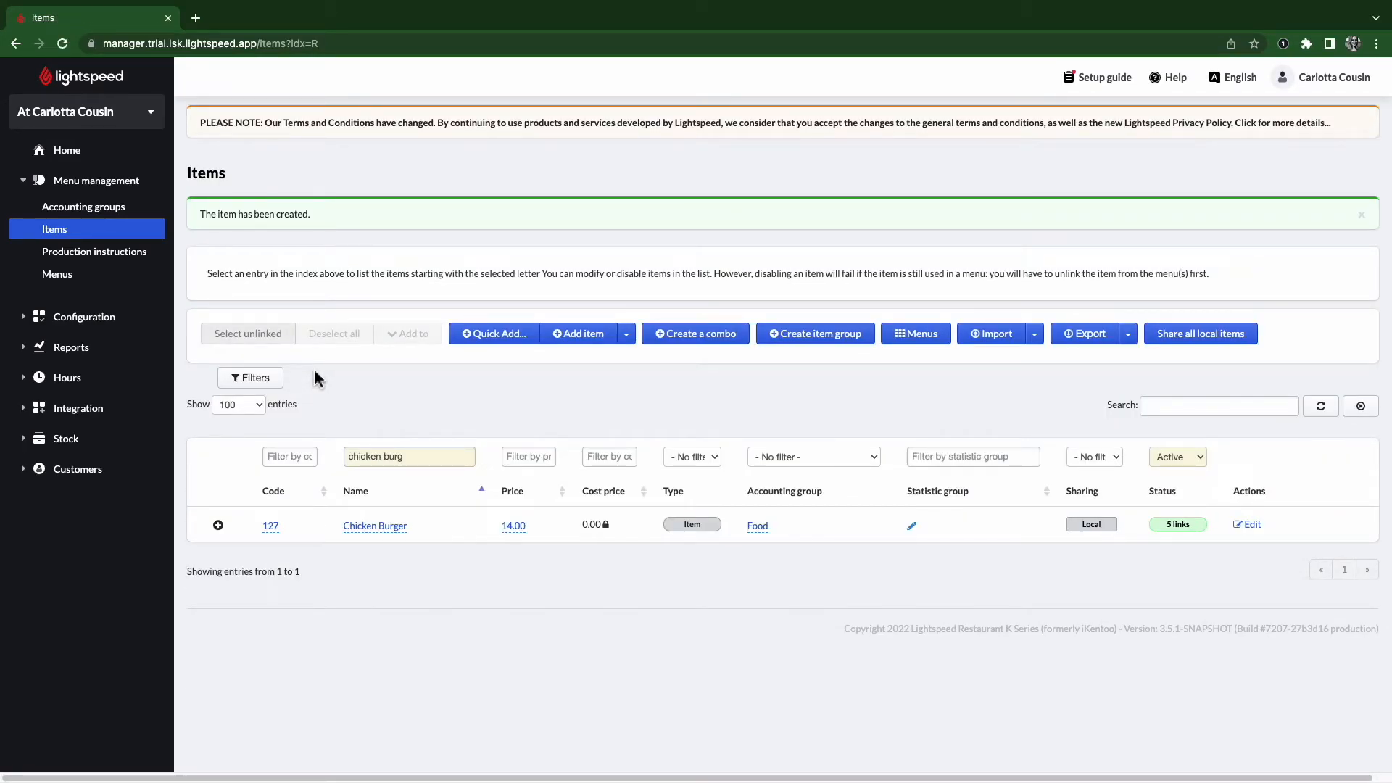
Step: Open the quick-add form for an unlinked item and review its name, price and accounting group fields
click(503, 338)
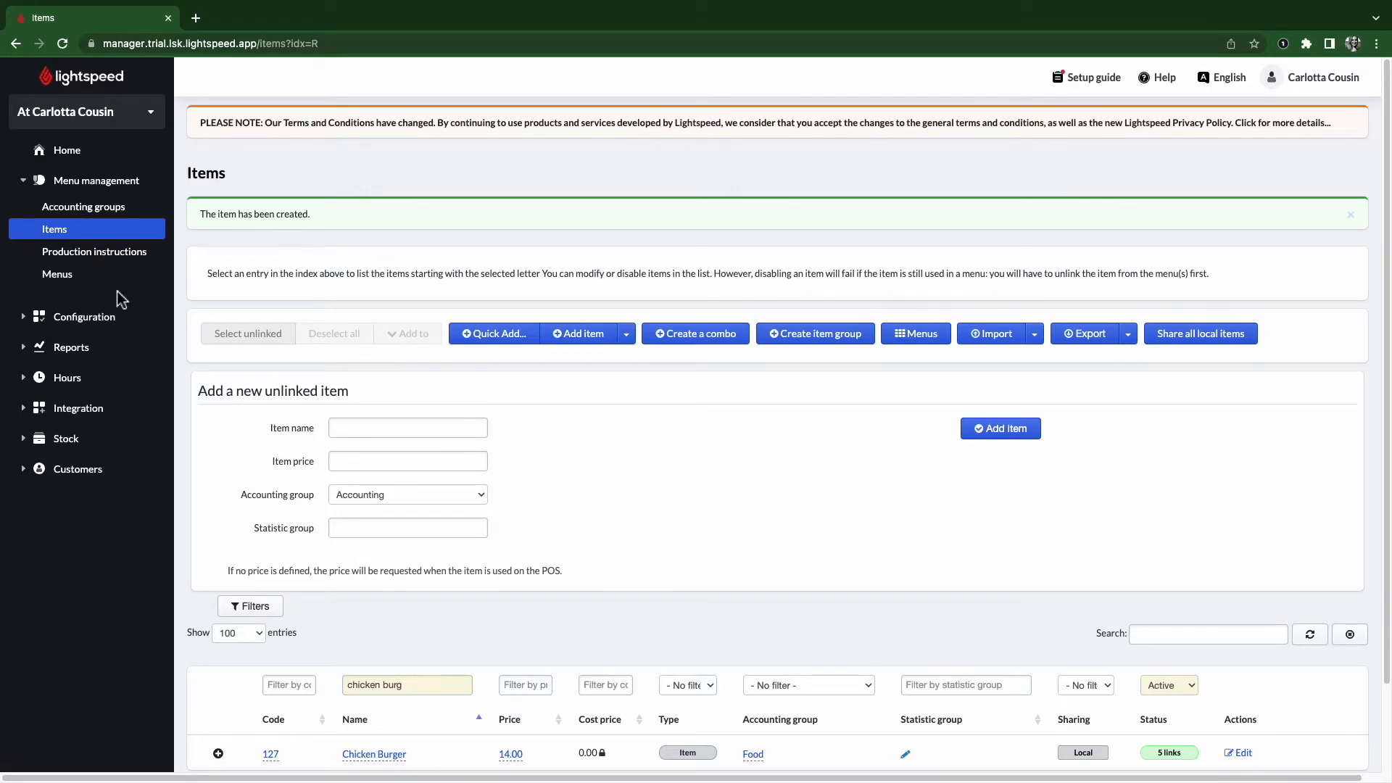
click(348, 428)
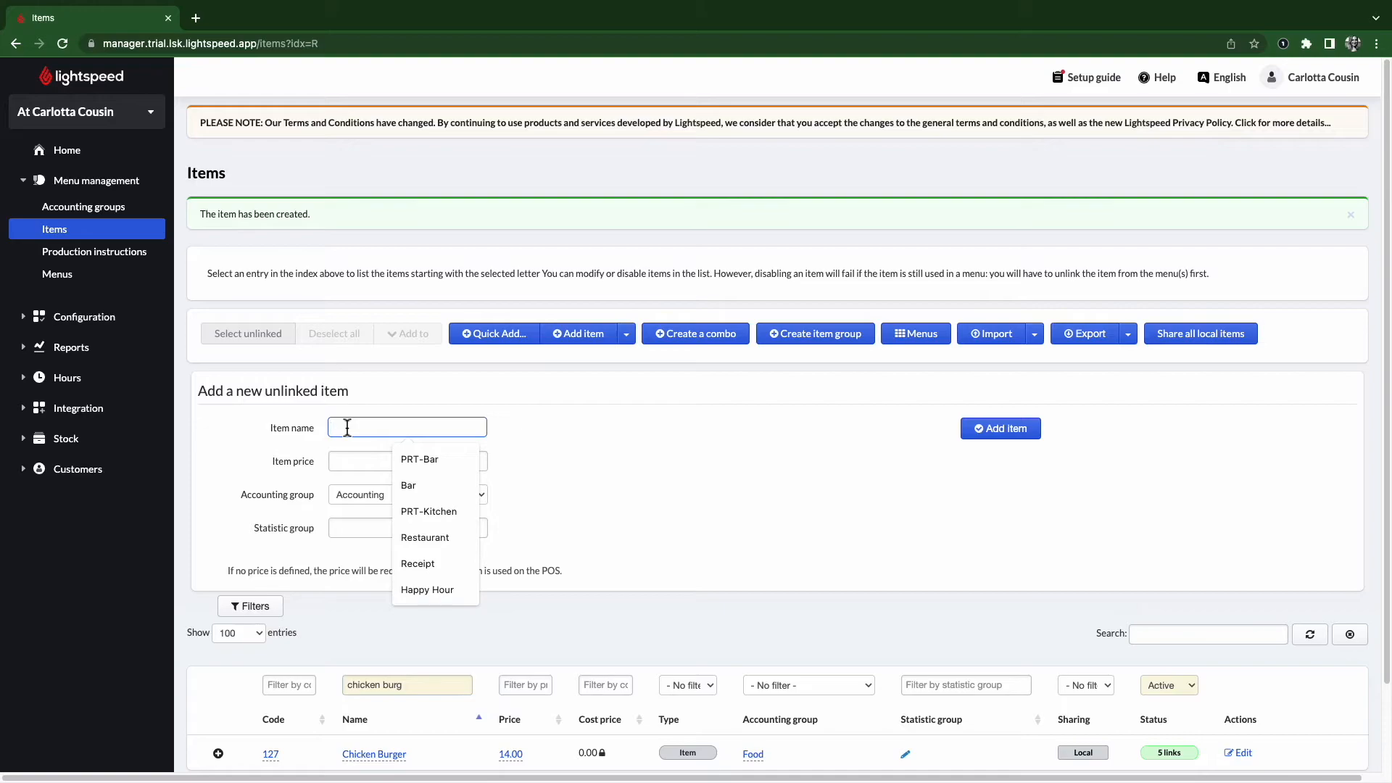
click(351, 461)
click(366, 495)
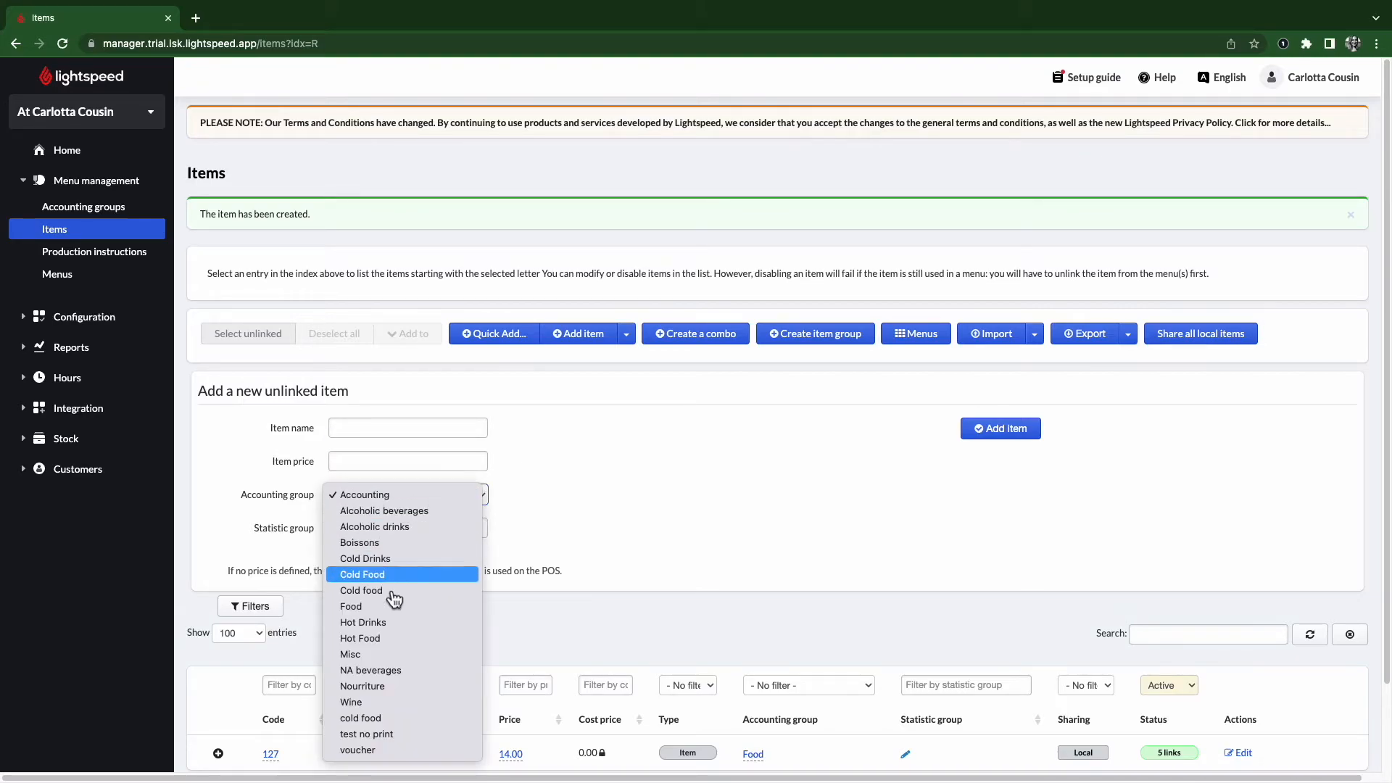
click(557, 491)
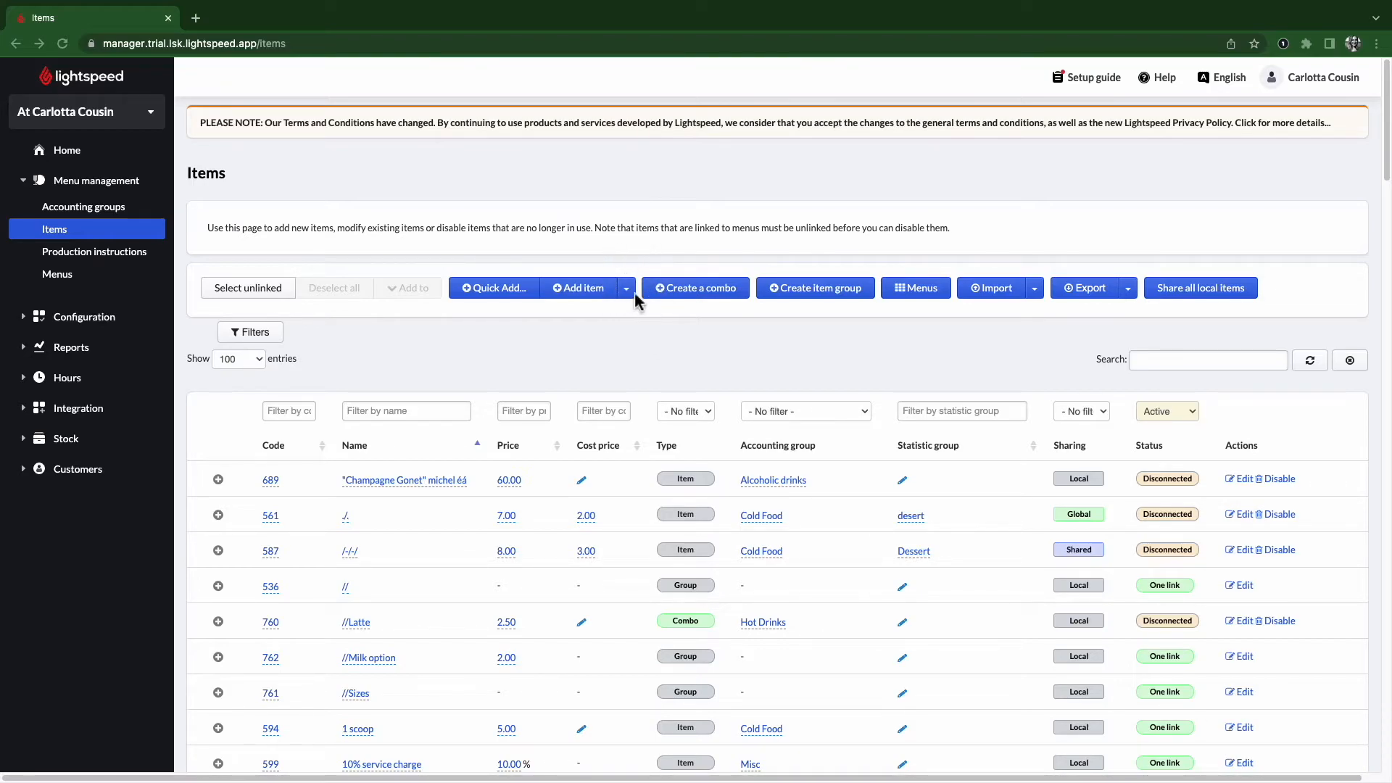
Step: Start adding several items with a manual import row named merlot btl priced at 25
click(630, 291)
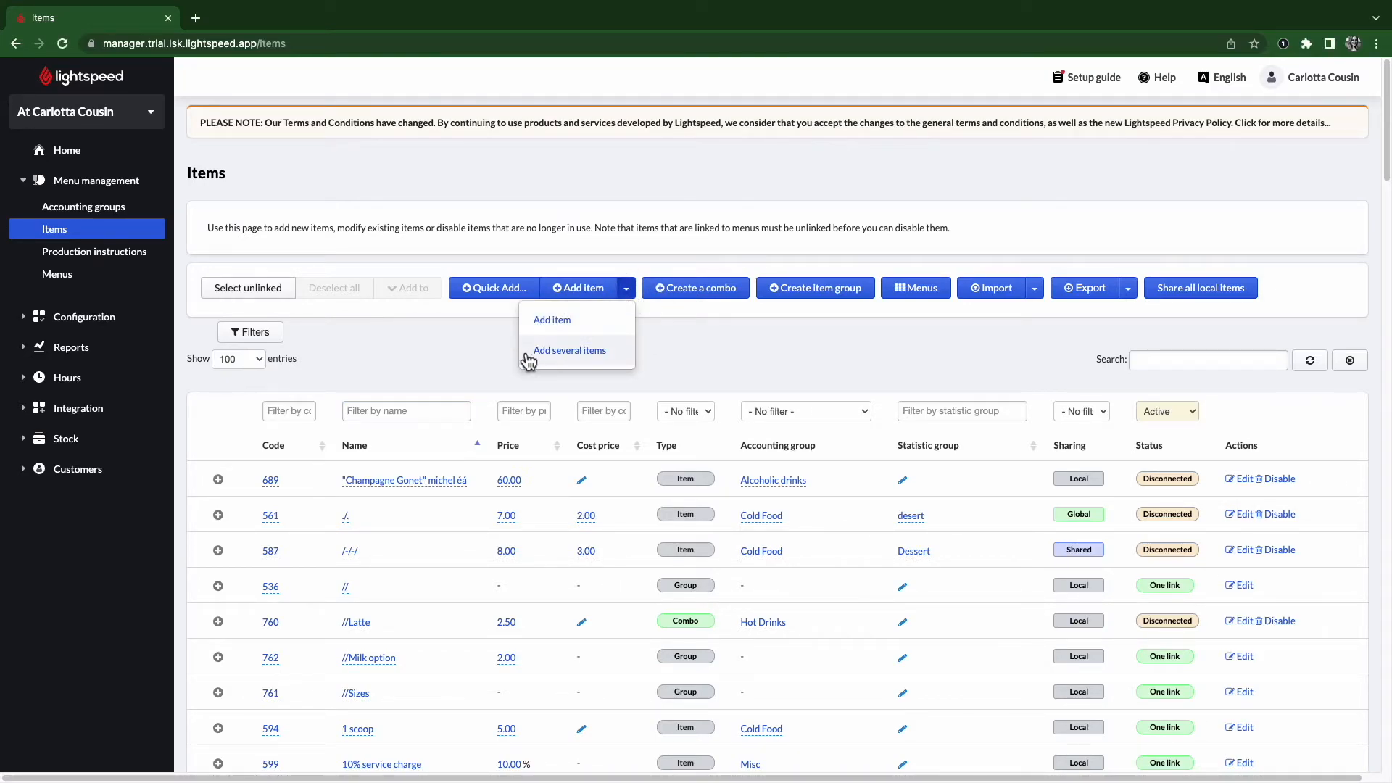
click(579, 363)
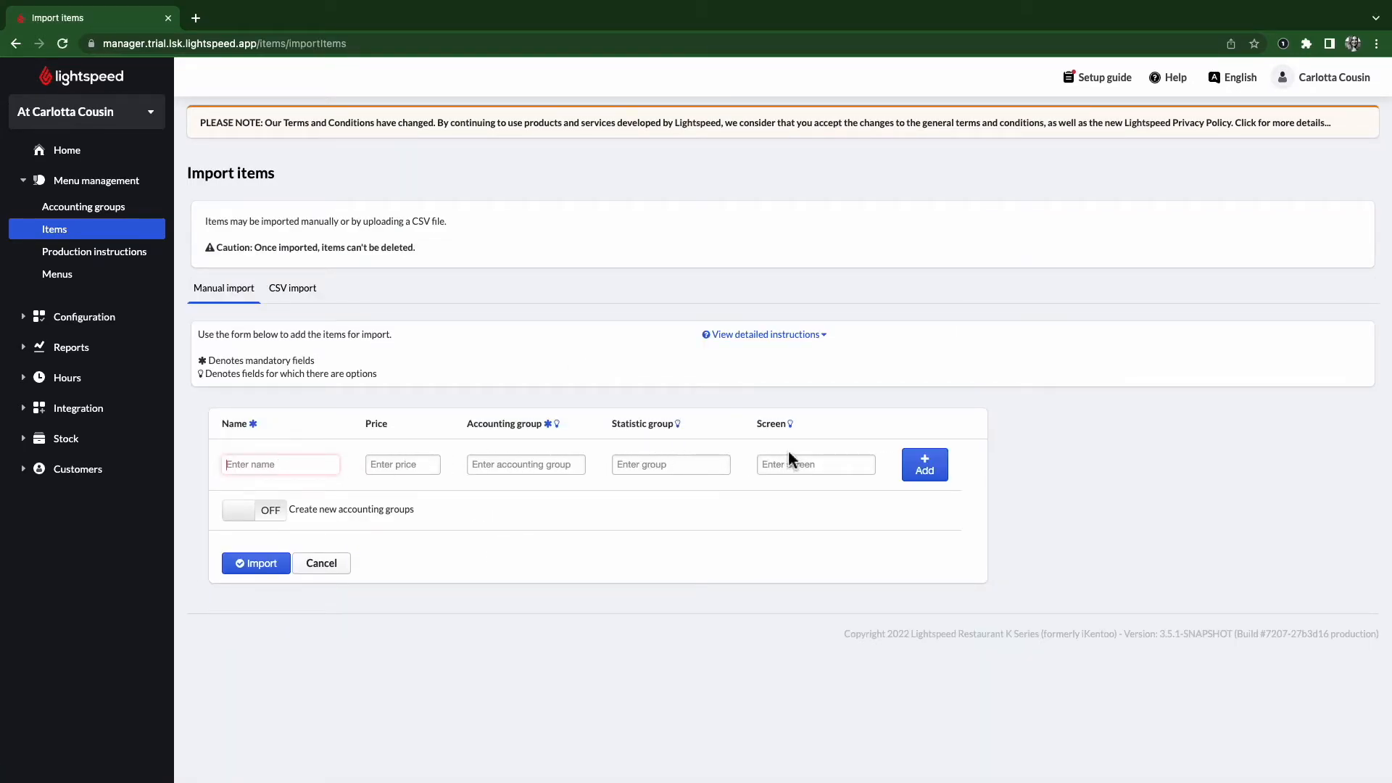
text(merlot btl)
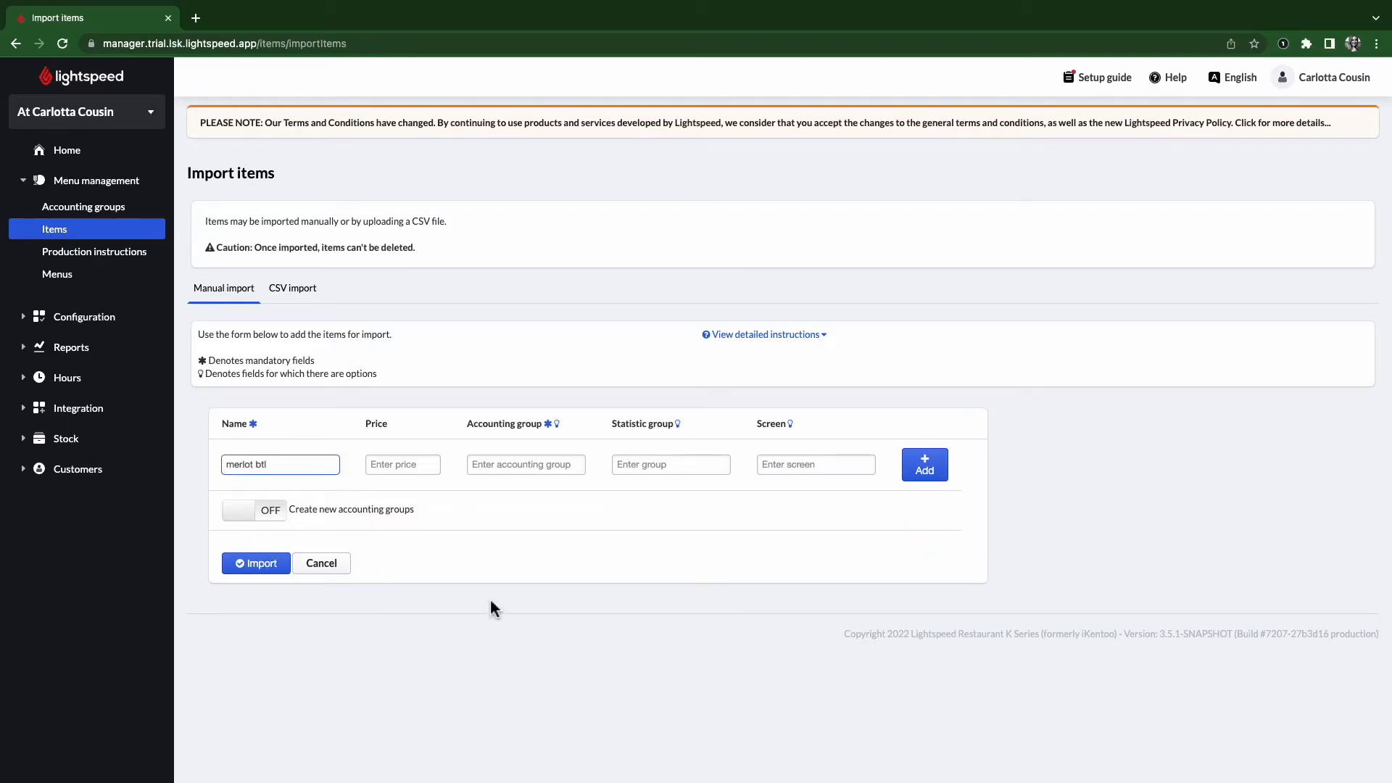
click(397, 469)
text(25)
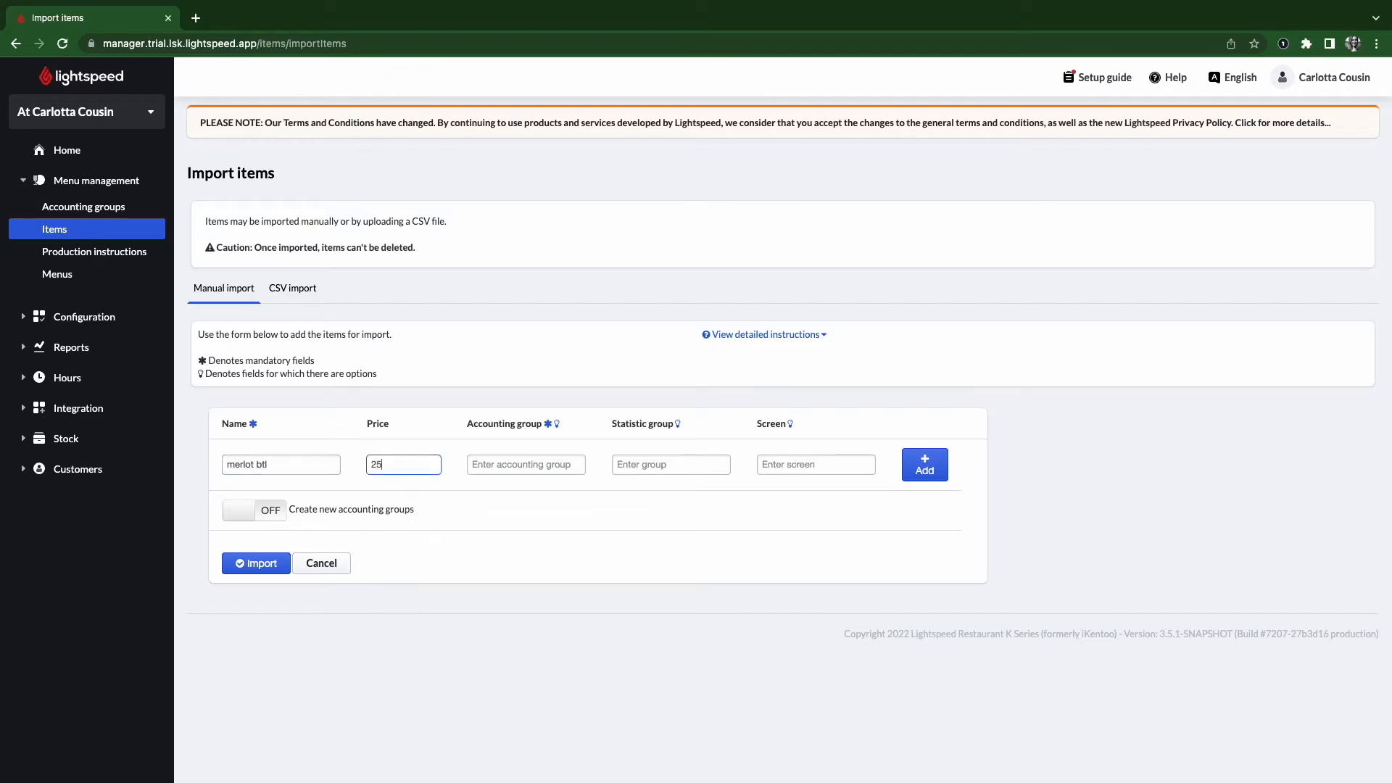
Step: Assign the merlot btl row to the Alcoholic beverages accounting group and the Wine statistic group
click(492, 464)
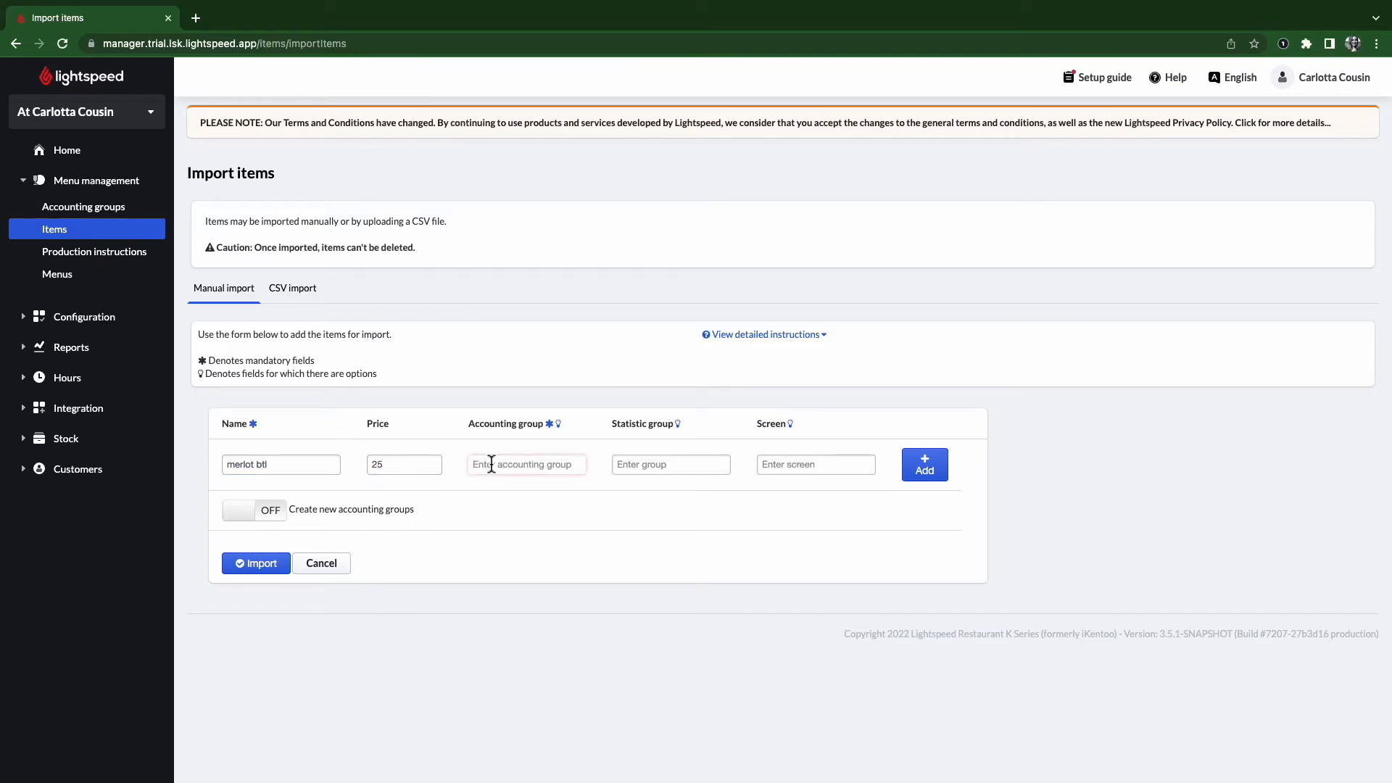
text(al)
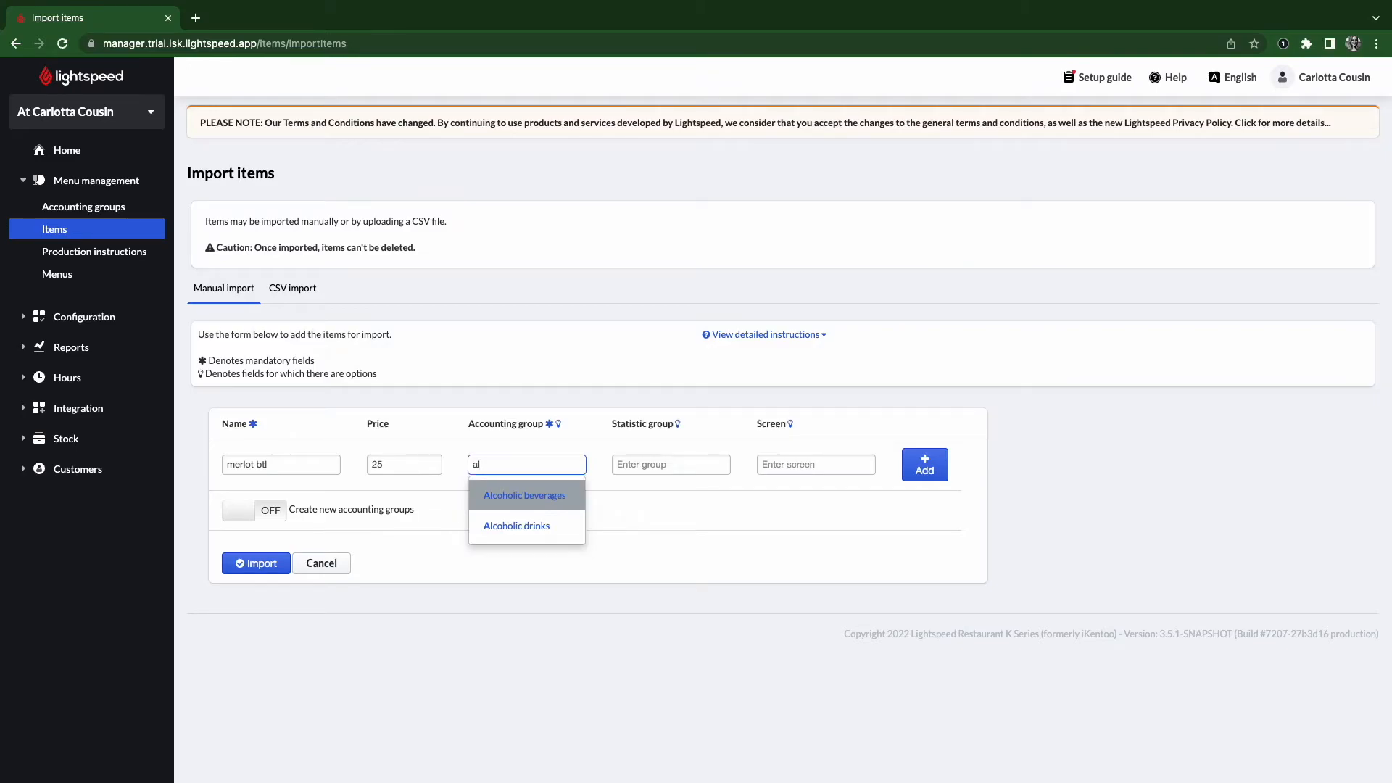
click(504, 507)
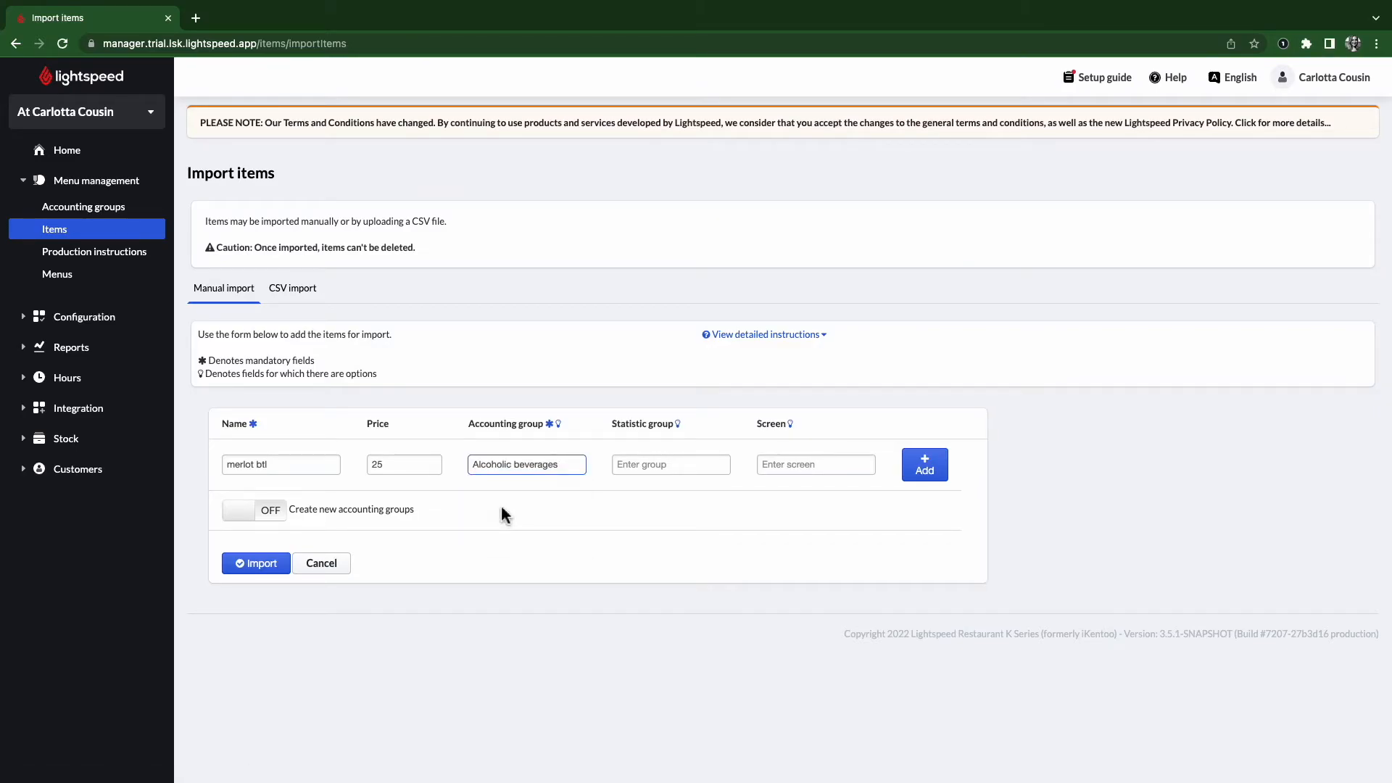
click(692, 466)
text(Wine)
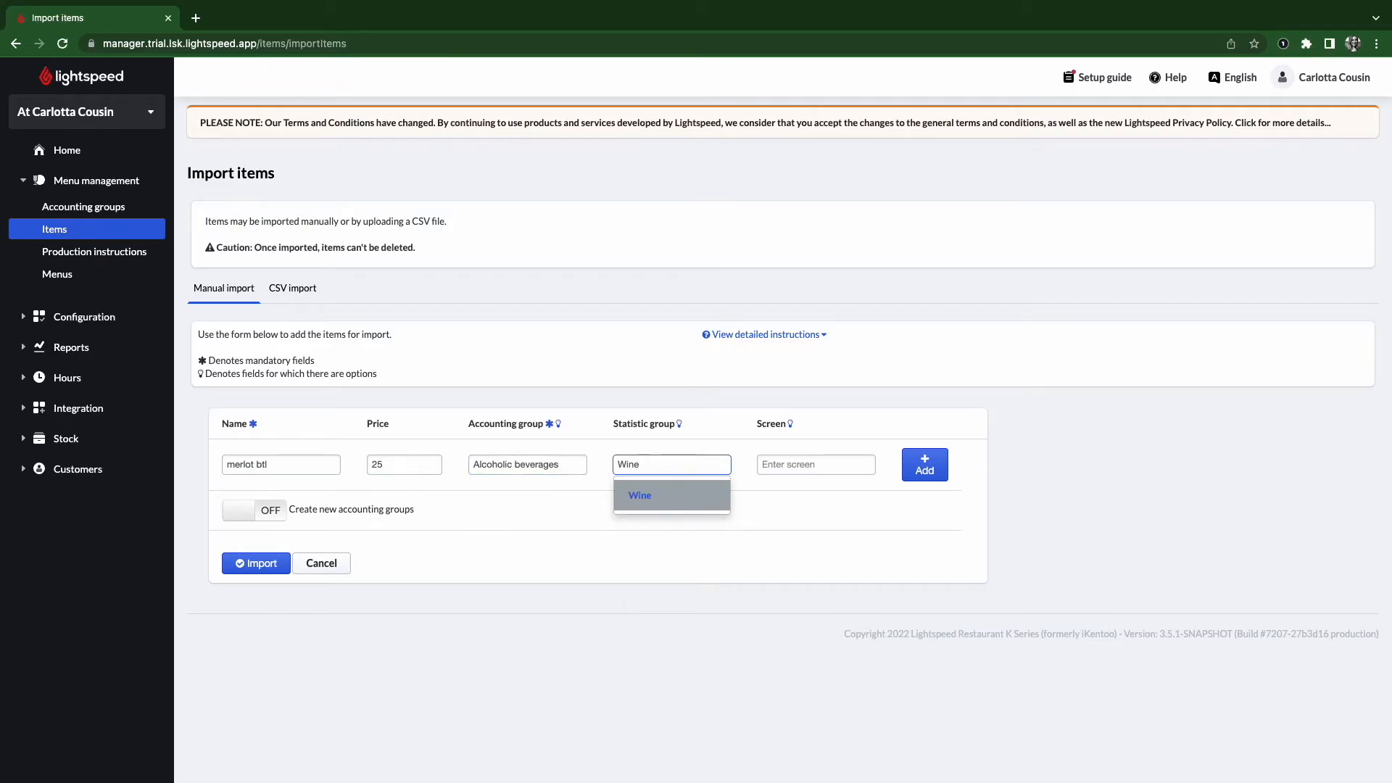
click(659, 501)
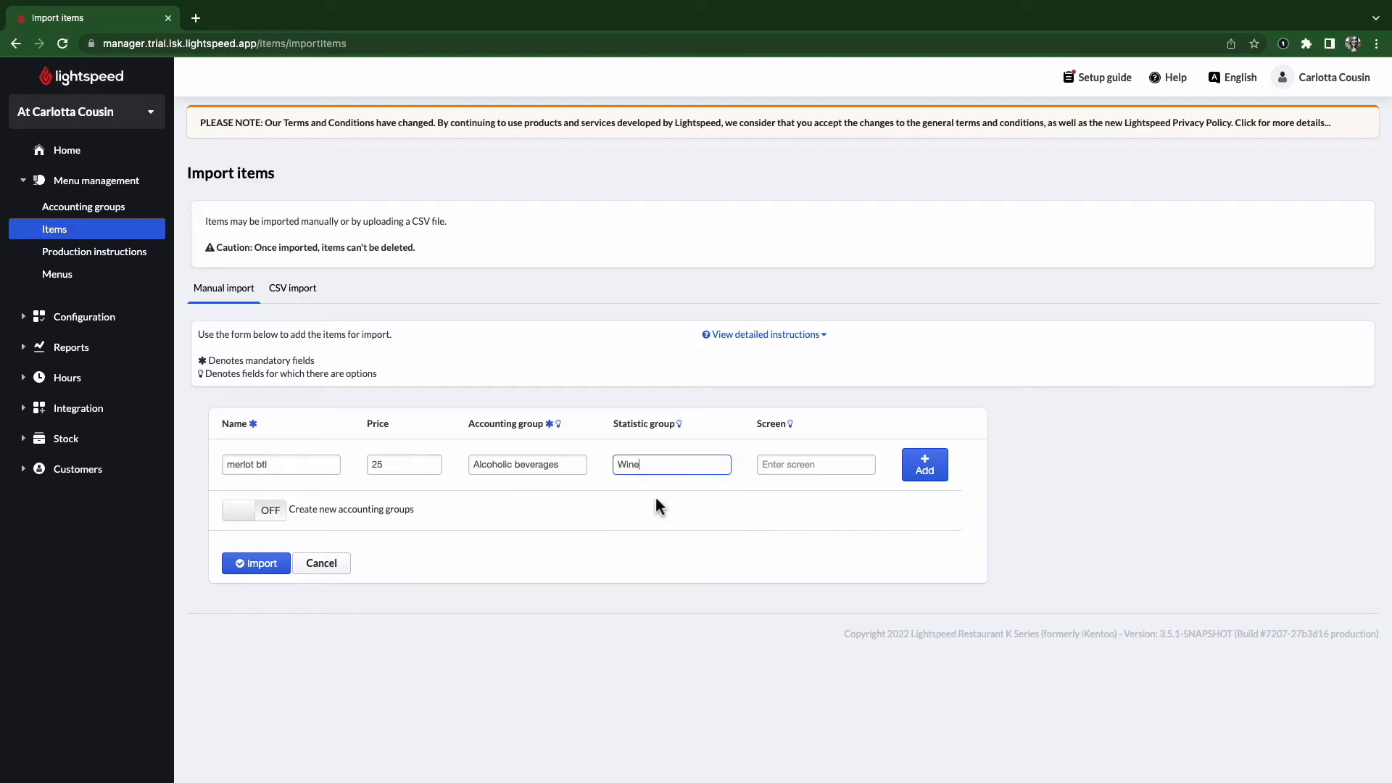
Step: Add the merlot btl row to the import list with the Wines##red##bottles screen, and cancel the import
click(817, 465)
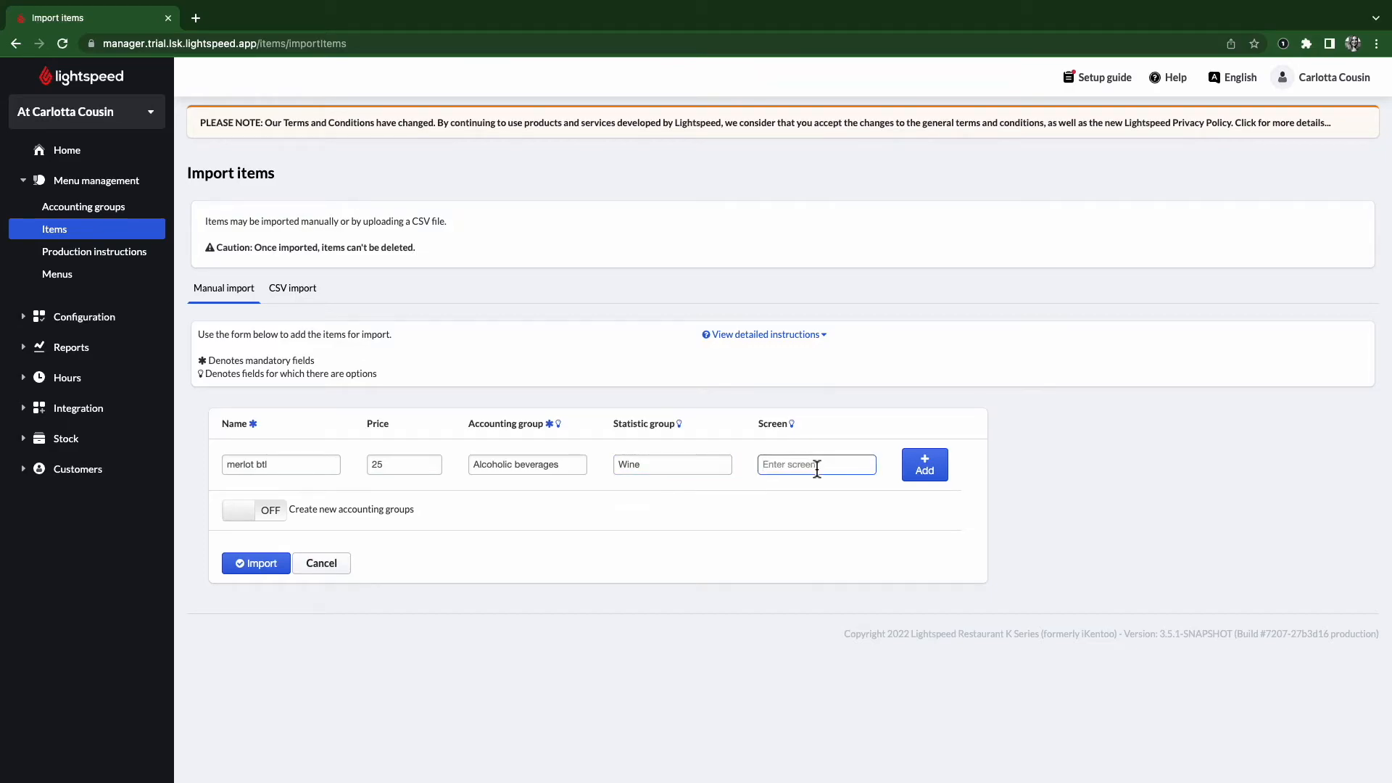
text(Wi)
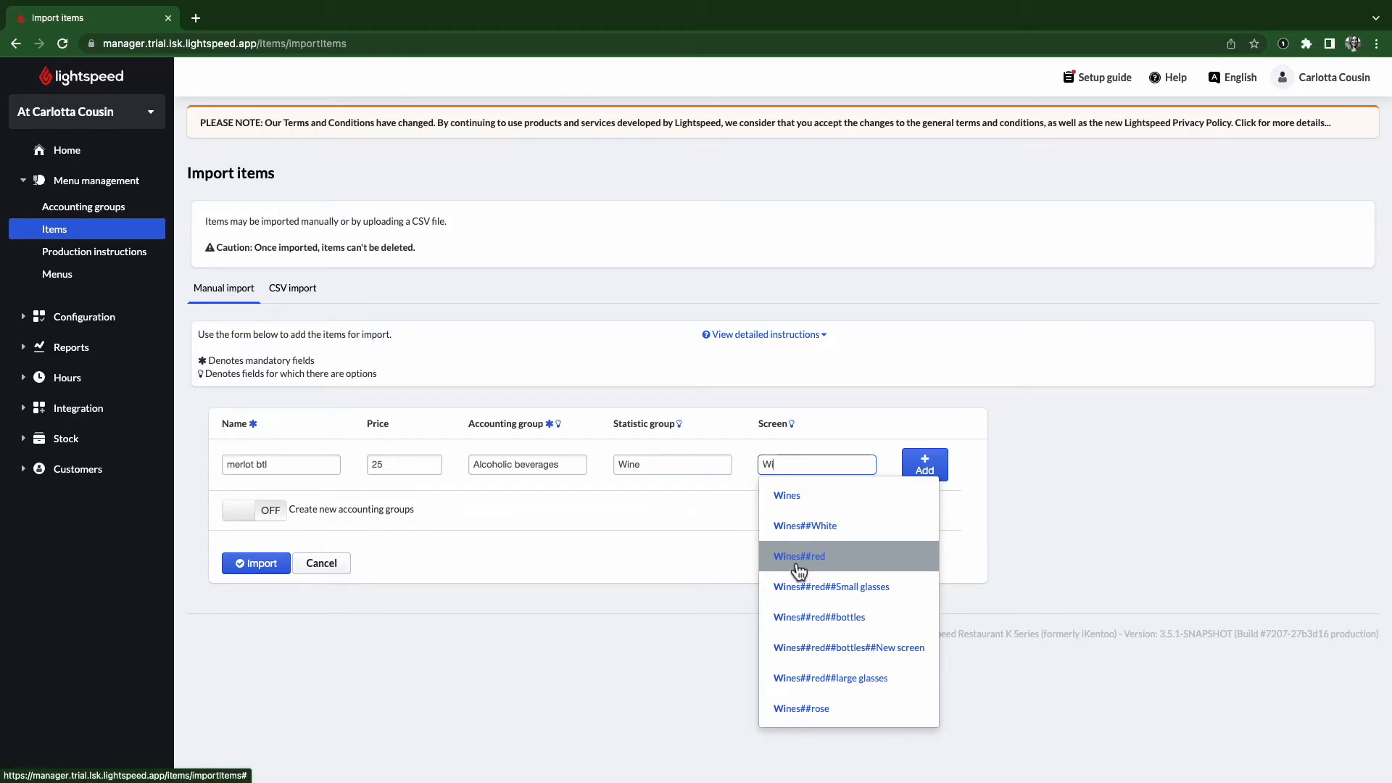
click(810, 625)
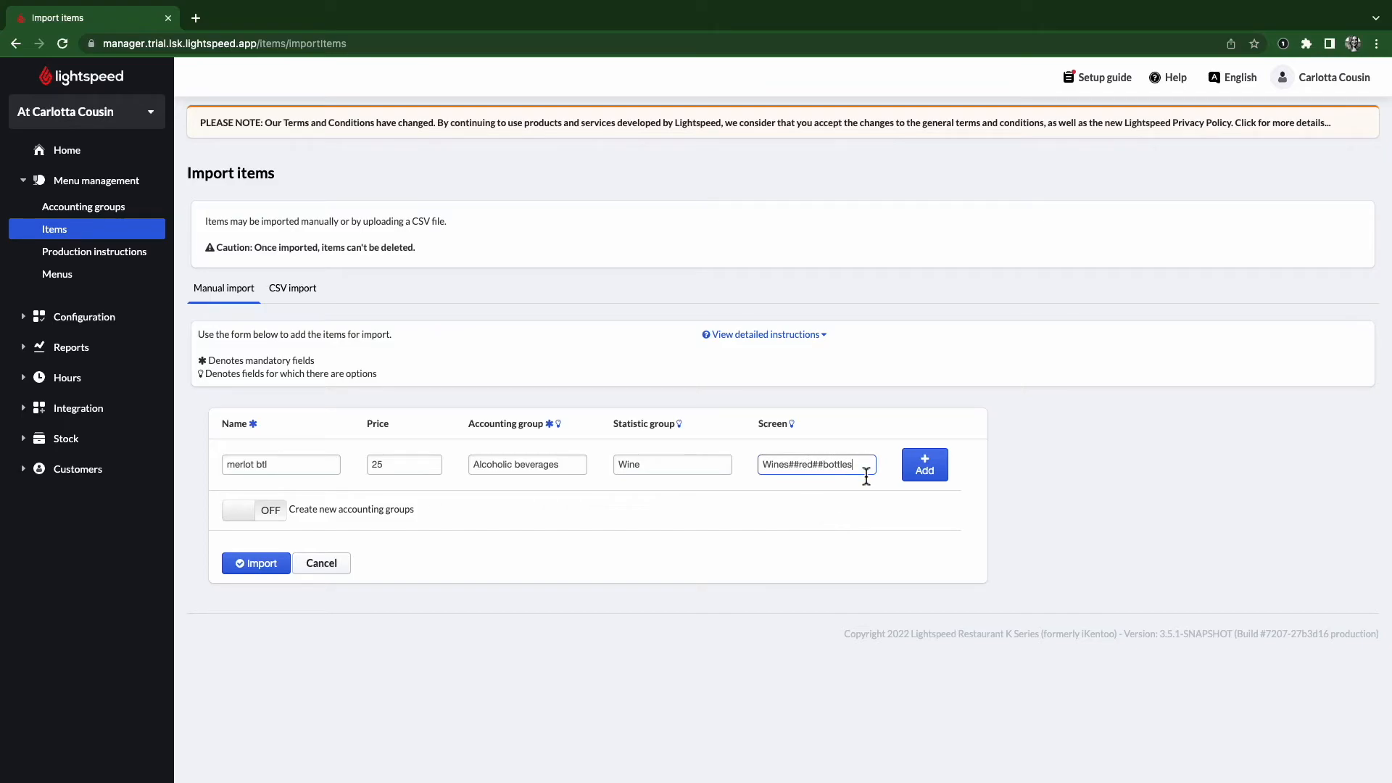
click(925, 464)
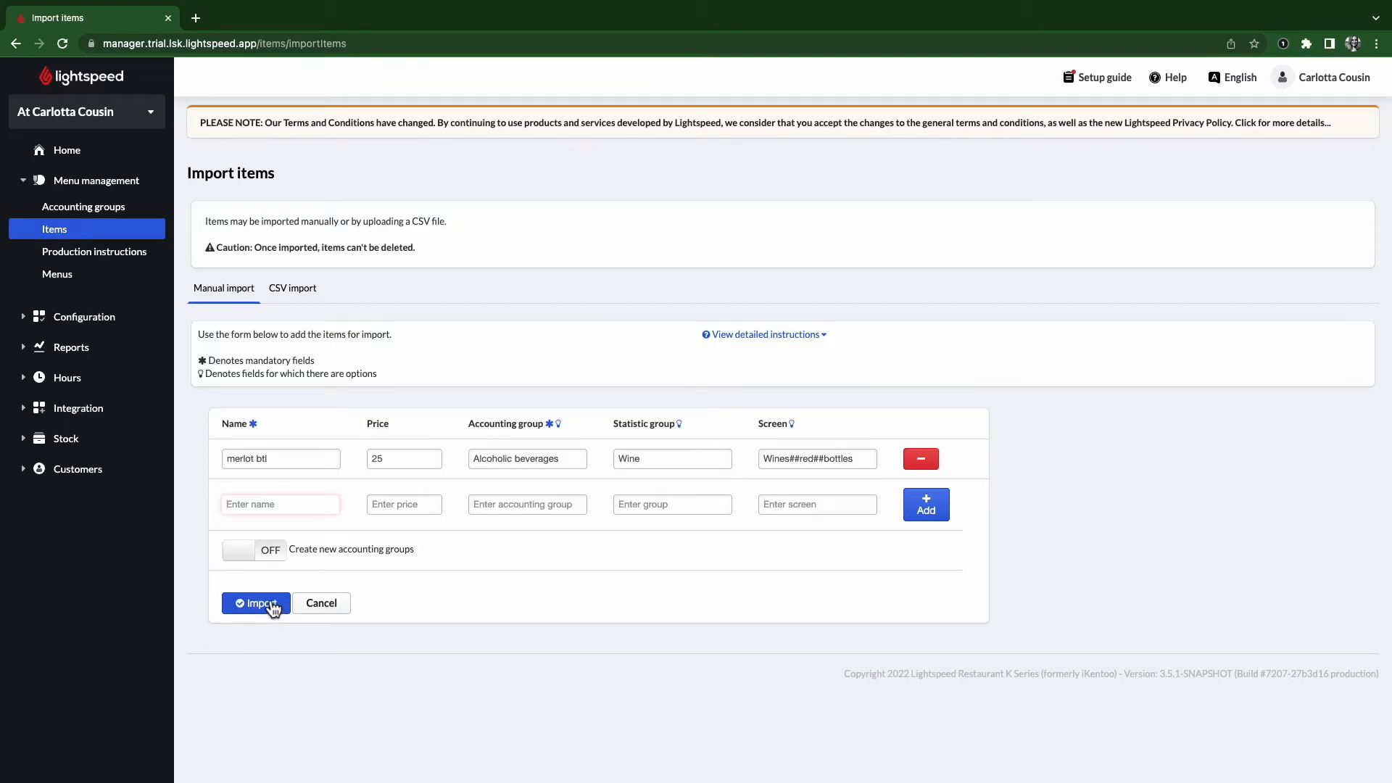
click(346, 608)
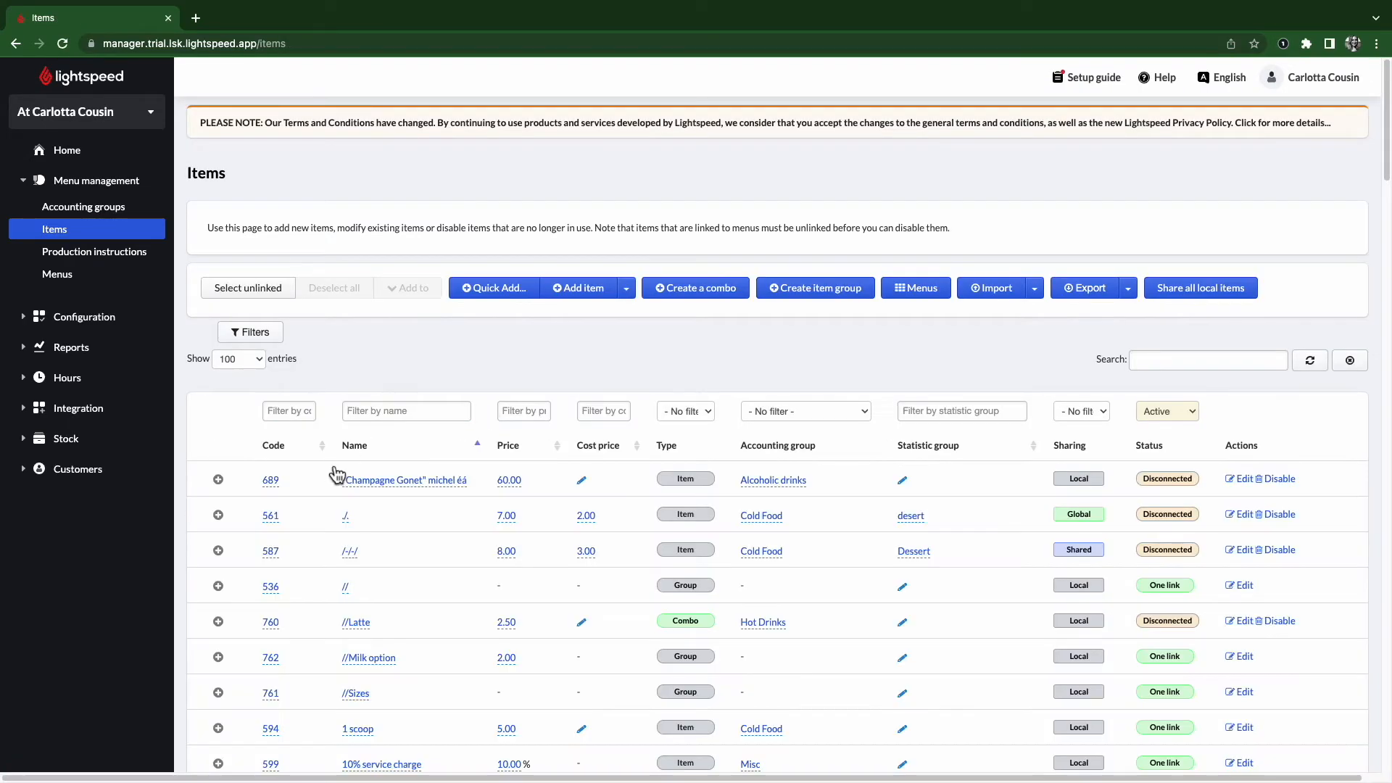
Step: In the items list, inspect the name filter and the inline editors for the /-/-/ item's price and the //Latte combo's name
scroll(398, 743, down, 1)
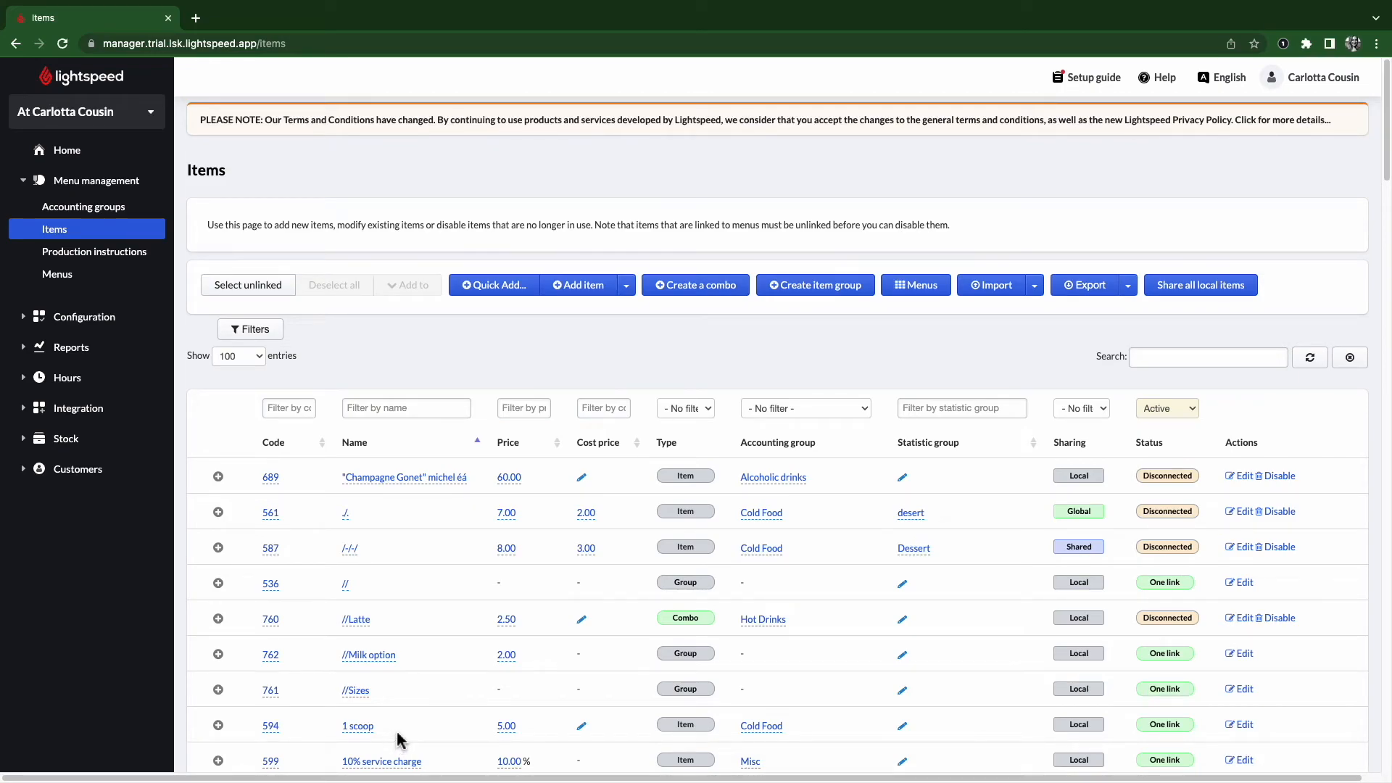
click(383, 411)
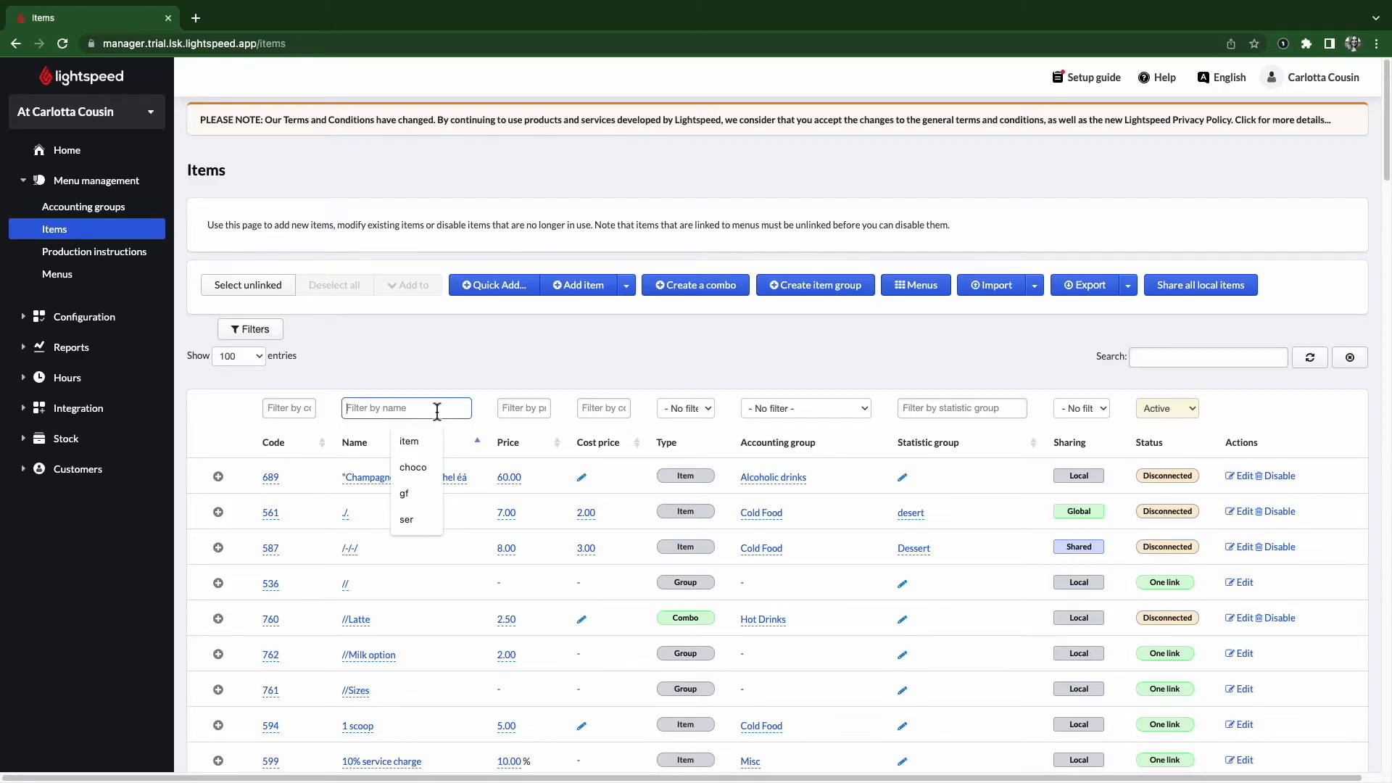
click(514, 563)
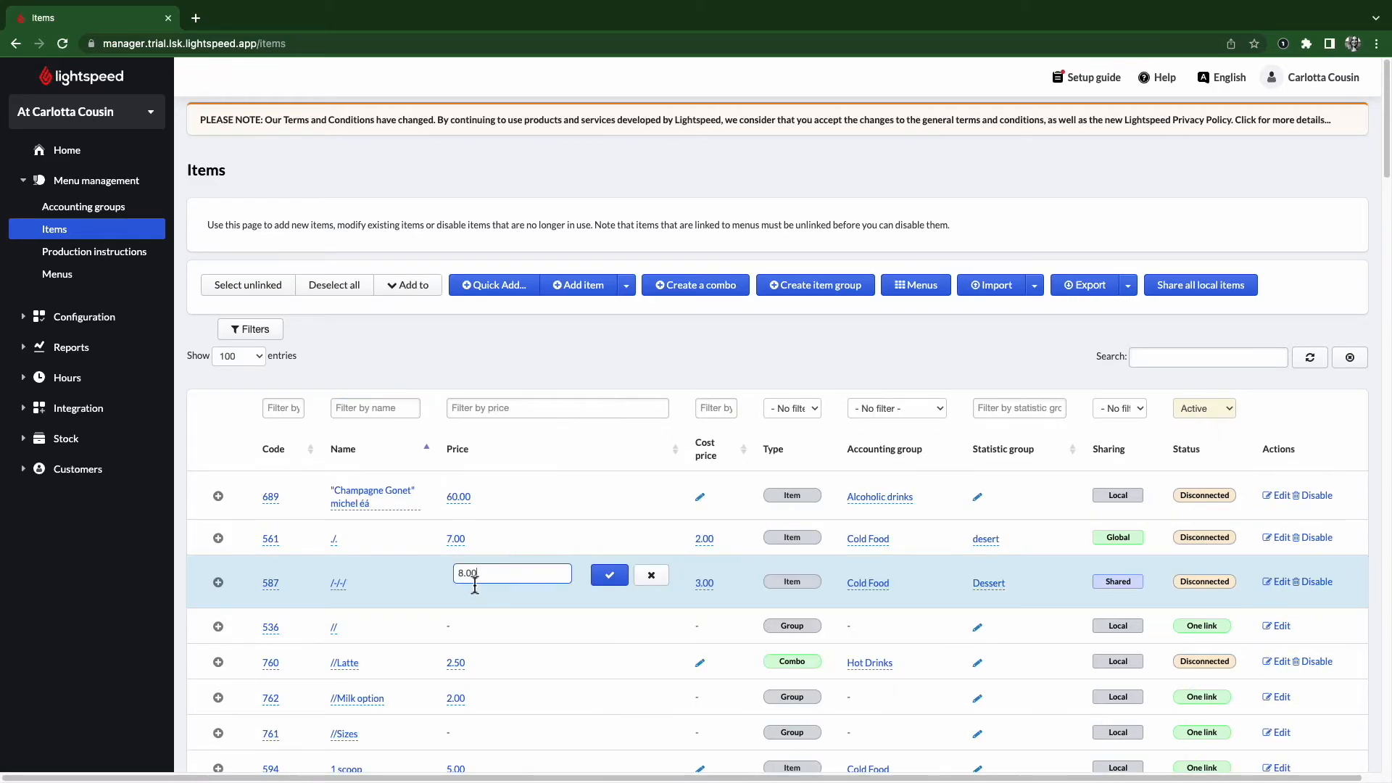
click(345, 662)
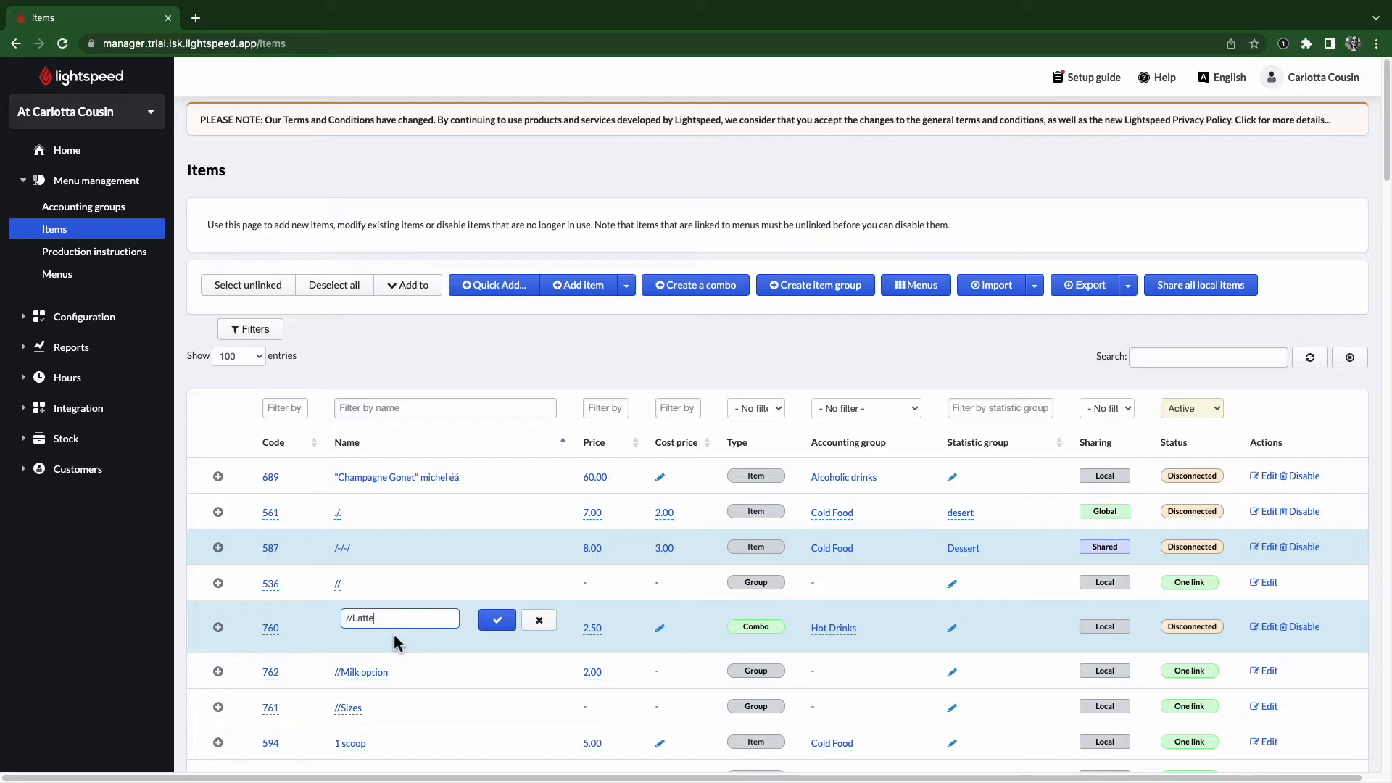
key(Return)
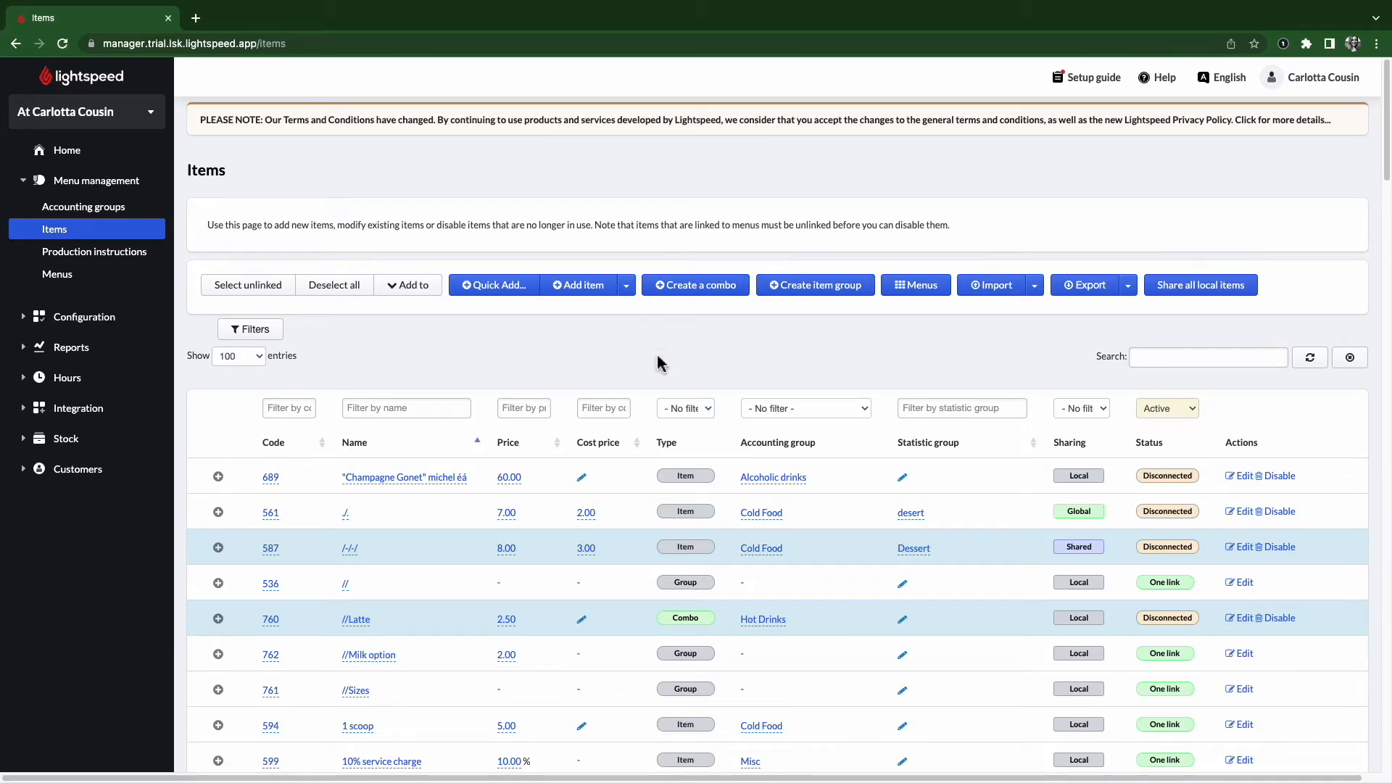
scroll(655, 631, down, 2)
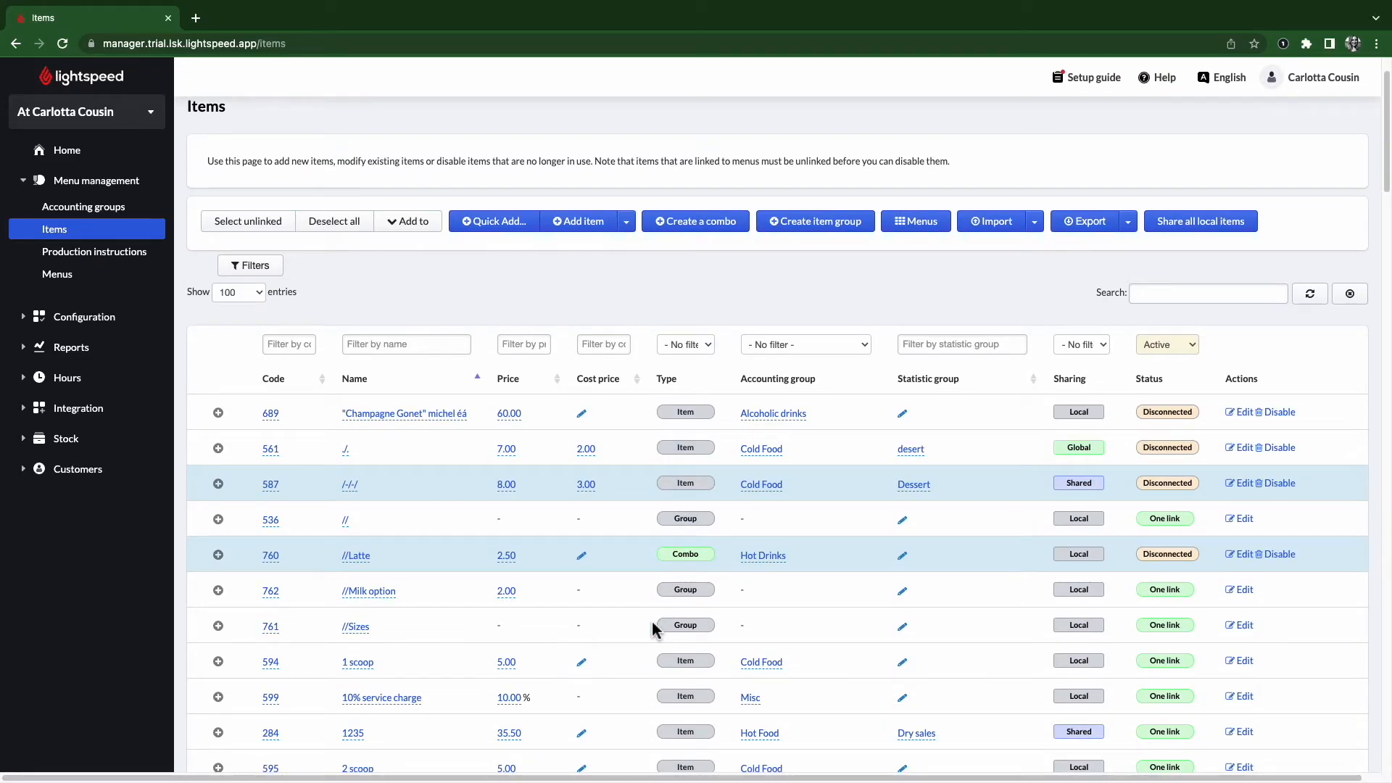
Step: Switch from the items list to the Lightspeed Restaurant POS register and examine the cocktails sub-screen under Cocktails & Spirits
scroll(655, 627, down, 5)
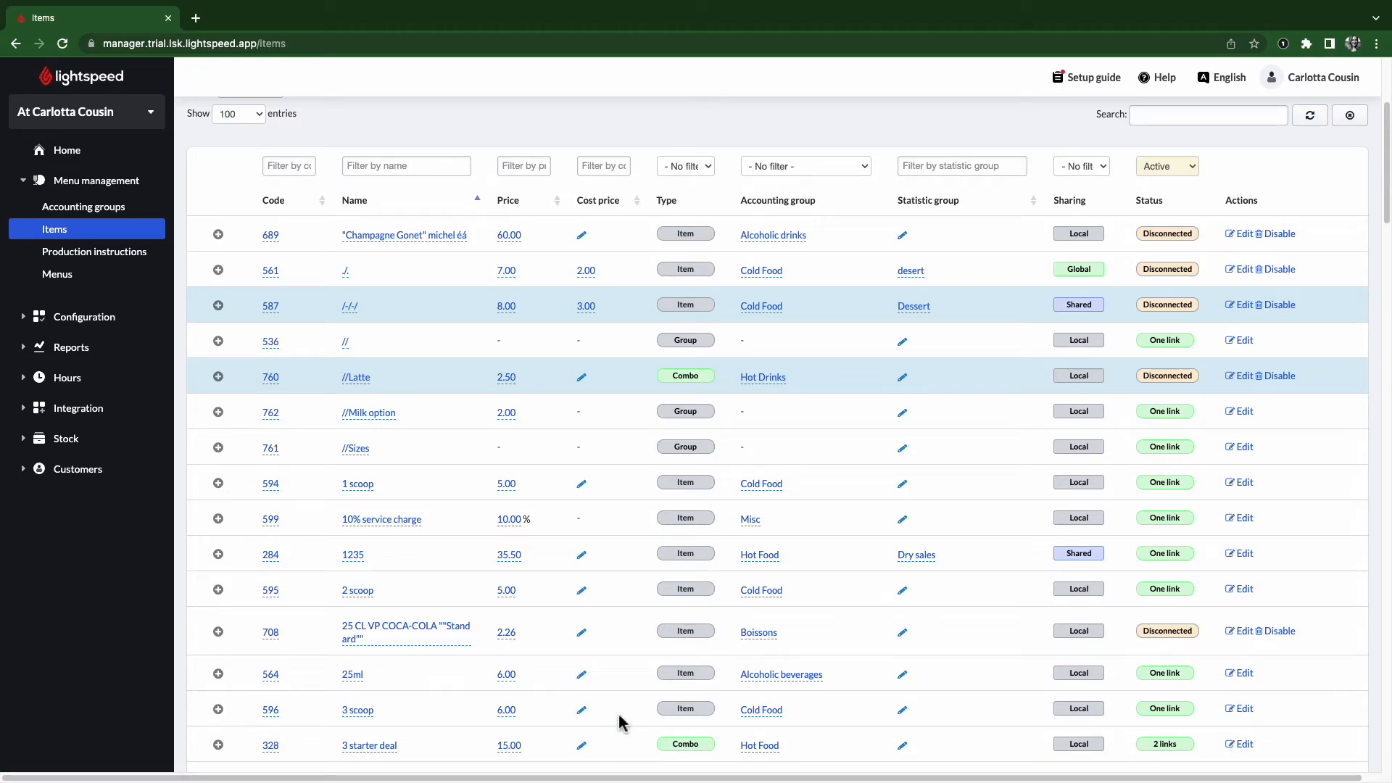
scroll(623, 723, down, 1)
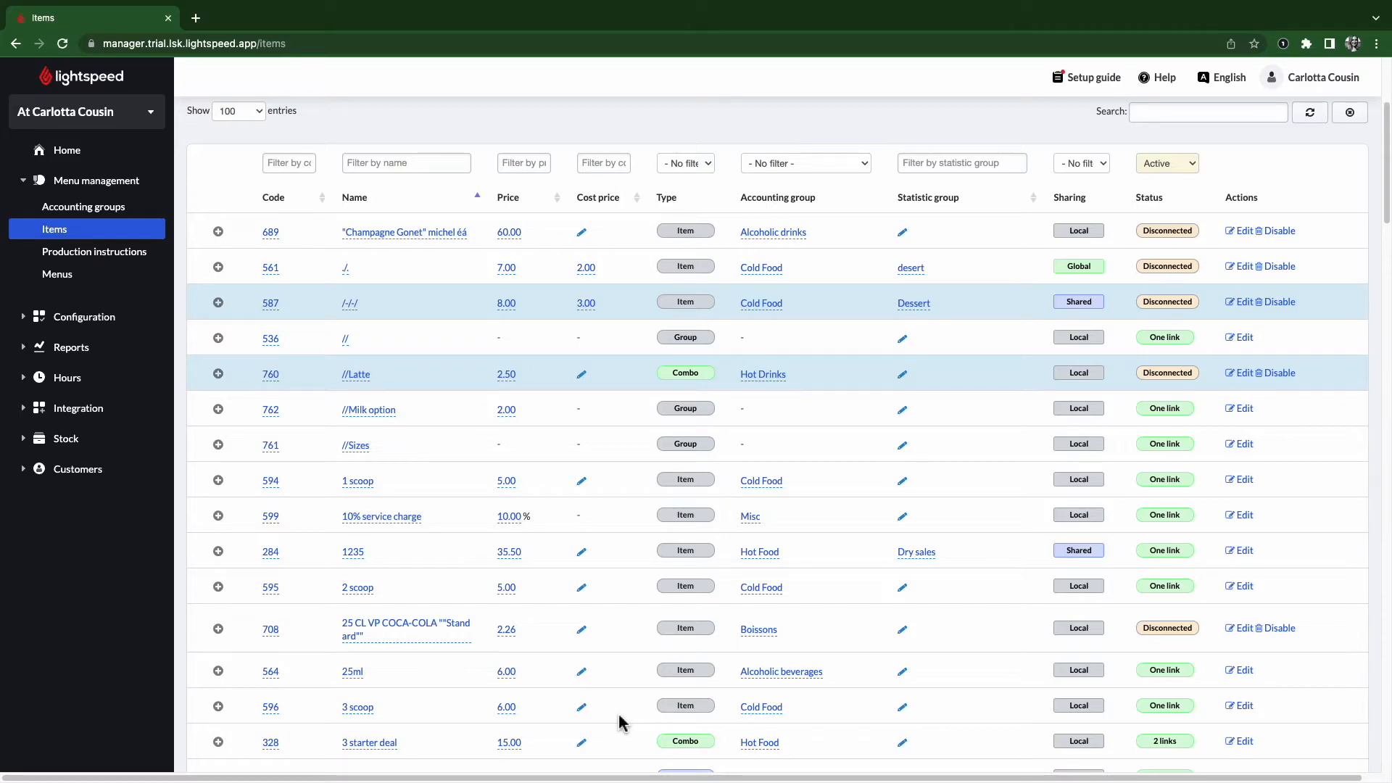
scroll(620, 721, down, 1)
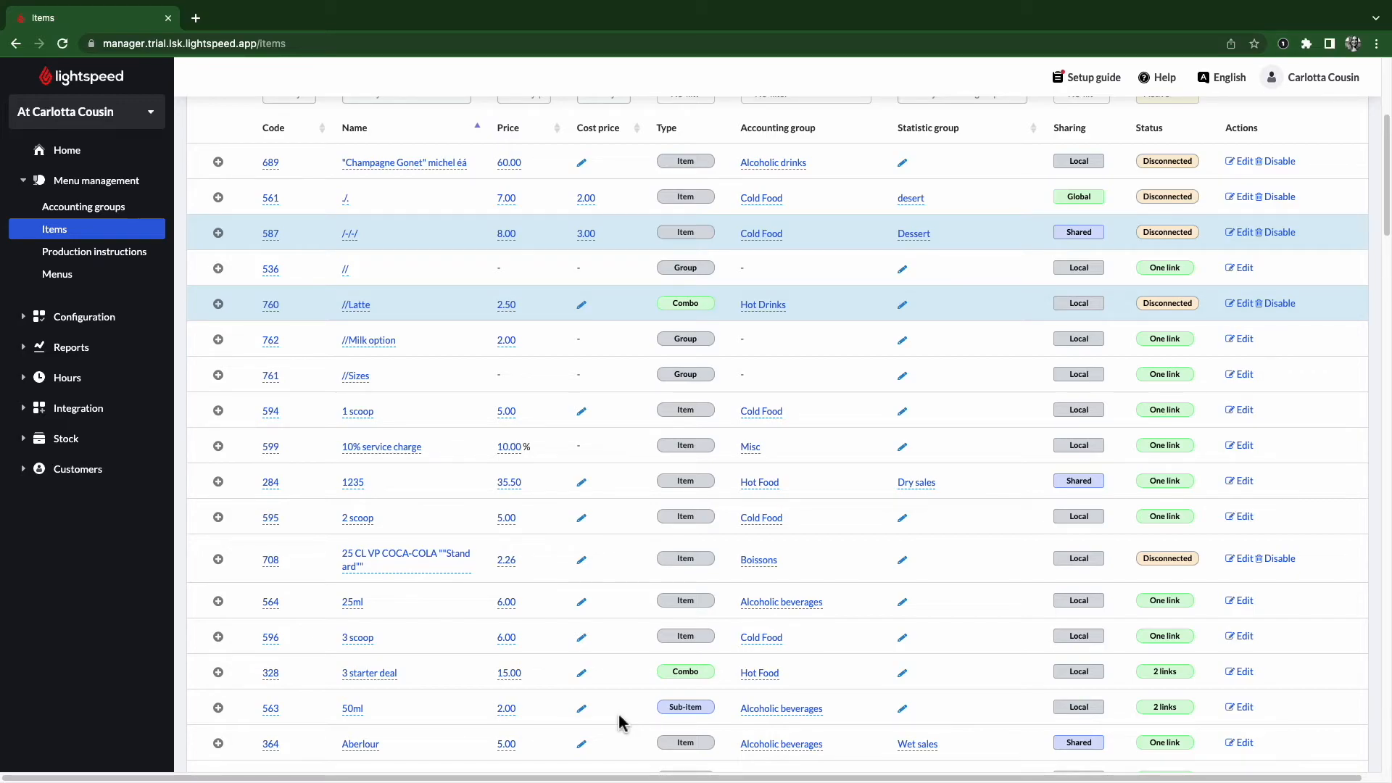
key(ctrl+Left)
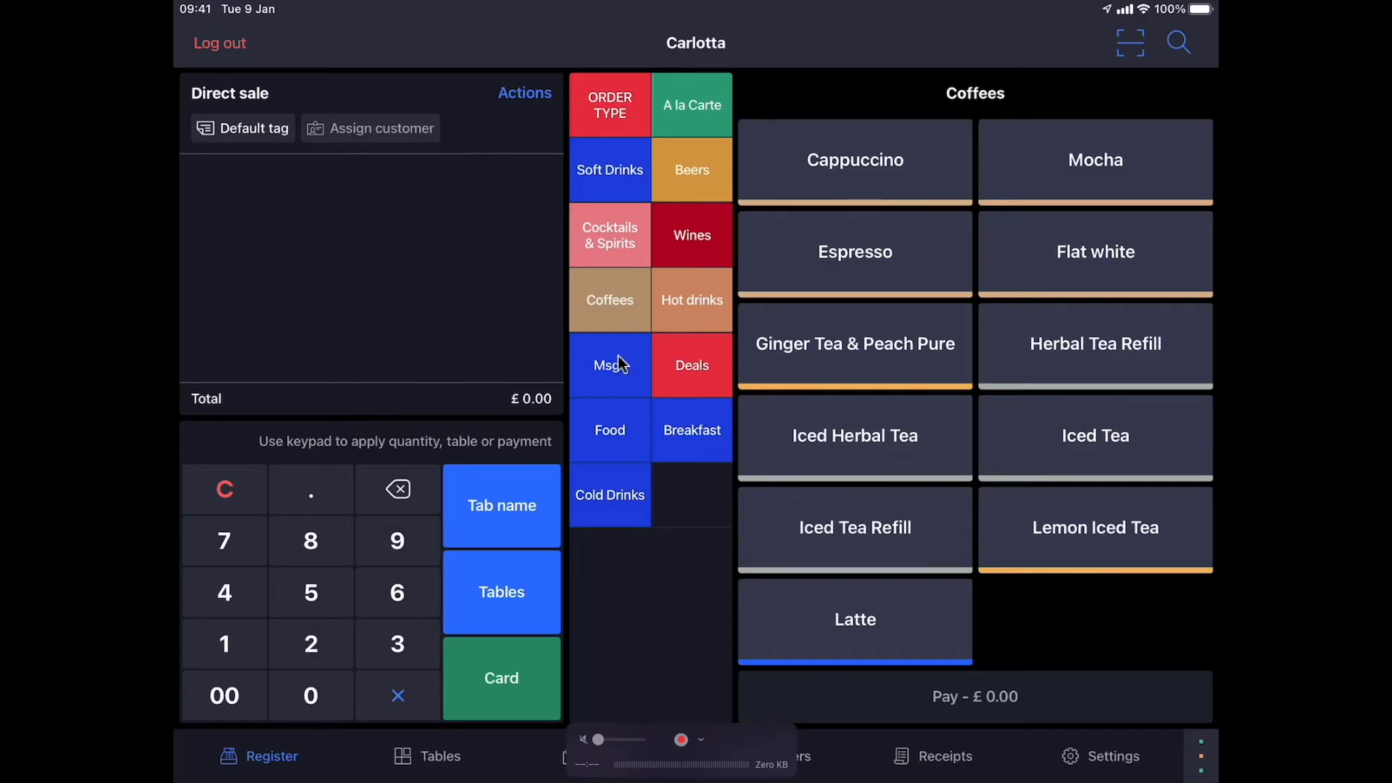
click(872, 660)
click(610, 235)
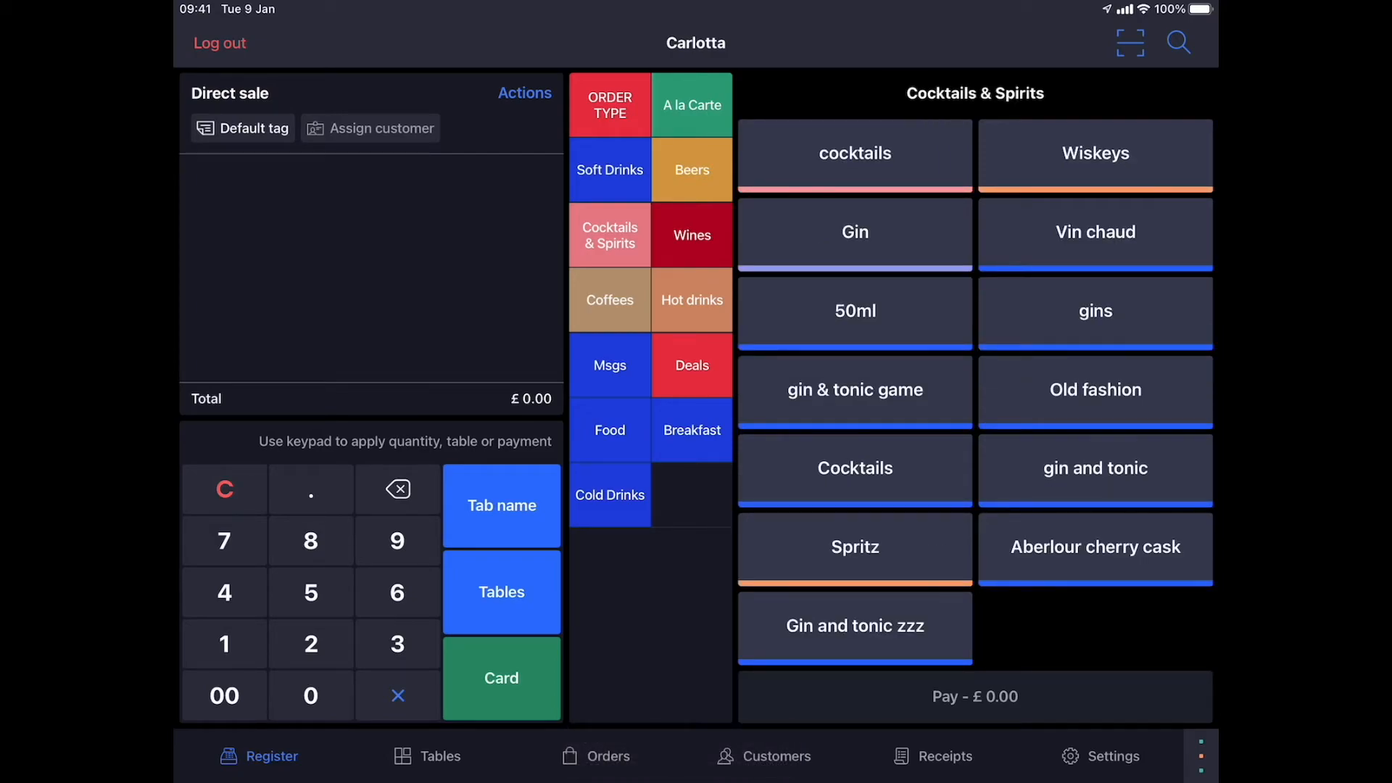
click(855, 153)
click(829, 358)
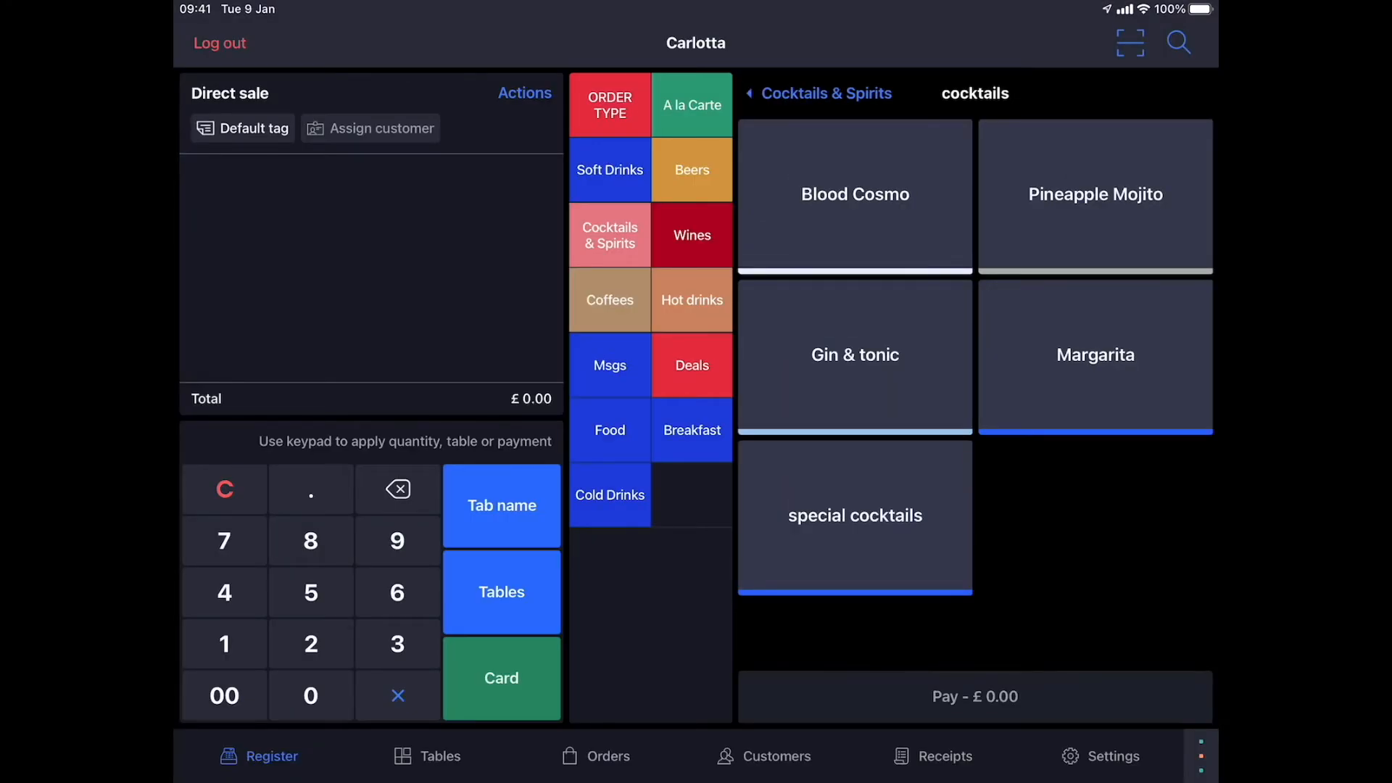
Step: Examine the courses of the Diner menu combo under Deals, cancel it, and switch back to the Back Office
click(692, 365)
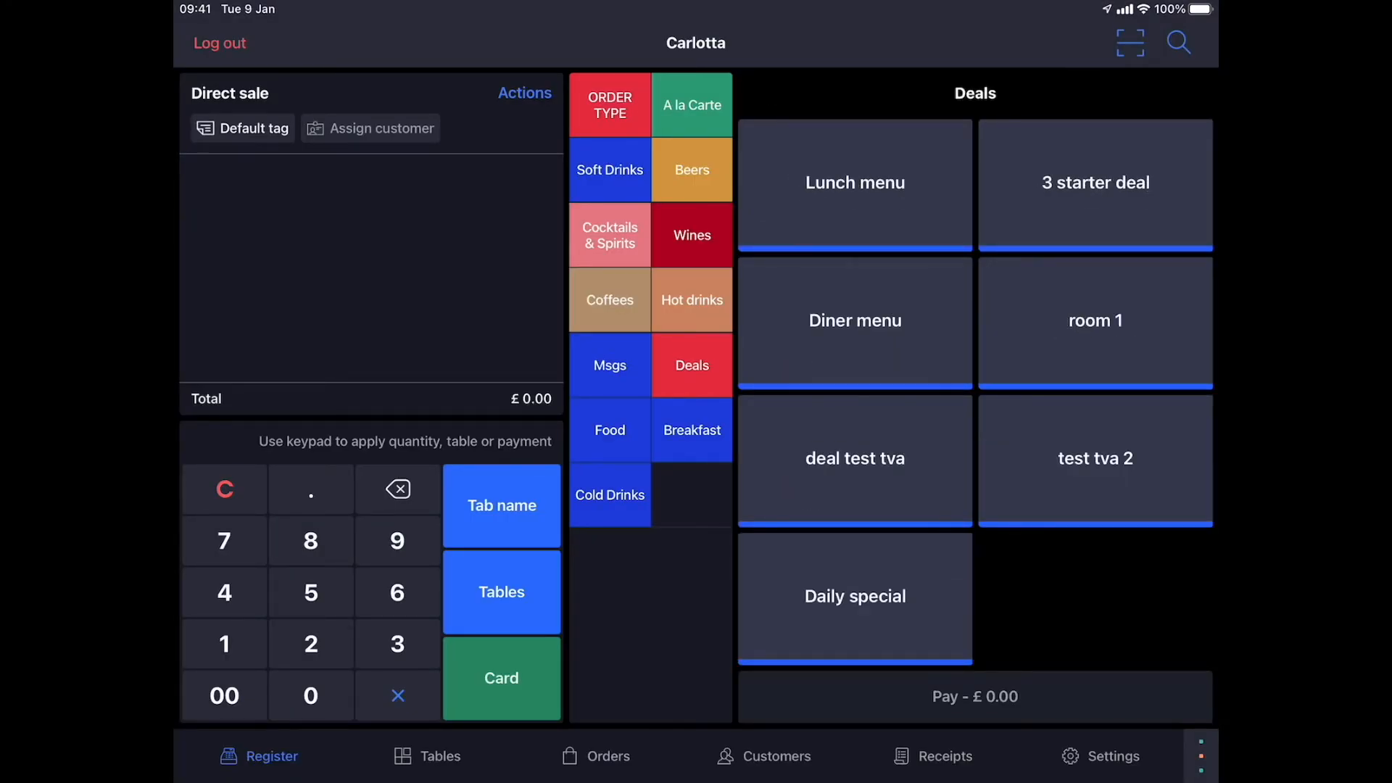
click(855, 320)
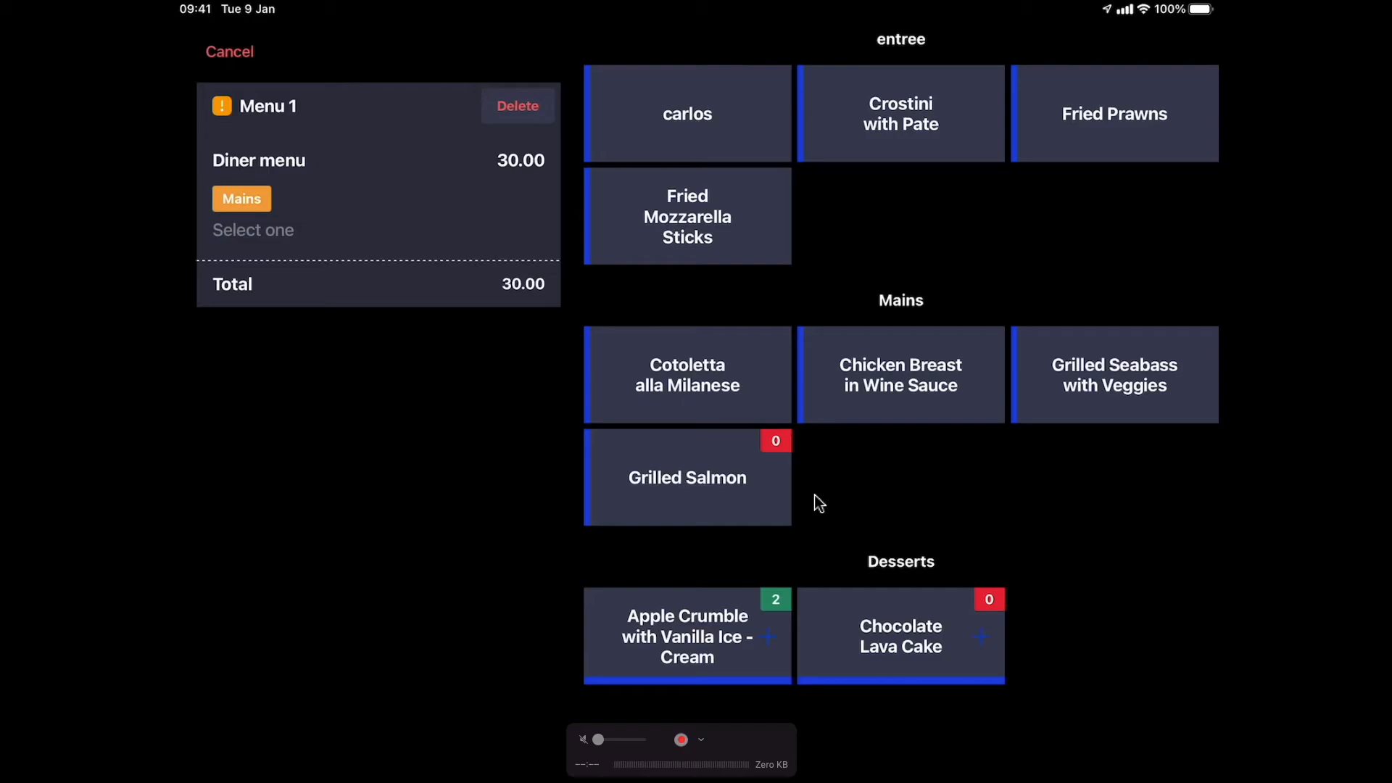
click(229, 51)
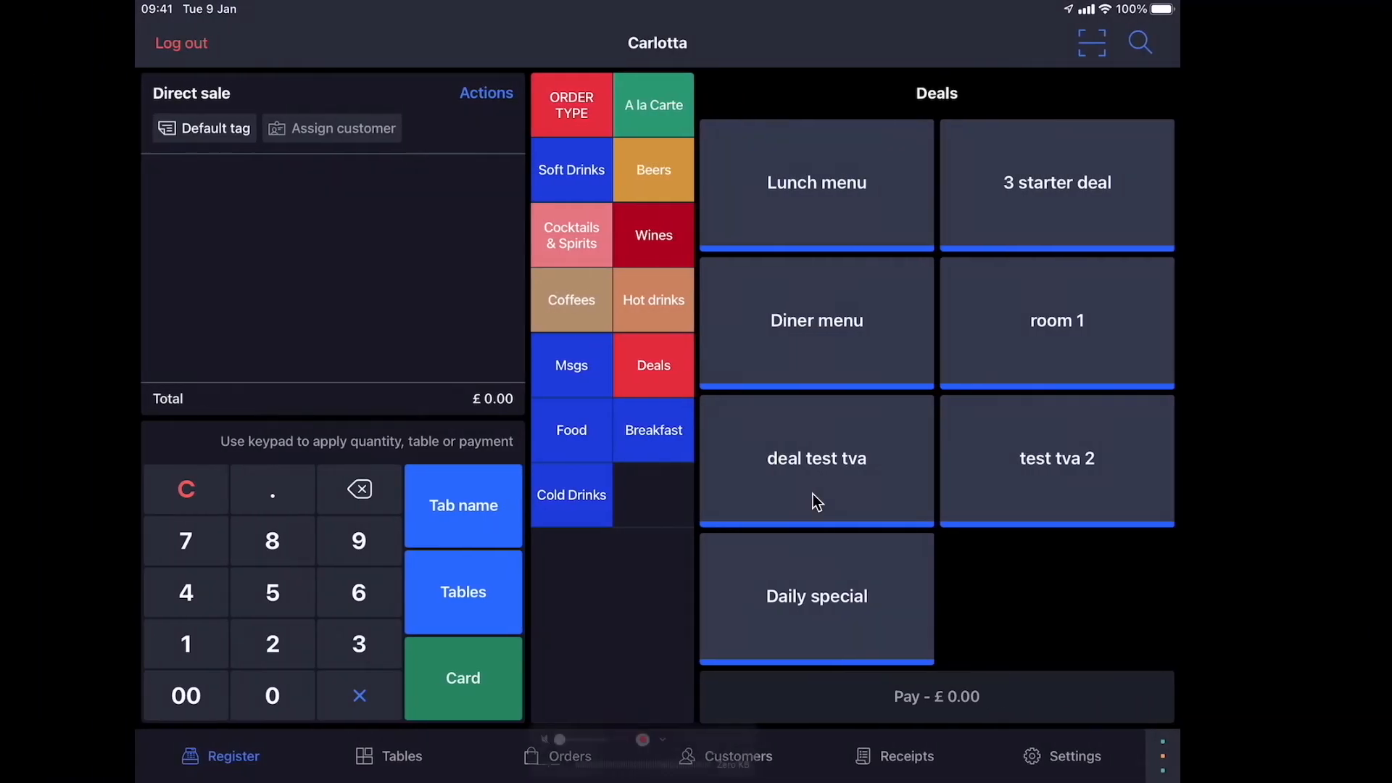
key(ctrl+Right)
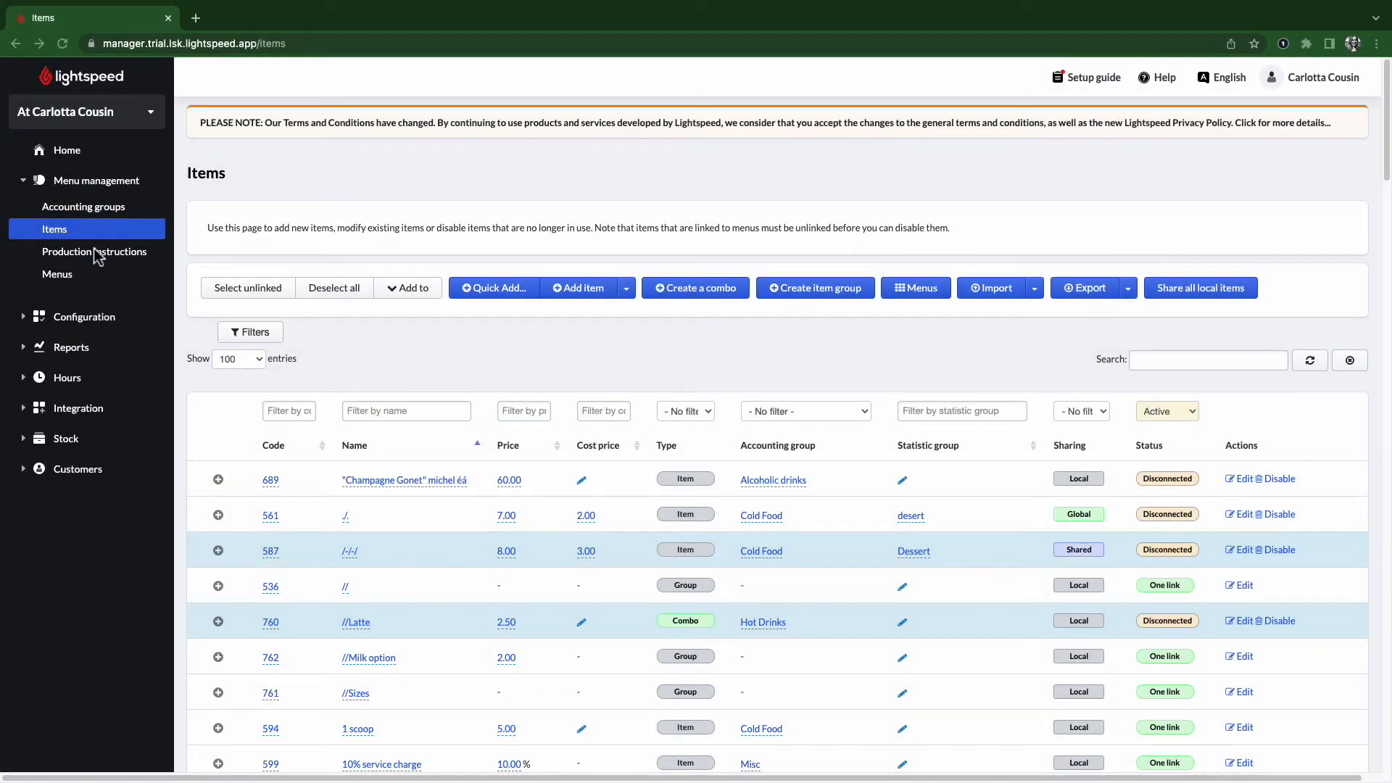
Step: Start a production instruction named Flavour with multiple choices and the '#' quantity symbol for single instructions enabled
click(81, 255)
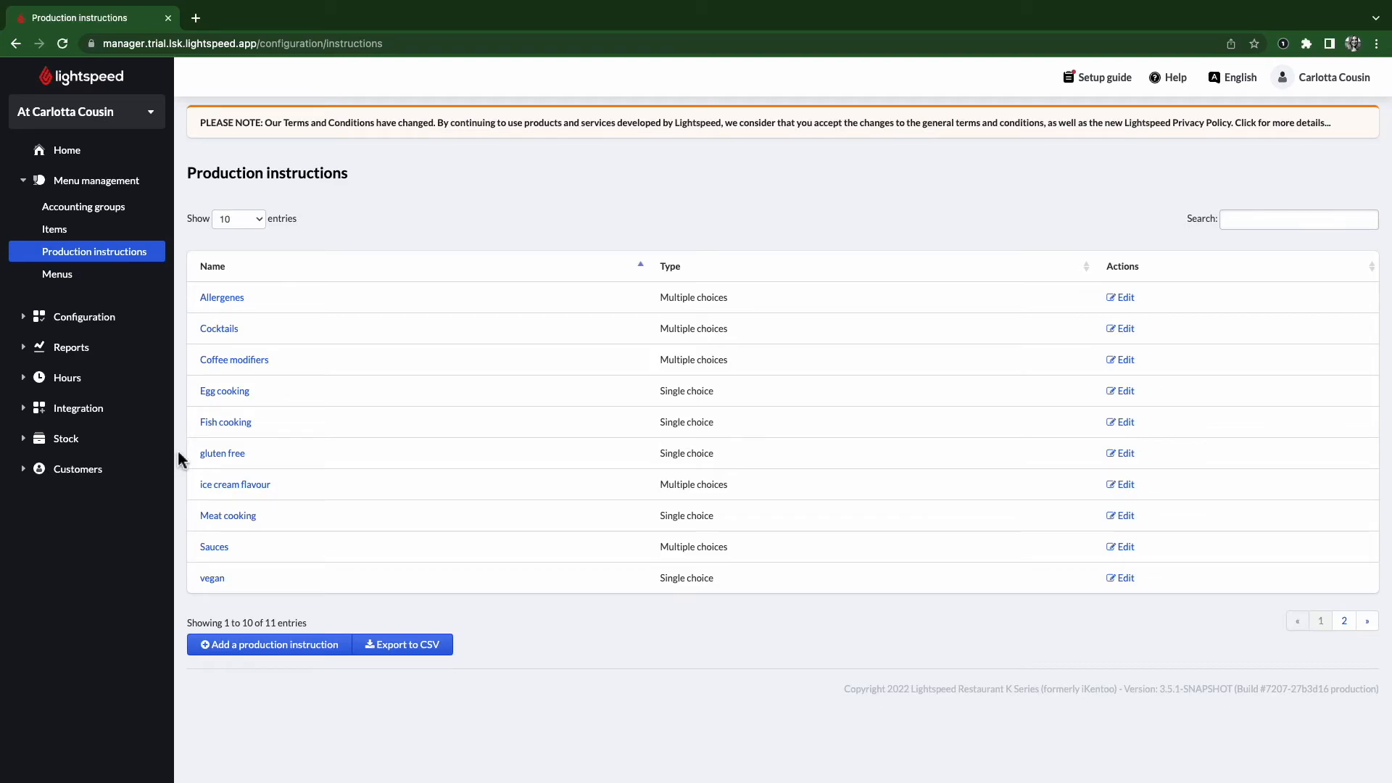
click(278, 657)
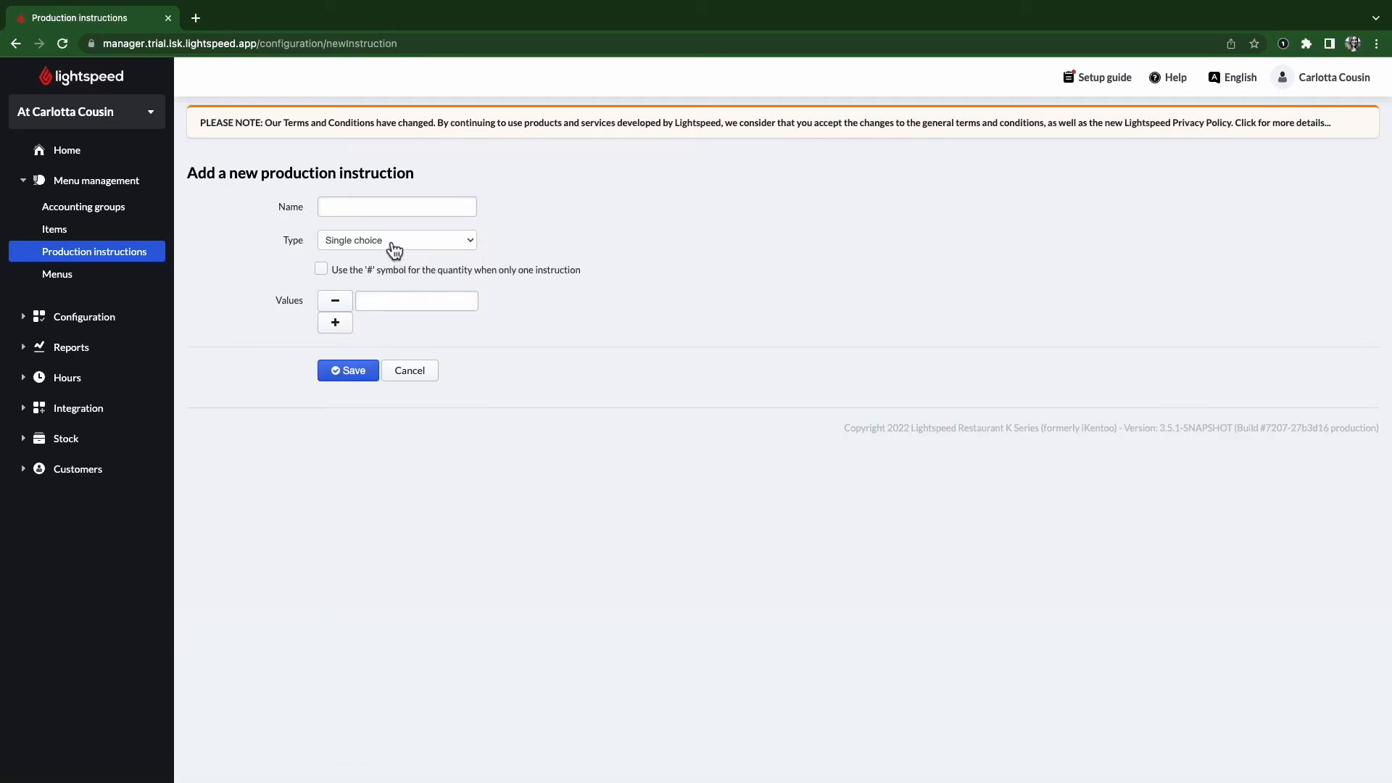
click(392, 210)
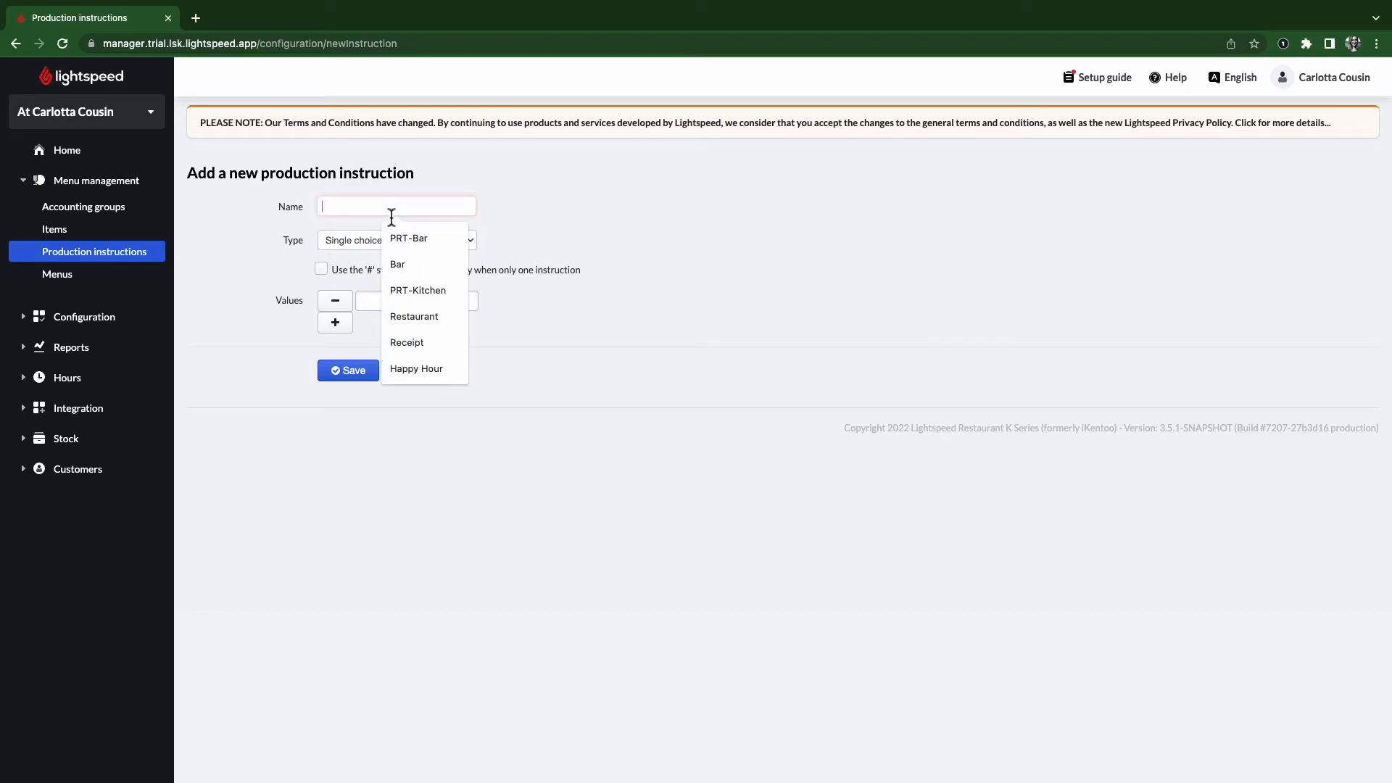
text(Flavour)
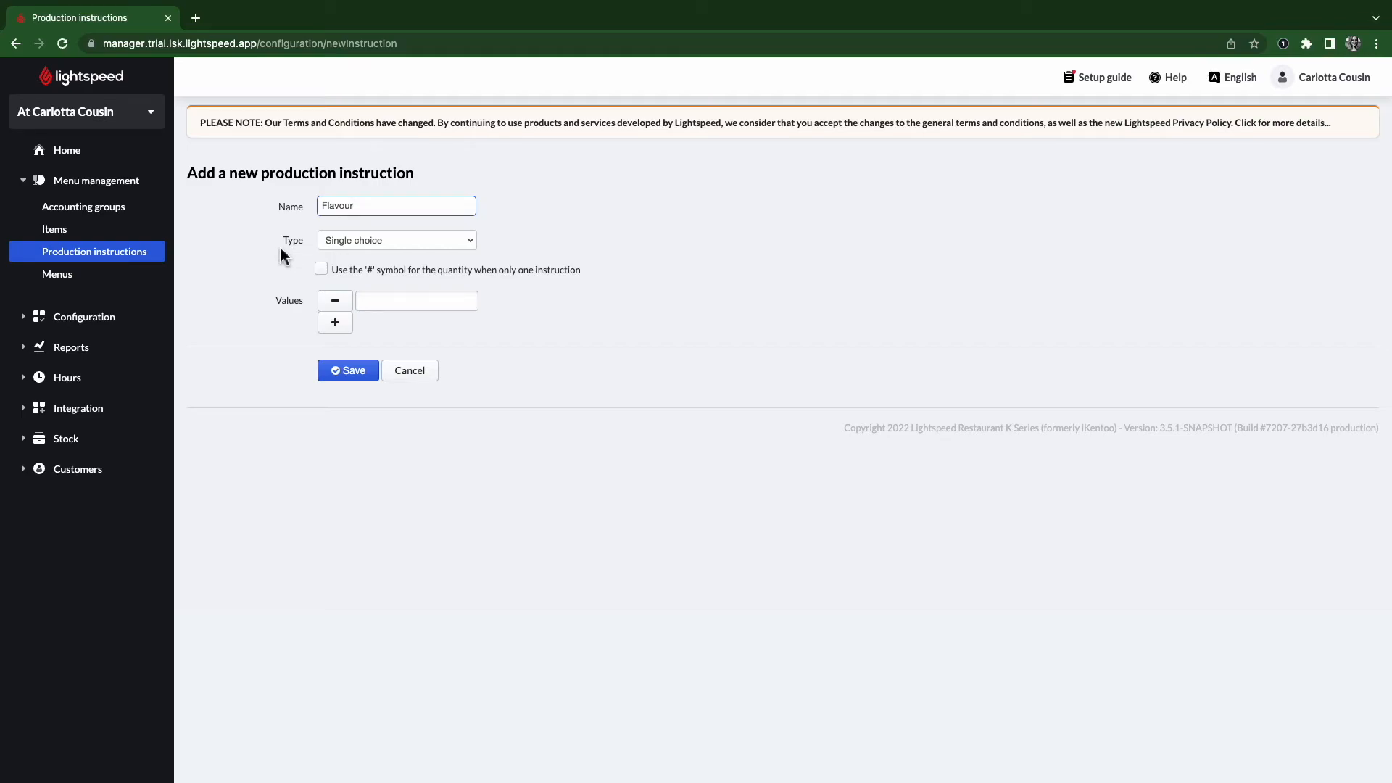
click(355, 241)
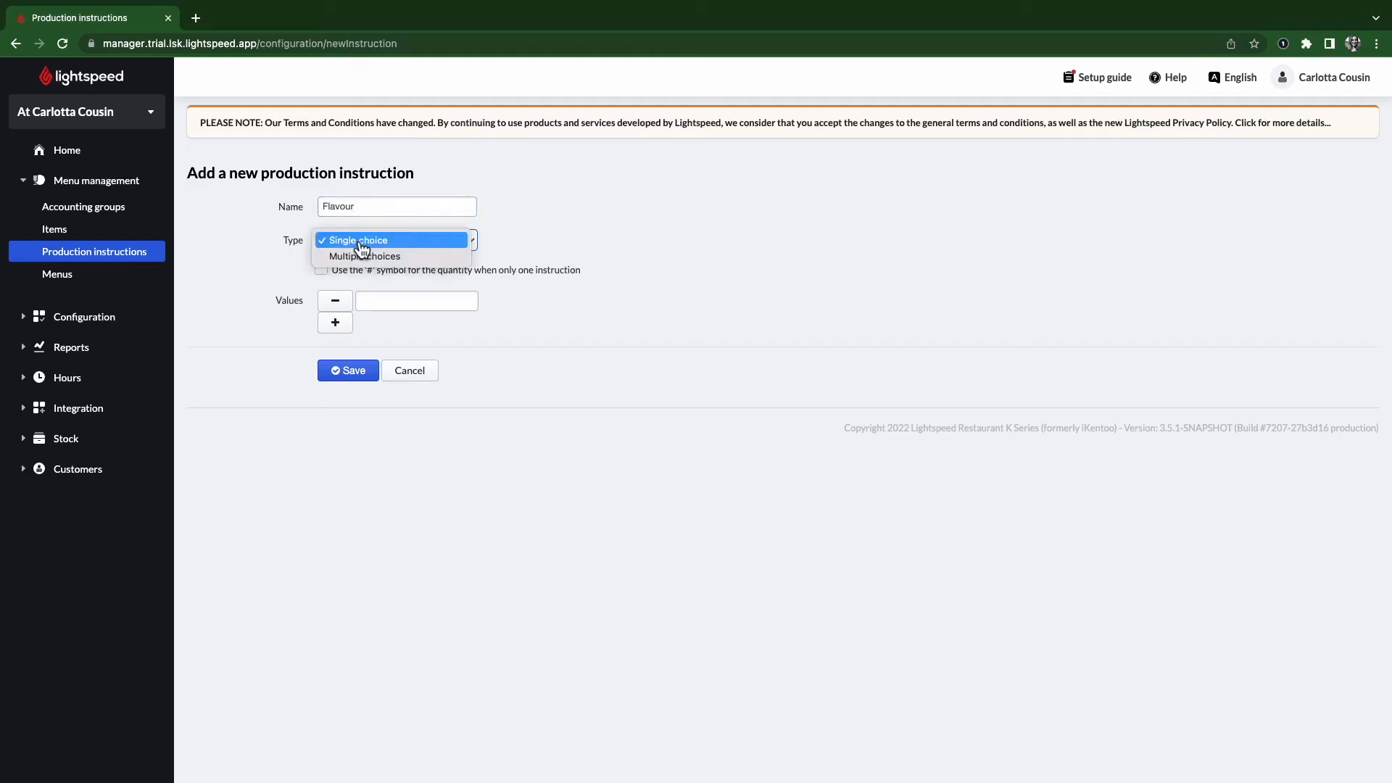
click(364, 255)
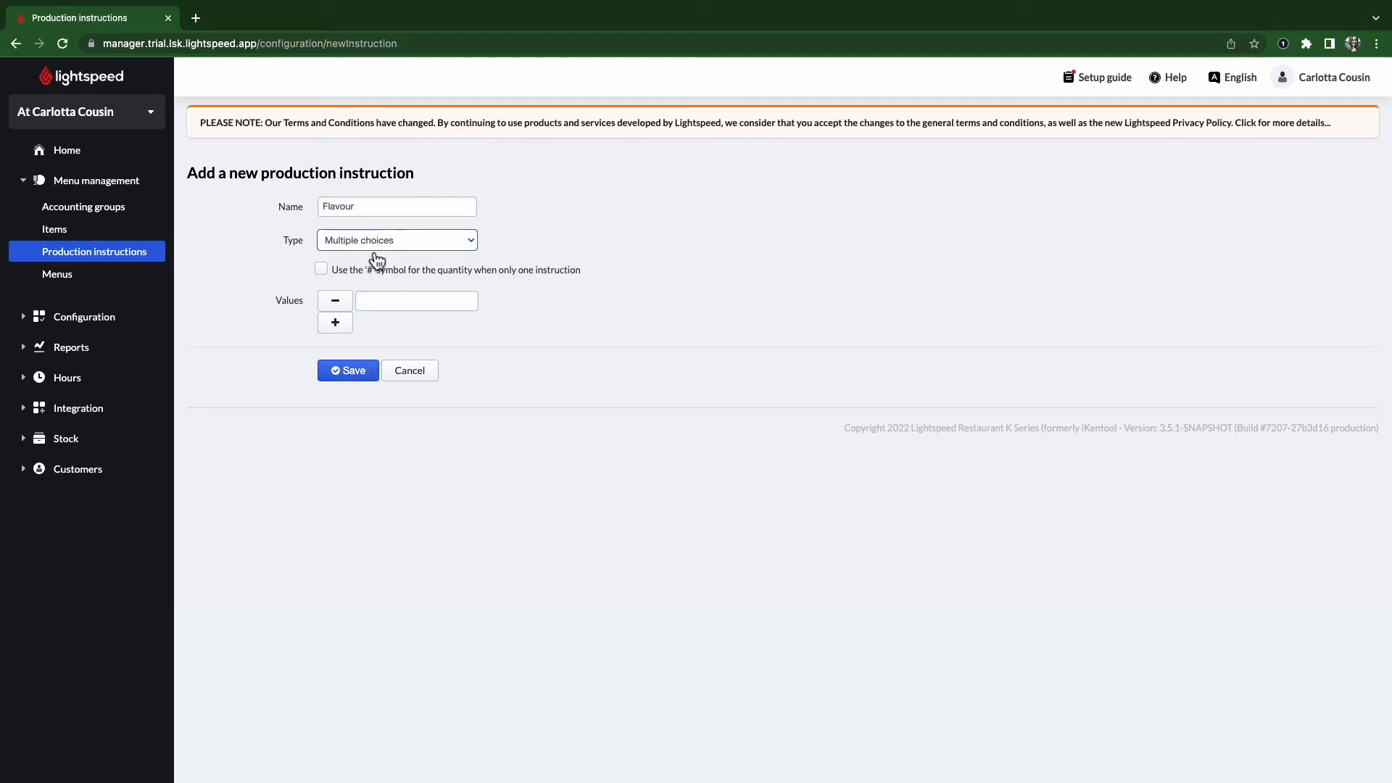
click(326, 275)
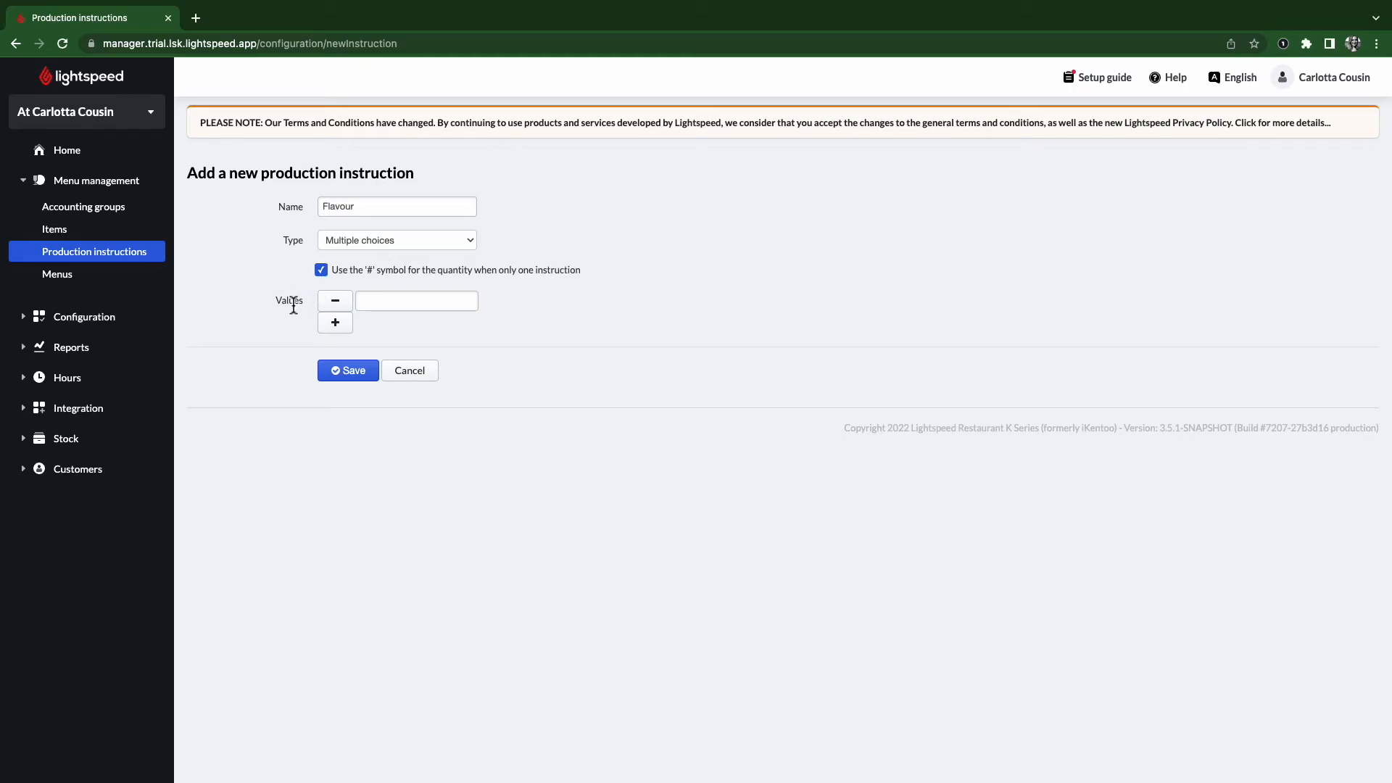
Step: Give the Flavour instruction the values Starwberry and lemon, and save it
click(388, 306)
text(Starwberry)
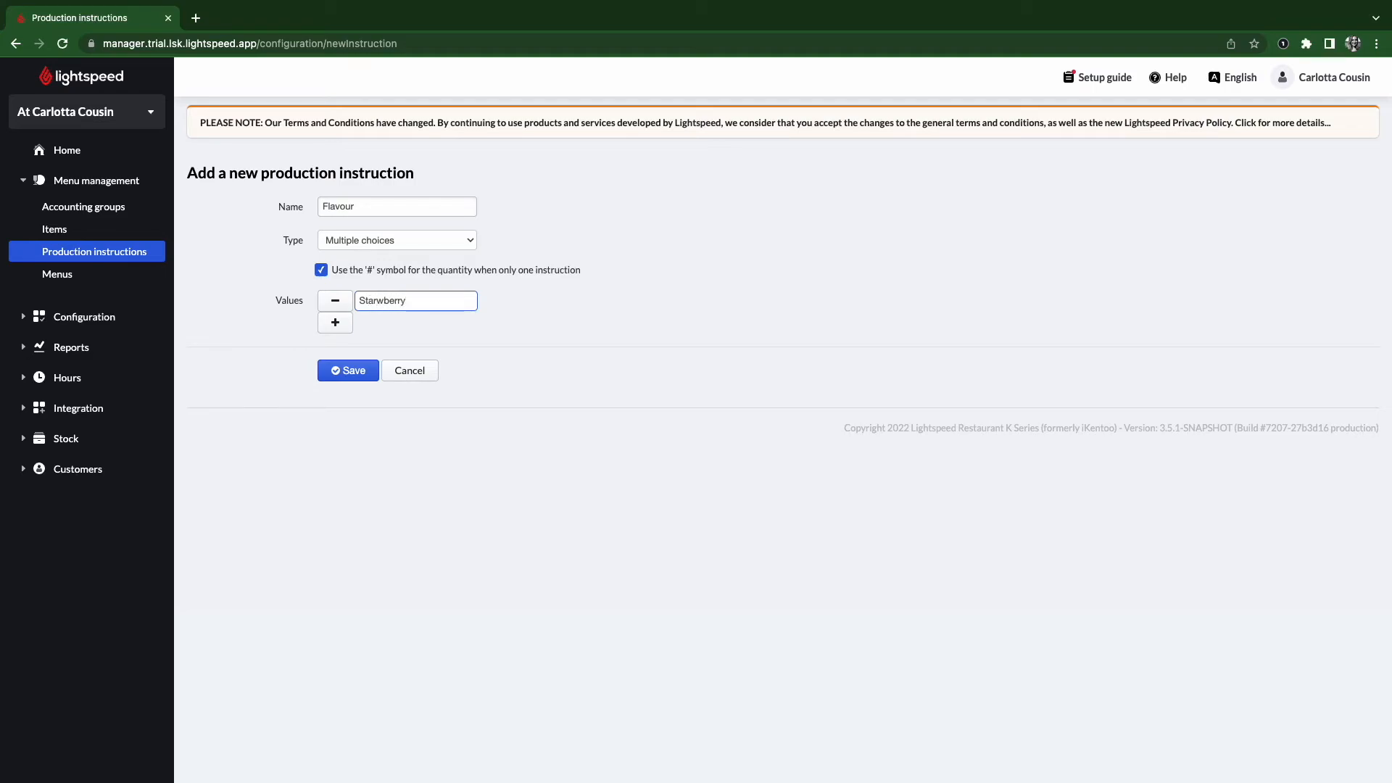
click(335, 323)
click(391, 325)
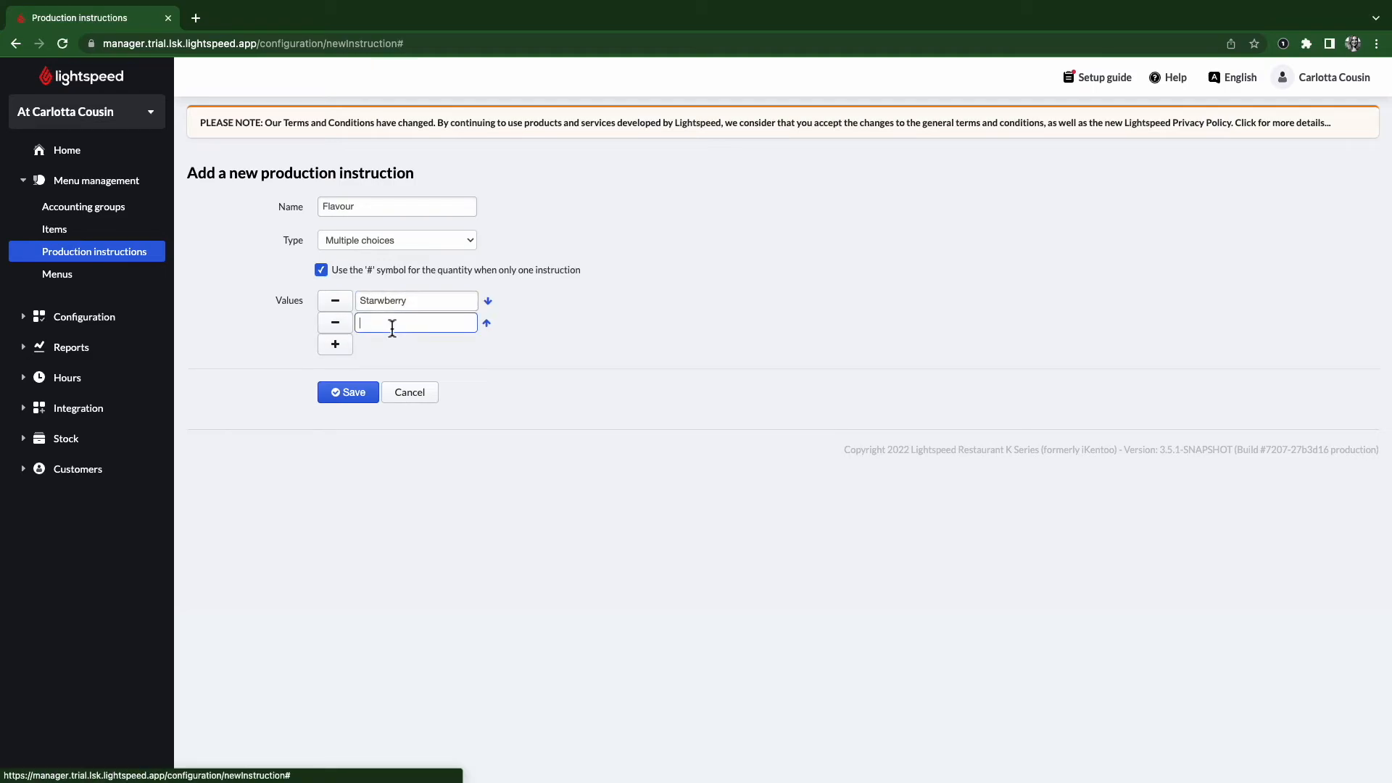
text(lemon)
click(368, 394)
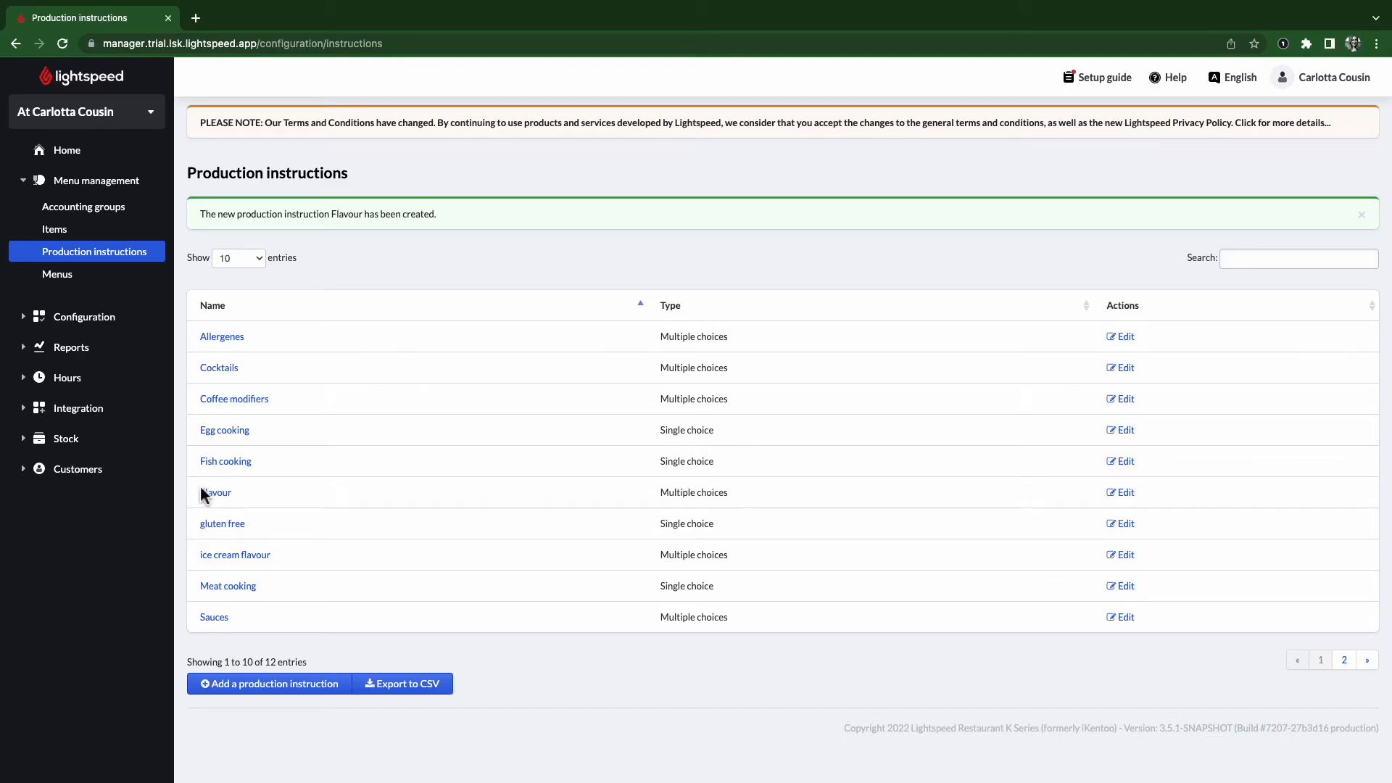
Step: Open the first menu and inspect the button types that can be added to its ORDER TYPE screen
click(72, 275)
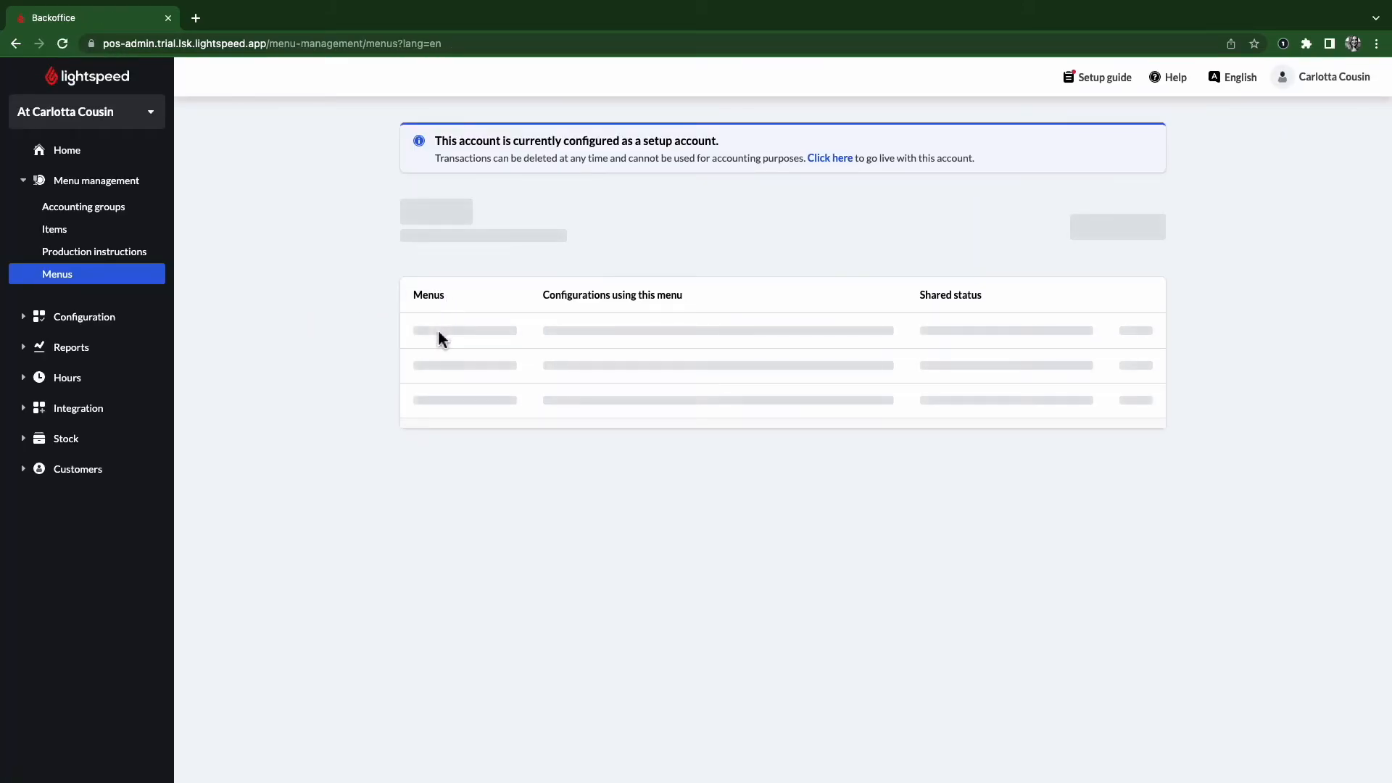
click(438, 332)
scroll(742, 578, down, 4)
click(1129, 131)
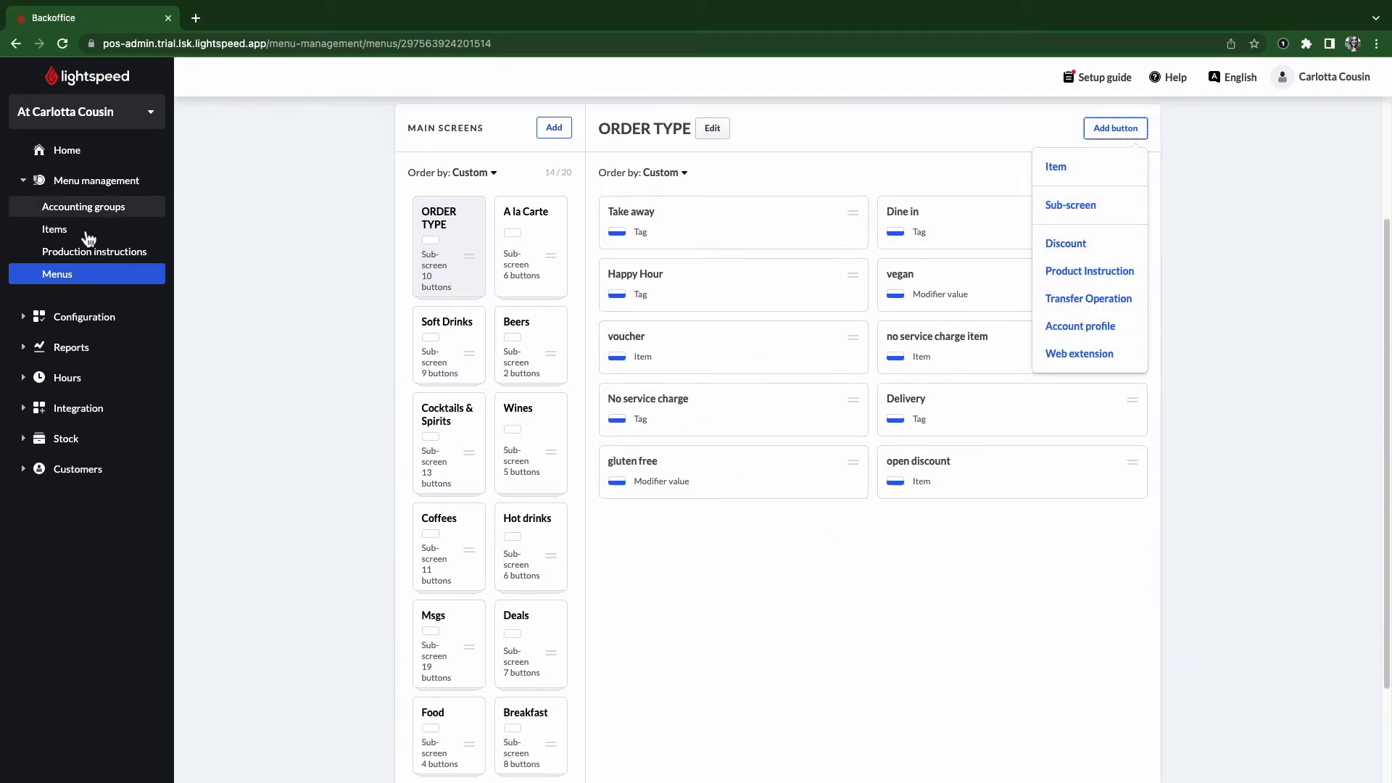
Step: Open the 1 scoop item for editing and inspect the production instructions that can be added to it
click(77, 256)
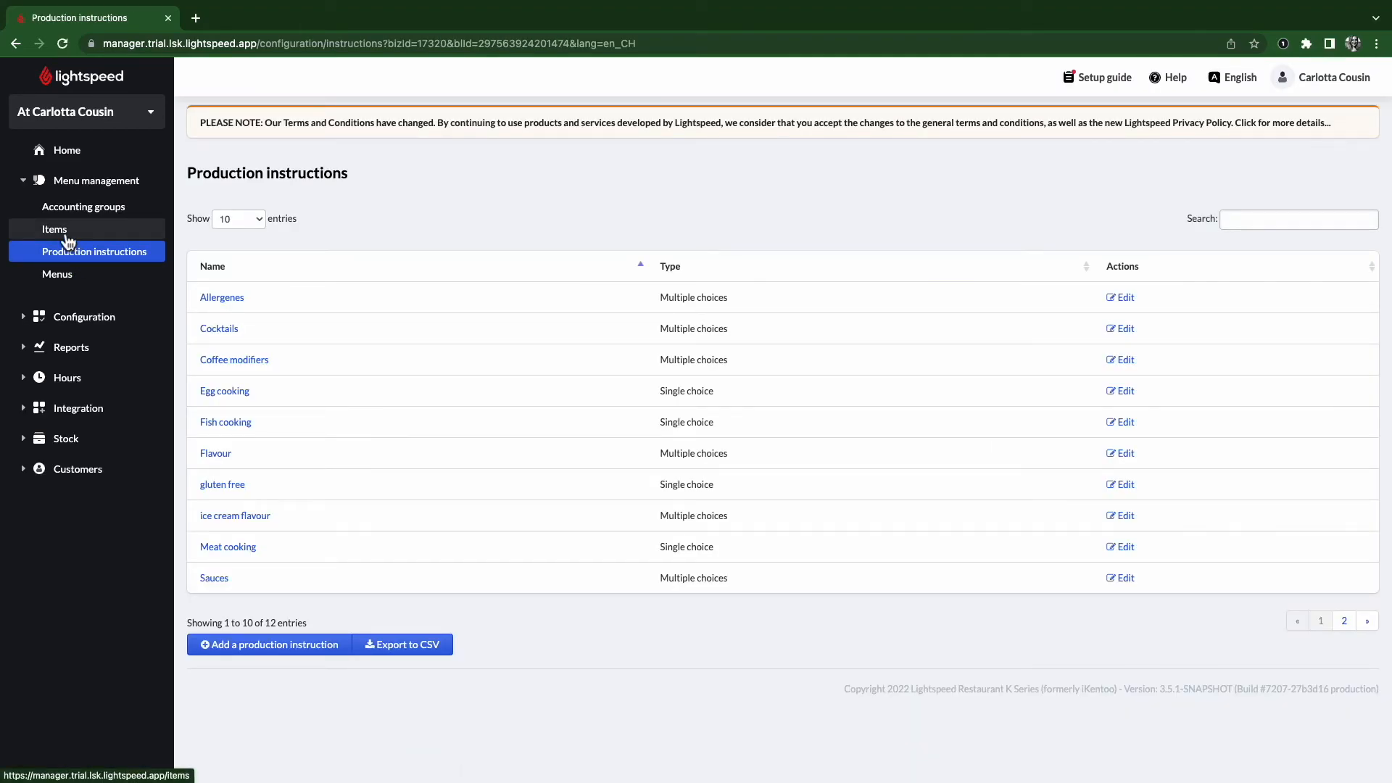
click(66, 237)
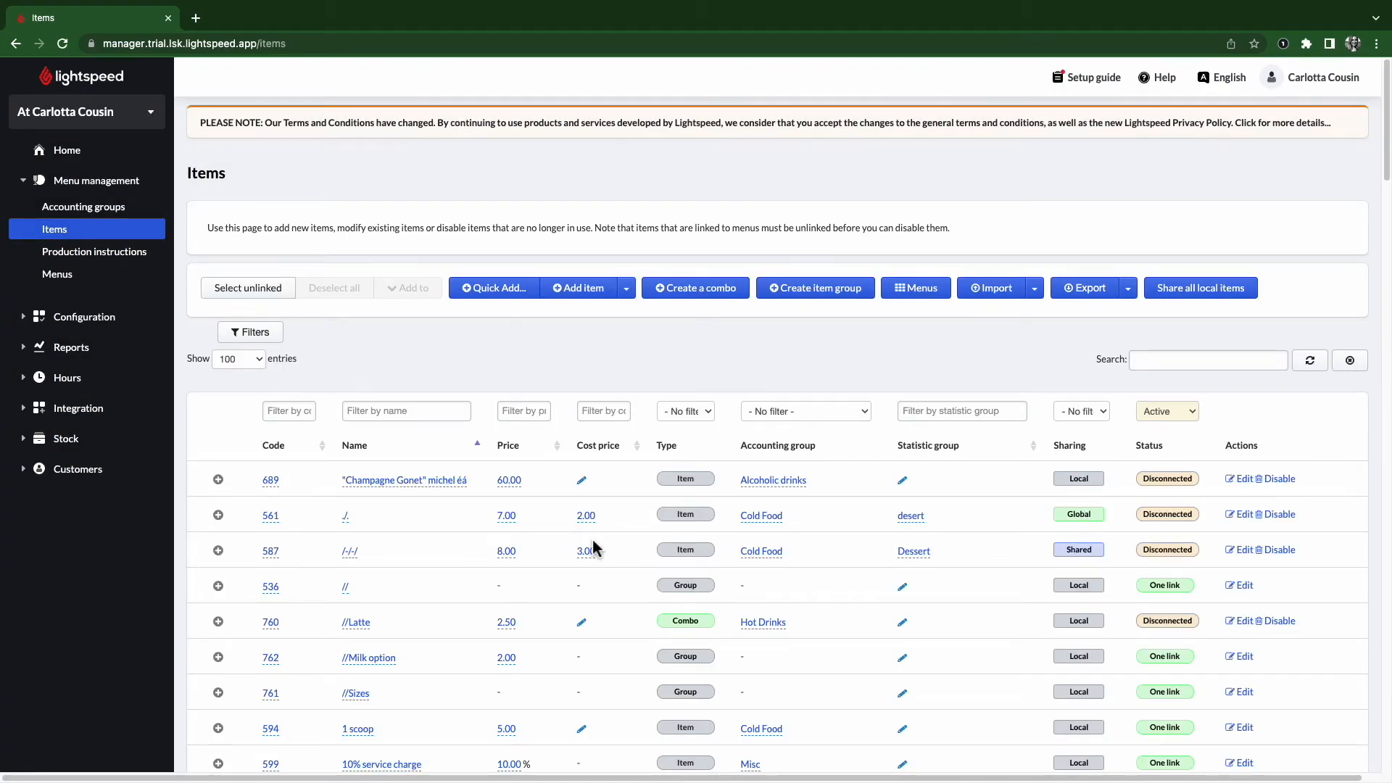
scroll(590, 544, down, 1)
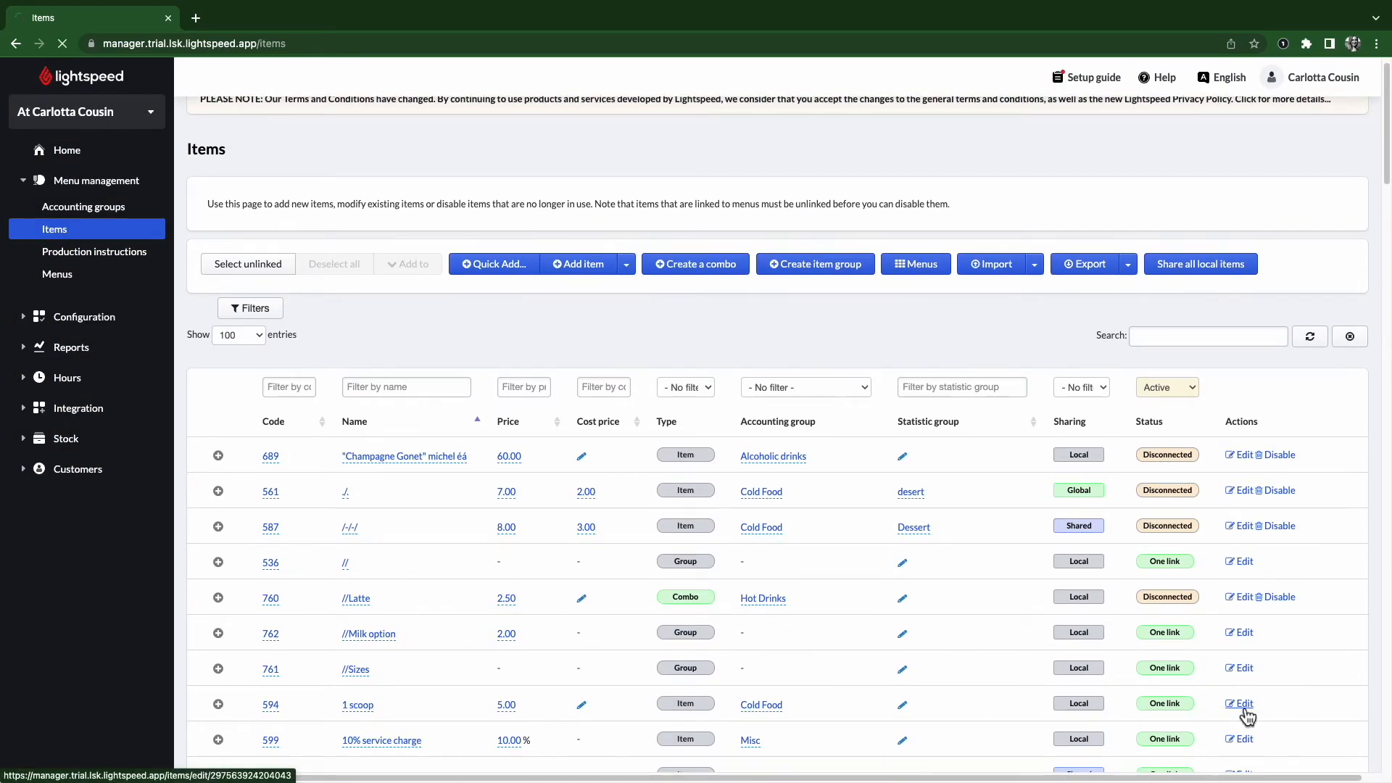
click(1242, 707)
scroll(587, 630, down, 3)
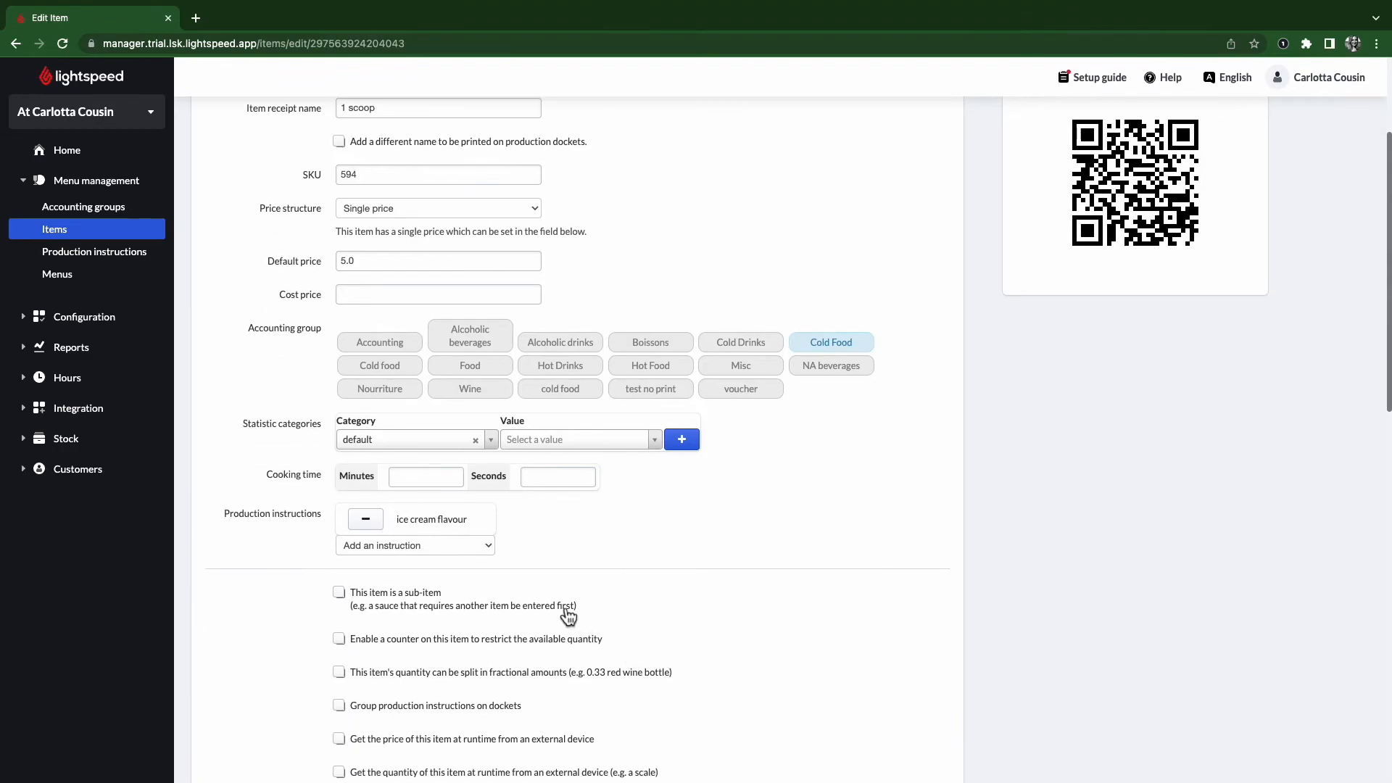
click(412, 551)
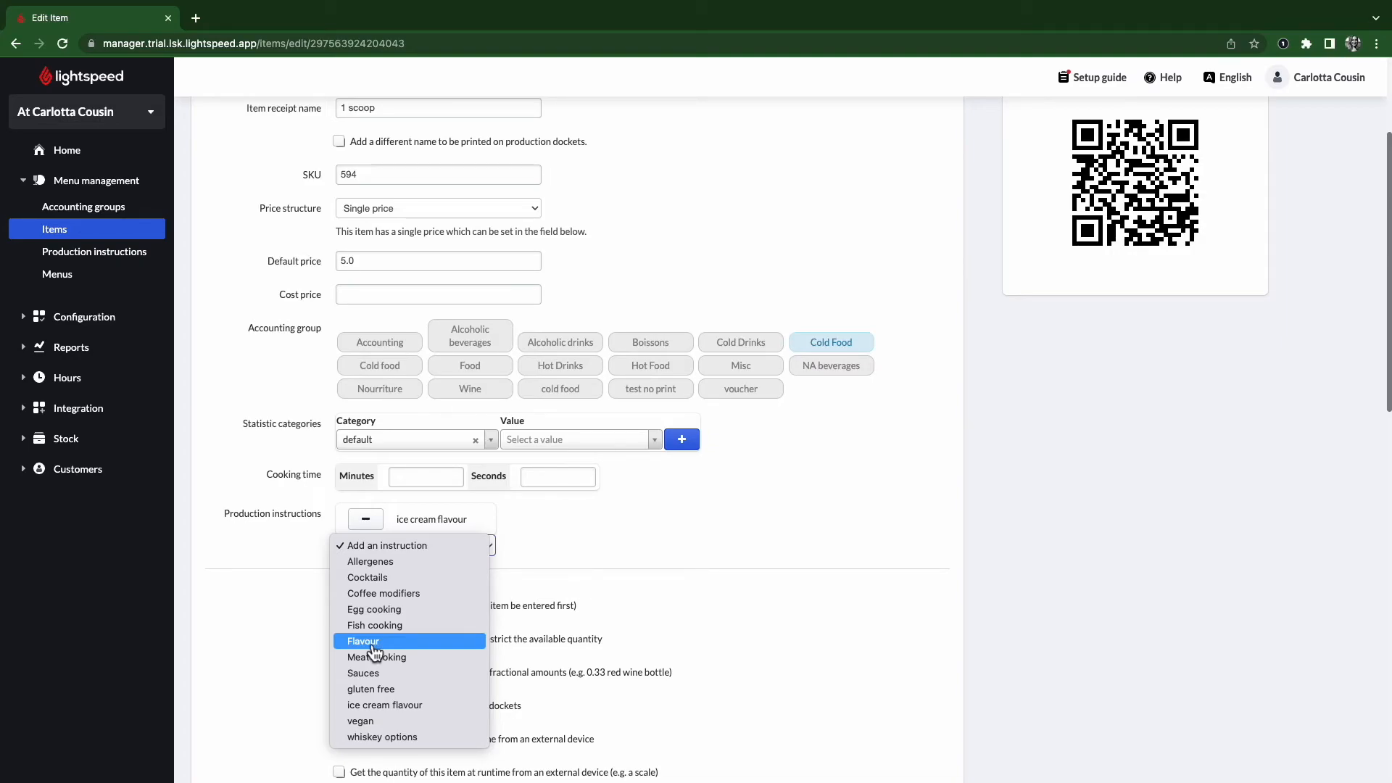
click(499, 490)
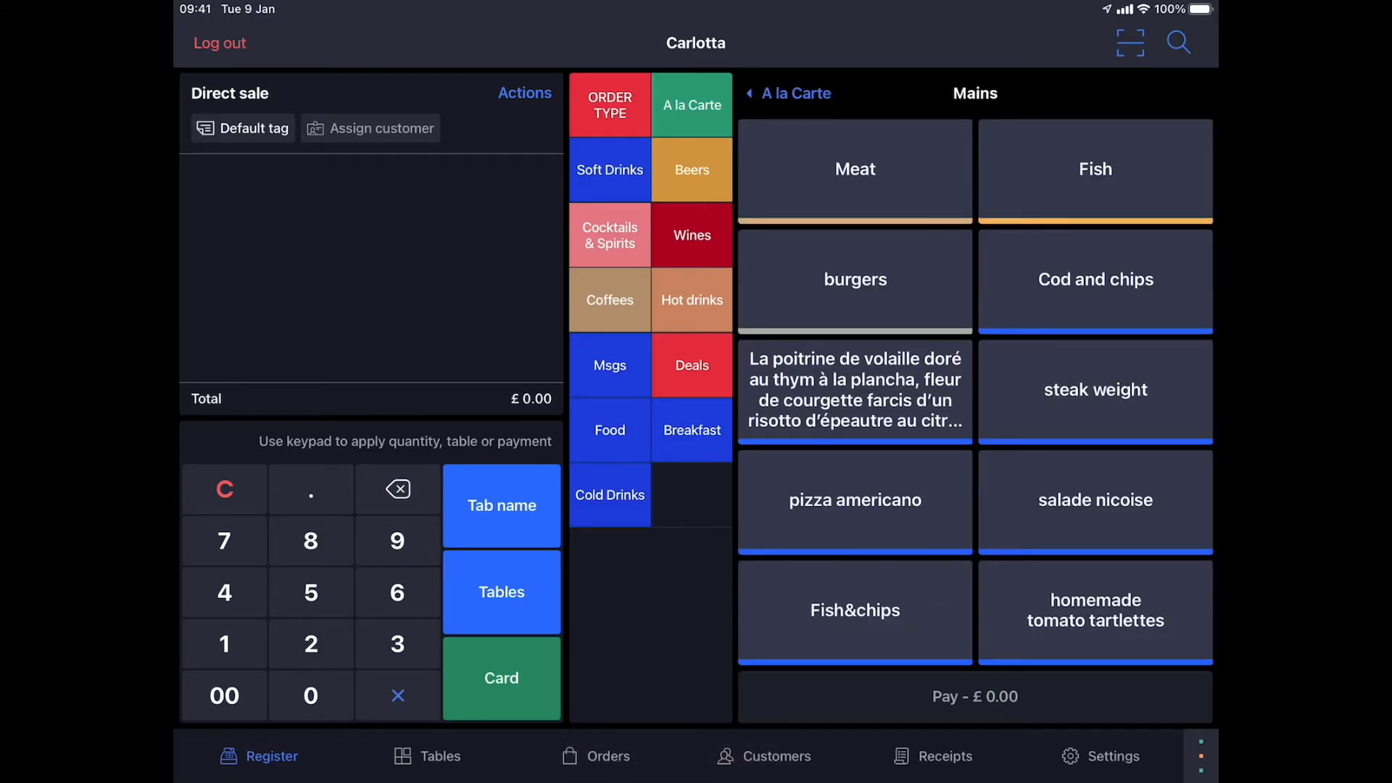
Step: In the POS register, order a Beef wellington from the A la Carte Mains meat dishes with Bleu meat cooking
click(788, 94)
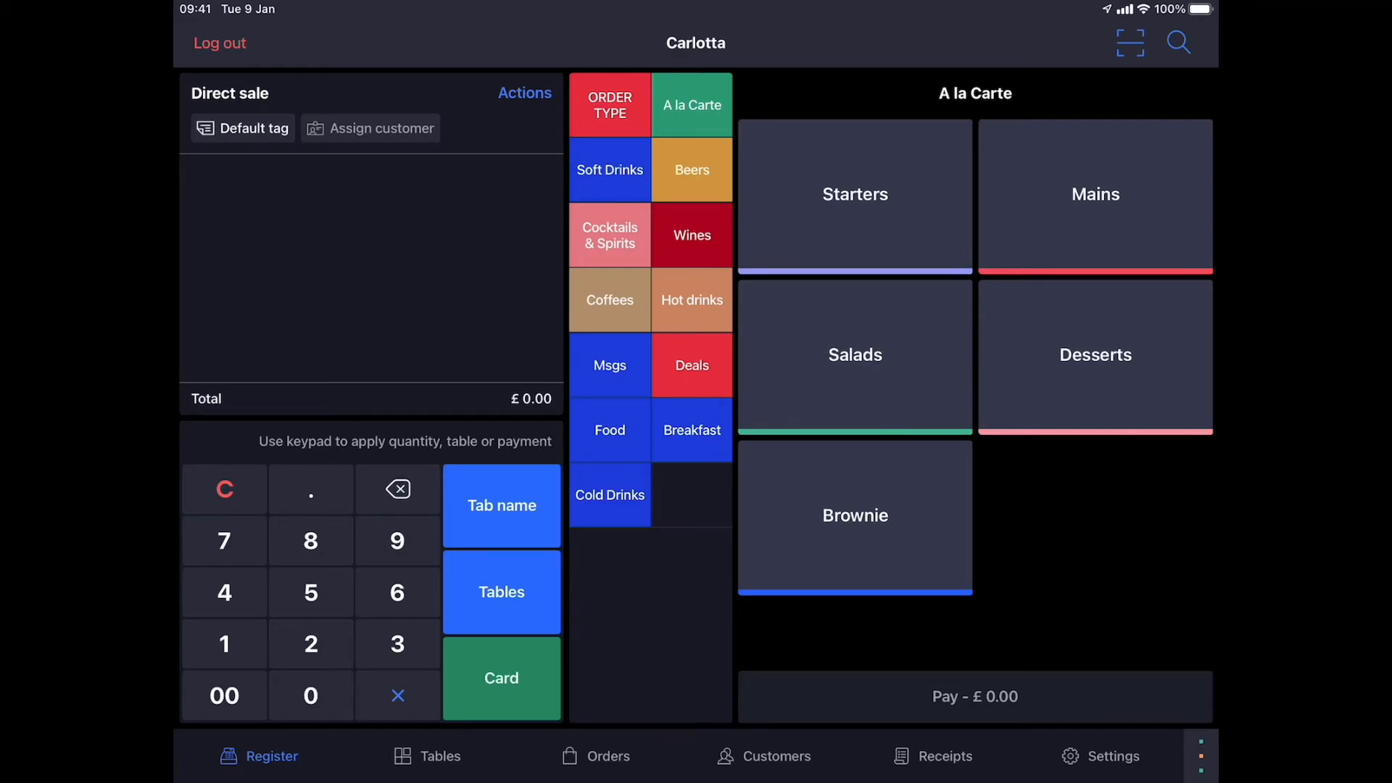
click(1095, 195)
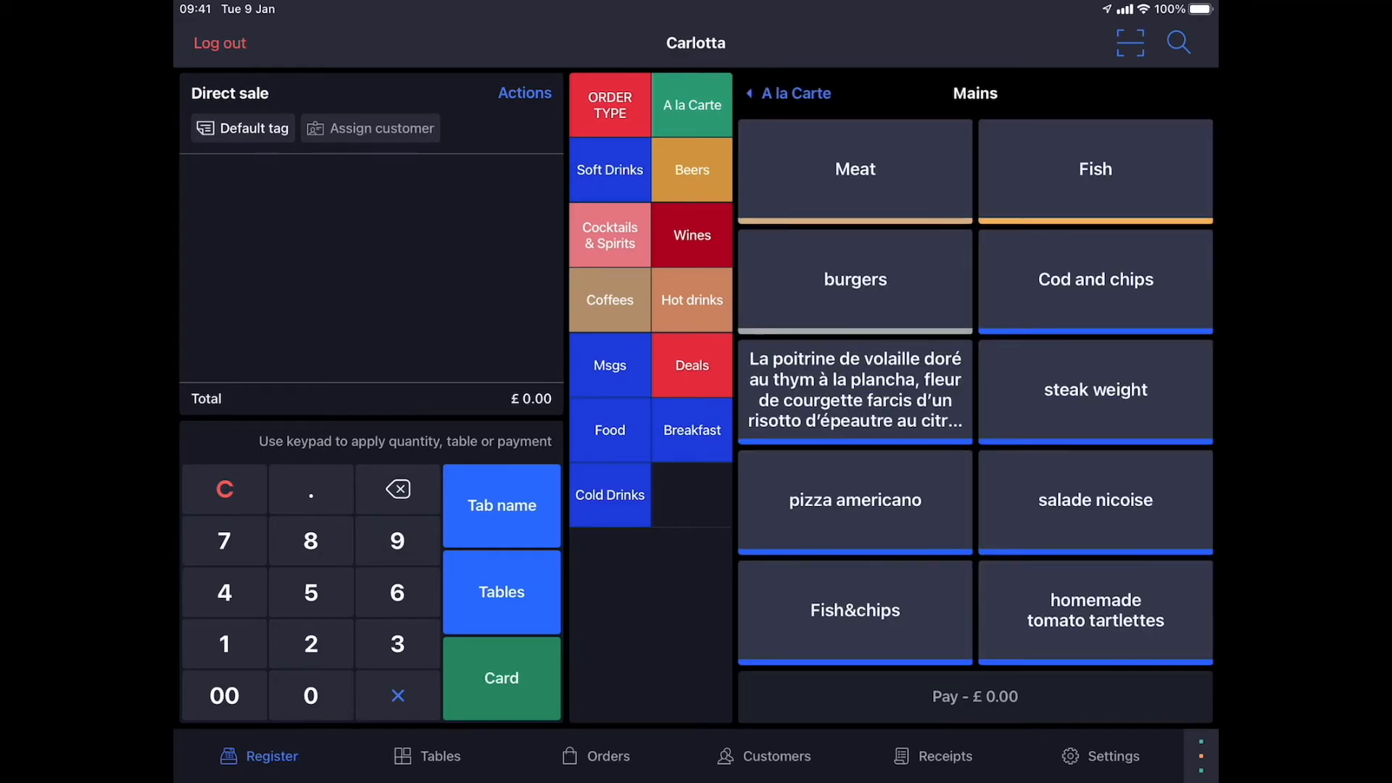
click(854, 169)
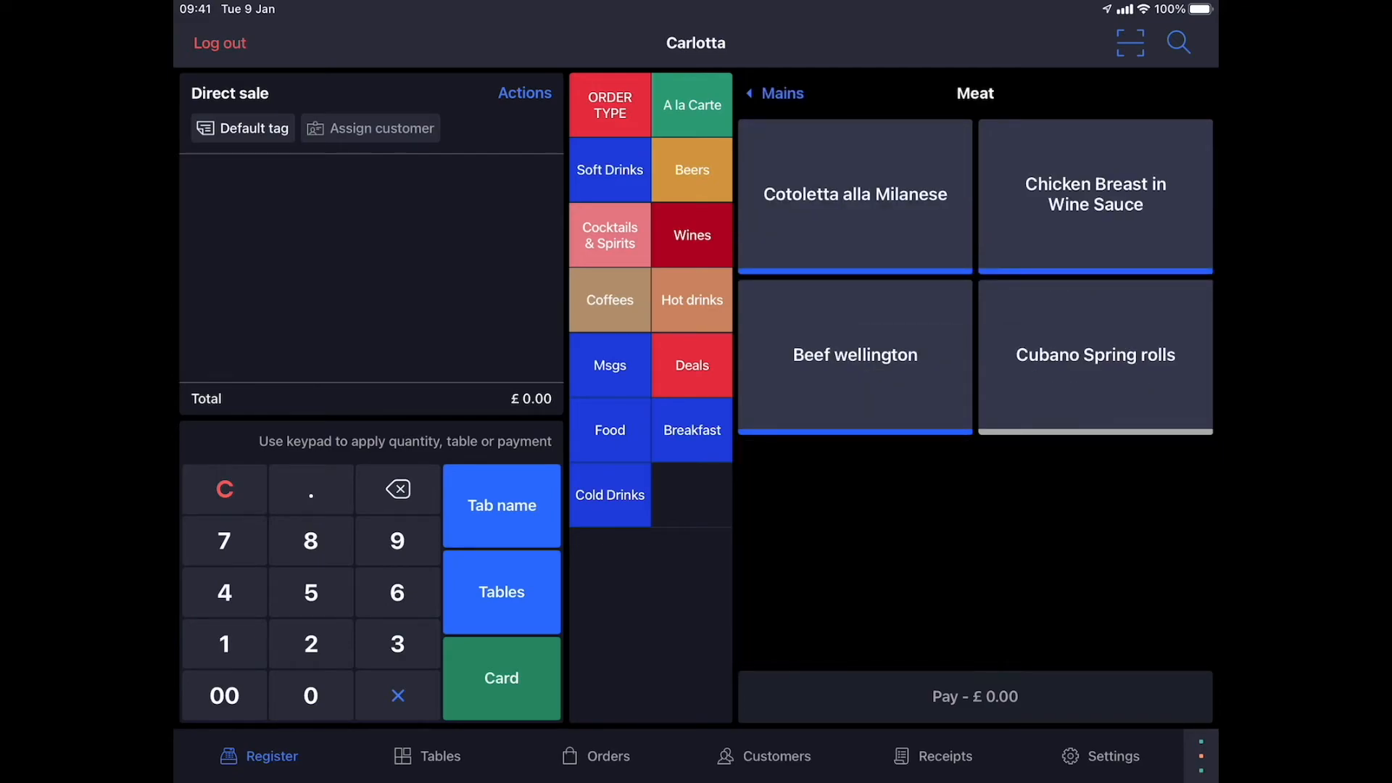
click(855, 355)
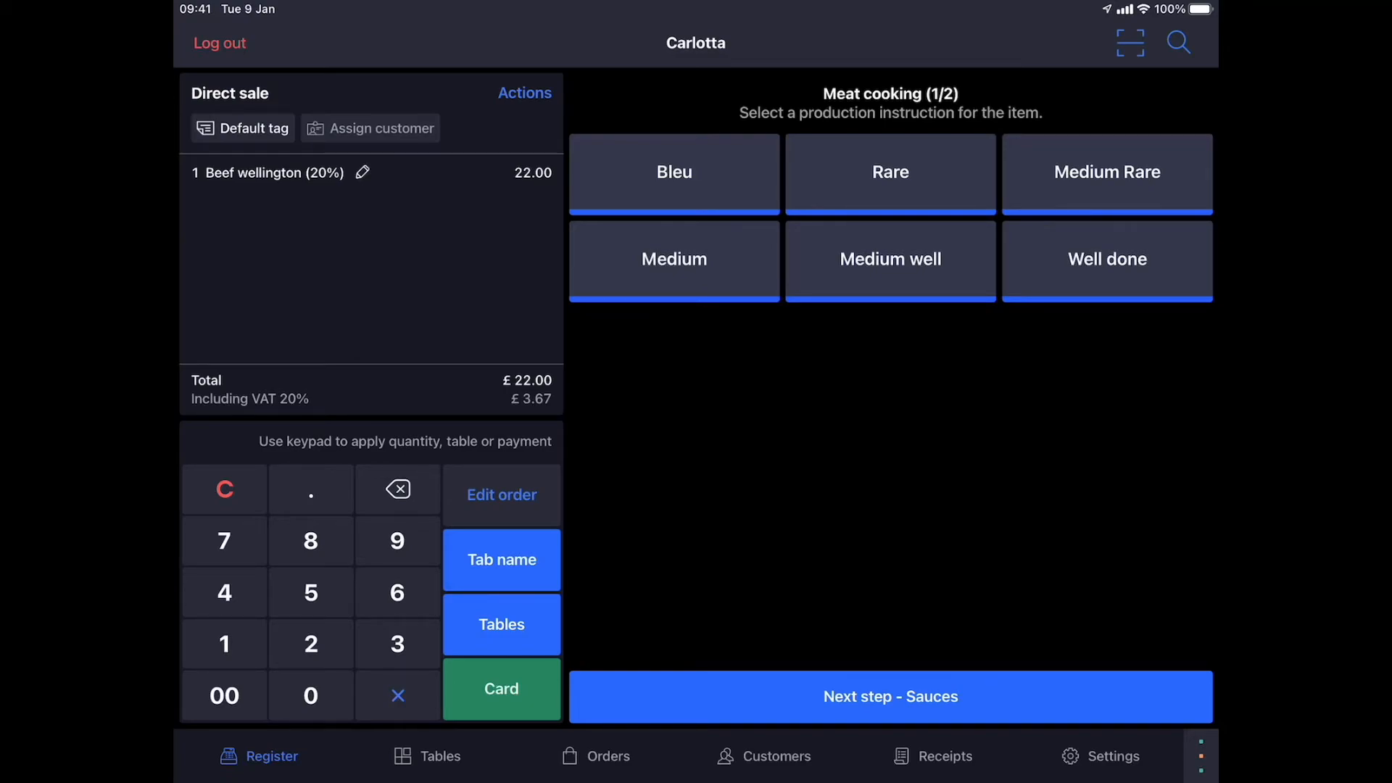
click(674, 172)
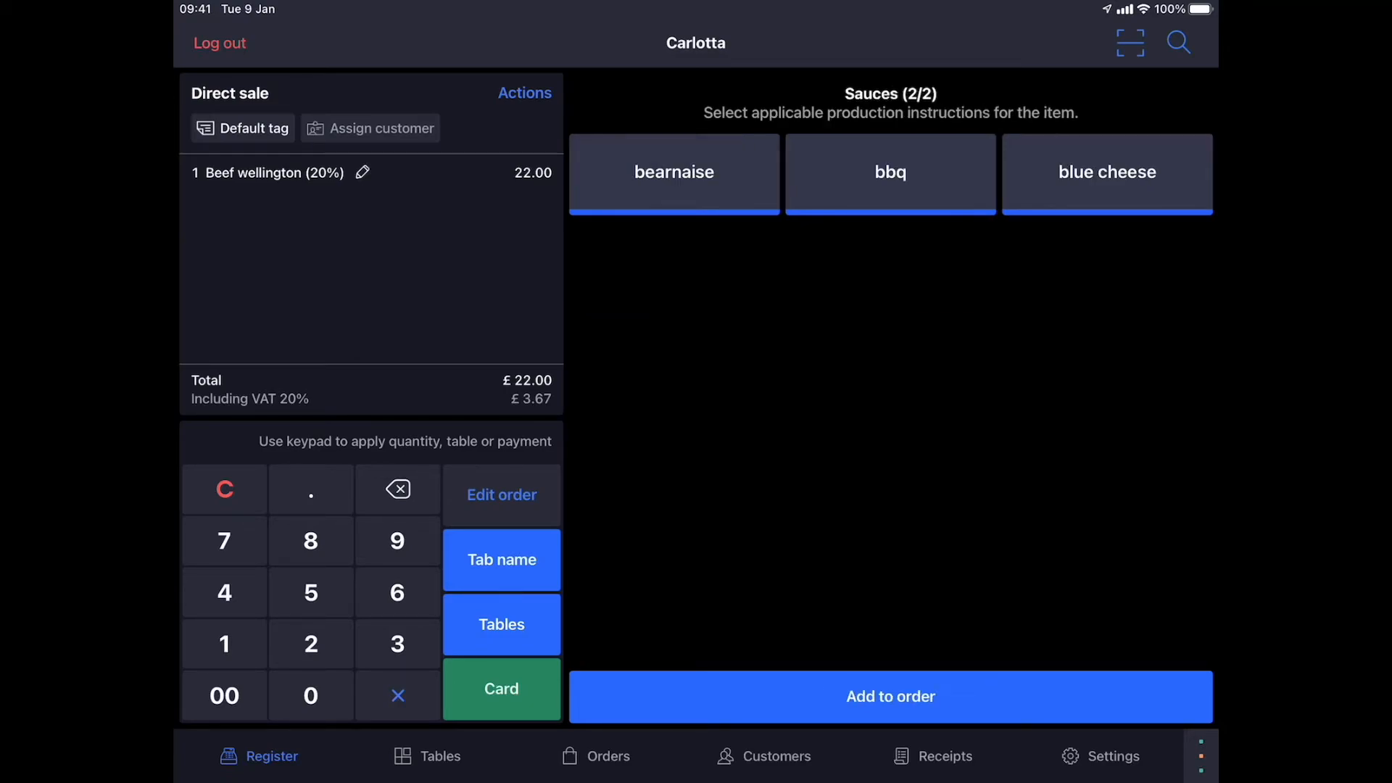
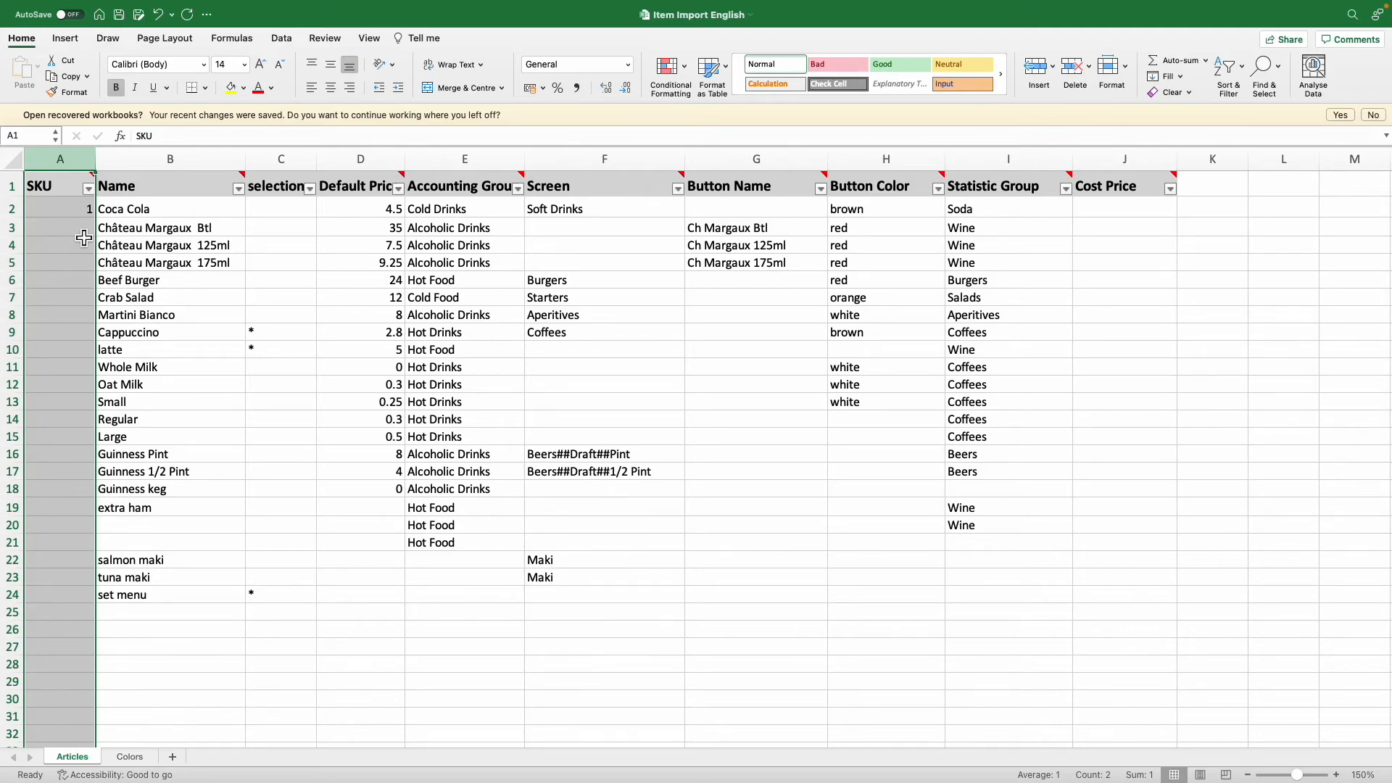
Step: Enter the SKUs W24 for Château Margaux Btl and W25 for Château Margaux 125ml
click(84, 238)
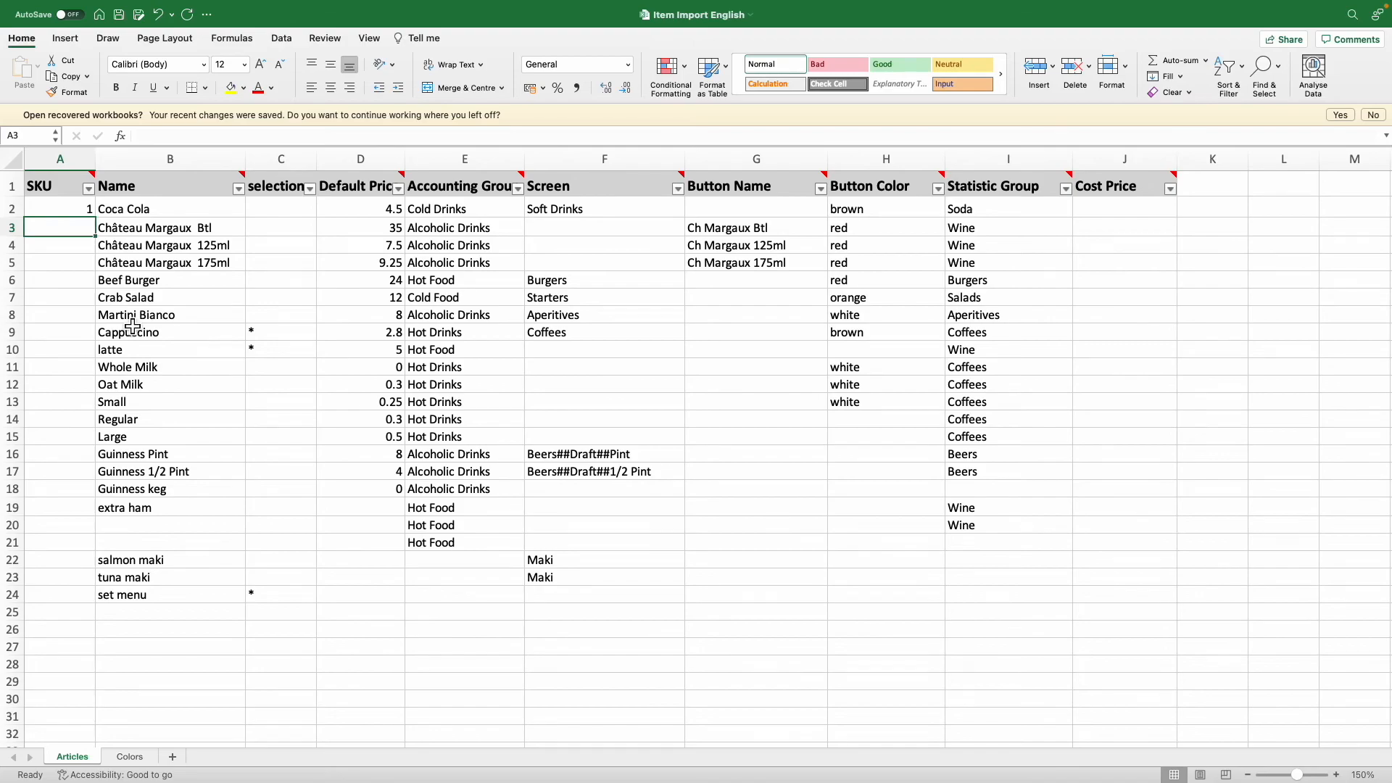
text(W24)
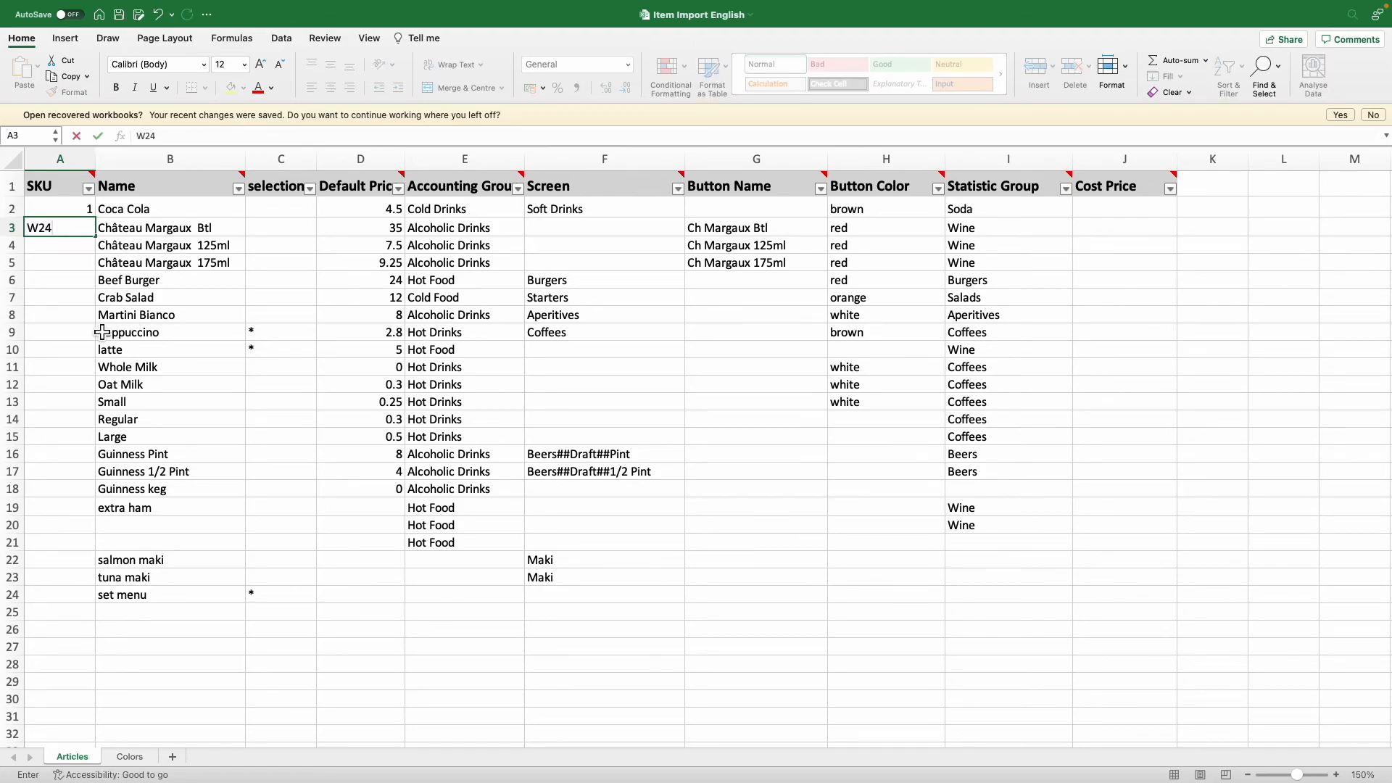
key(Return)
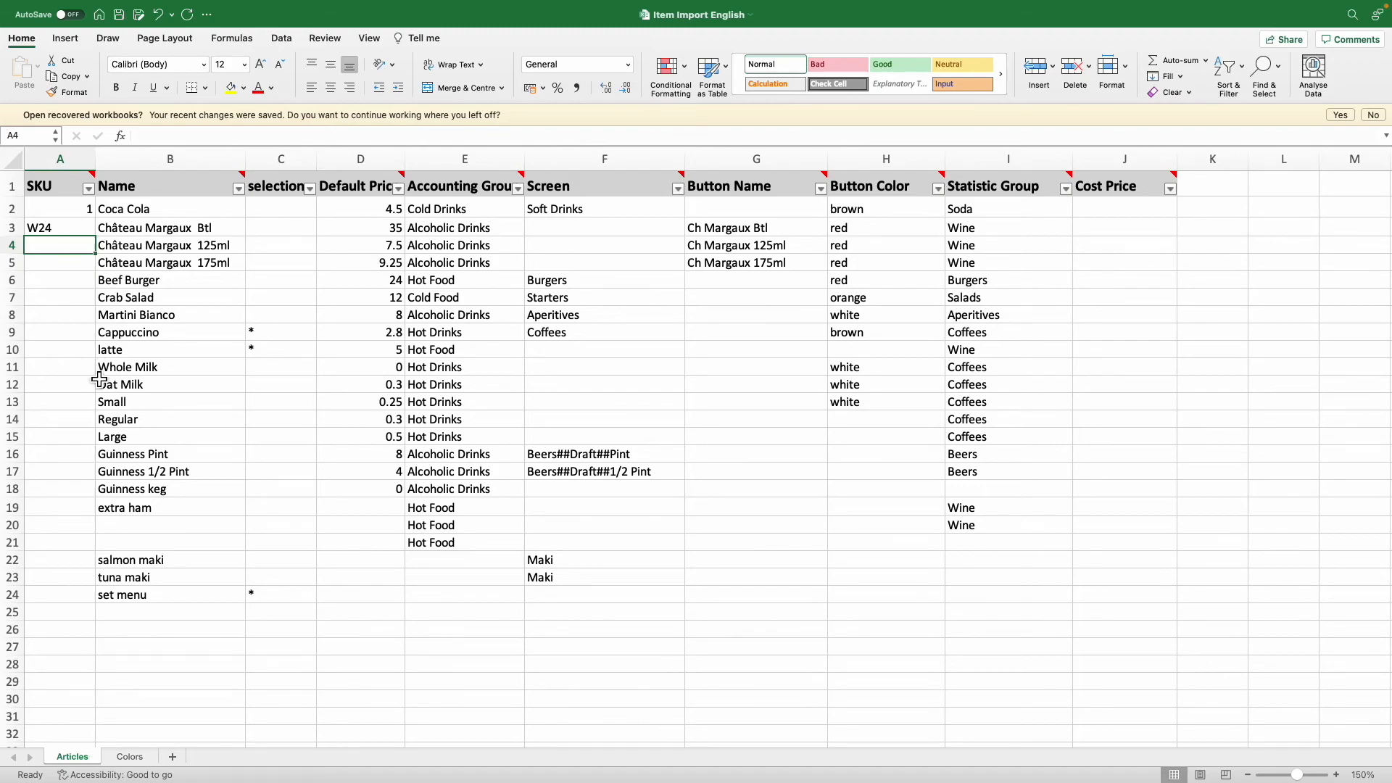
text(w25)
drag(36, 254, 18, 252)
text(W25)
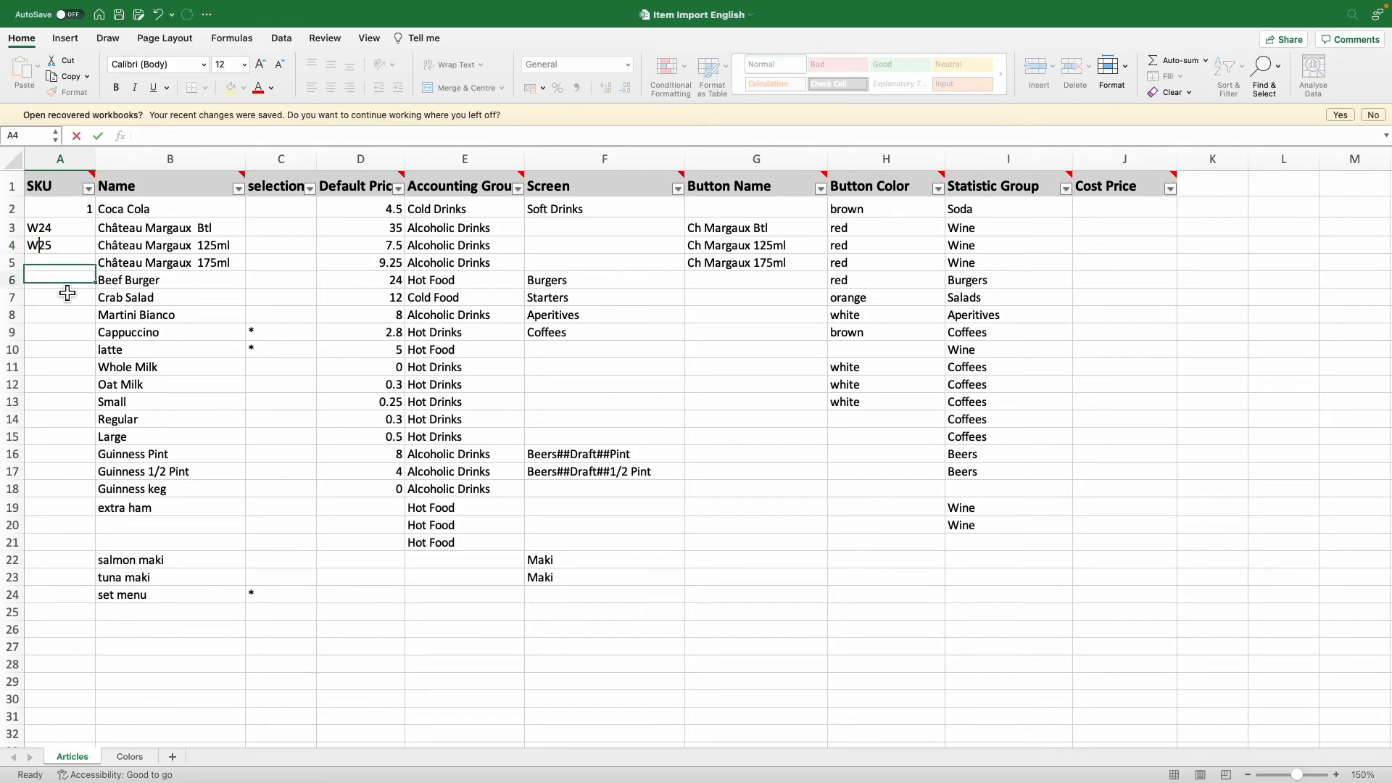
Step: Try a duplicate item name, extra ham, in cell B20 and clear it again
click(170, 158)
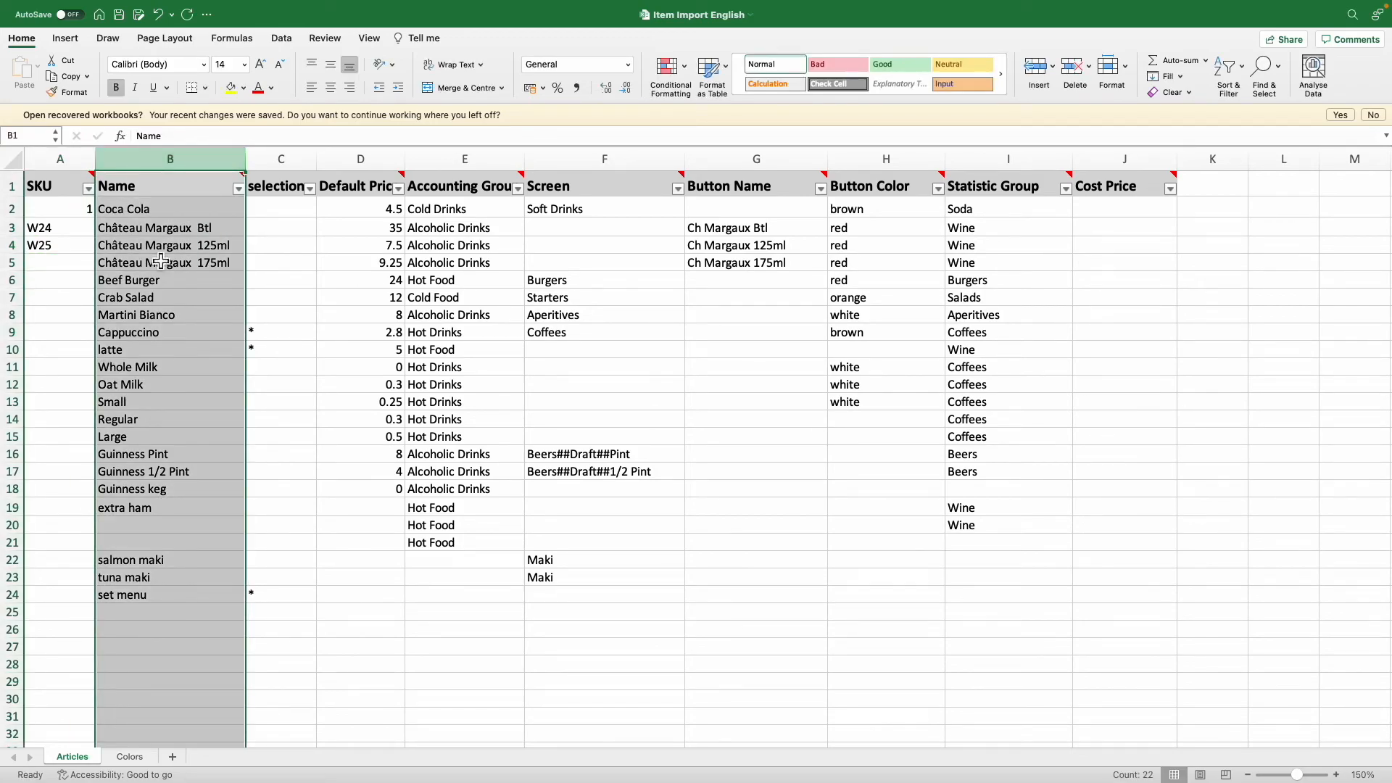
click(153, 533)
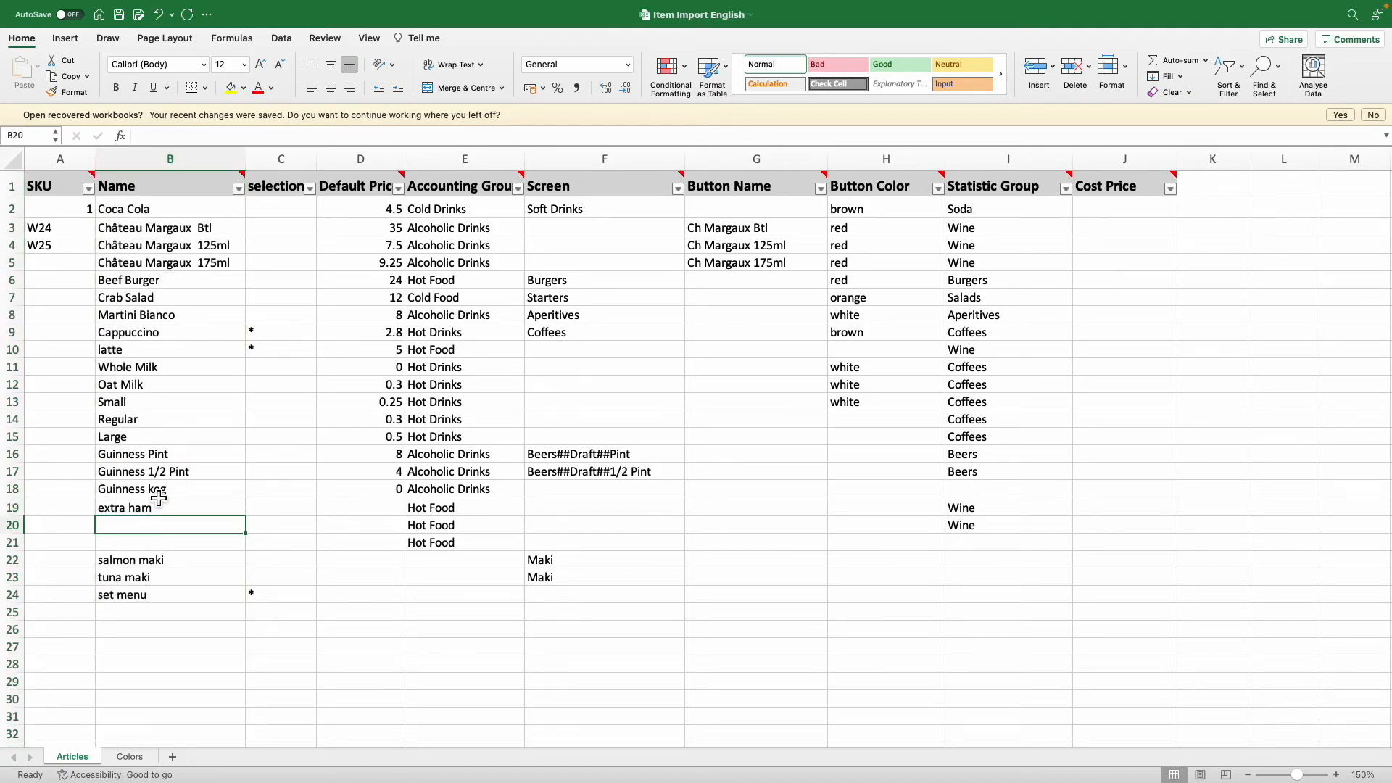
text(extra ham)
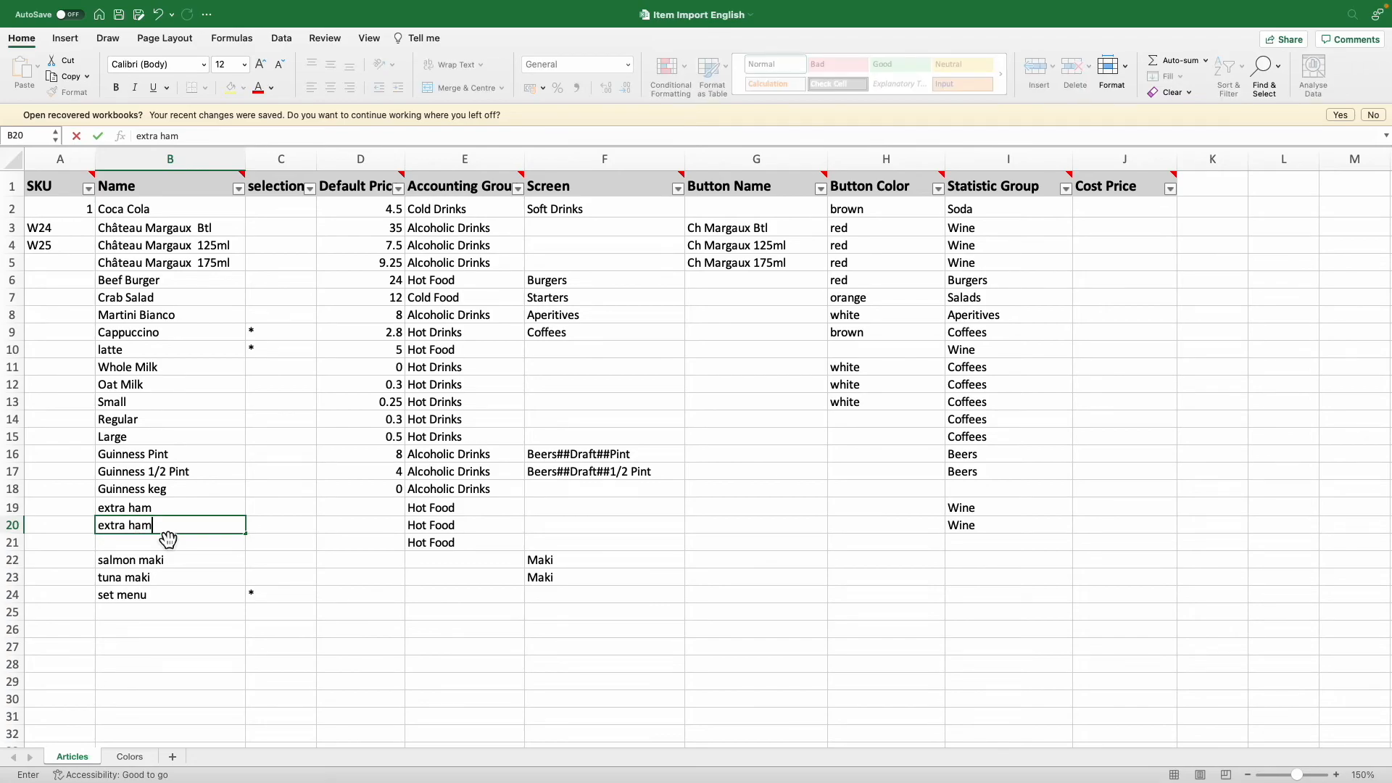
key(Return)
click(157, 527)
key(Delete)
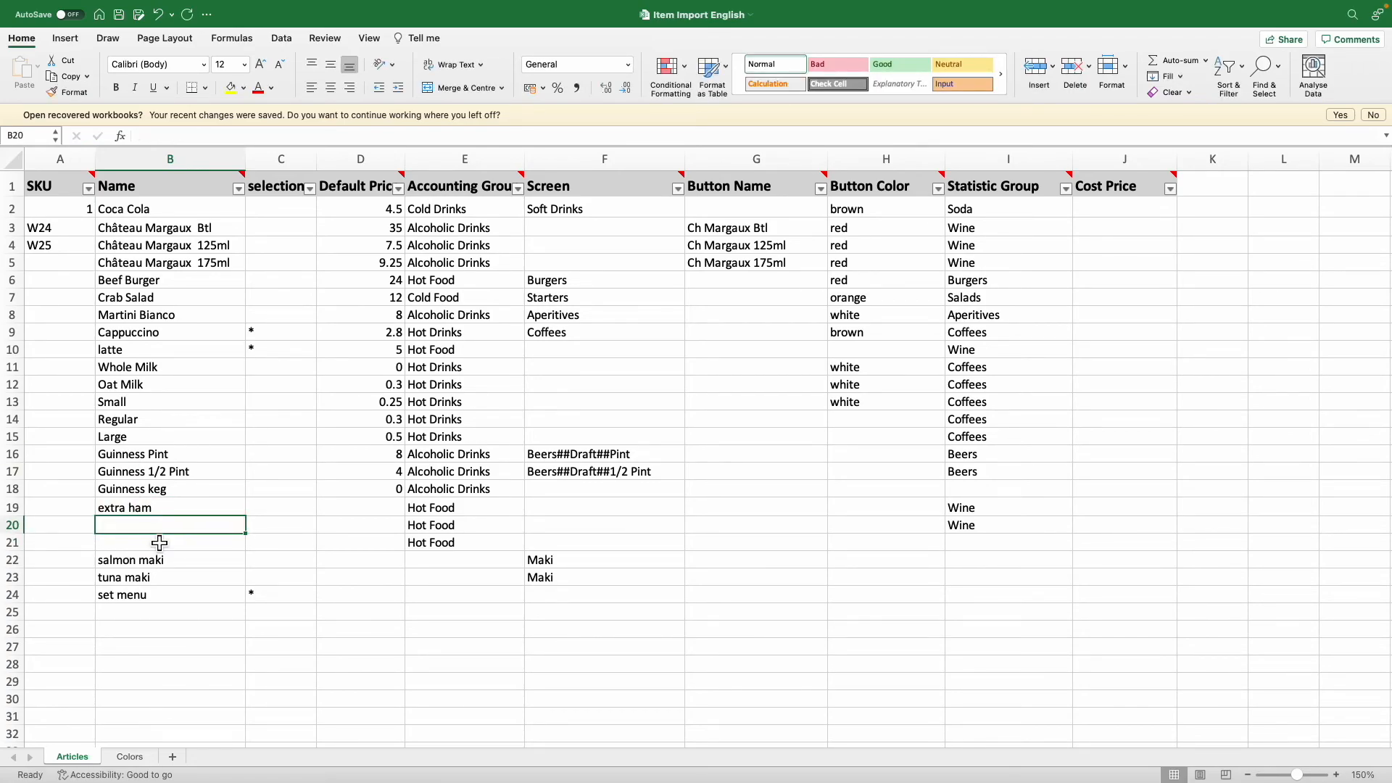
Step: Examine the Château Margaux name variants, the selection marks for the coffee items and options, and the Default Price column
drag(198, 228, 211, 267)
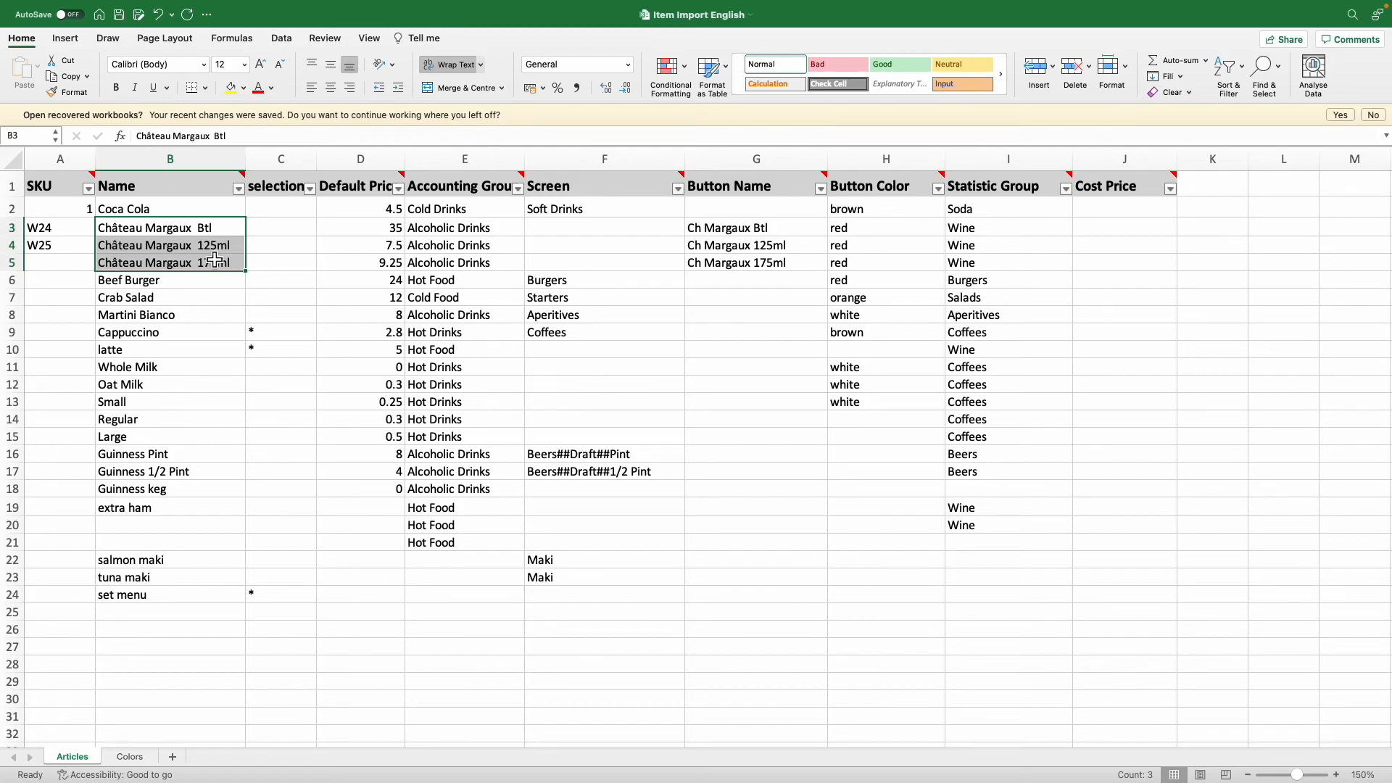
click(286, 163)
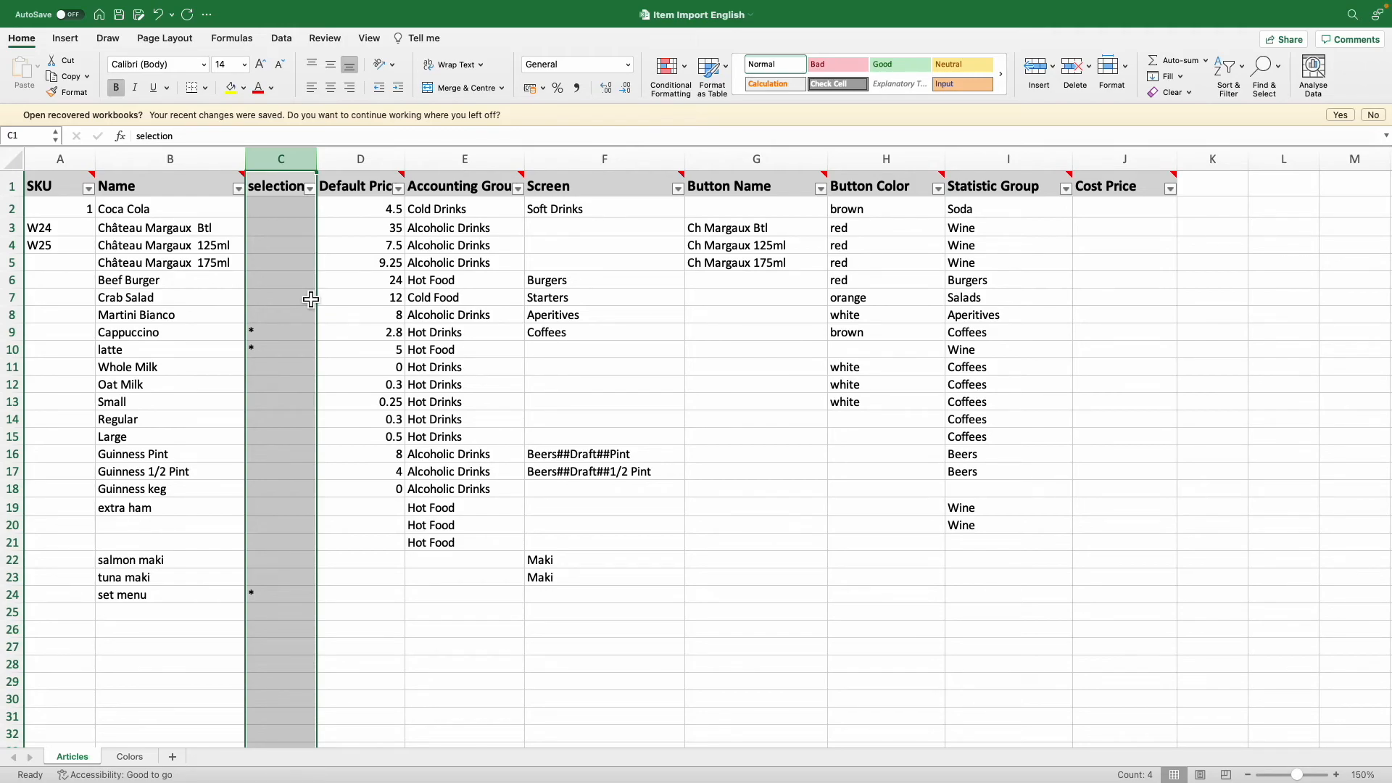
drag(193, 337, 191, 356)
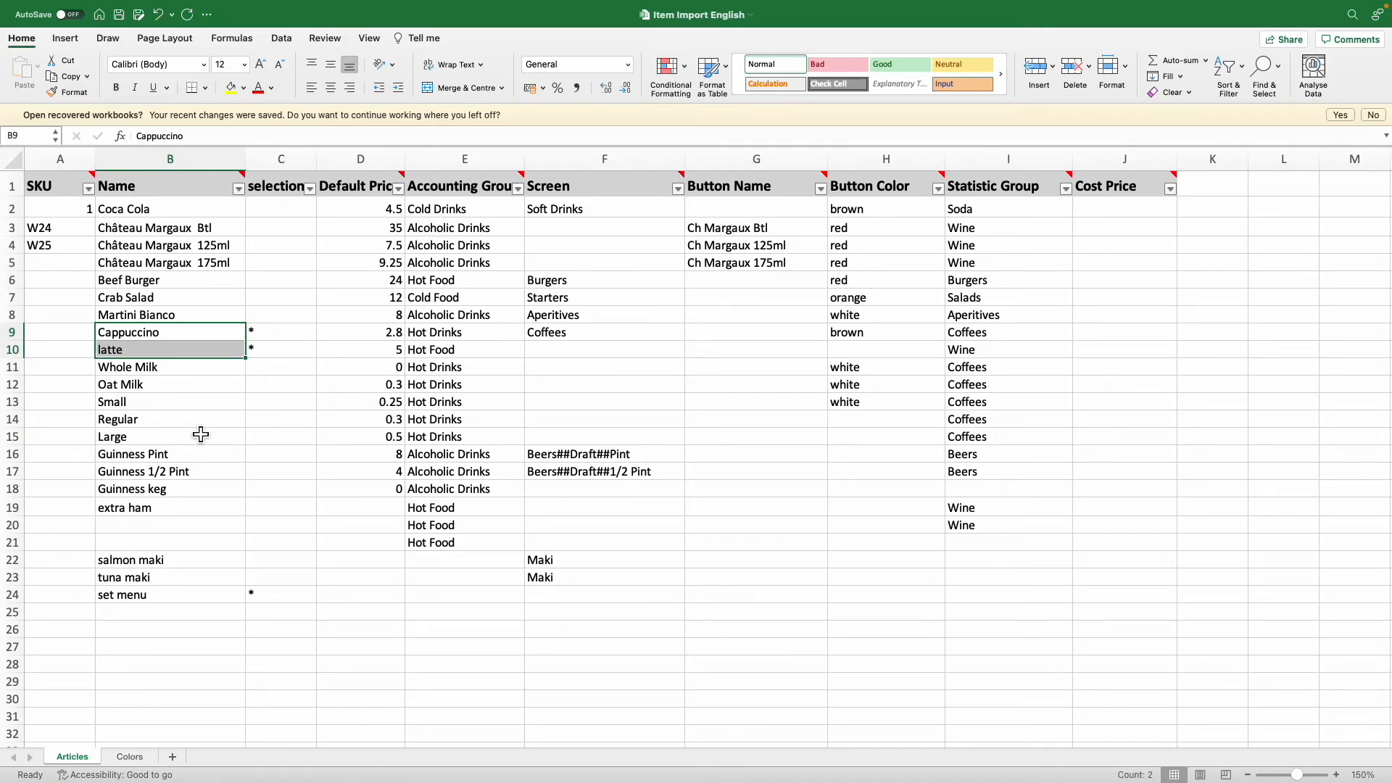
drag(154, 375, 147, 436)
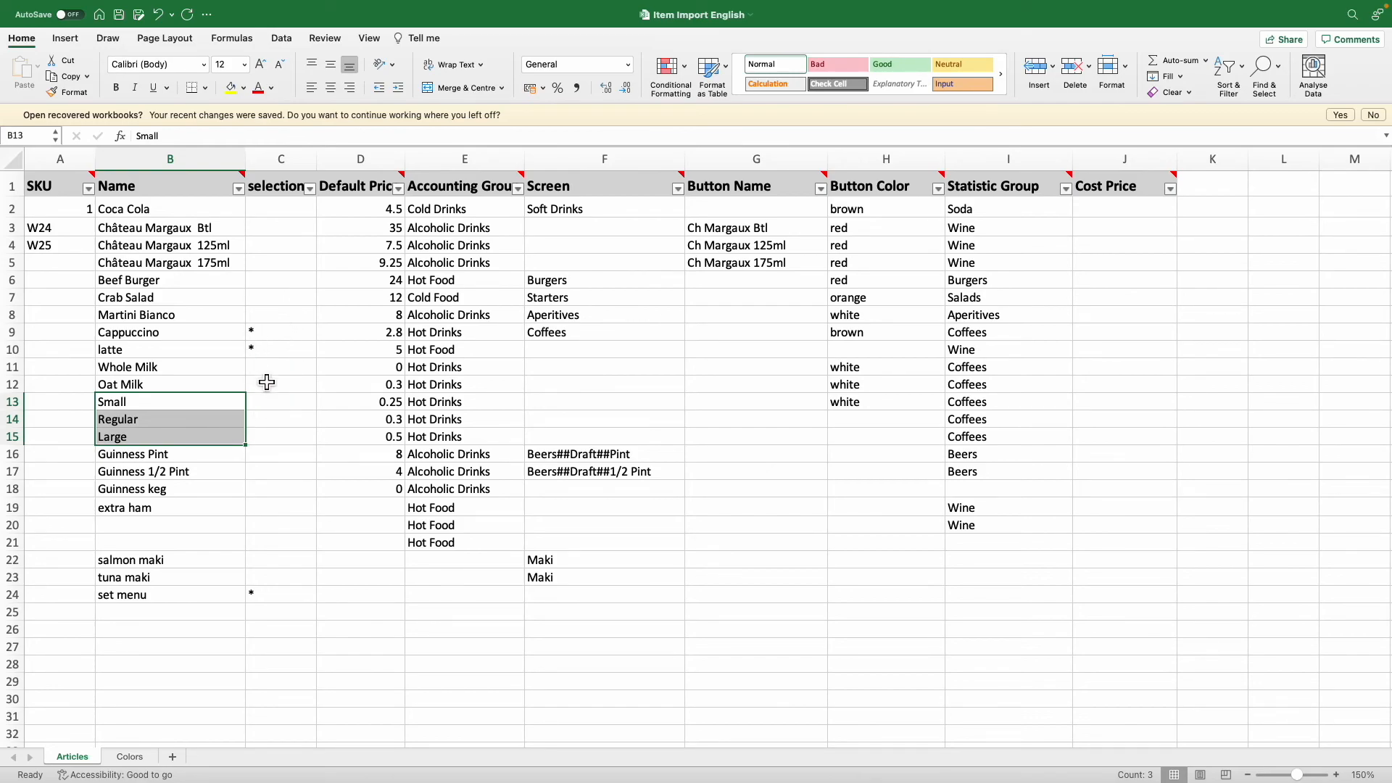
drag(260, 337, 254, 351)
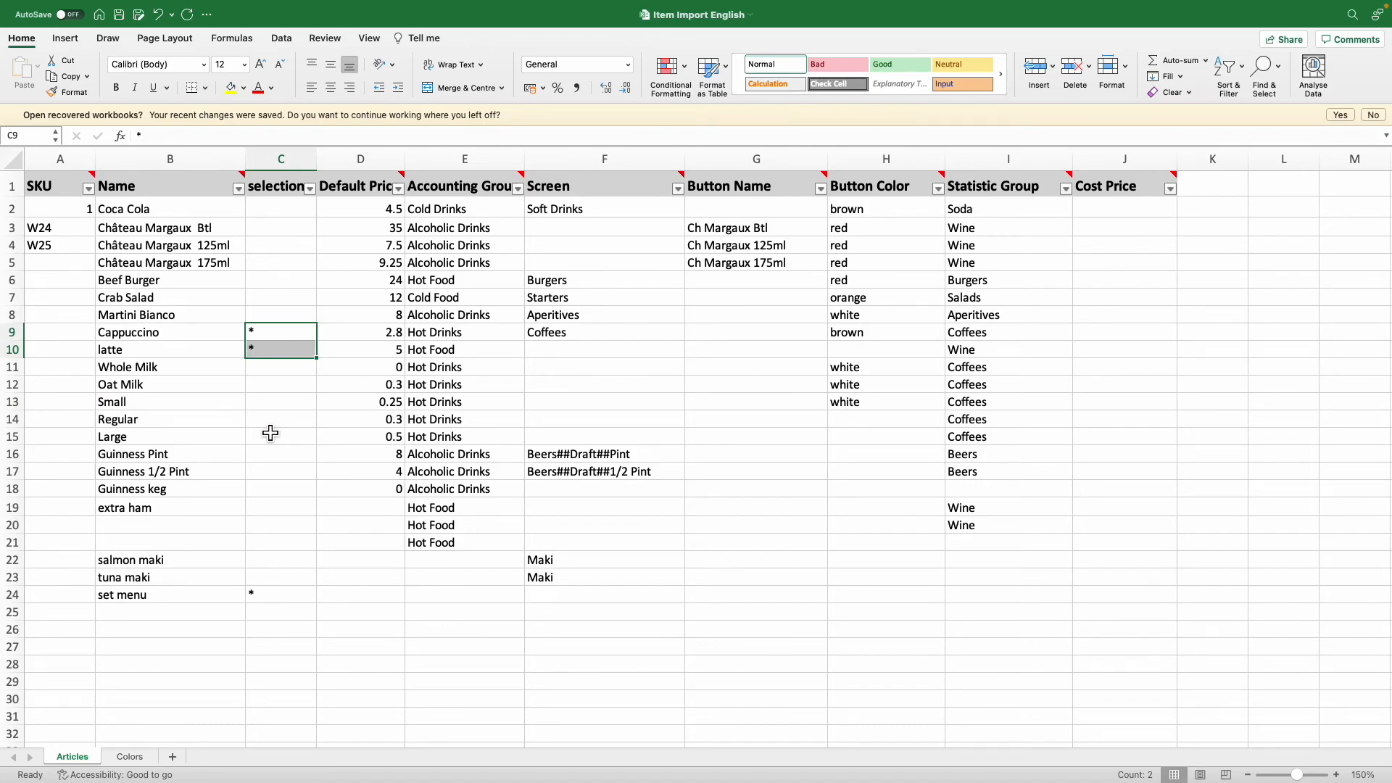
drag(268, 387, 273, 422)
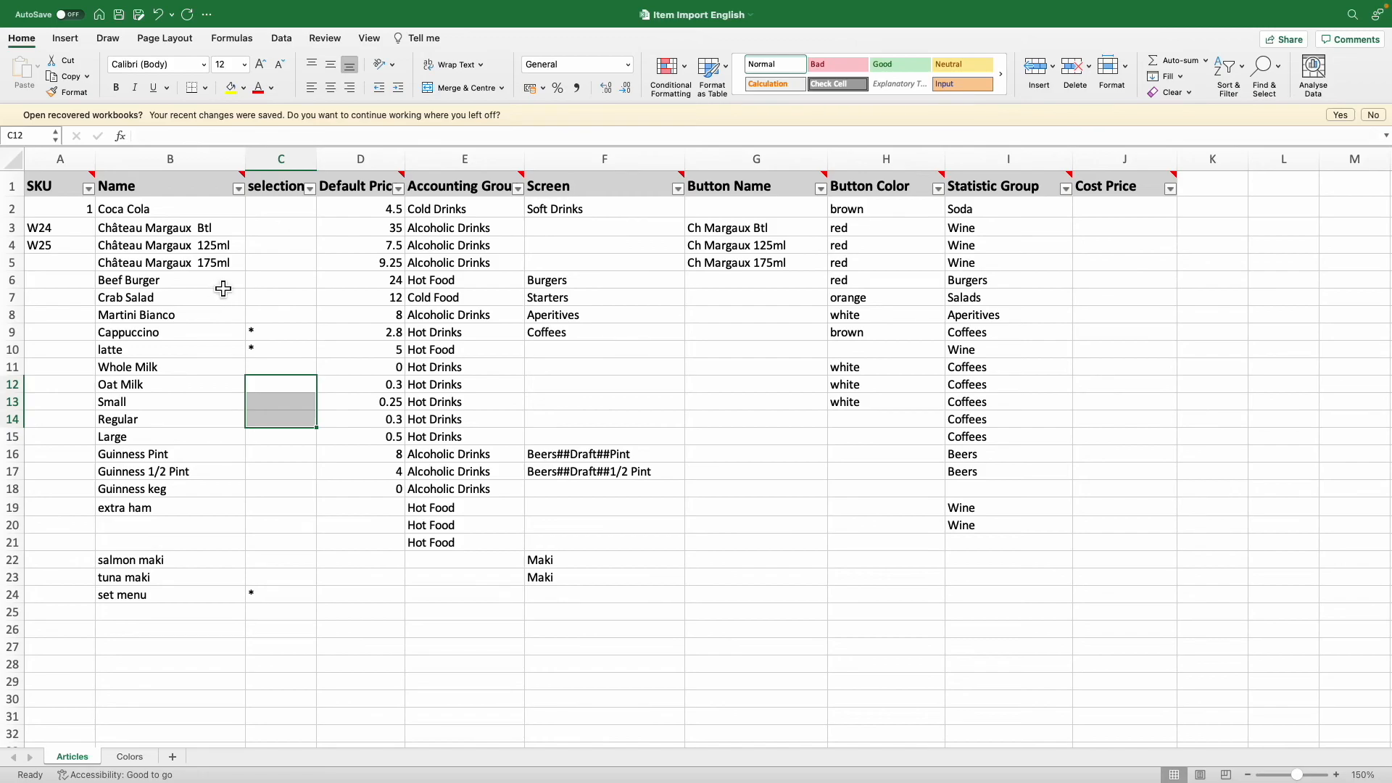
click(375, 159)
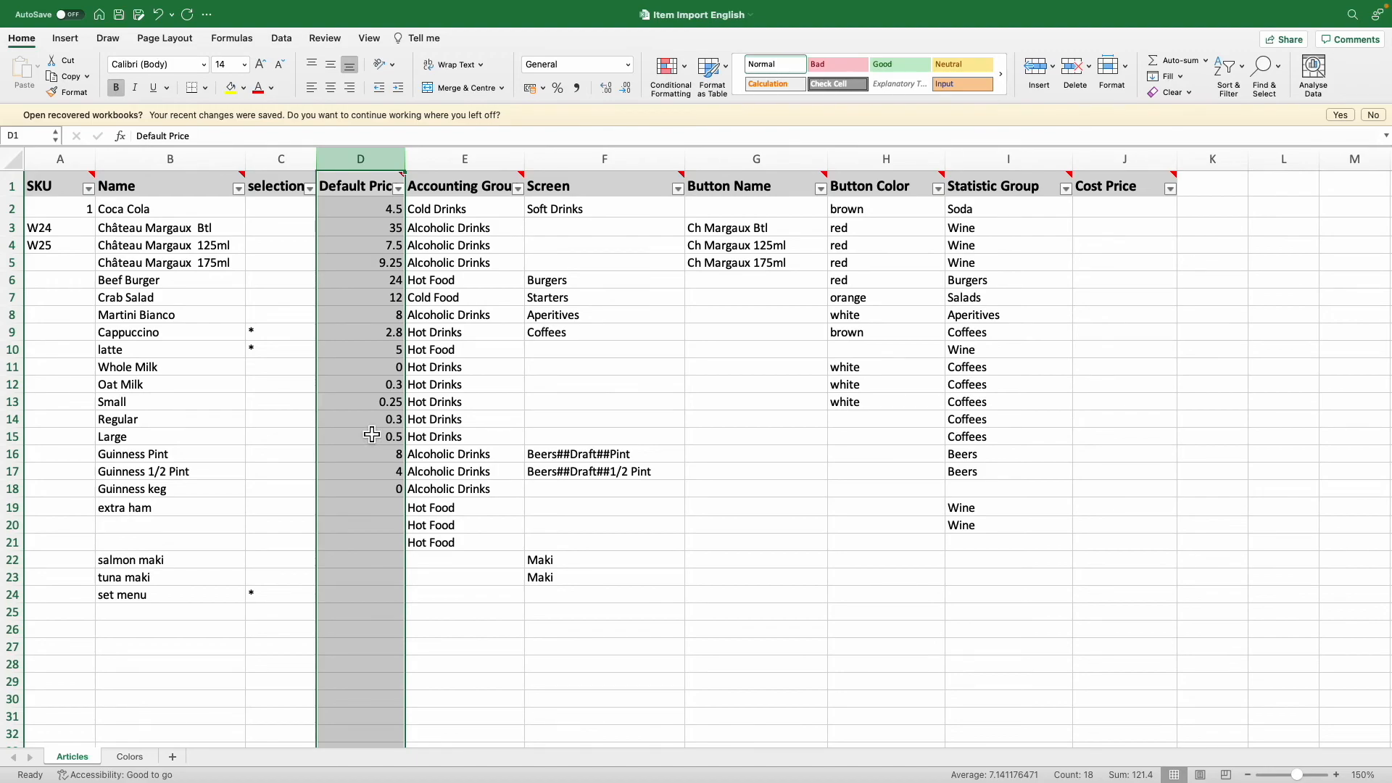
click(376, 491)
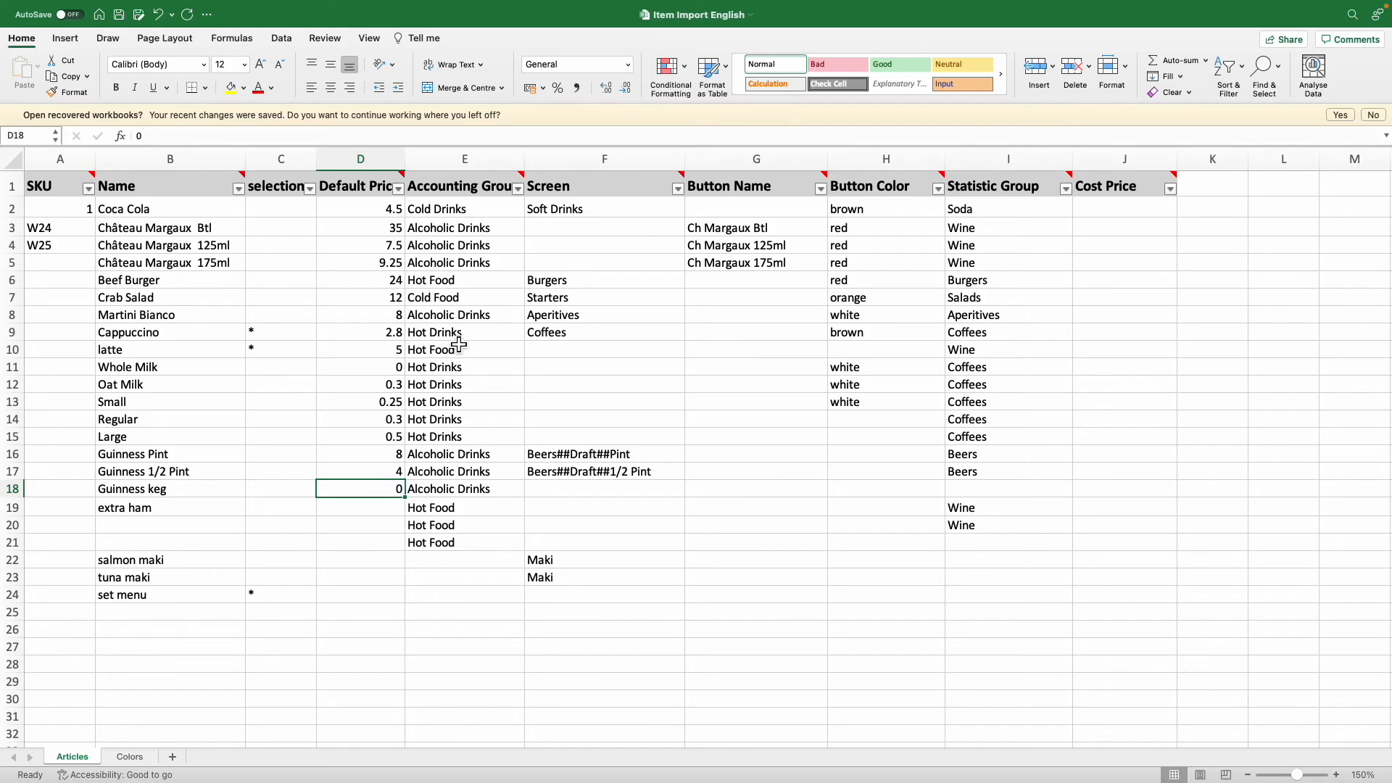
Step: Review the Accounting Group column and fill Hot Food from E20 down to the set menu row
click(478, 159)
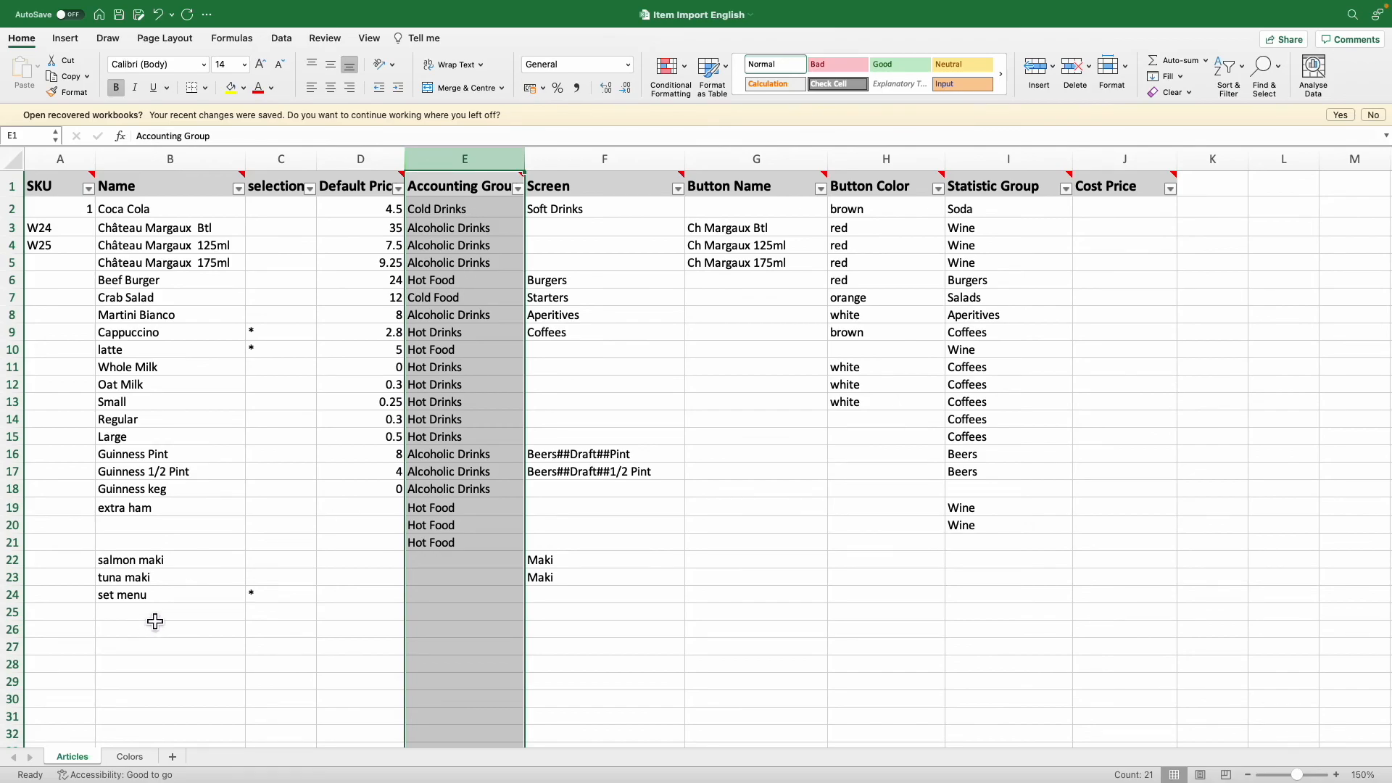
right_click(6, 229)
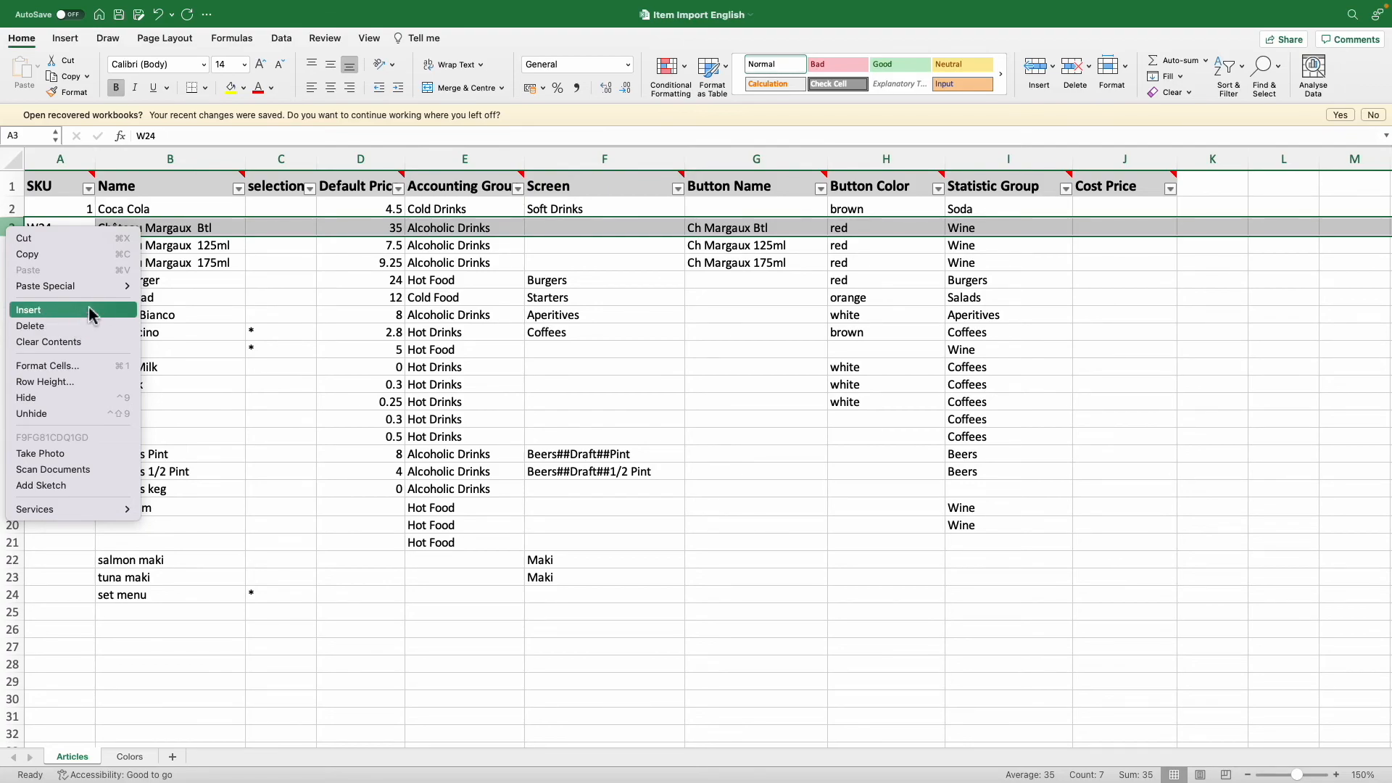
click(455, 231)
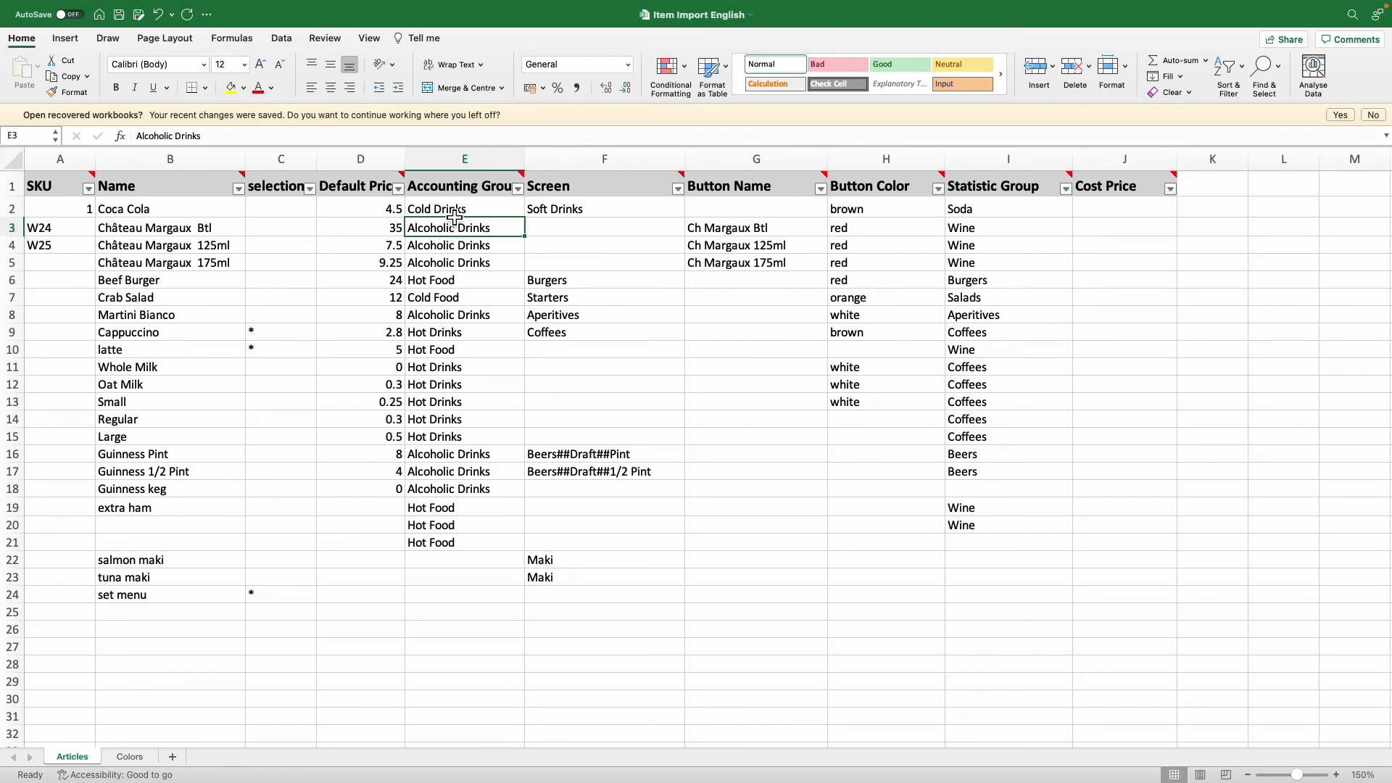
click(487, 212)
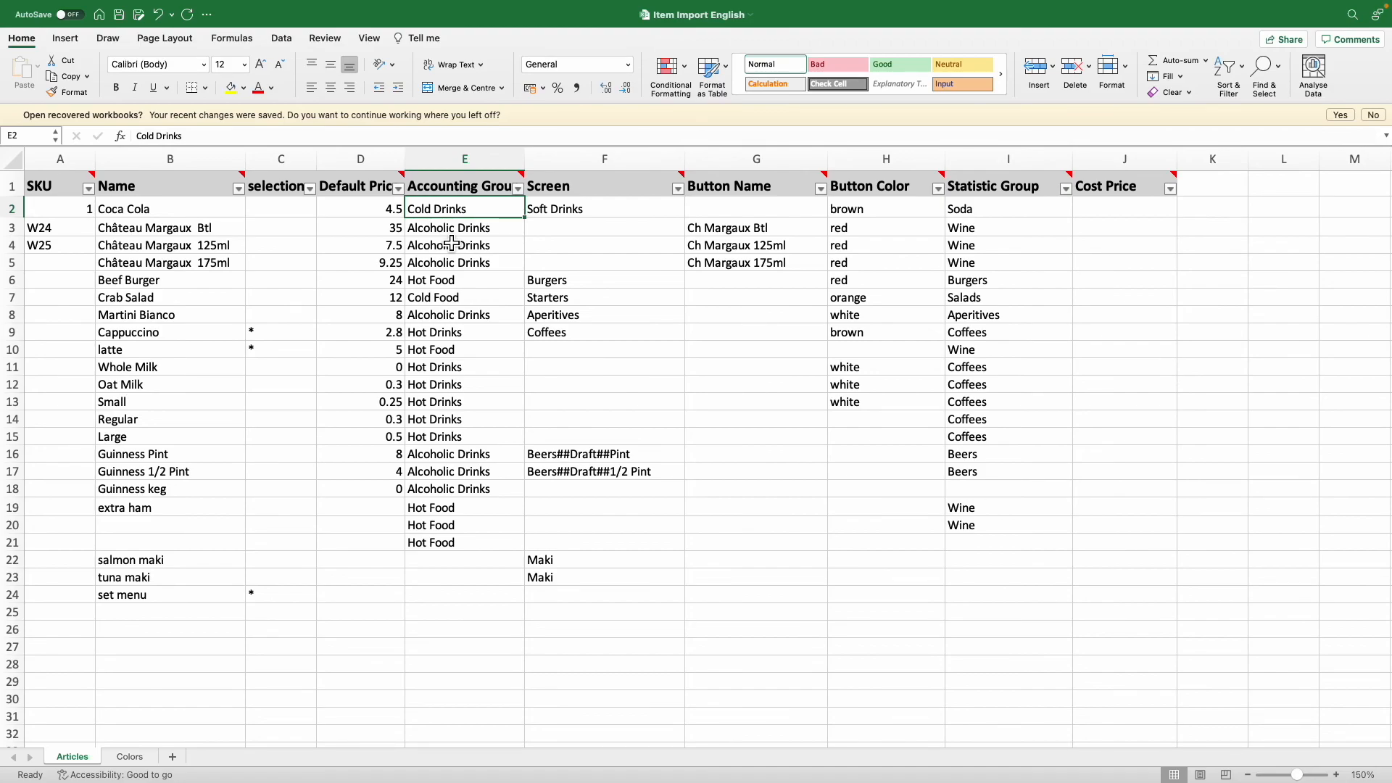
click(471, 531)
drag(526, 535, 532, 605)
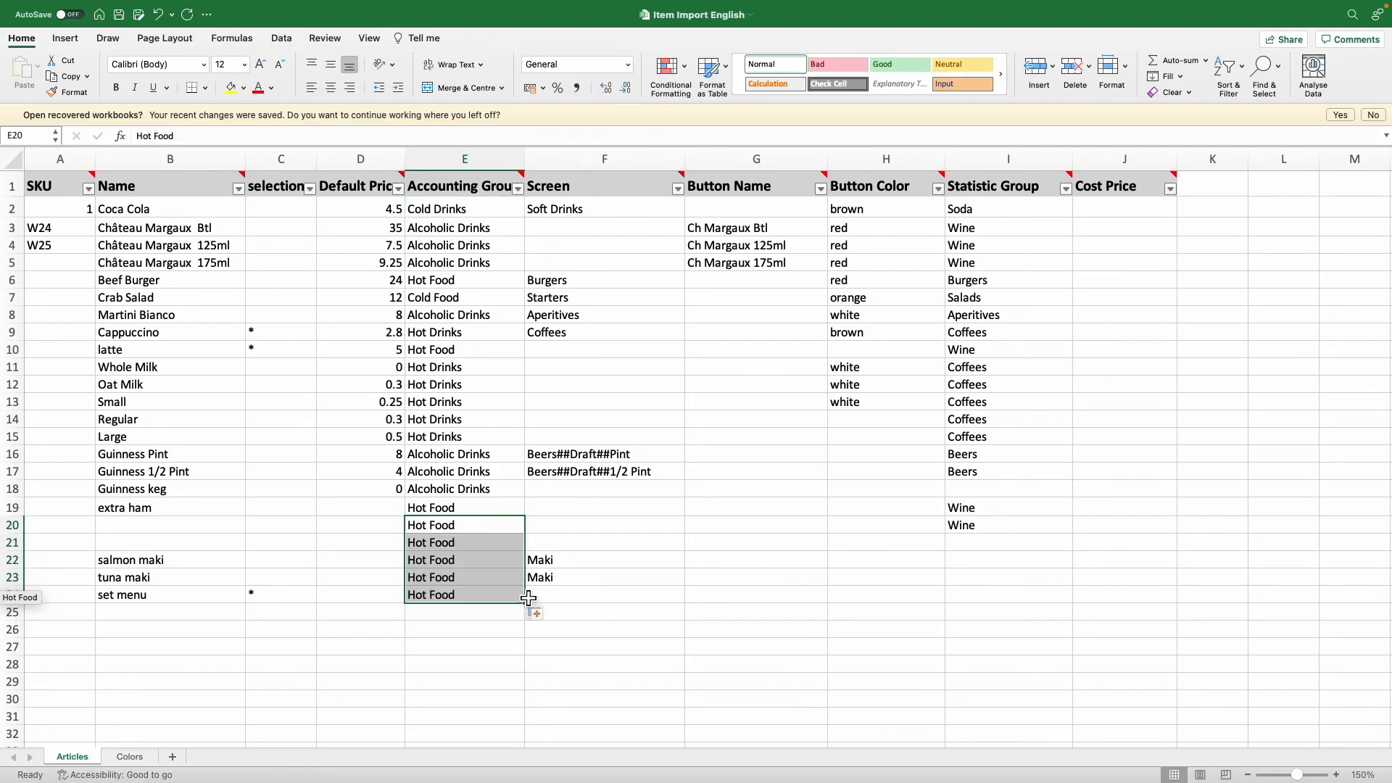
Step: Set the Screen of all three Château Margaux items to Wine##Red wines
click(578, 162)
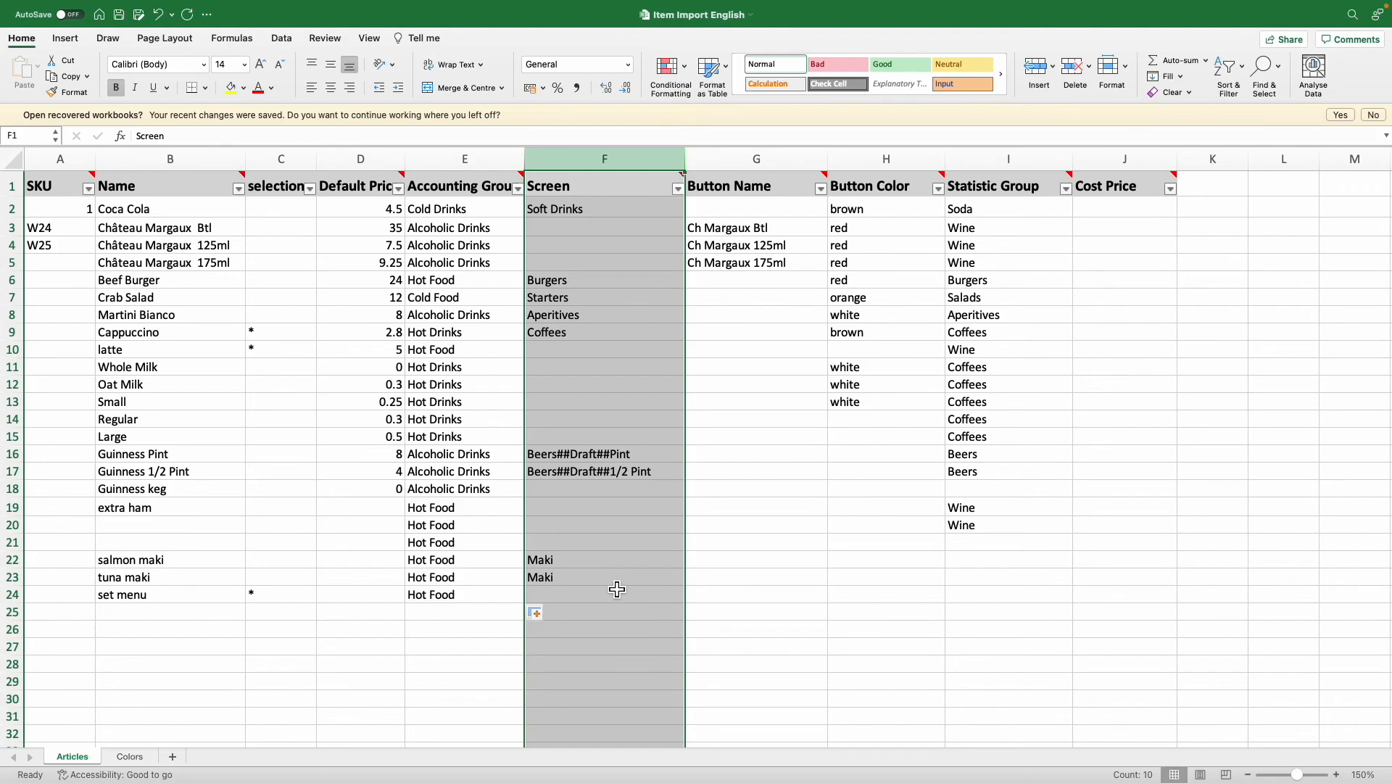
drag(210, 230, 218, 268)
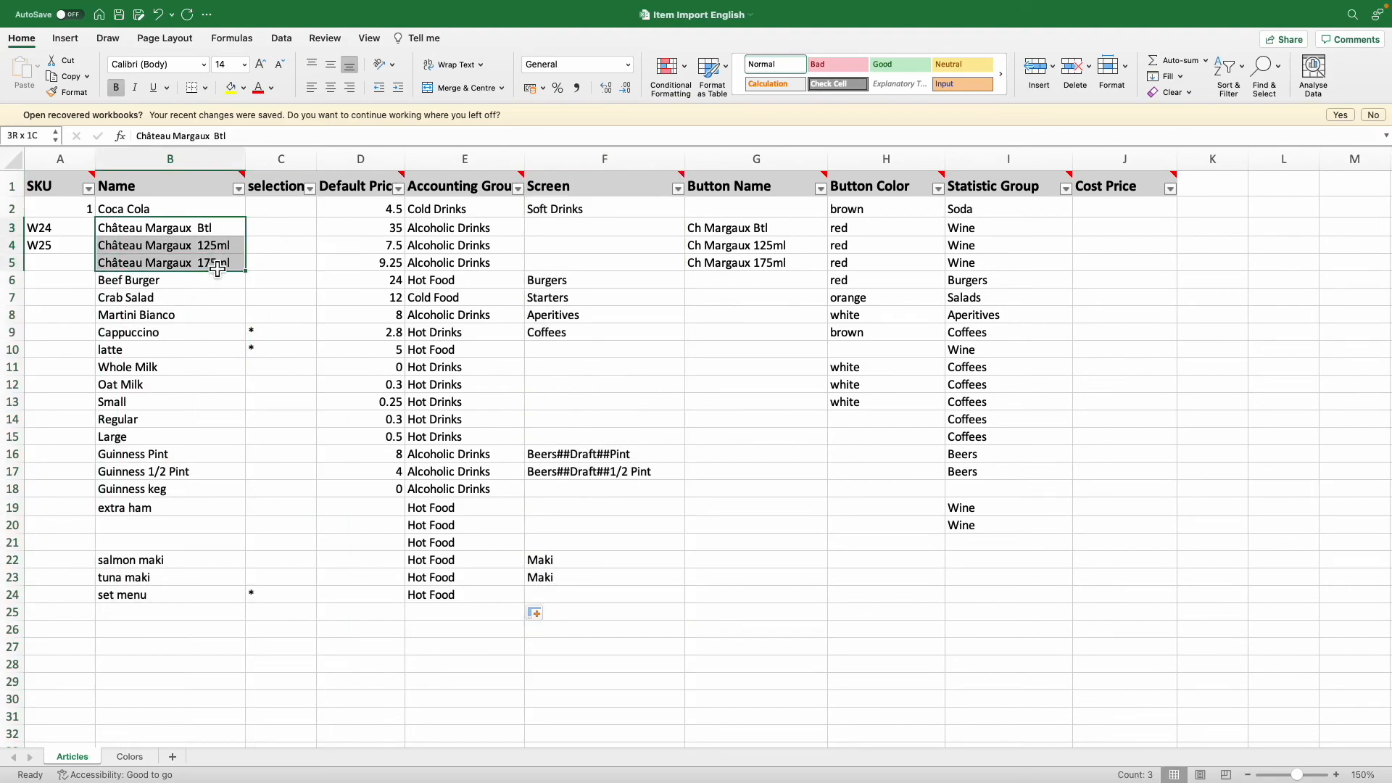
click(569, 233)
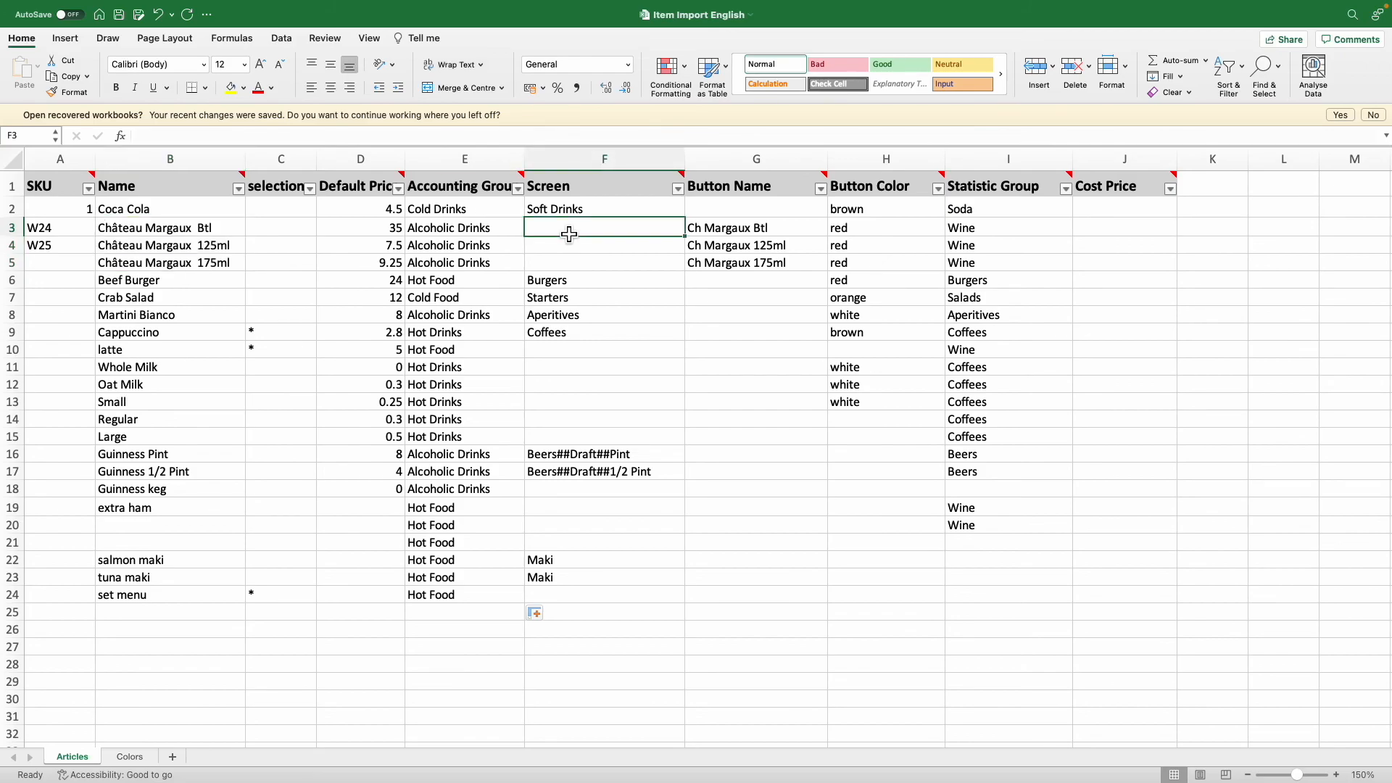
text(Wine)
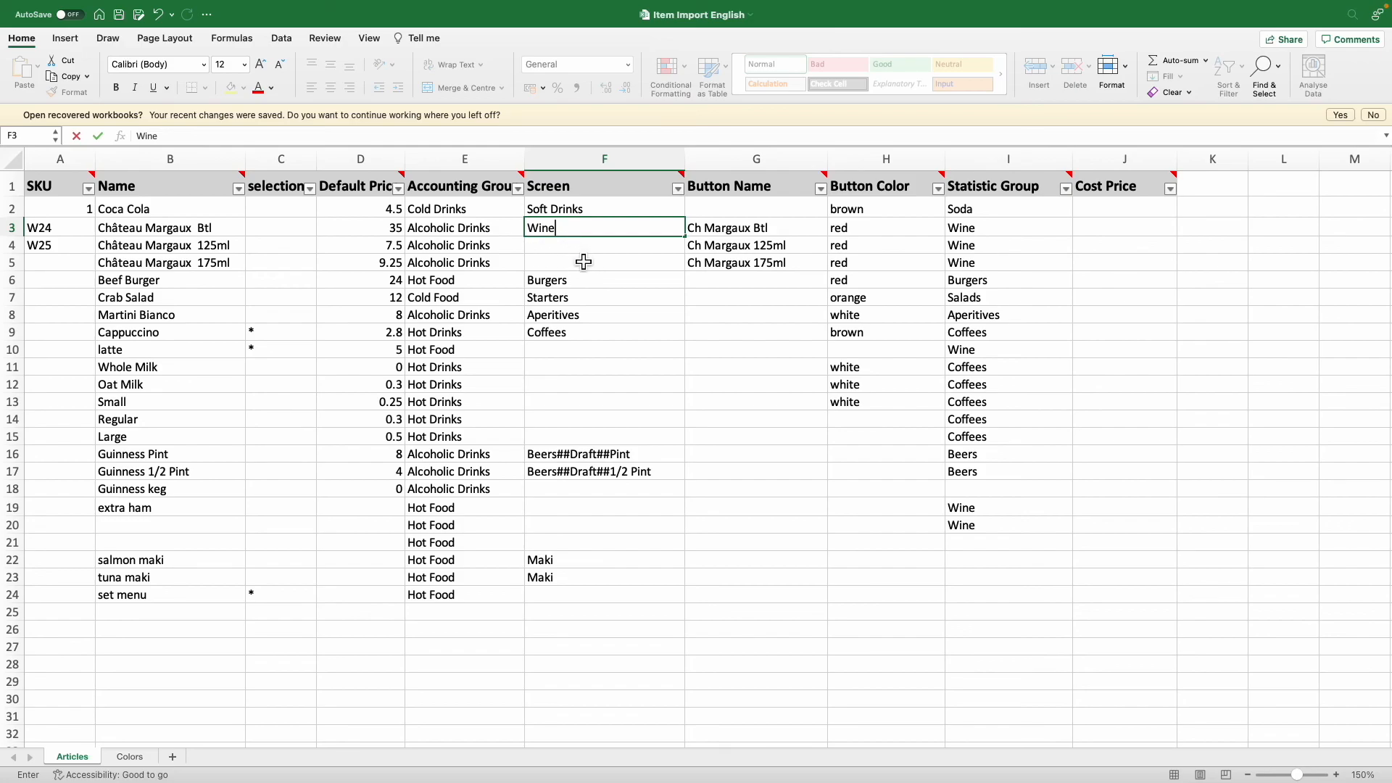
text(##Red wines)
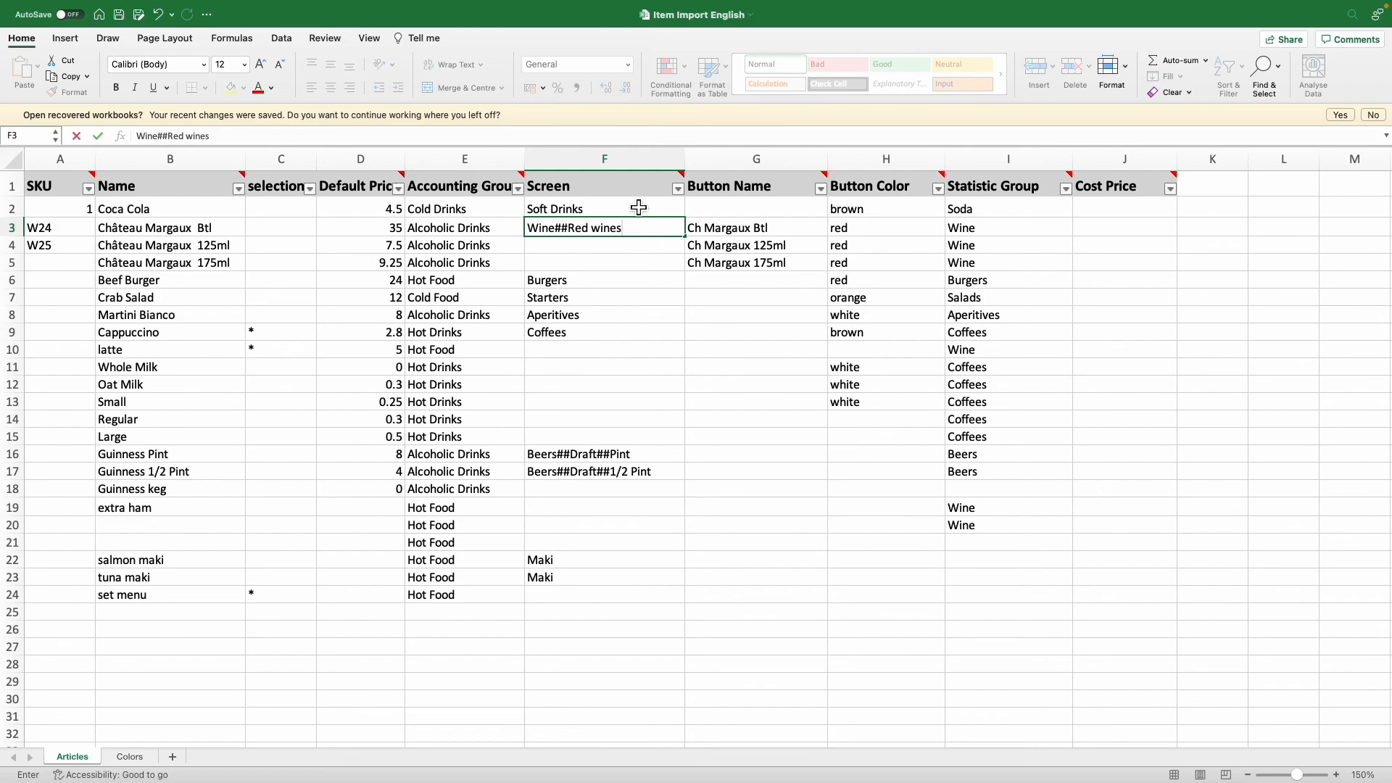
drag(684, 235, 686, 272)
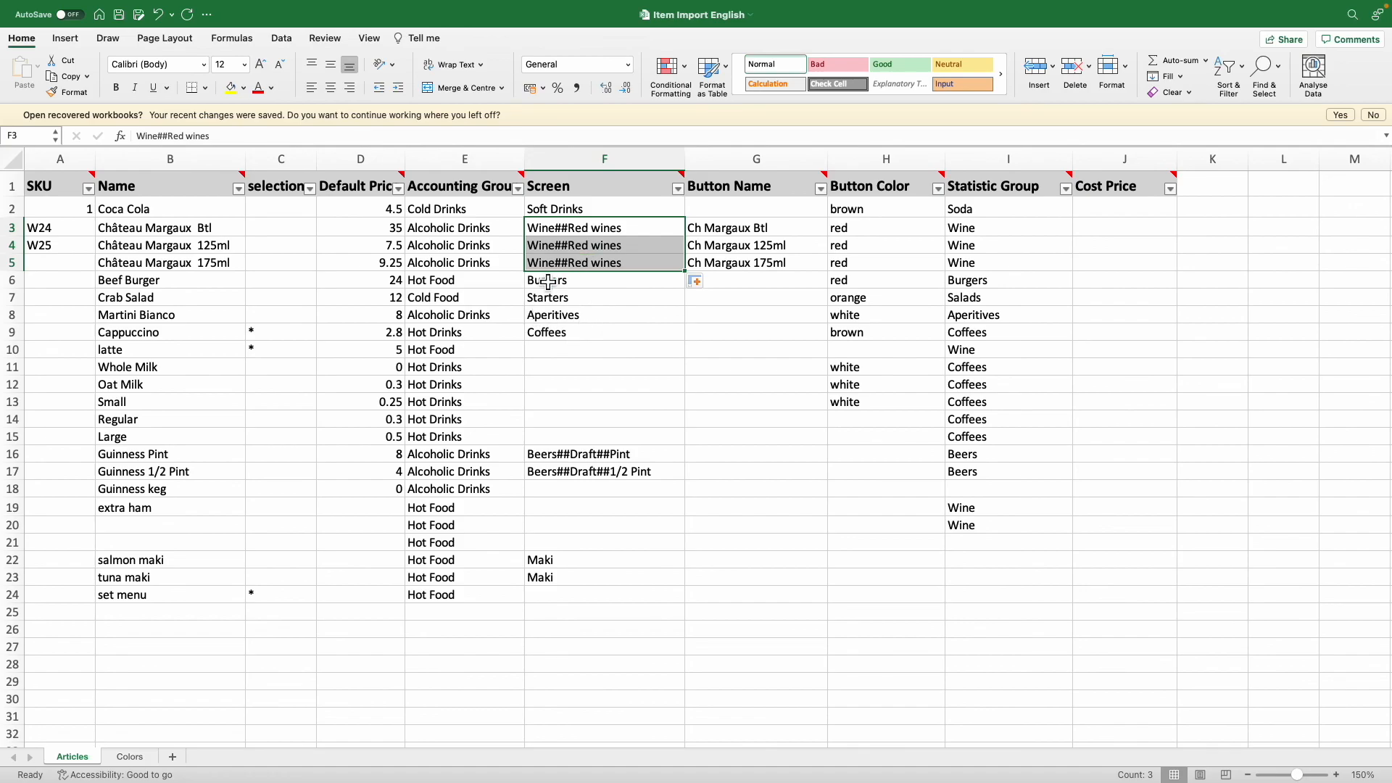
Step: Examine the Button Name column, comparing the Château Margaux item names with their button names and the blank cells below
click(757, 158)
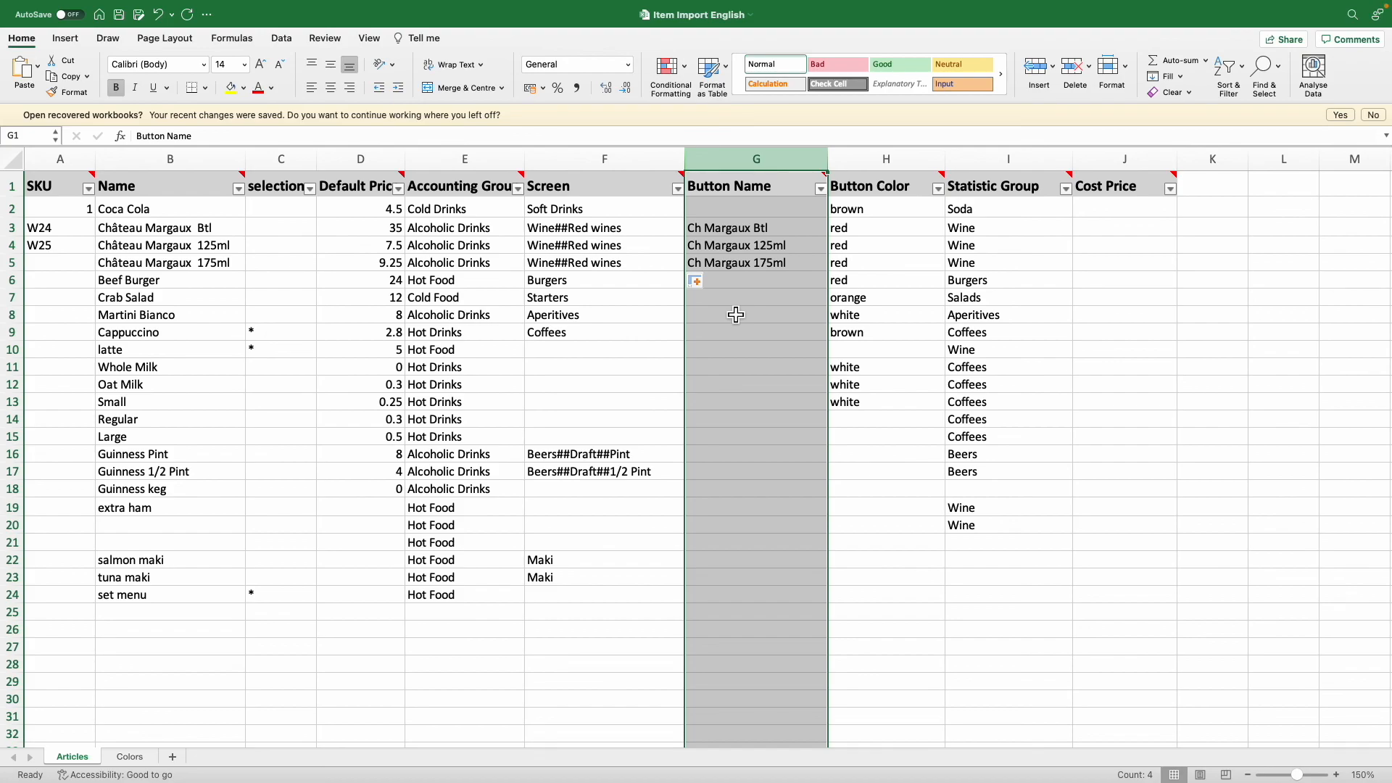
click(177, 235)
drag(178, 234, 178, 264)
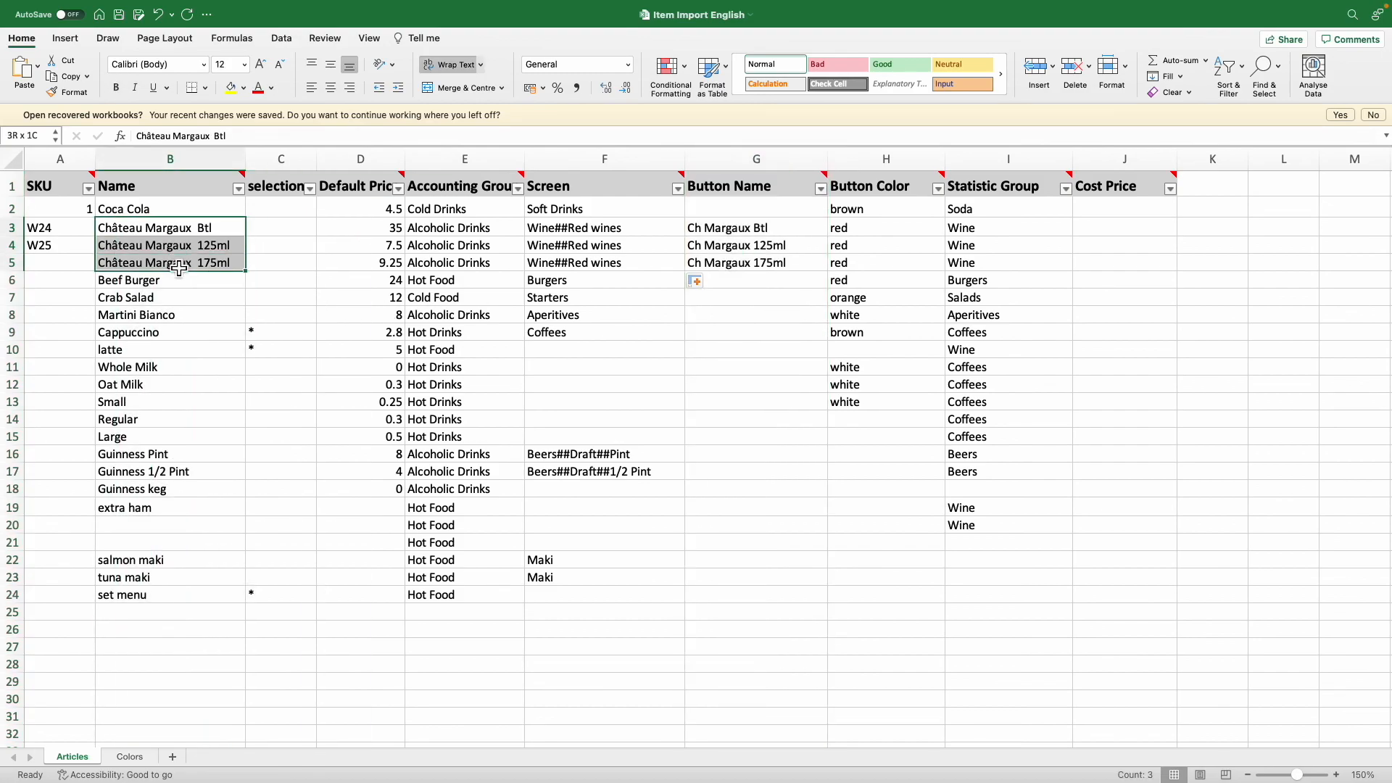
drag(725, 229, 730, 270)
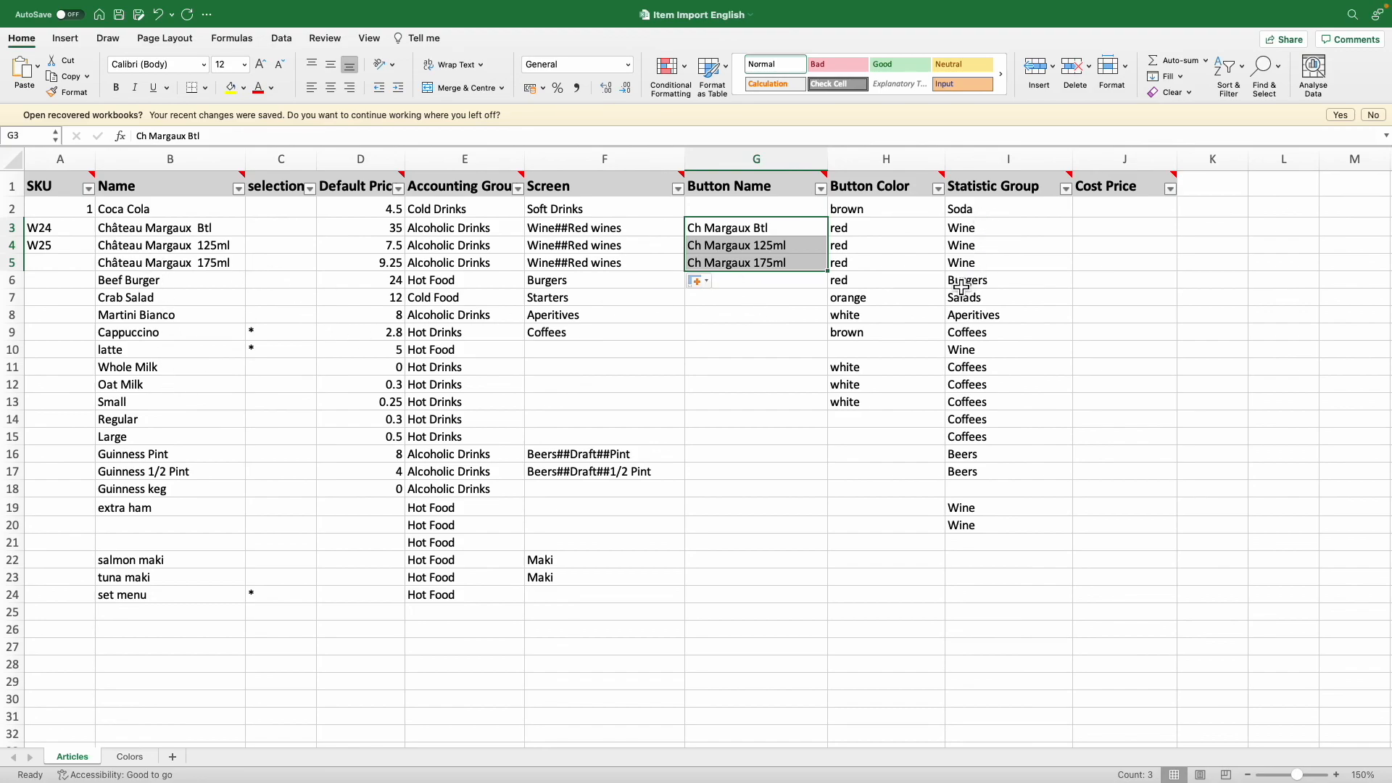
drag(779, 289, 774, 603)
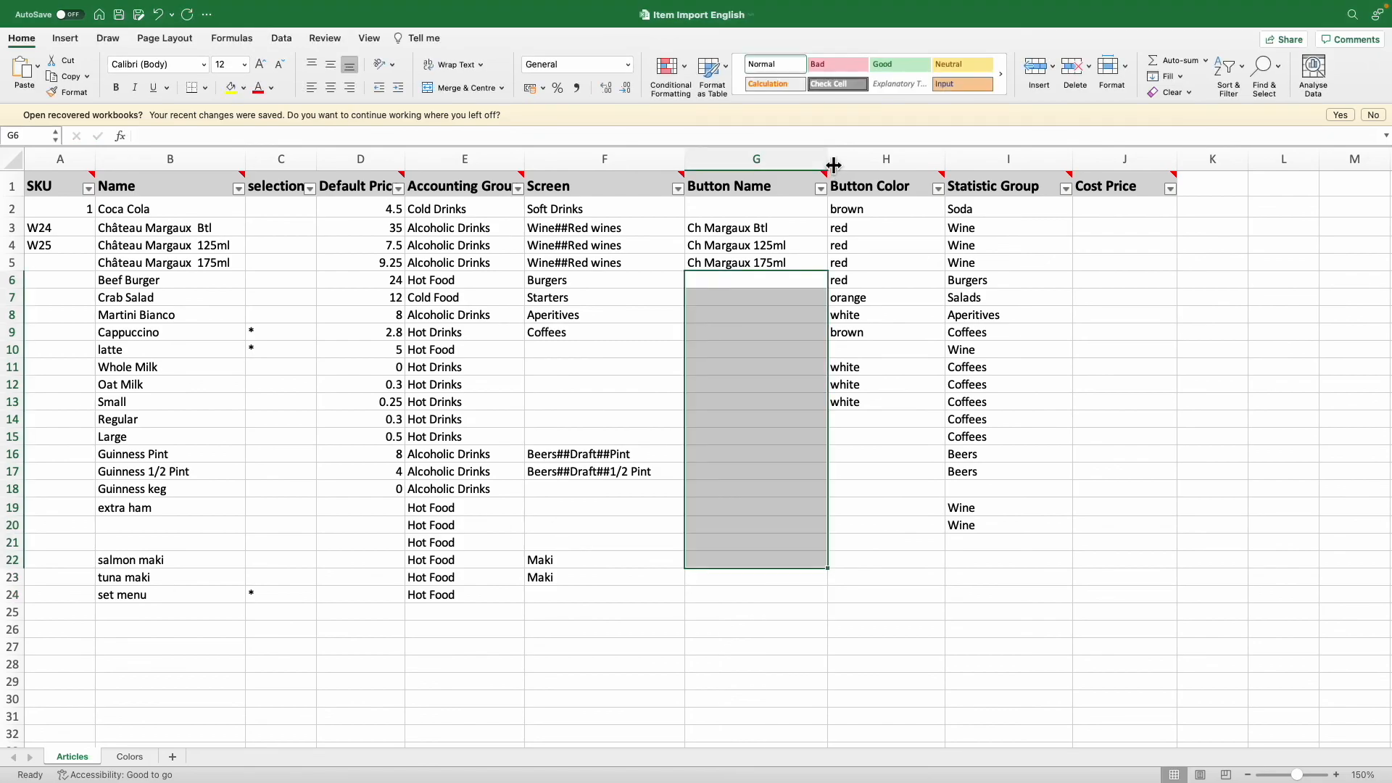
Step: Examine the Button Color column, the allowed values on the Colors sheet, and the Statistic Group and Cost Price columns
click(852, 162)
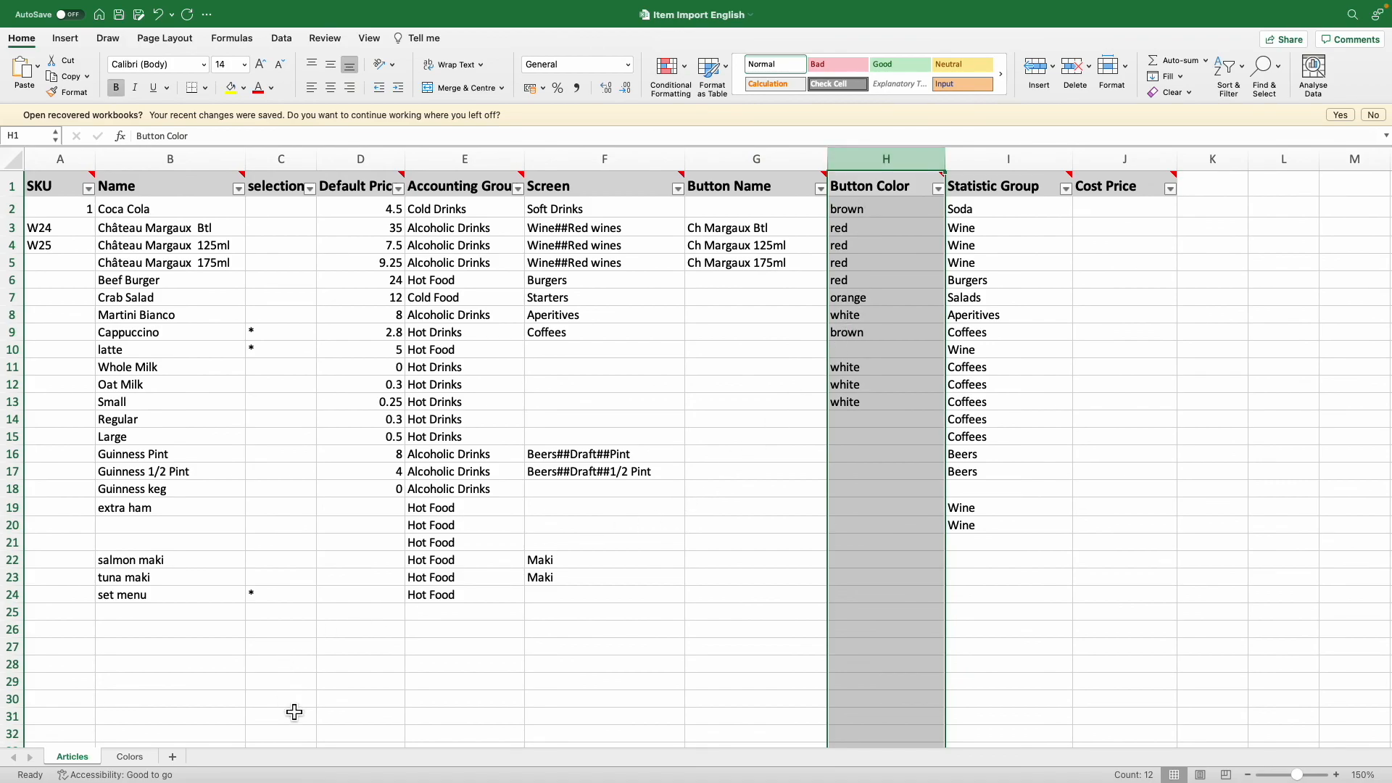
click(130, 757)
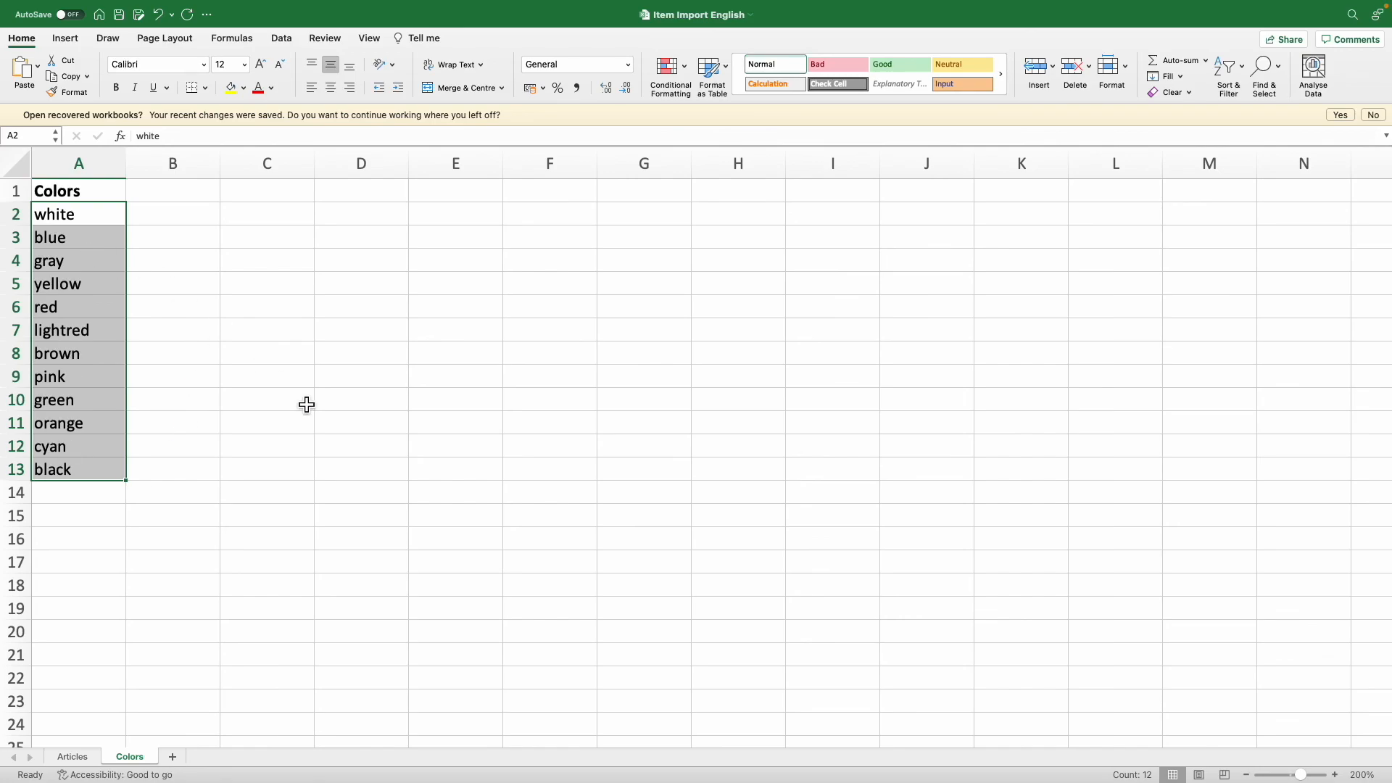
click(66, 268)
click(97, 335)
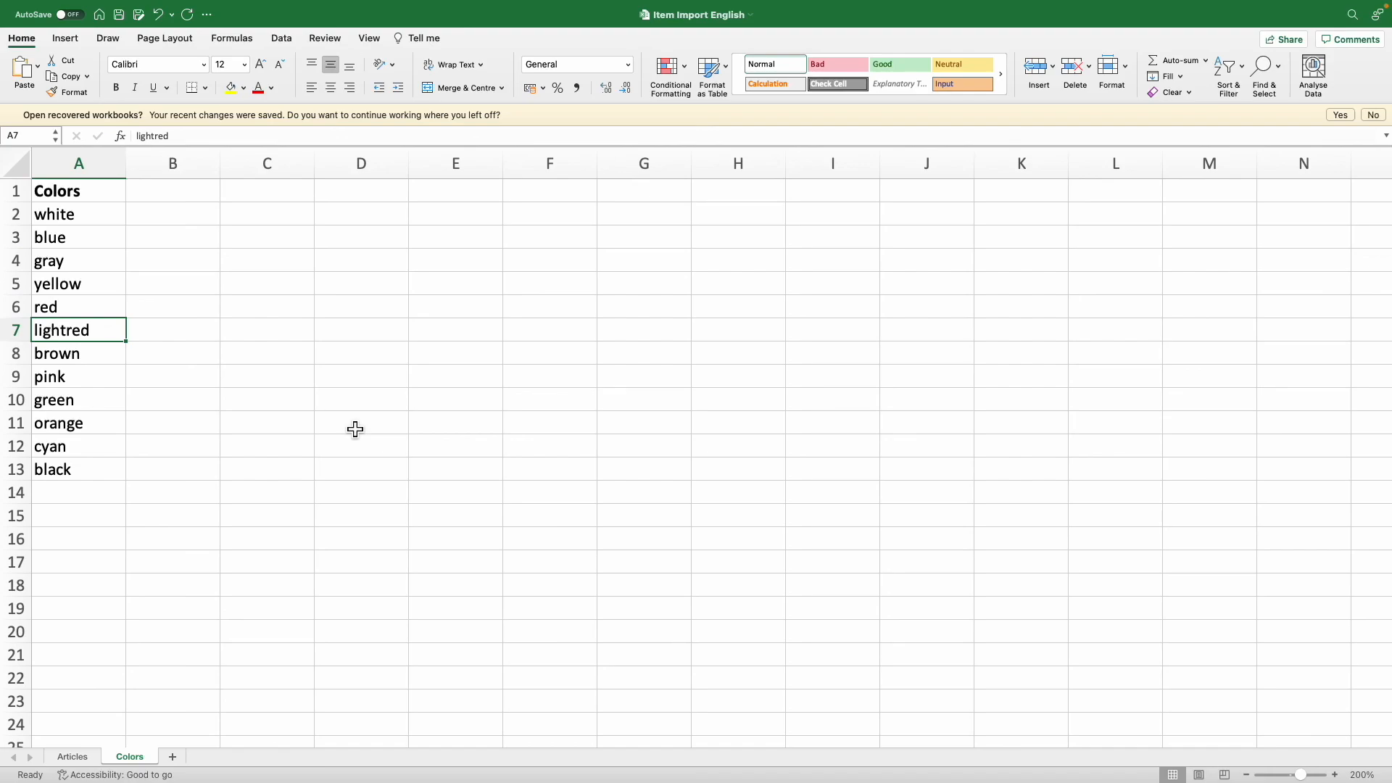
click(84, 759)
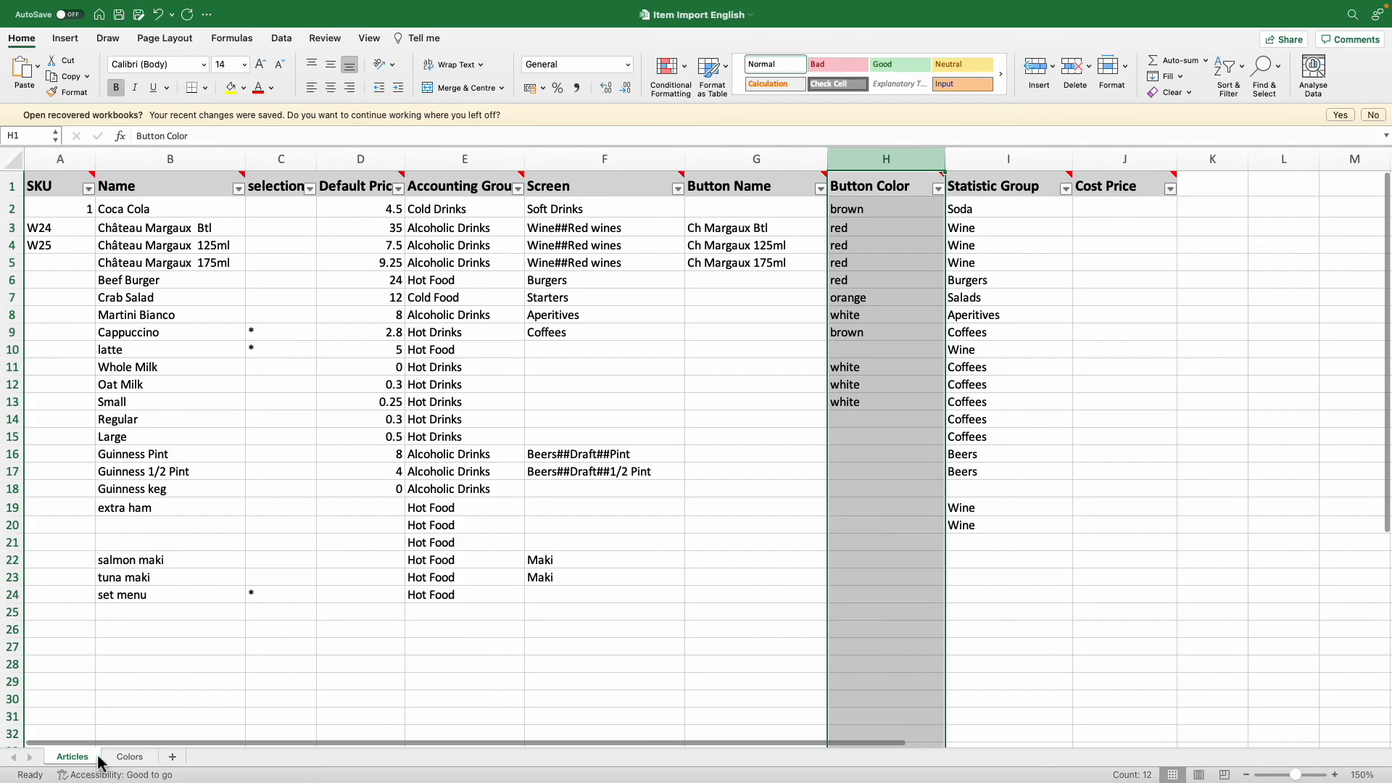
click(1018, 158)
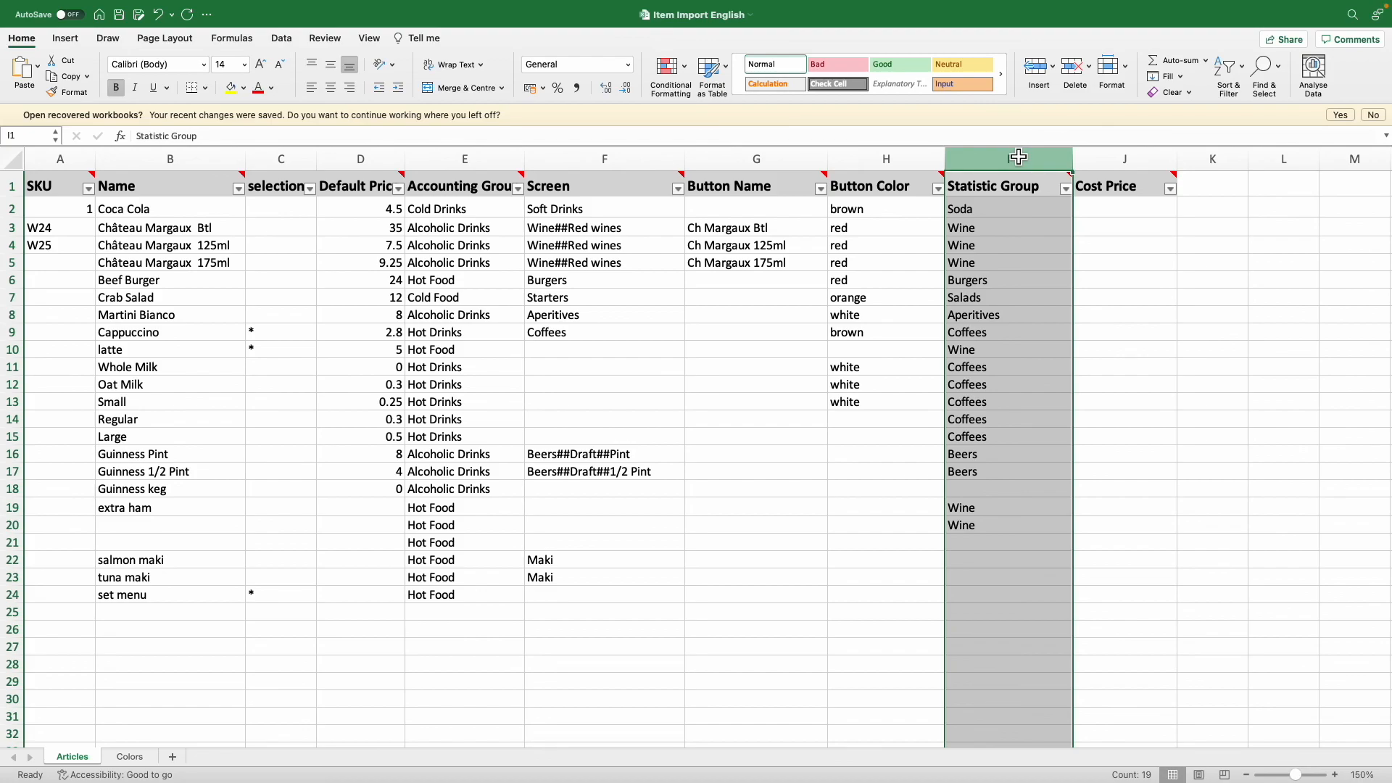
click(1143, 159)
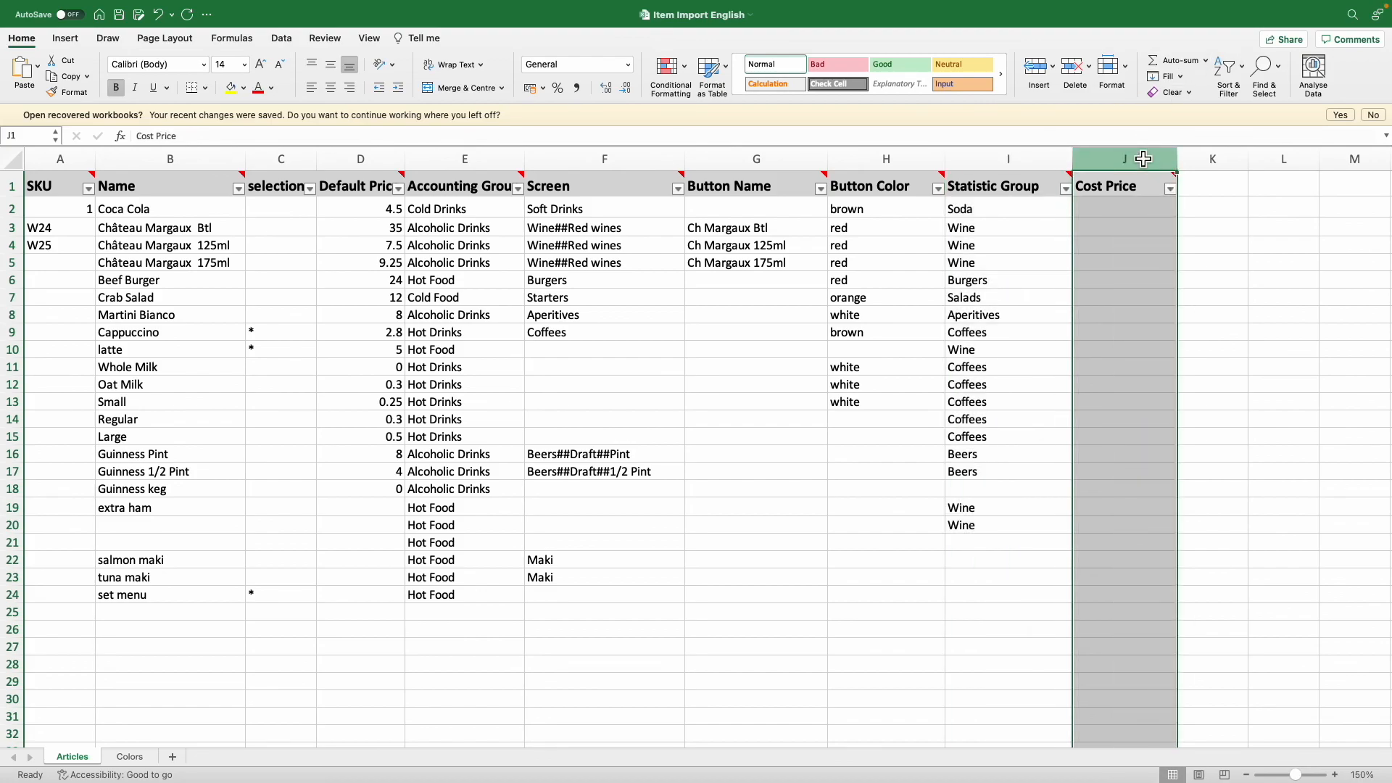